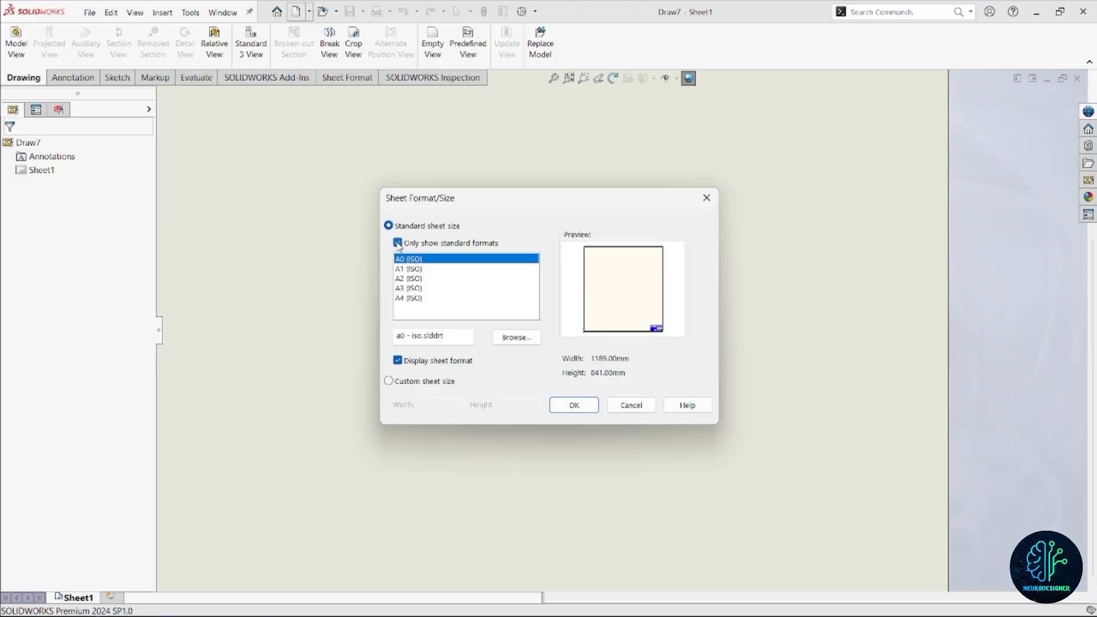
Step: Examine the full list of sheet formats and the sheet format files on disk, keeping the list limited to standard formats
left_click(398, 243)
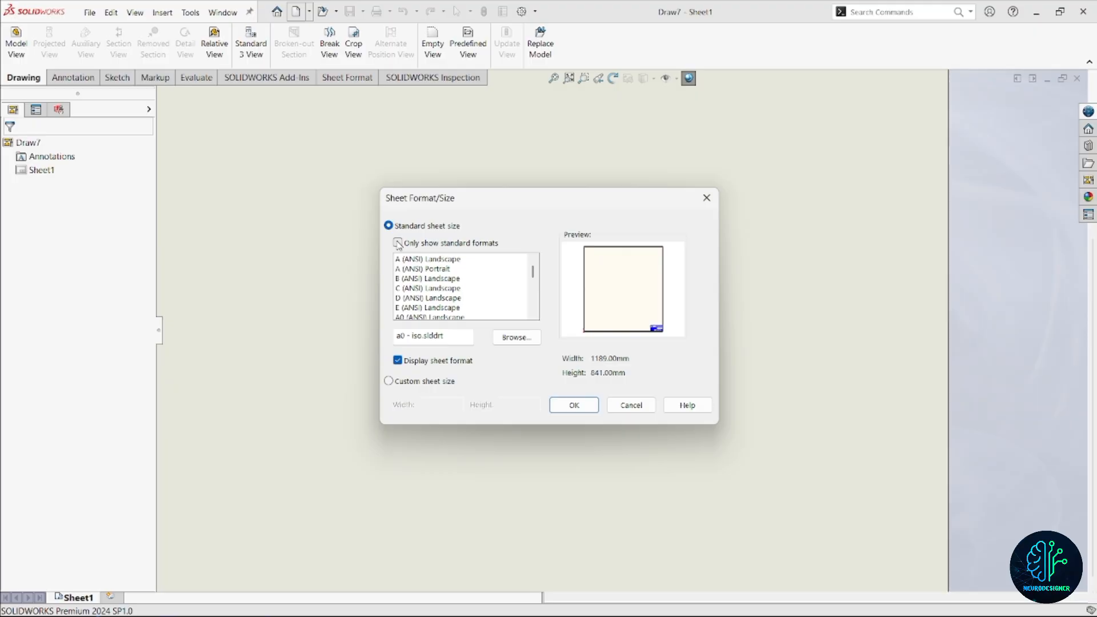
scroll(459, 292, "down", 10)
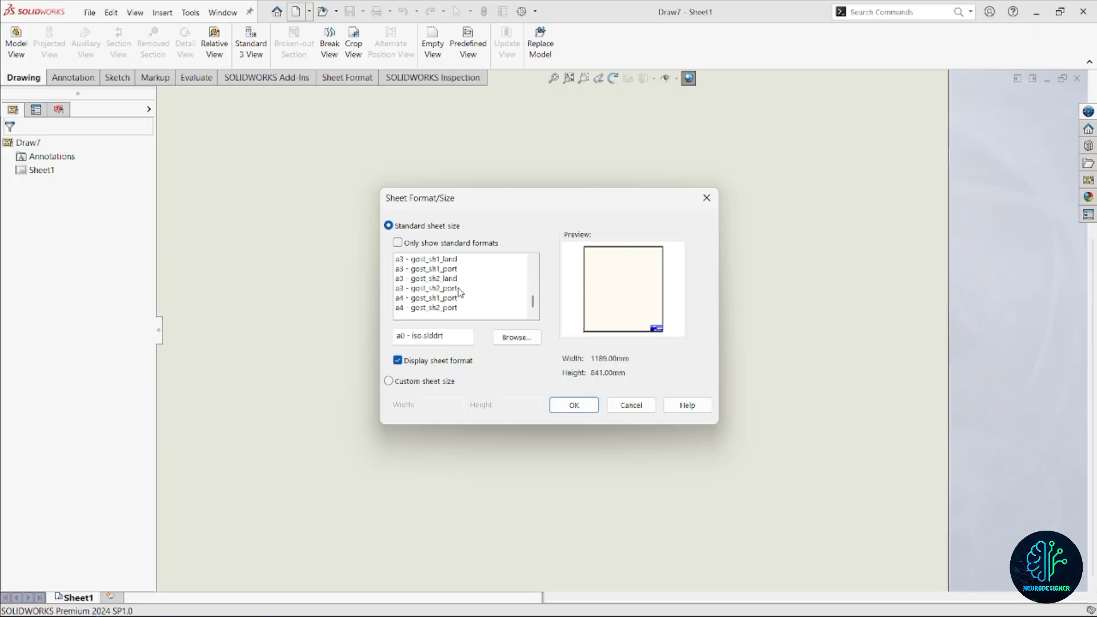
scroll(459, 292, "up", 10)
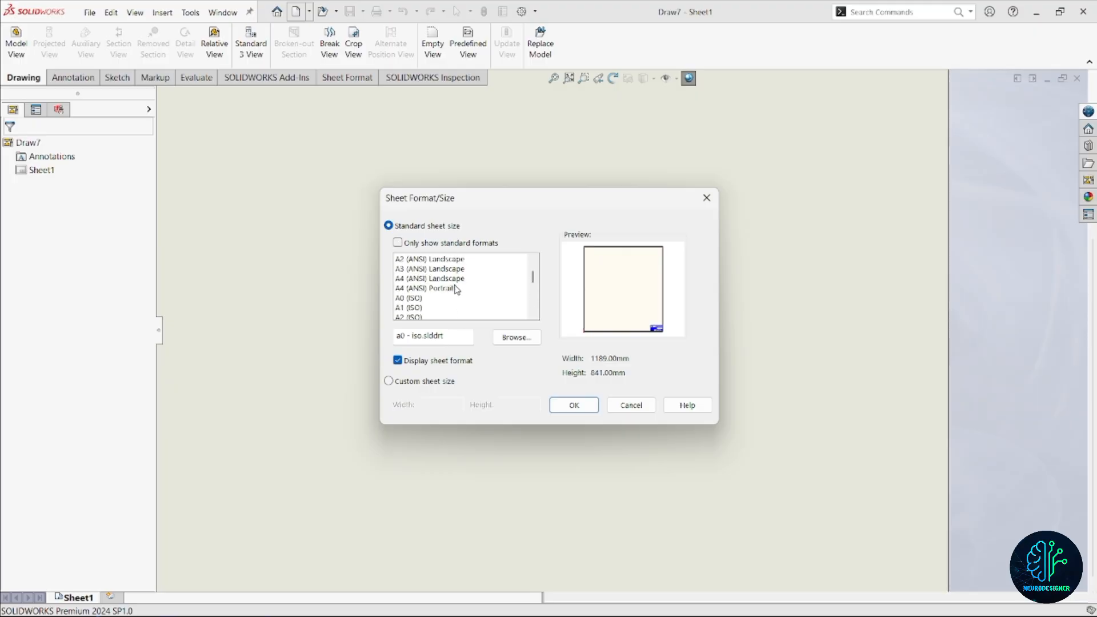
left_click(398, 244)
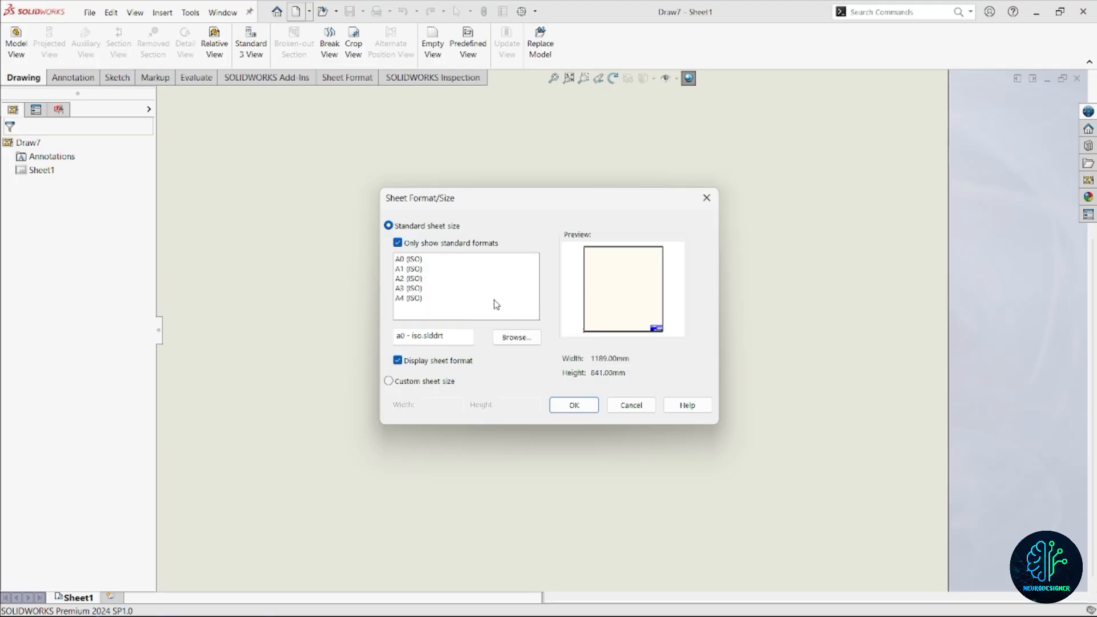
left_click(513, 338)
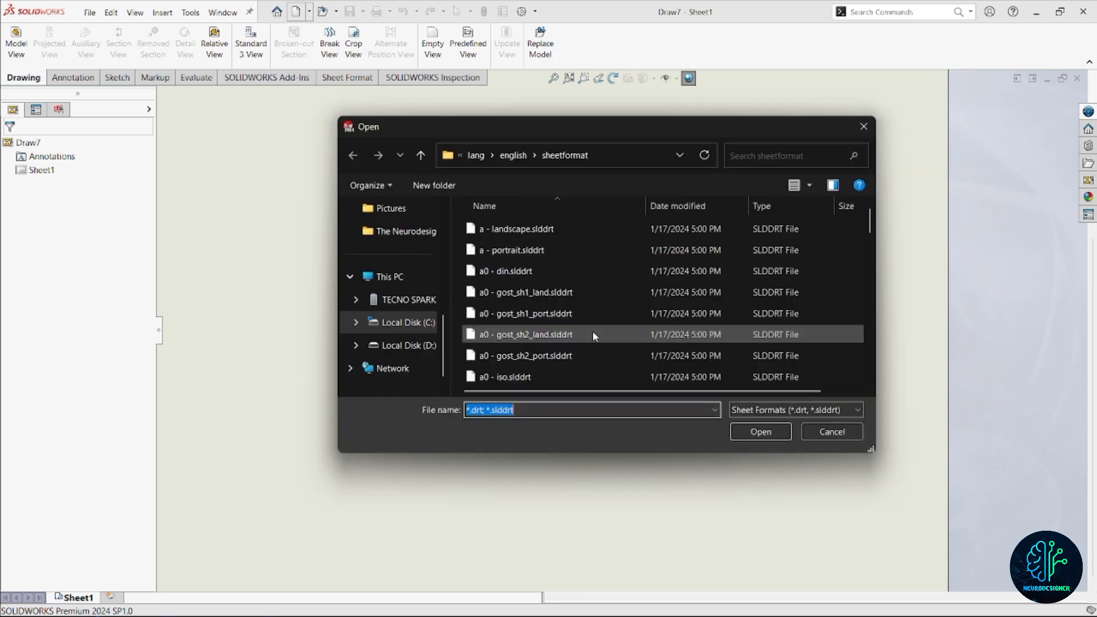
scroll(594, 332, "down", 10)
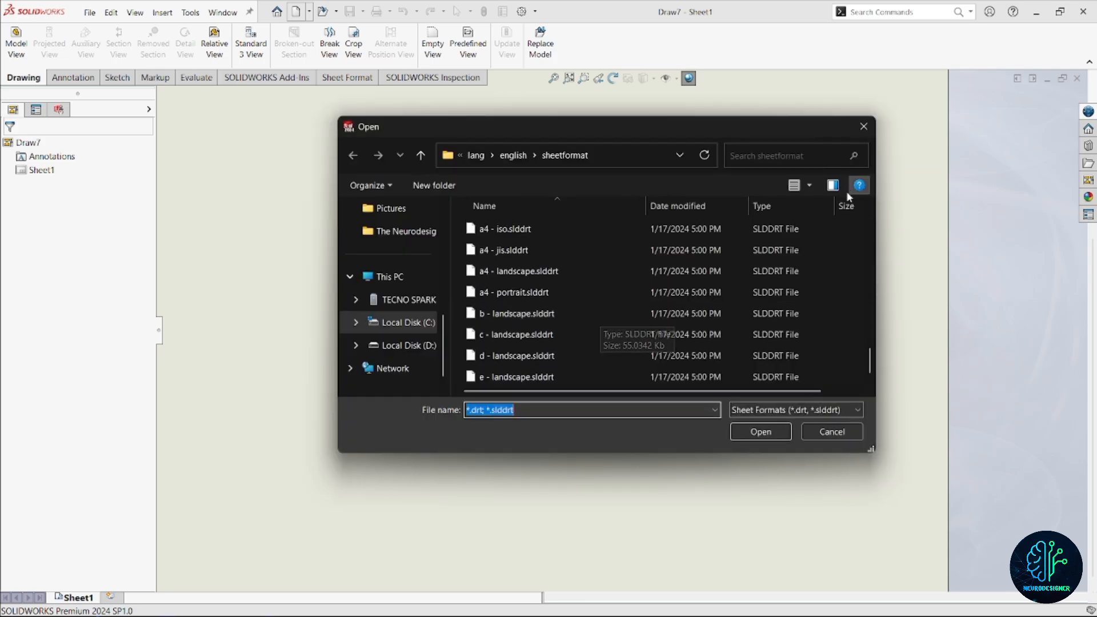
left_click(832, 432)
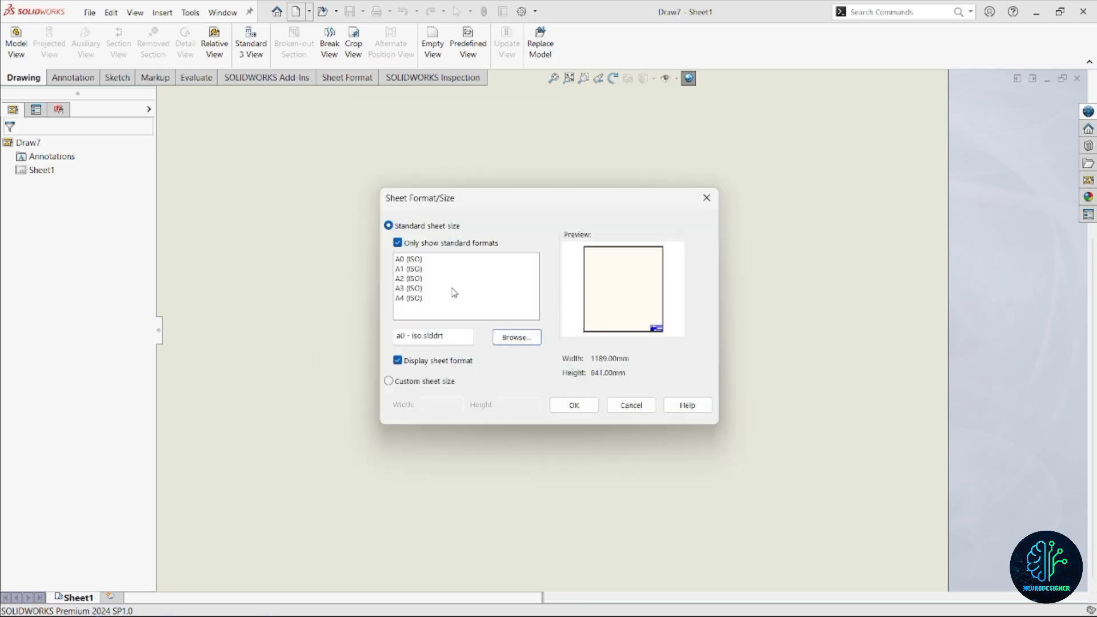
Step: Set up the drawing sheet with the standard A3 (ISO) size and its sheet format displayed
left_click(389, 382)
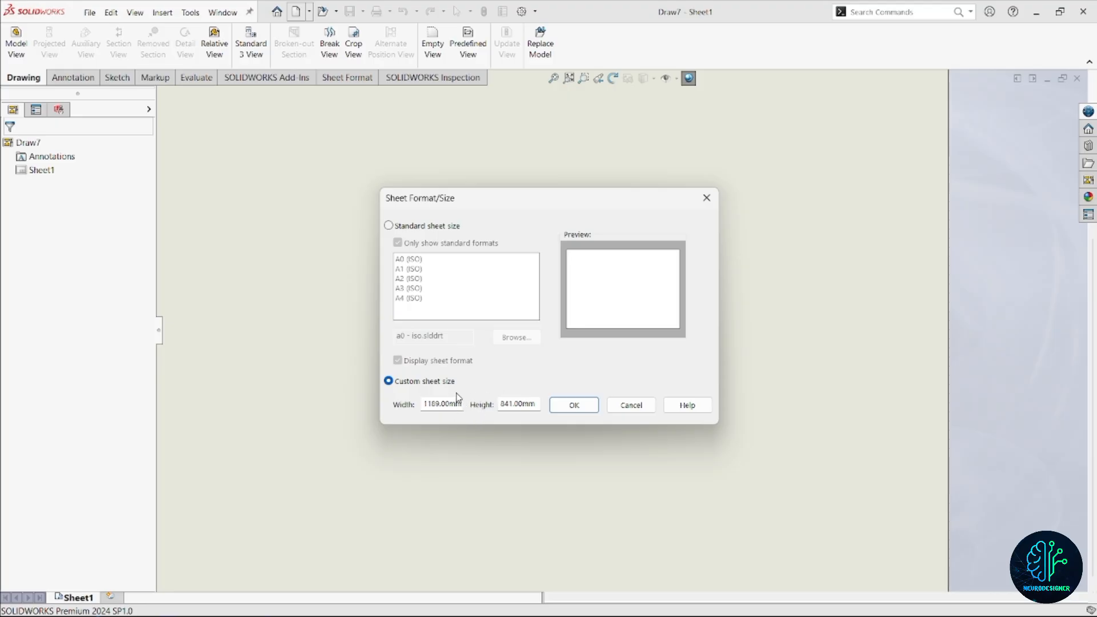
left_click(389, 227)
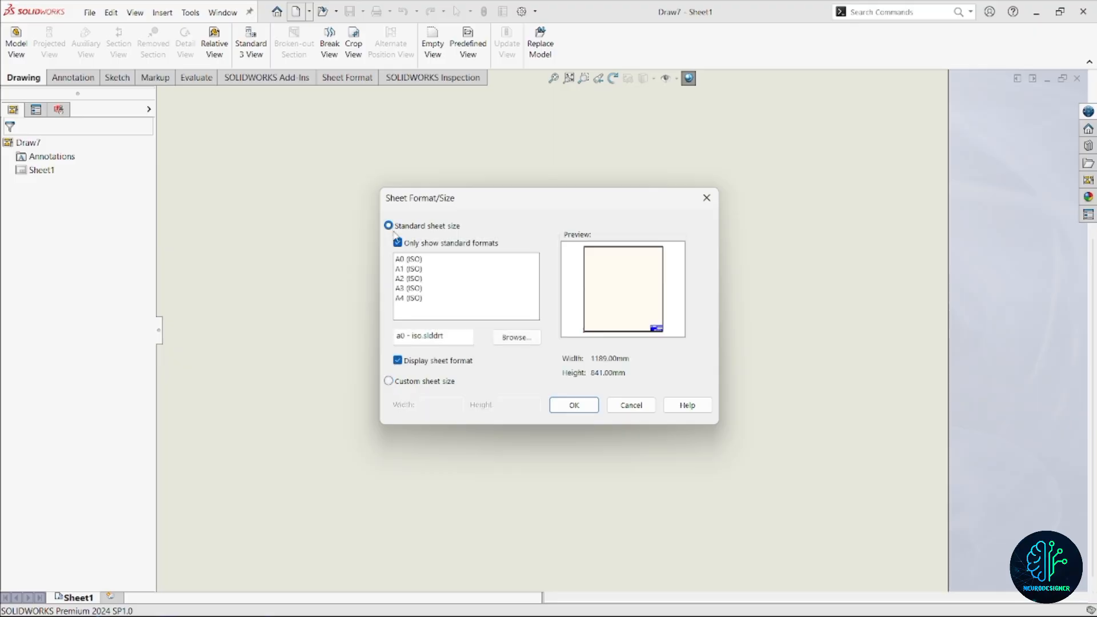
left_click(412, 288)
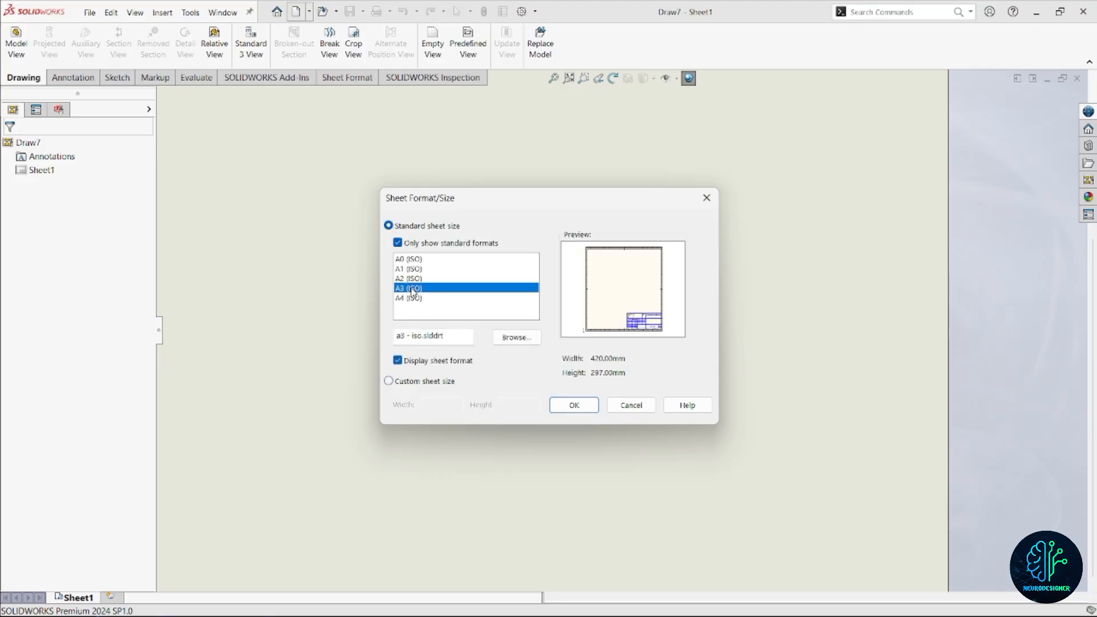
left_click(574, 405)
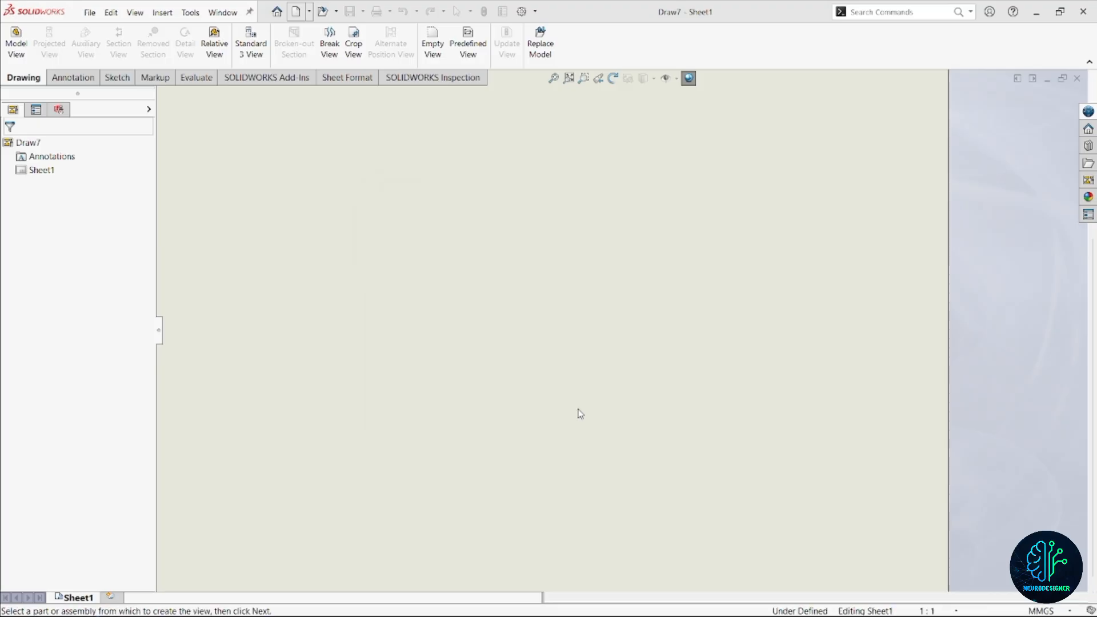
Step: Load part 1 from the 4th video folder as the model for the drawing views
scroll(552, 404, "up", 6)
scroll(693, 324, "down", 3)
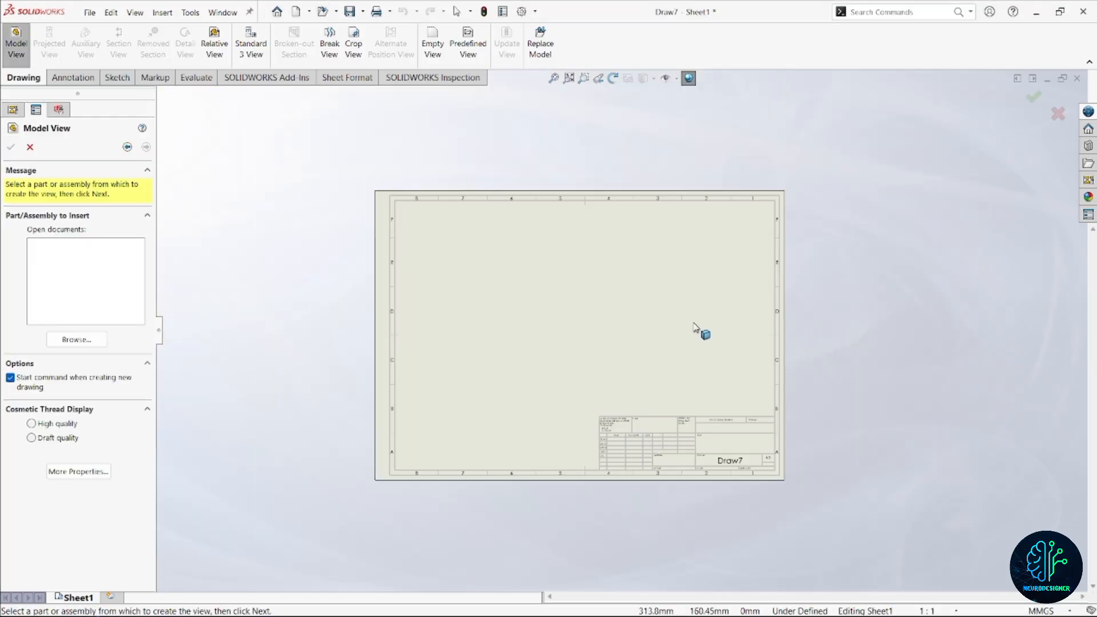
scroll(657, 325, "down", 2)
scroll(656, 325, "down", 1)
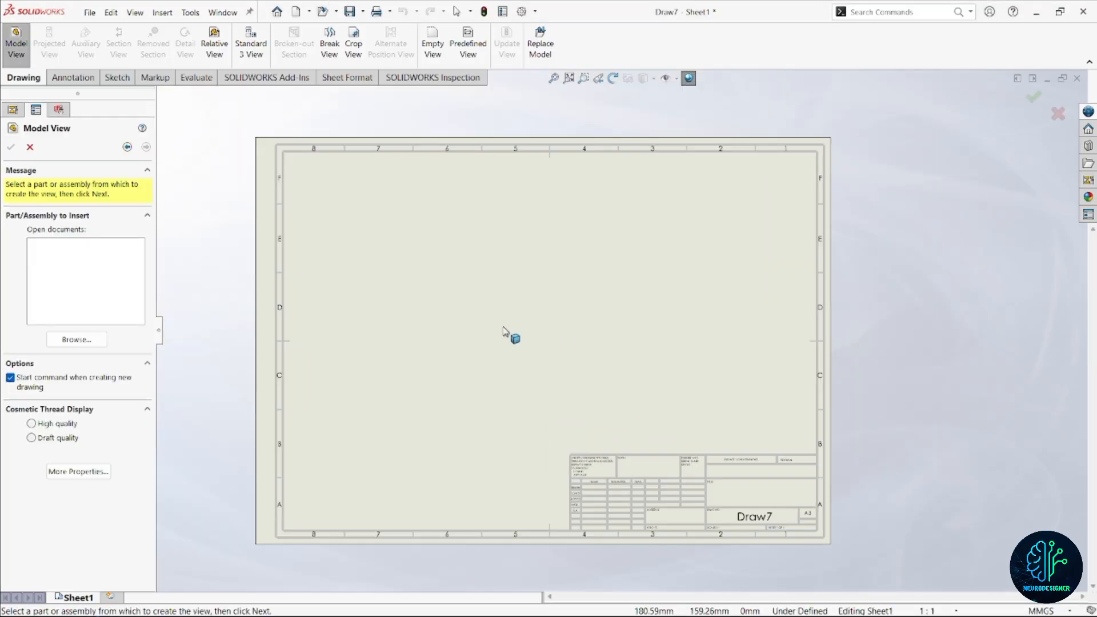
scroll(472, 323, "down", 1)
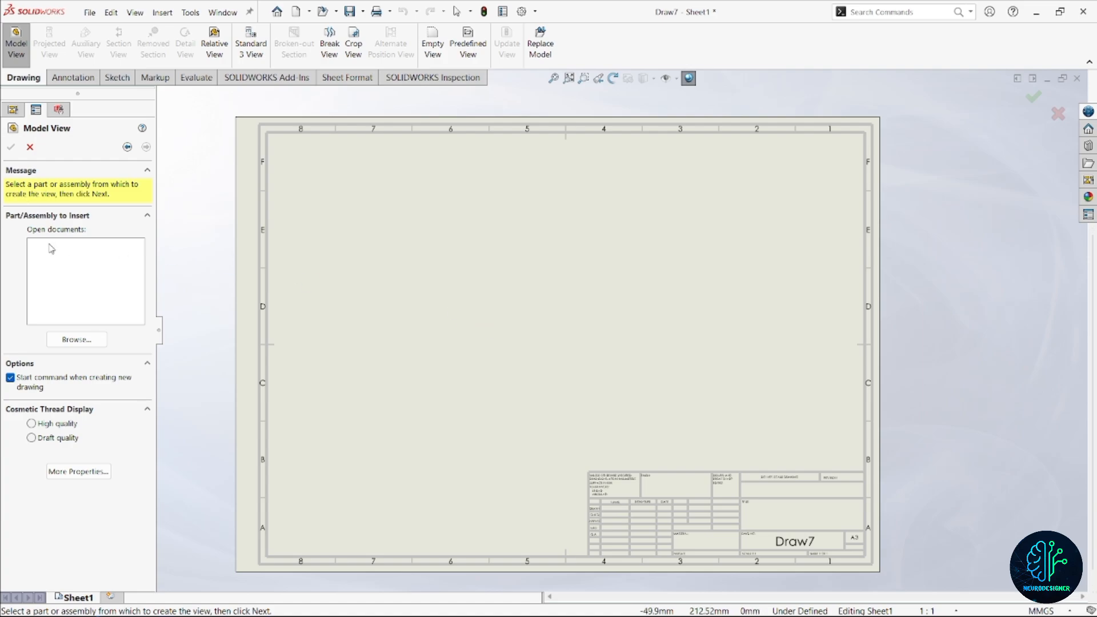
left_click(93, 342)
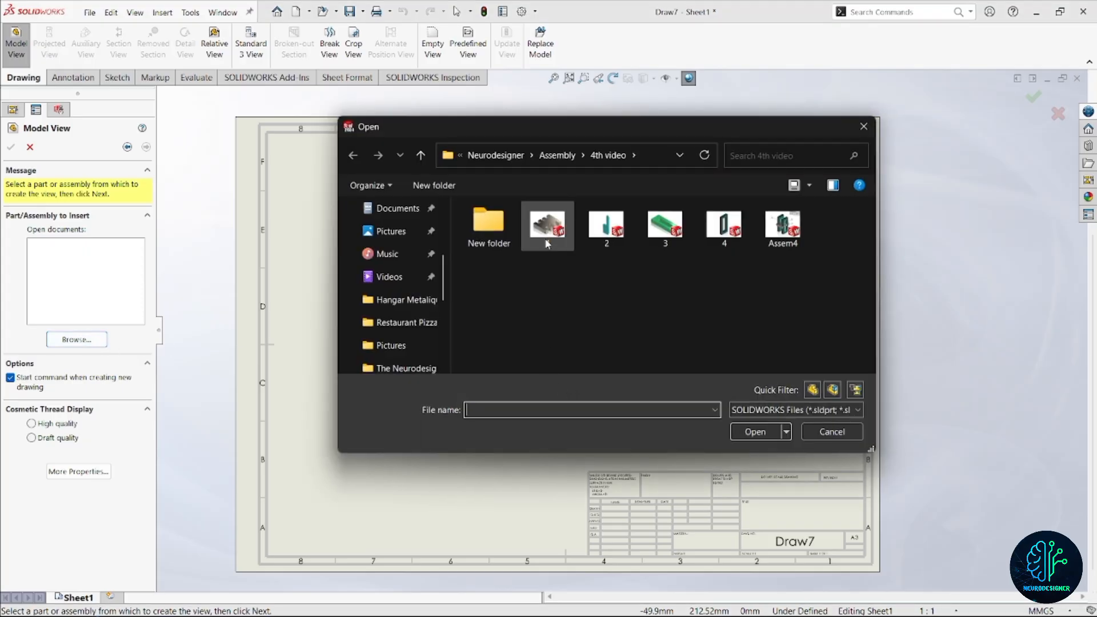
left_click(547, 234)
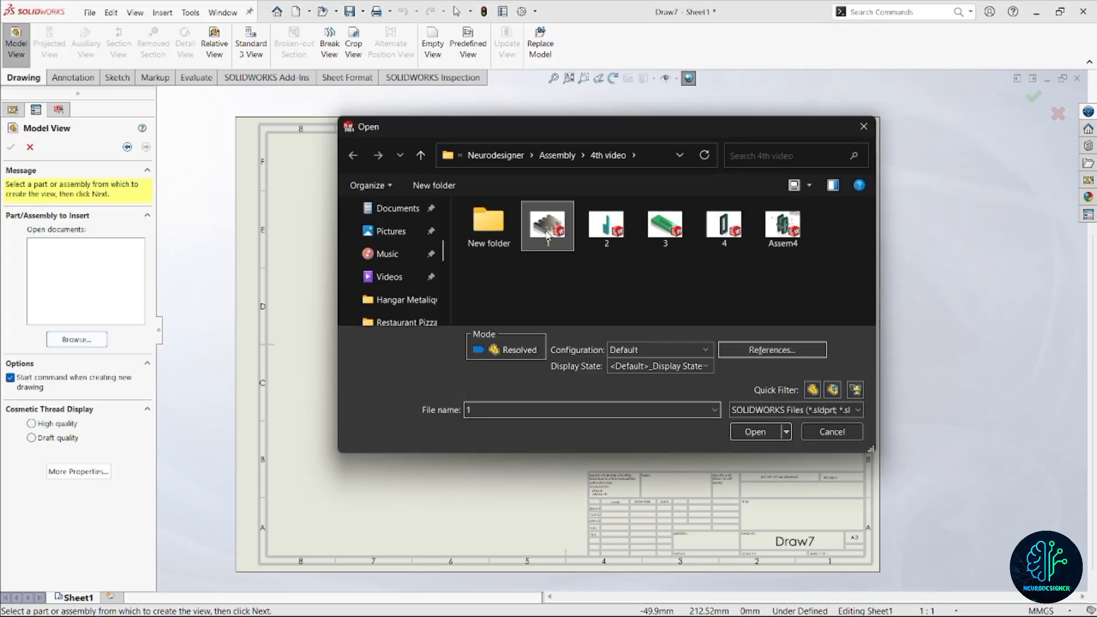
left_click(760, 434)
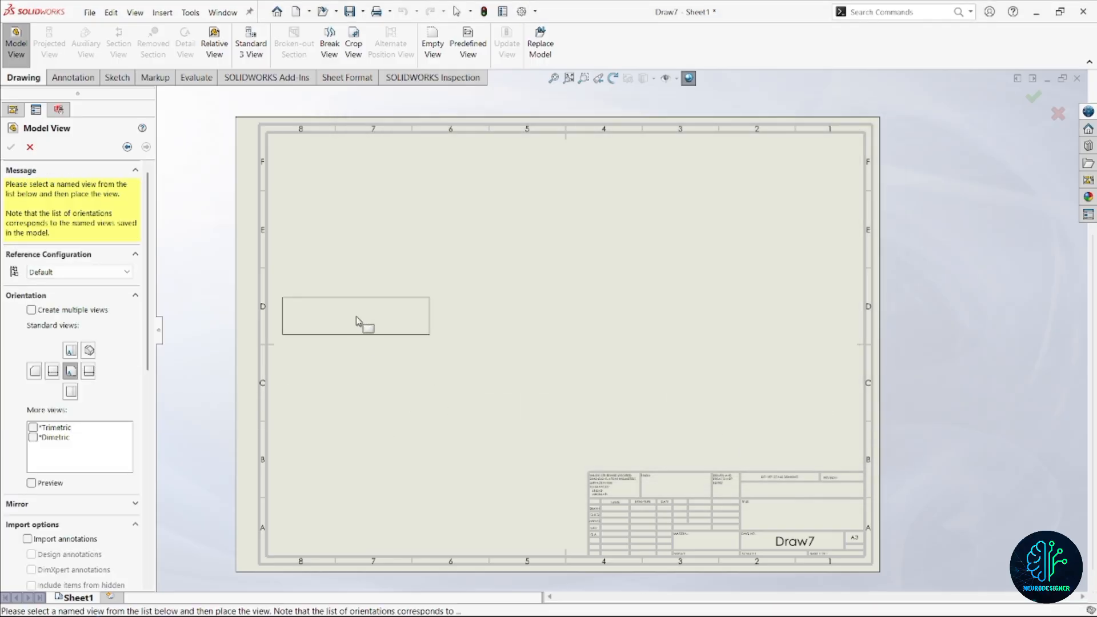
Step: Enable creation of multiple views and add the right, top and isometric orientations to the front view
left_click(31, 310)
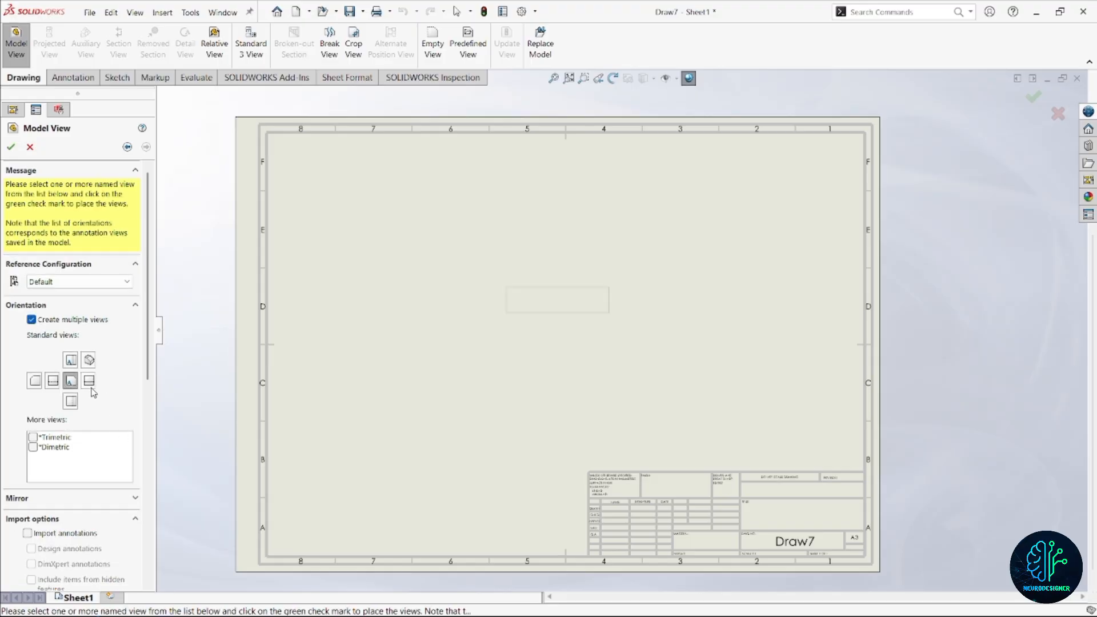
left_click(89, 382)
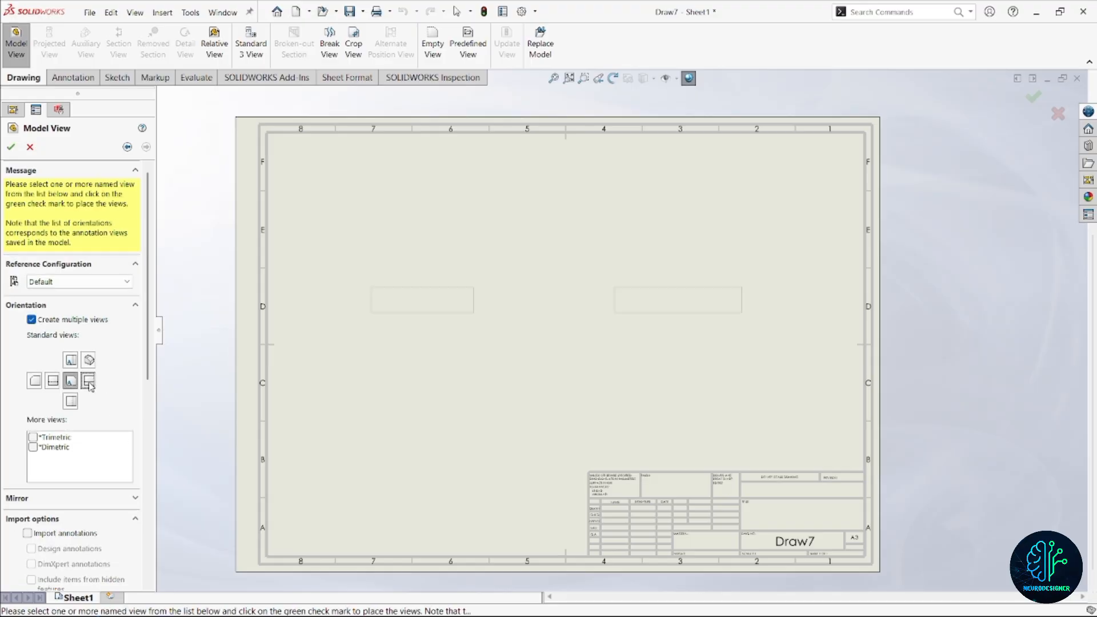
left_click(70, 360)
left_click(88, 360)
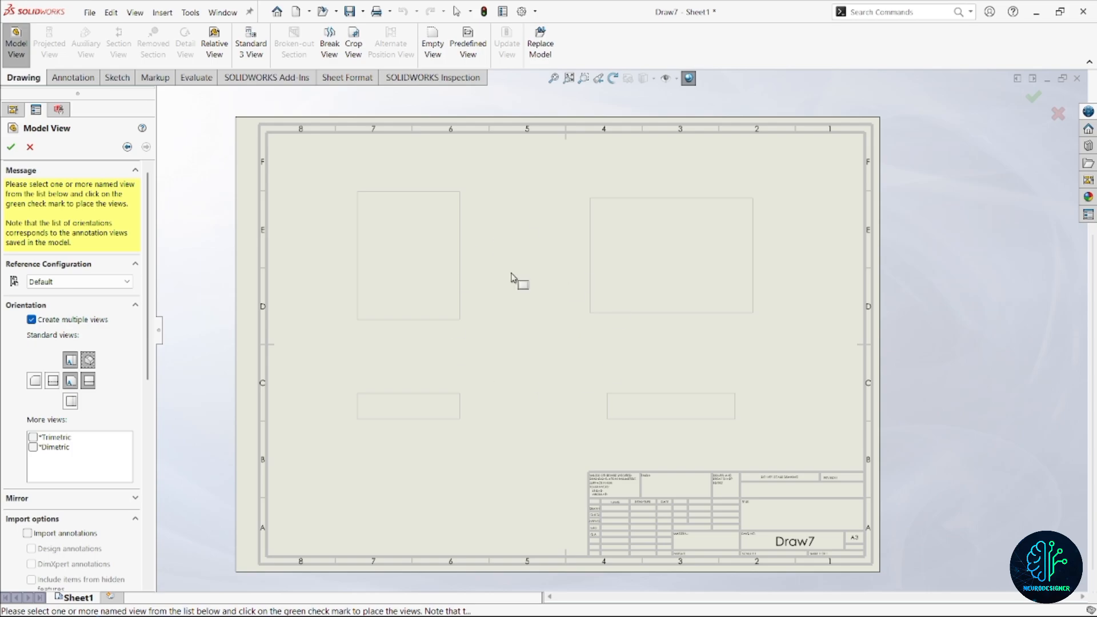
Step: Turn on importing annotations for the views and include the design annotations
scroll(137, 444, "down", 3)
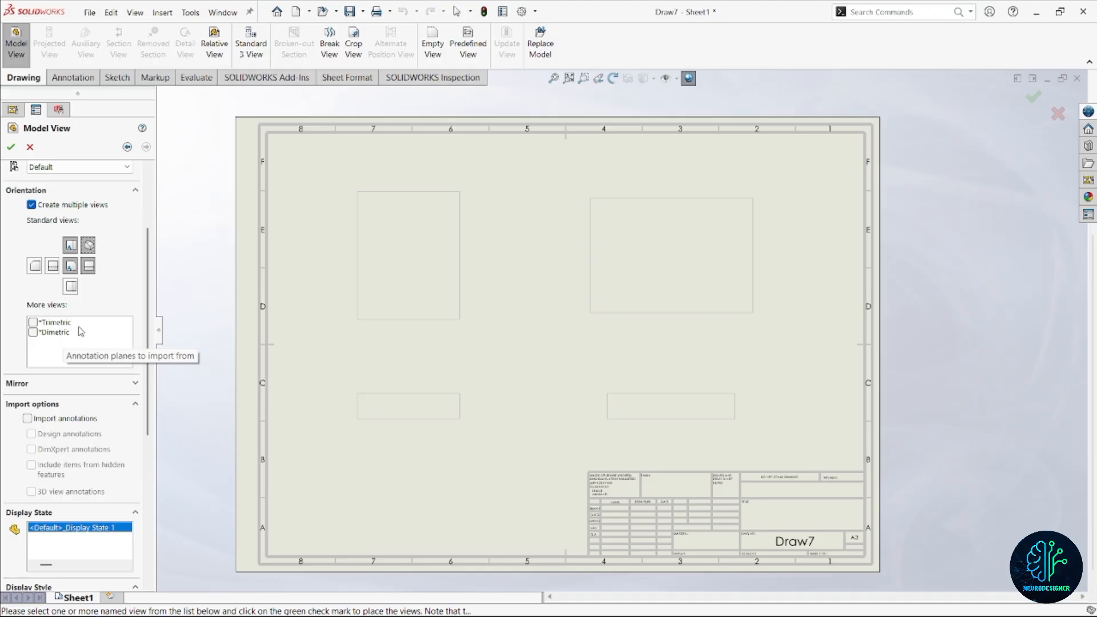
scroll(60, 334, "down", 3)
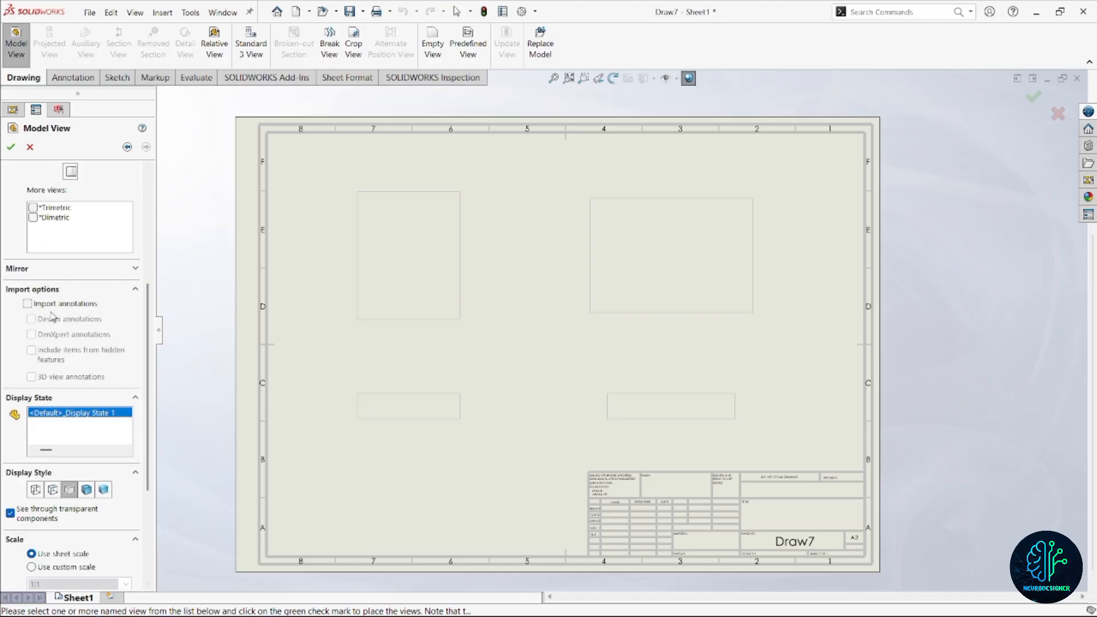
left_click(125, 268)
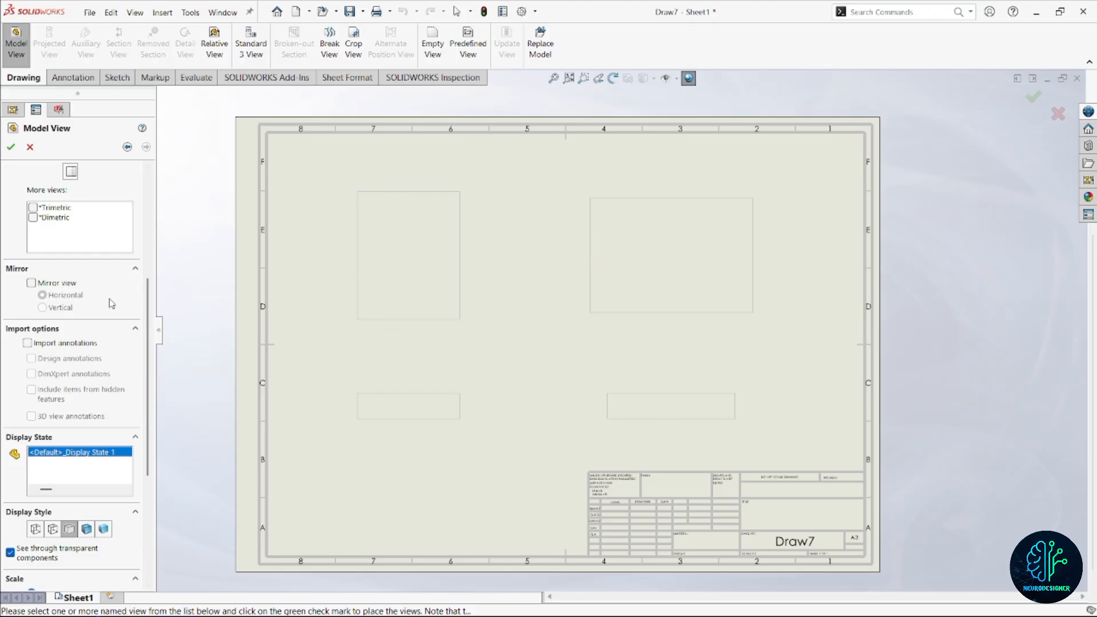
left_click(28, 344)
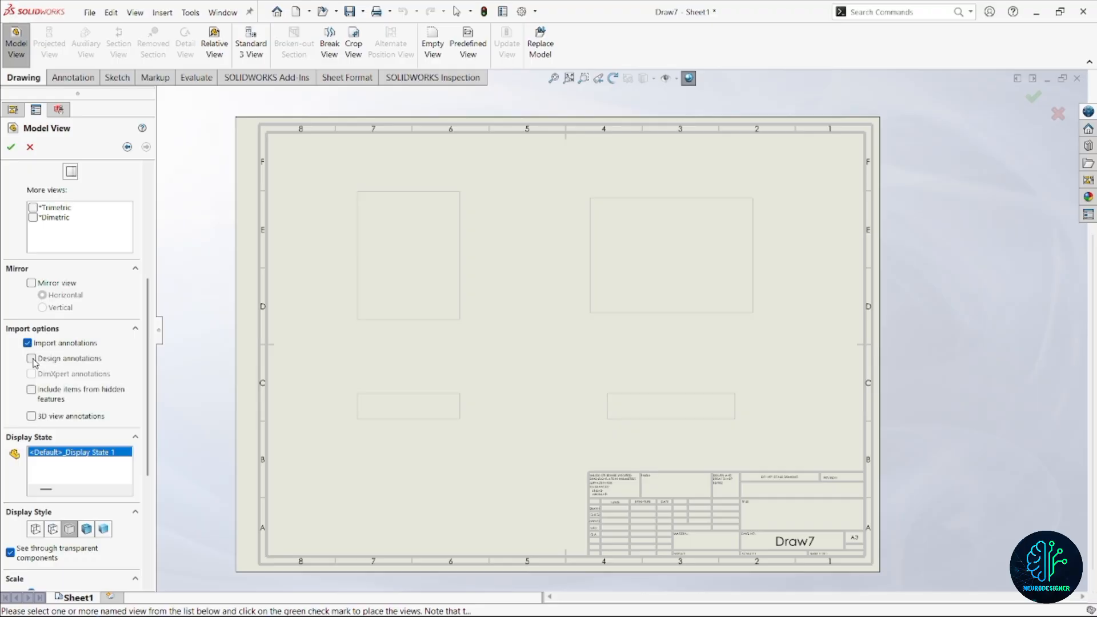
left_click(31, 358)
Step: Set the display style to Hidden Lines Visible, keep the sheet scale, and place the four views on the sheet
scroll(117, 359, "down", 3)
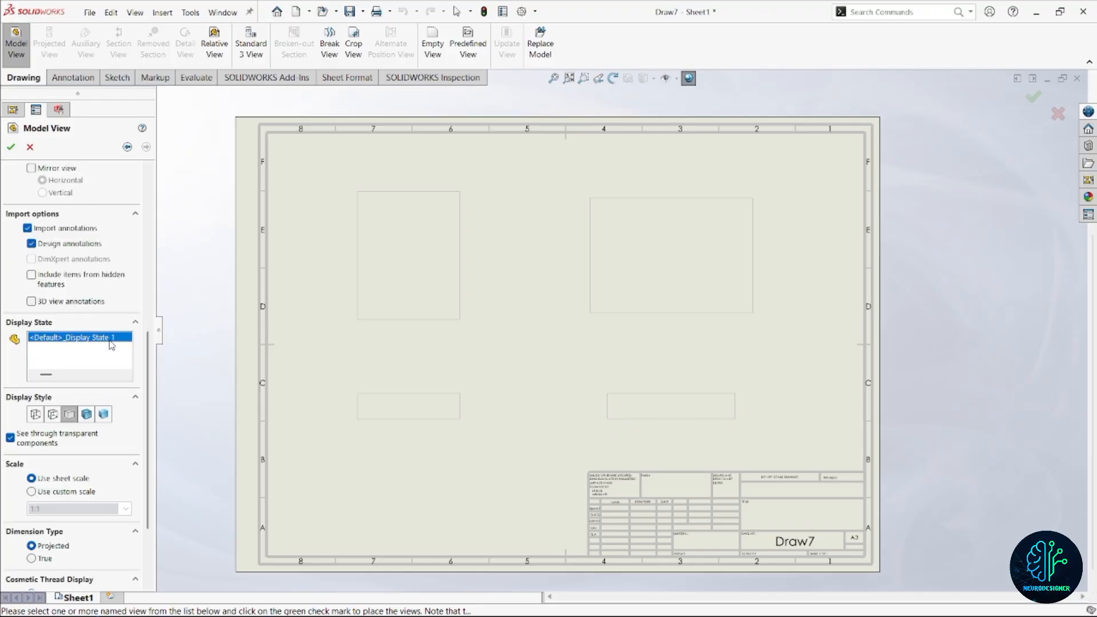
left_click(59, 417)
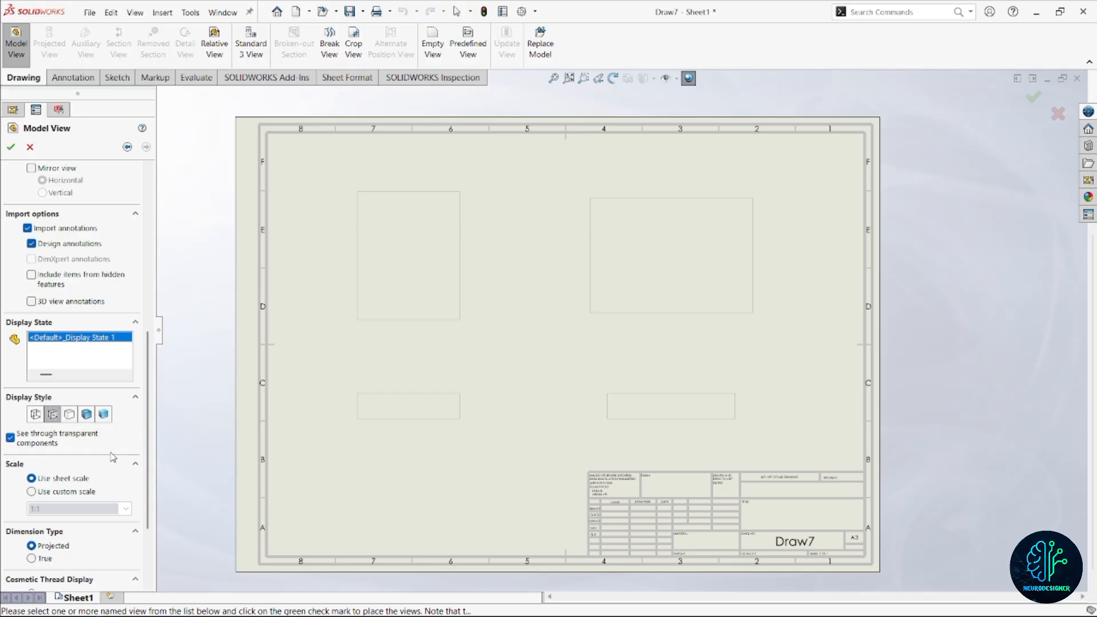
scroll(132, 456, "down", 3)
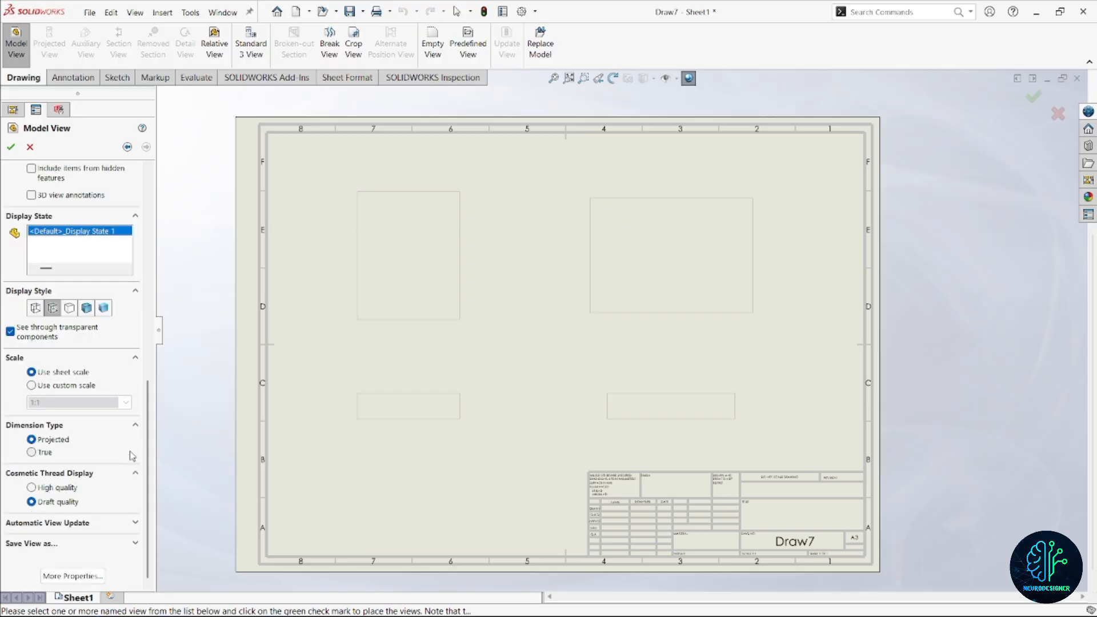
left_click(32, 386)
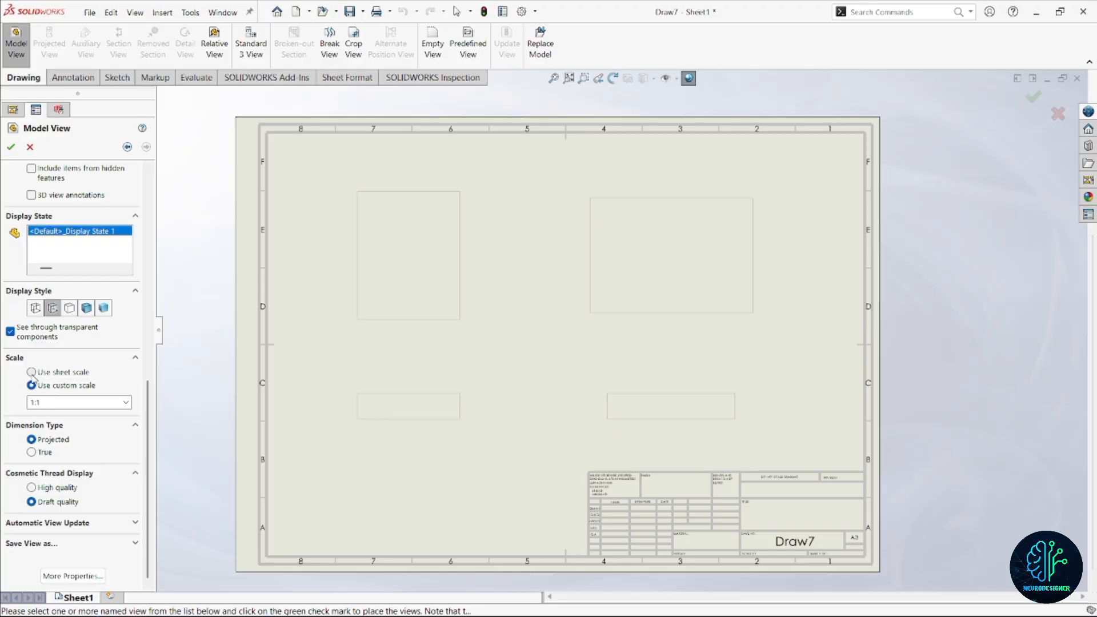
left_click(32, 373)
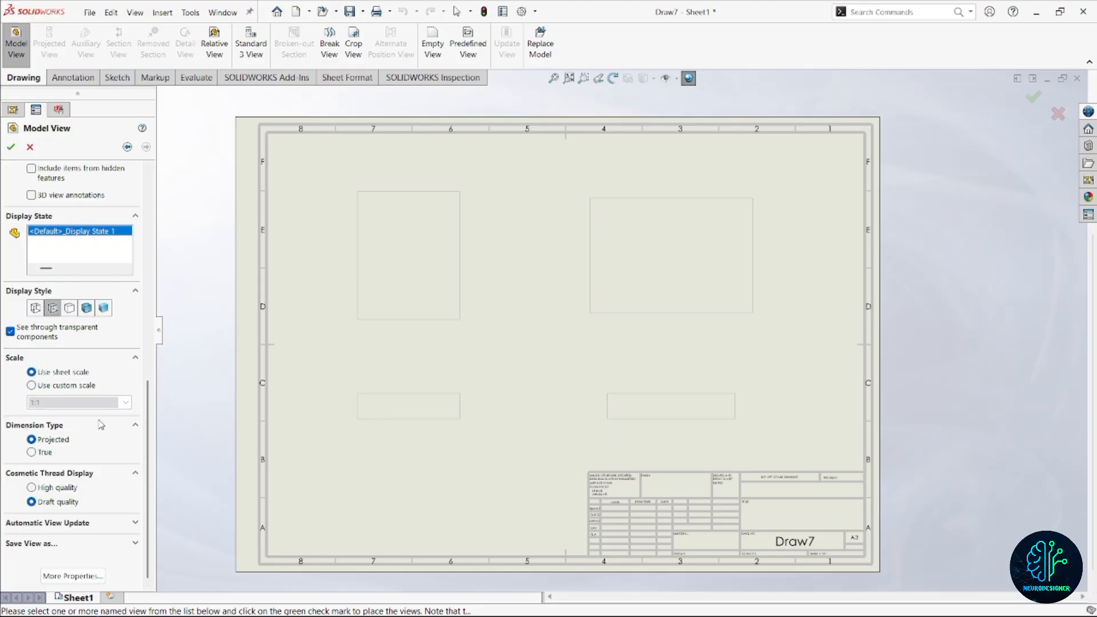
left_click(10, 147)
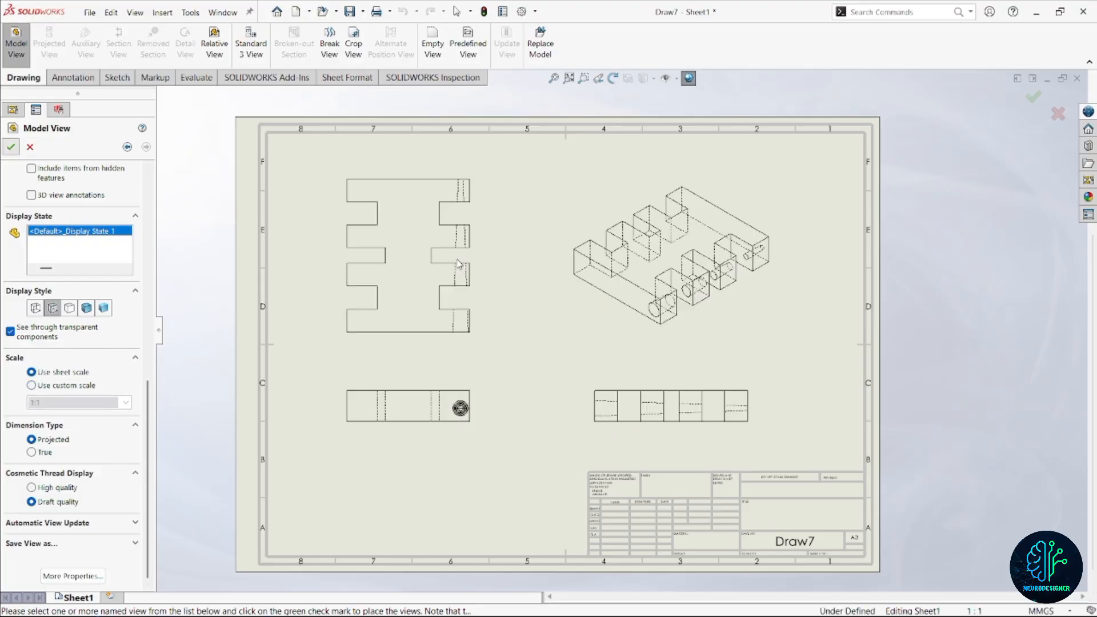
Step: Move the vertical 50.00 dimension of the top view closer to the part outline
scroll(514, 303, "down", 2)
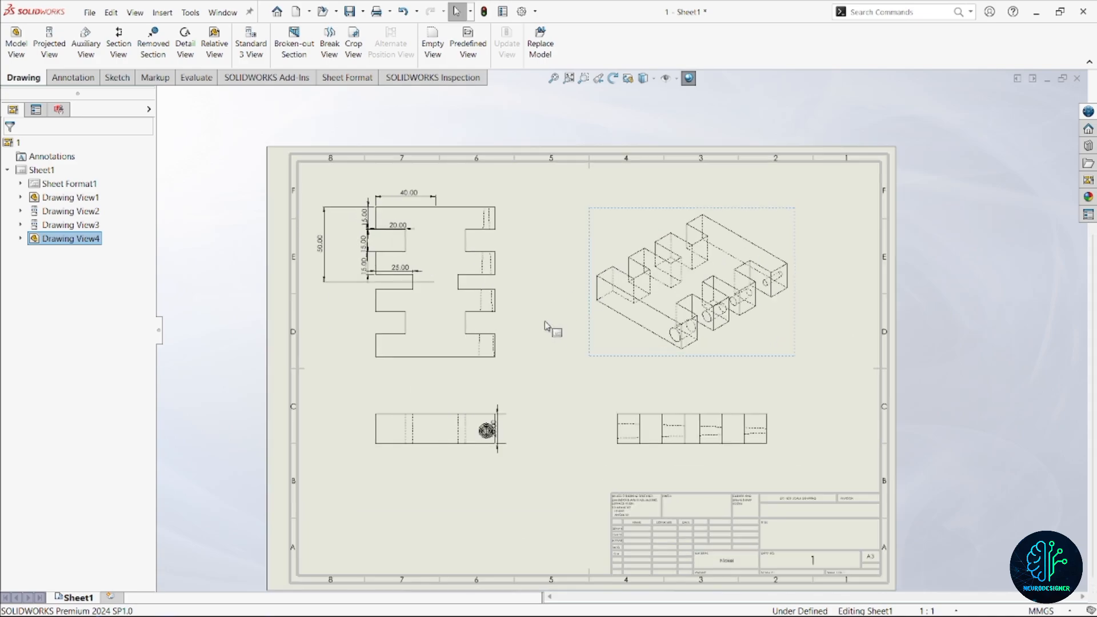
scroll(520, 374, "down", 2)
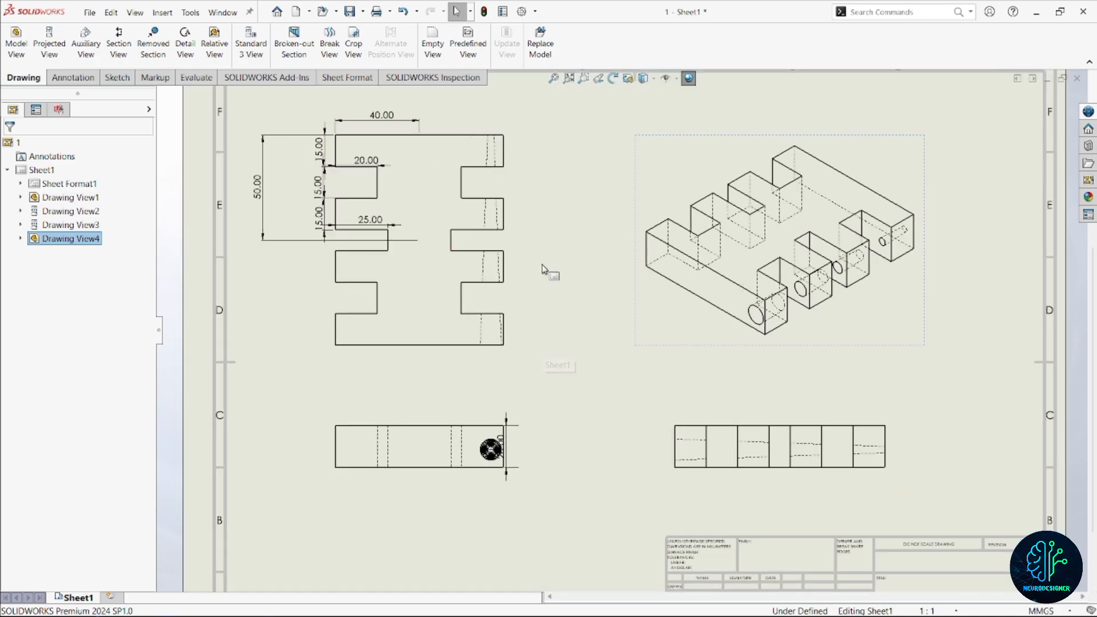
scroll(646, 279, "up", 3)
scroll(627, 293, "down", 2)
scroll(383, 303, "up", 1)
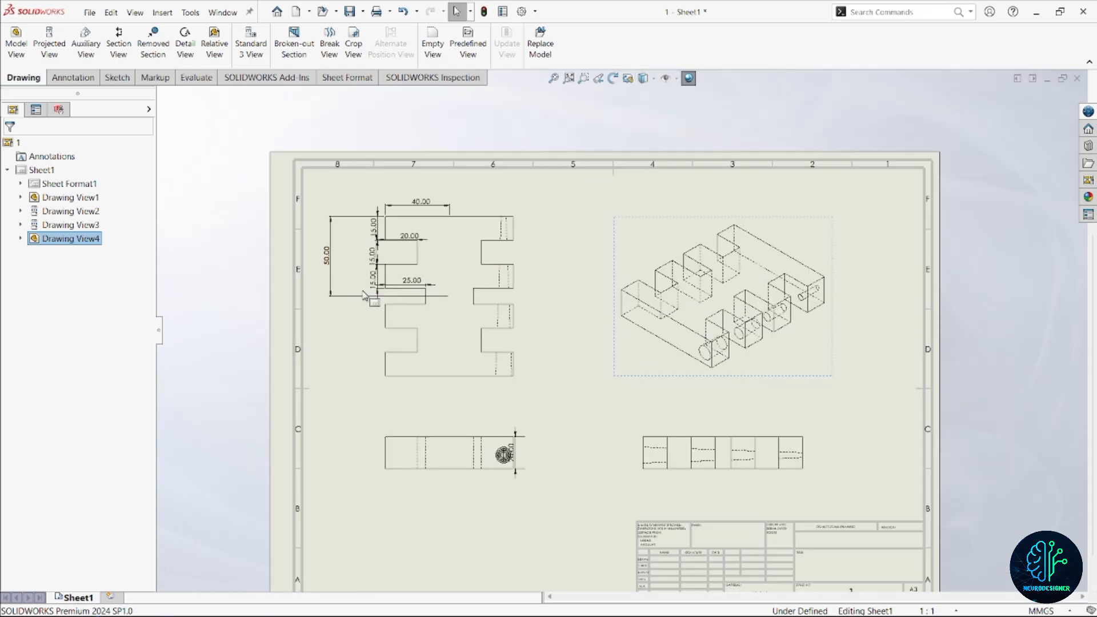
scroll(410, 291, "down", 1)
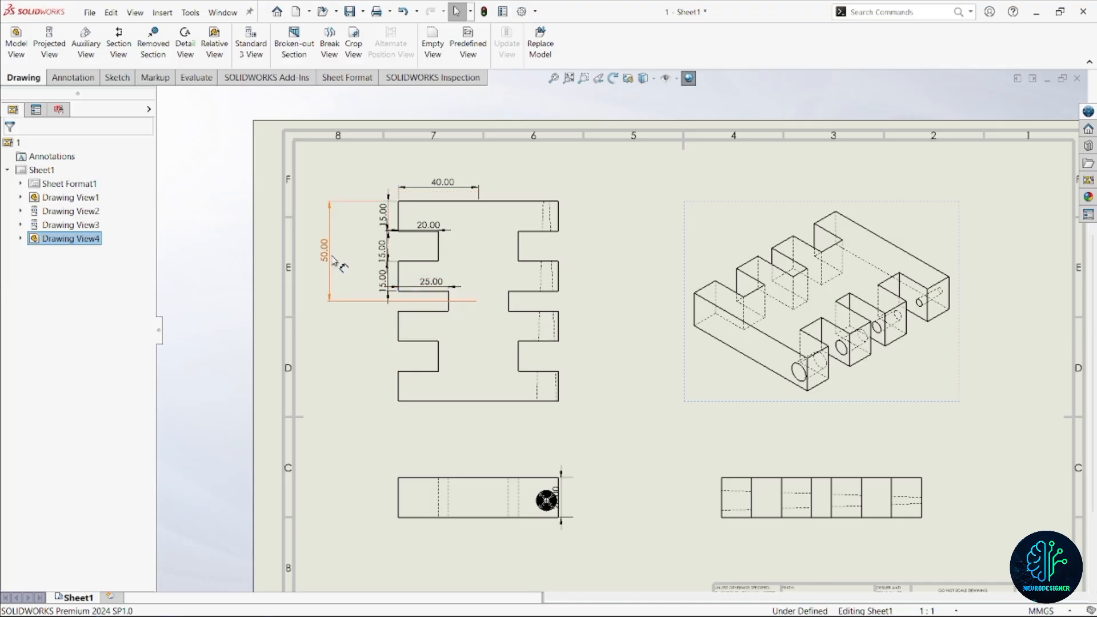
left_click_drag(328, 256, 346, 255)
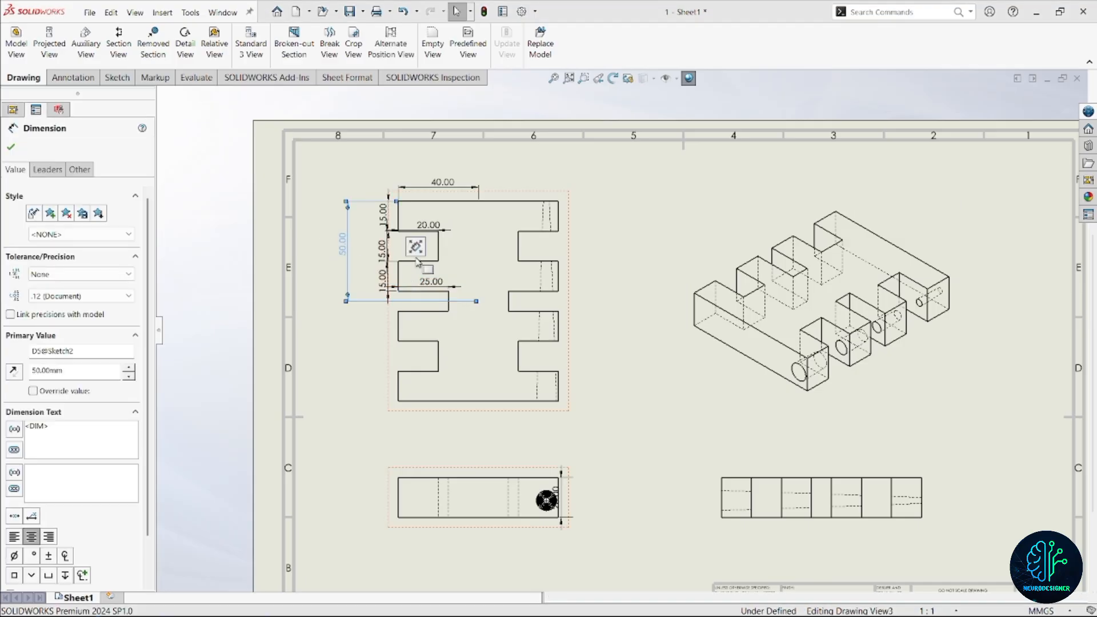
Step: Move the three vertical 15.00 dimensions of the top view farther out from the part outline, in line with each other
scroll(382, 256, "down", 2)
left_click_drag(413, 273, 396, 272)
left_click_drag(415, 222, 396, 221)
left_click_drag(422, 308, 398, 315)
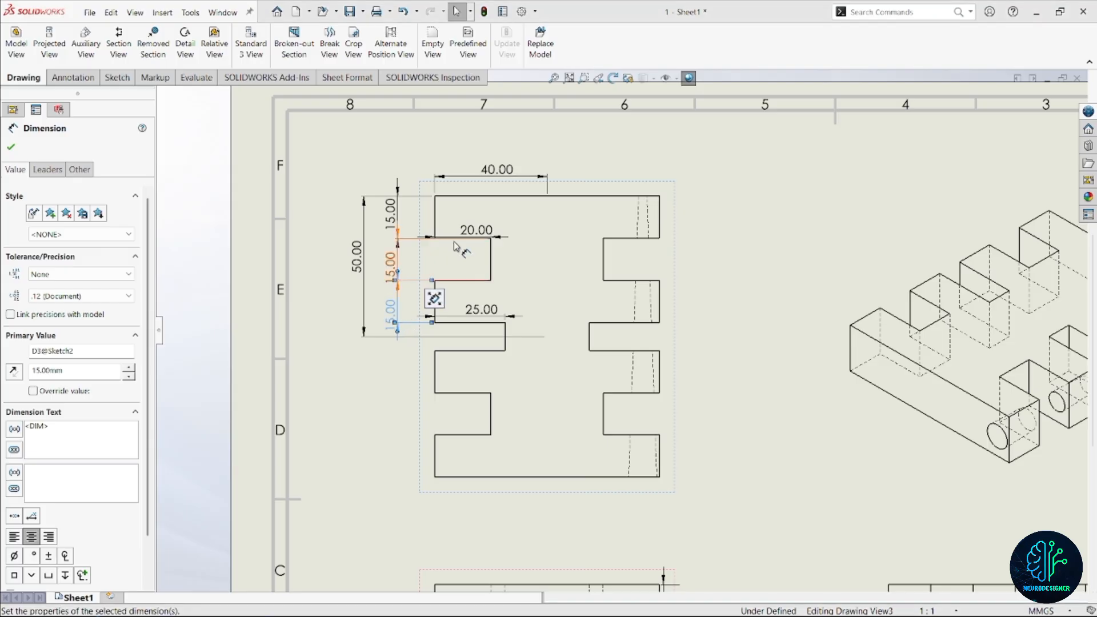
Step: Move the horizontal 40.00, 20.00 and 25.00 dimensions of the top view upward, clear of the part edges
left_click_drag(499, 174, 496, 155)
left_click_drag(477, 230, 457, 215)
left_click_drag(480, 309, 475, 299)
Step: Move the vertical 20.00 dimension of the front view outward, clear of the part outline
scroll(620, 331, "up", 5)
scroll(657, 440, "down", 3)
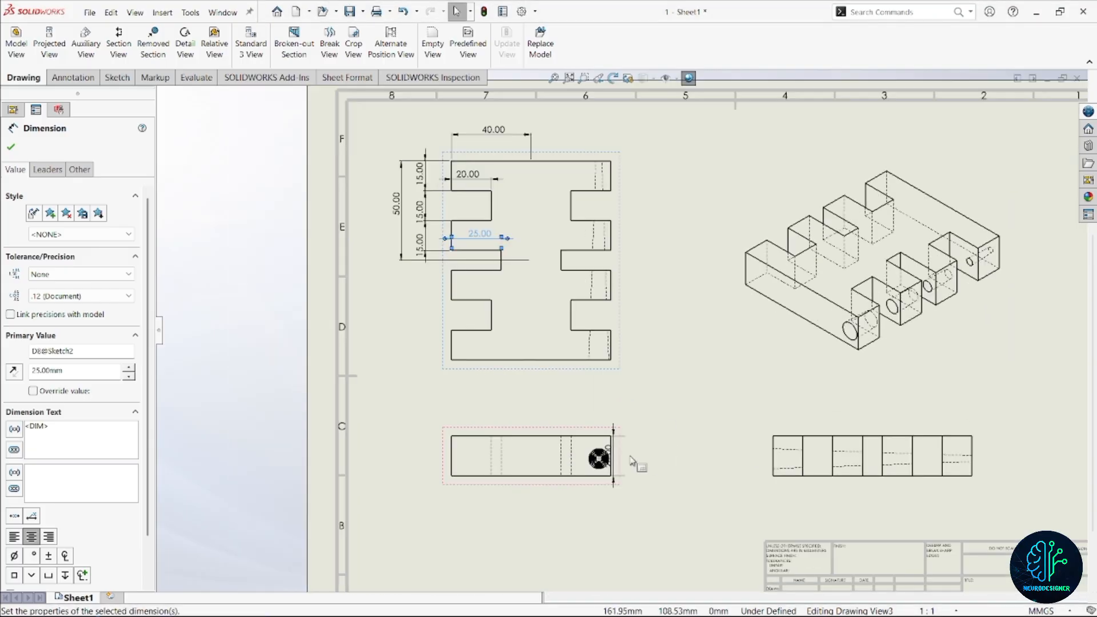
left_click_drag(611, 456, 626, 456)
scroll(823, 403, "up", 3)
scroll(836, 396, "down", 3)
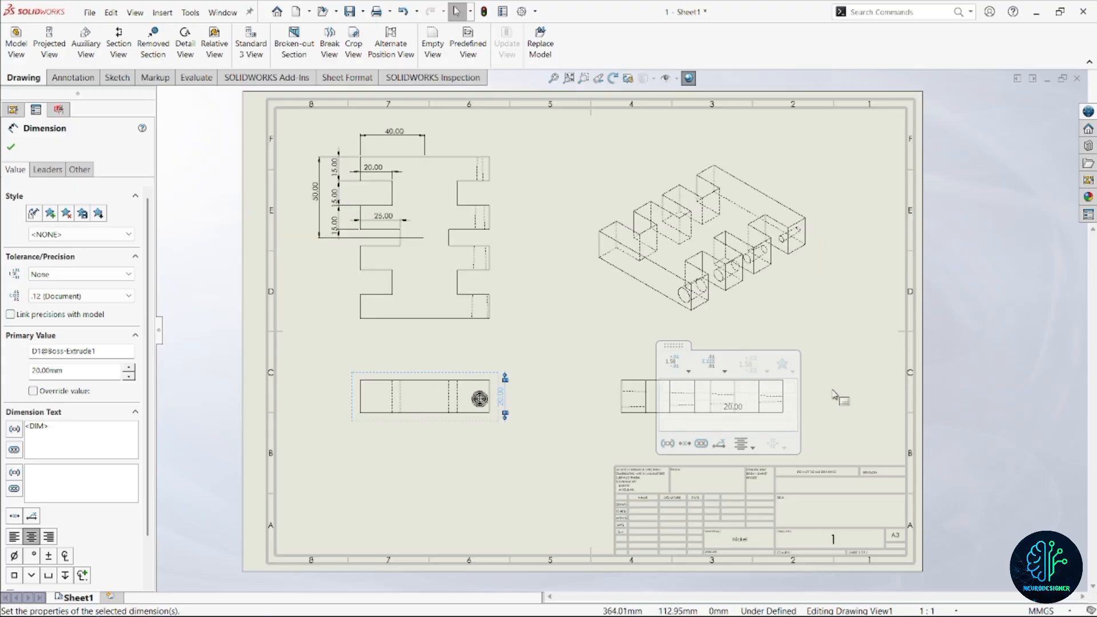
scroll(666, 281, "up", 3)
scroll(522, 291, "down", 1)
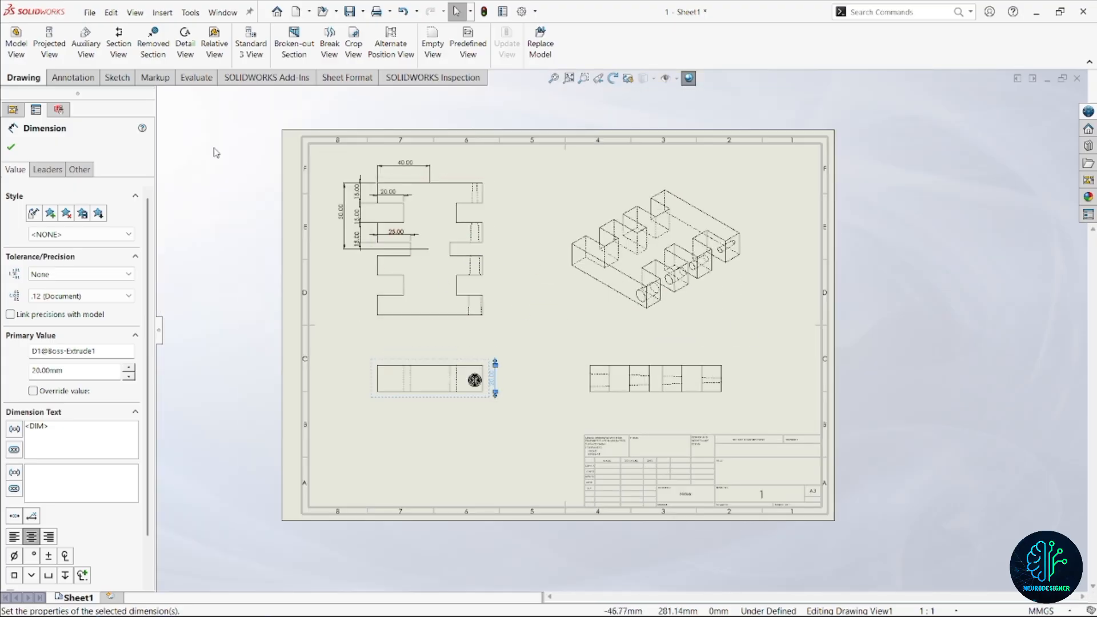
Step: Add a Smart Dimension for the overall length of the front view's lower edge, placed below the view
left_click(91, 84)
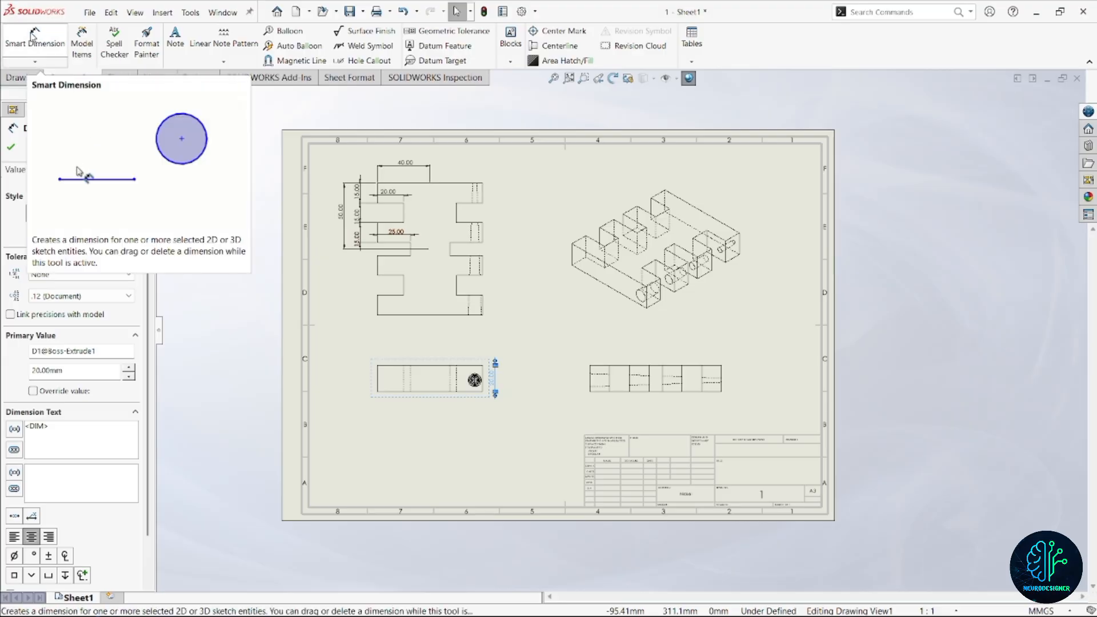
left_click(49, 45)
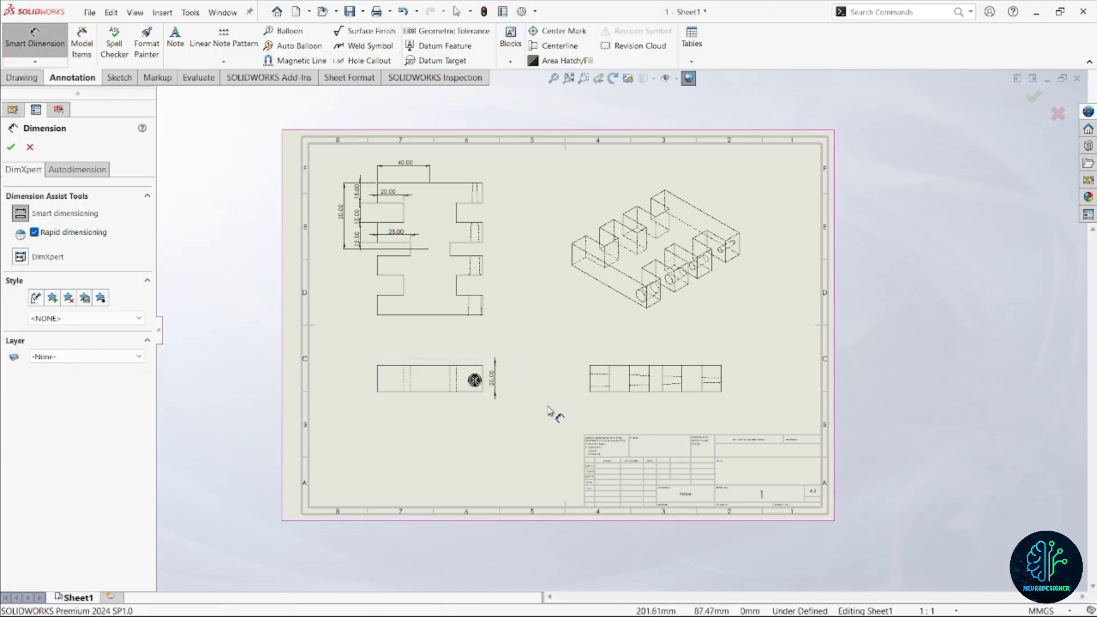
scroll(478, 380, "down", 3)
scroll(574, 359, "up", 4)
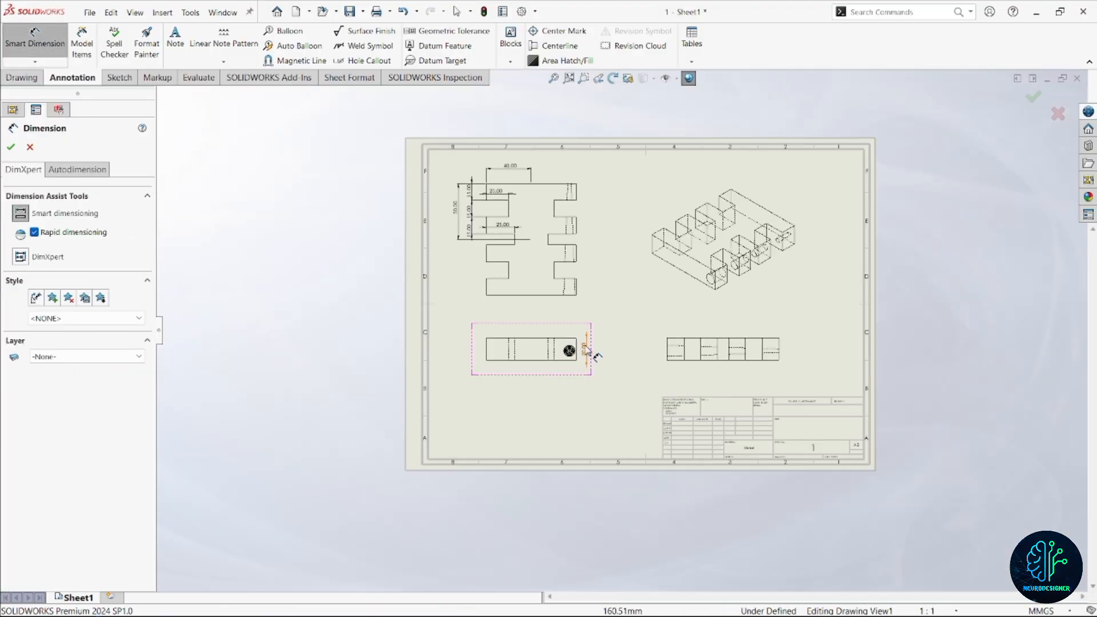
scroll(556, 383, "down", 4)
left_click(513, 369)
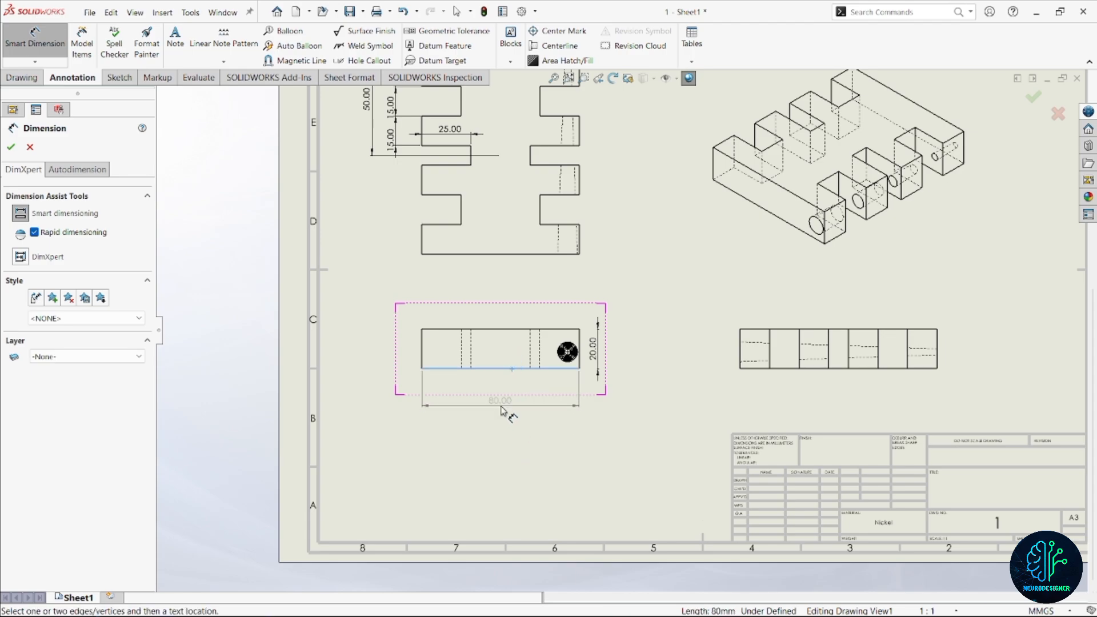
left_click(502, 410)
scroll(725, 429, "up", 5)
scroll(639, 336, "down", 3)
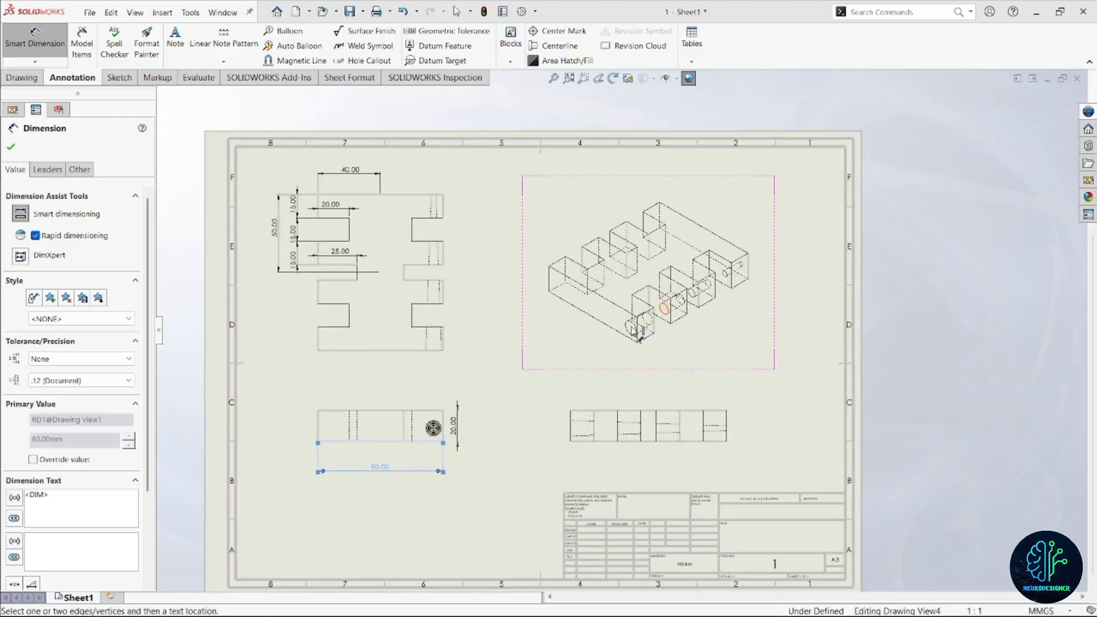
scroll(639, 337, "up", 2)
key("Escape")
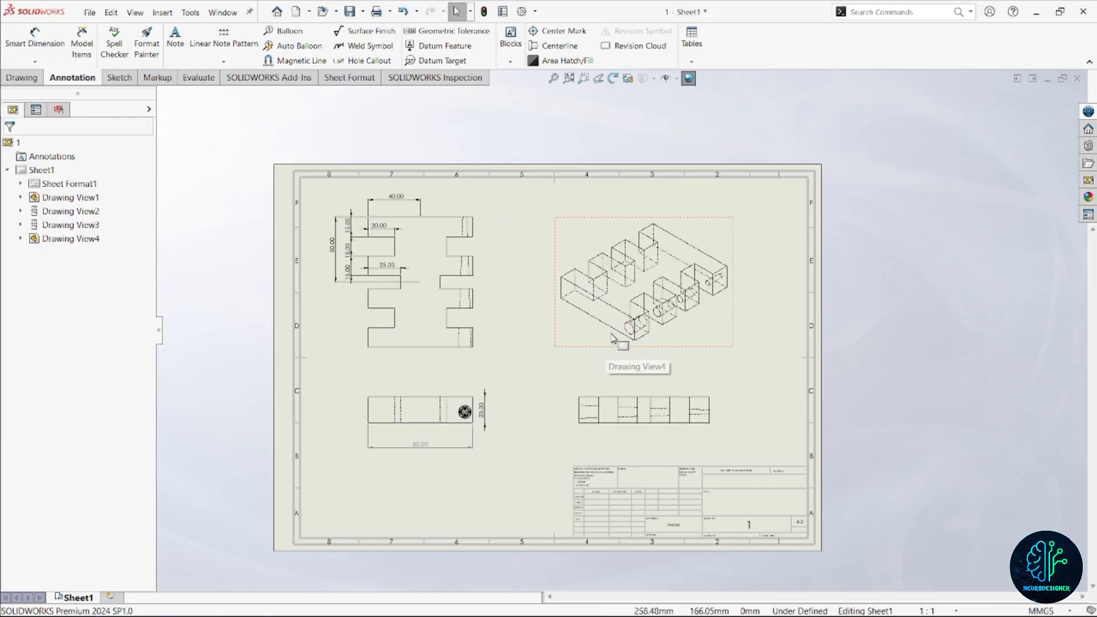
Step: Set the display style of the isometric view to Hidden Lines Removed
scroll(628, 303, "down", 2)
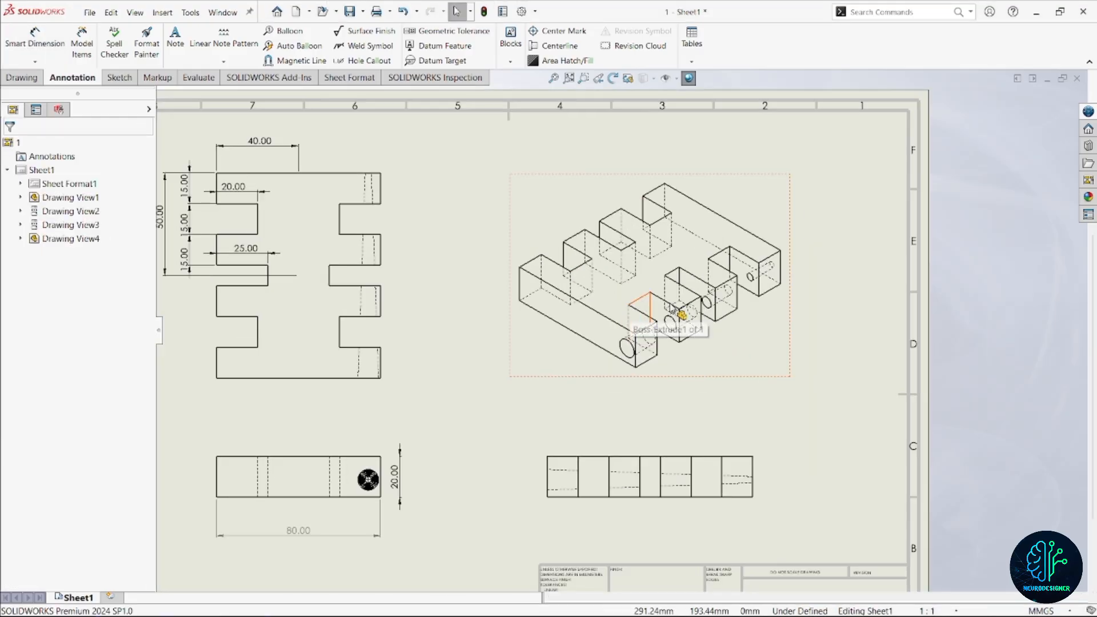
scroll(675, 312, "up", 2)
scroll(623, 313, "down", 2)
scroll(637, 355, "up", 2)
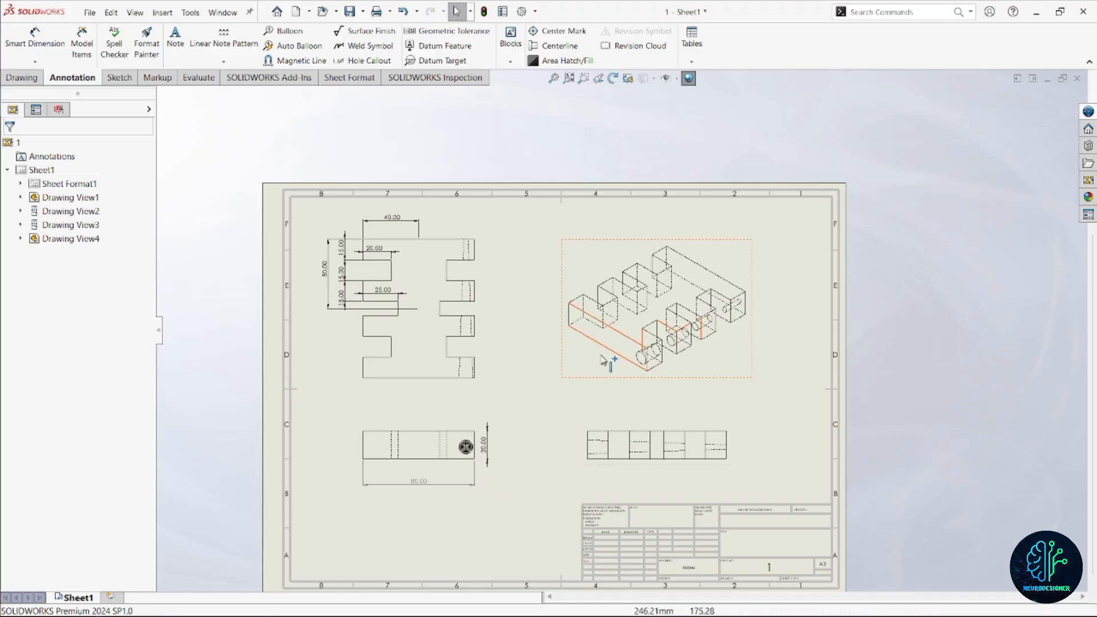
left_click(601, 371)
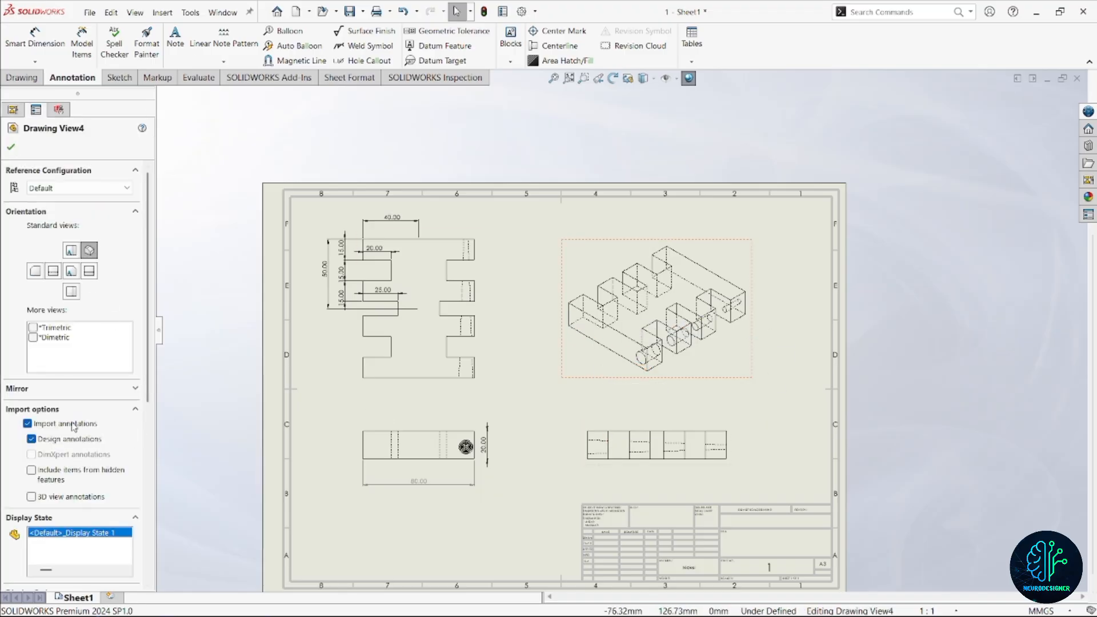
scroll(95, 449, "down", 3)
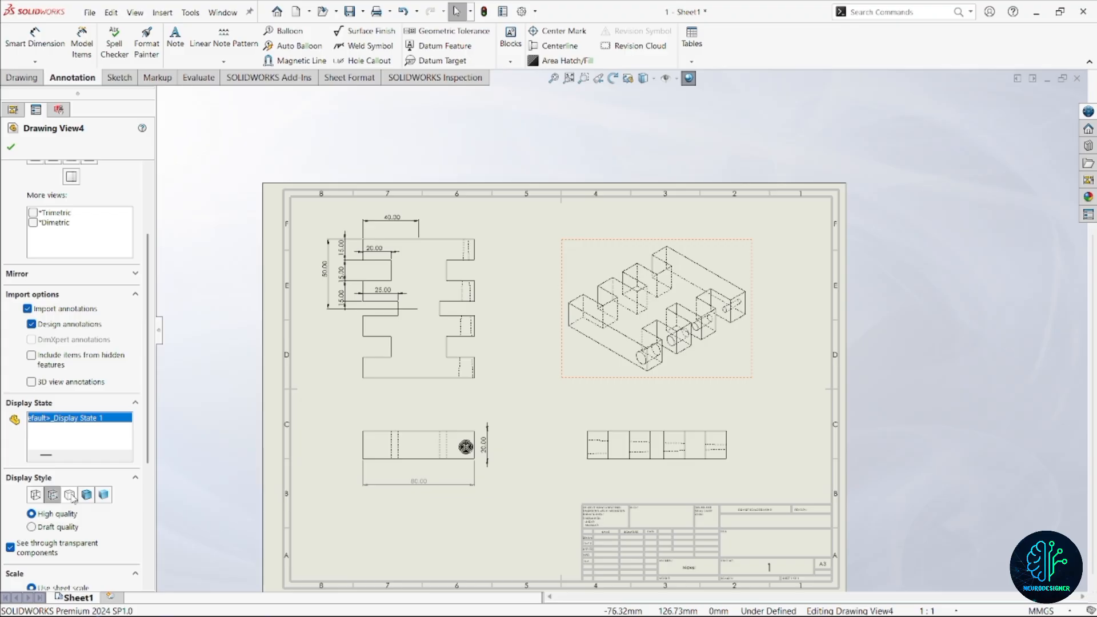
left_click(70, 495)
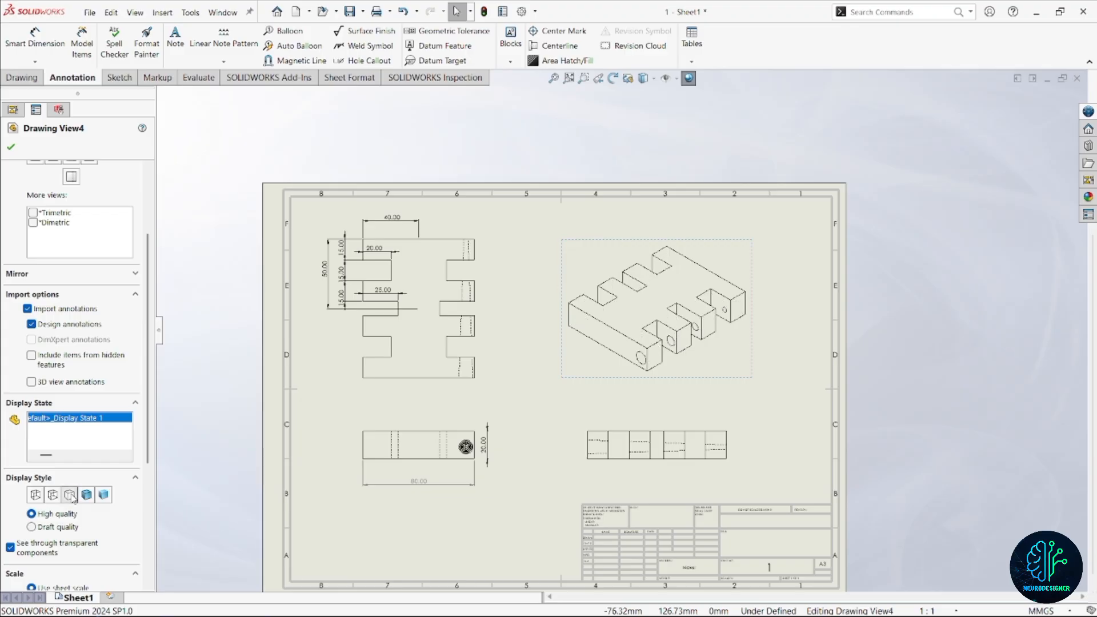
left_click(11, 147)
Step: Examine the title block for the material, weight and drawing number fields, and check the sheet format commands
scroll(611, 328, "down", 4)
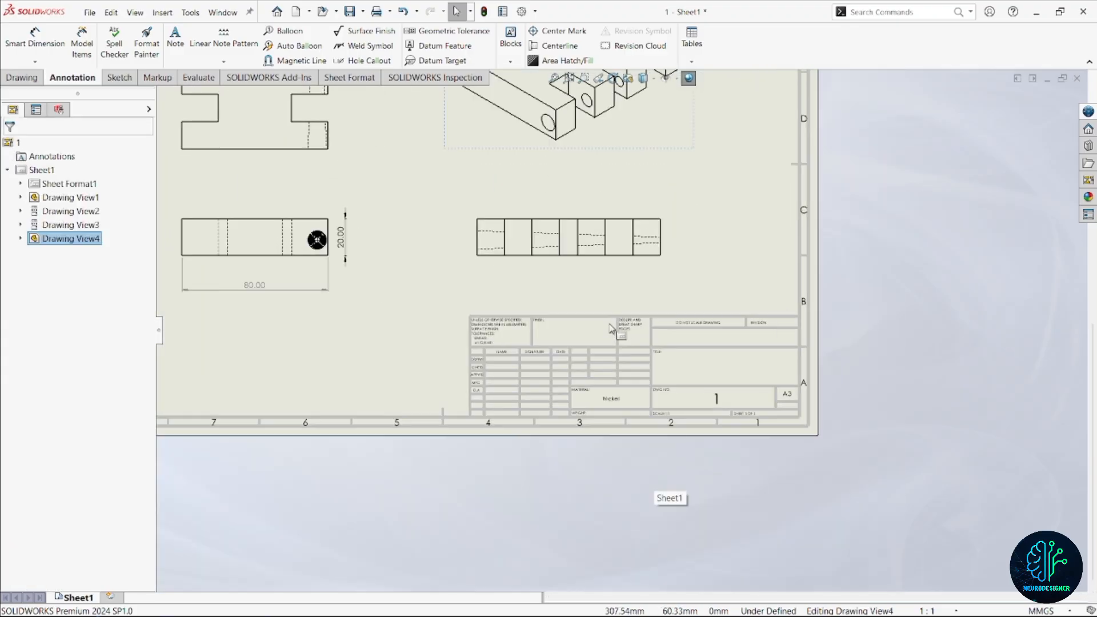
scroll(611, 331, "down", 4)
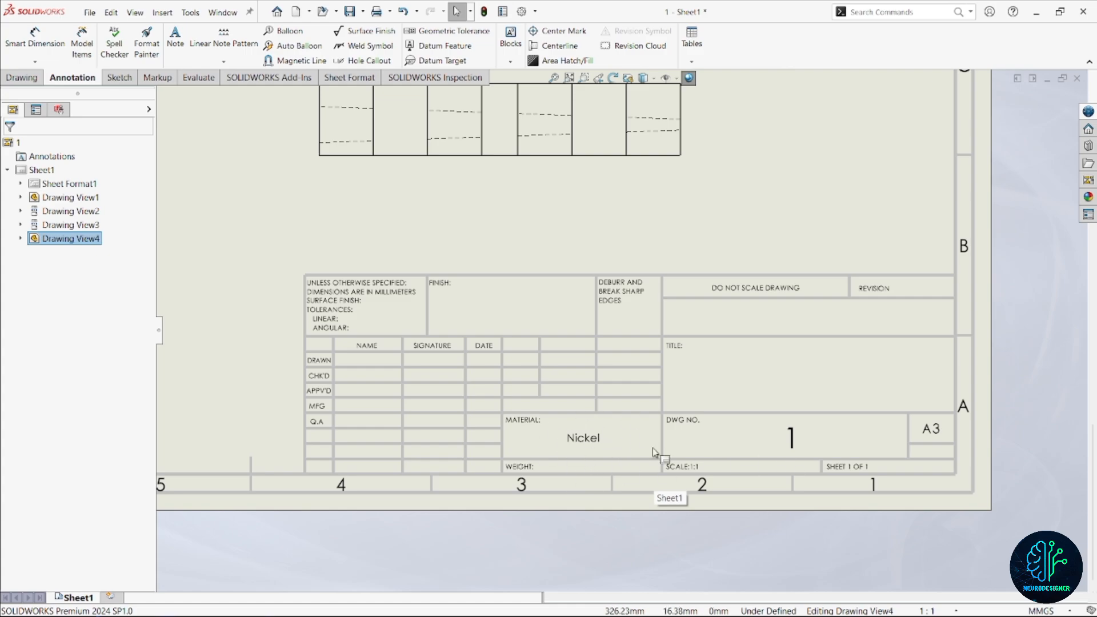
scroll(688, 428, "up", 5)
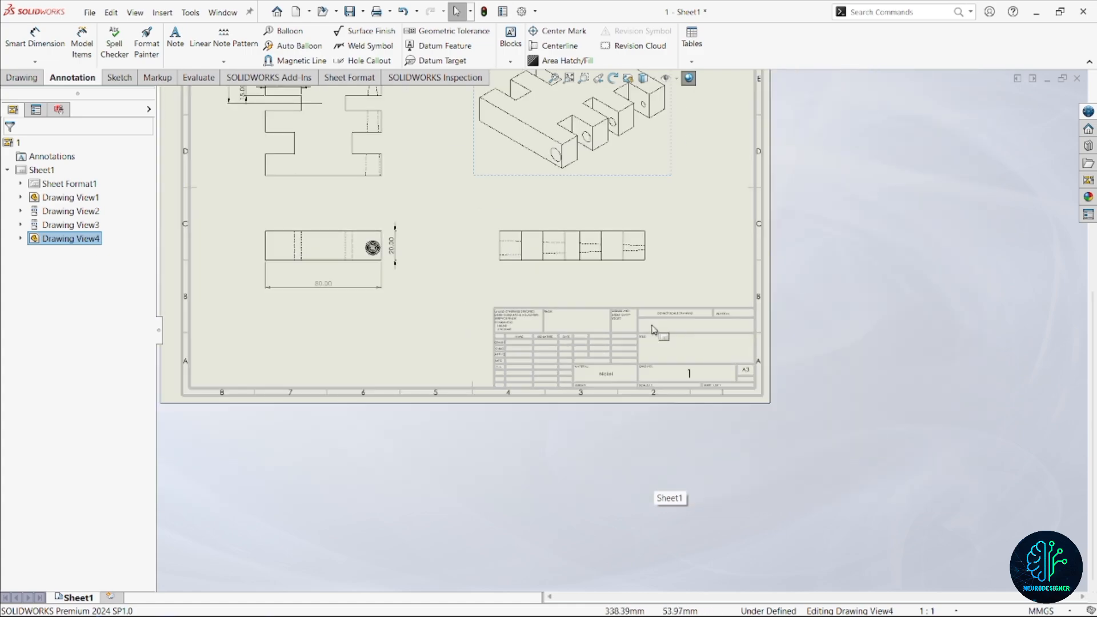
scroll(653, 325, "down", 2)
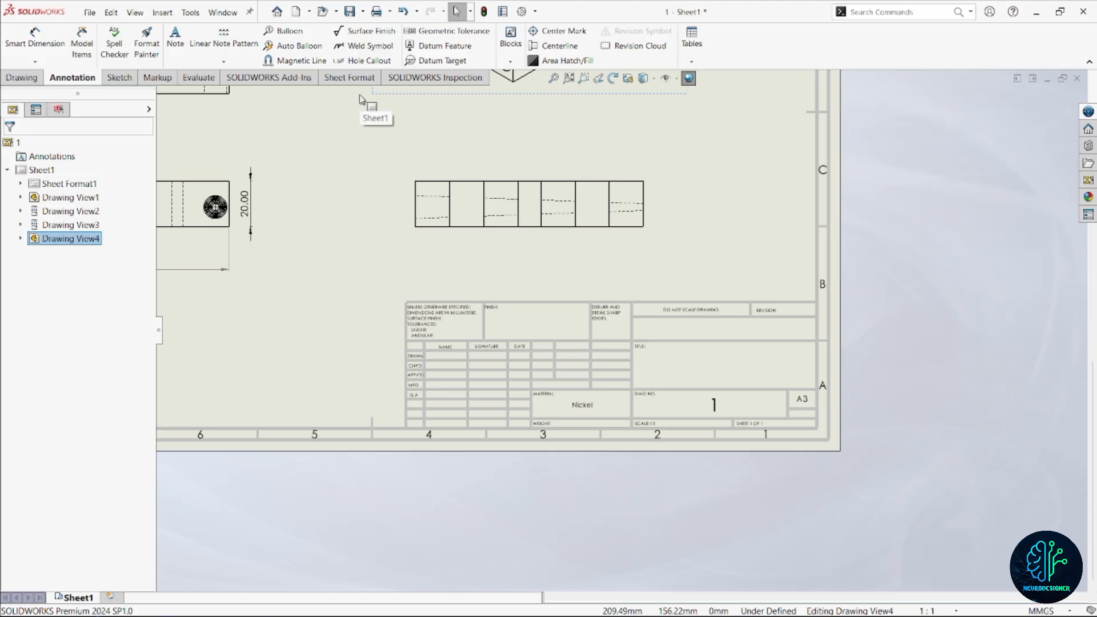
left_click(372, 80)
scroll(611, 344, "up", 2)
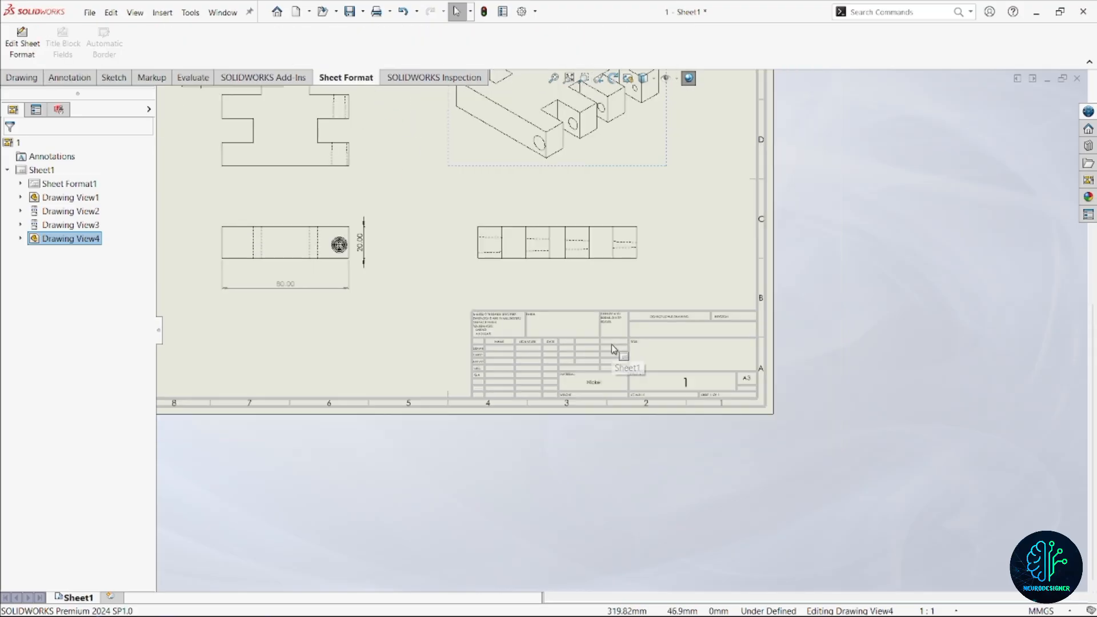
scroll(612, 344, "down", 5)
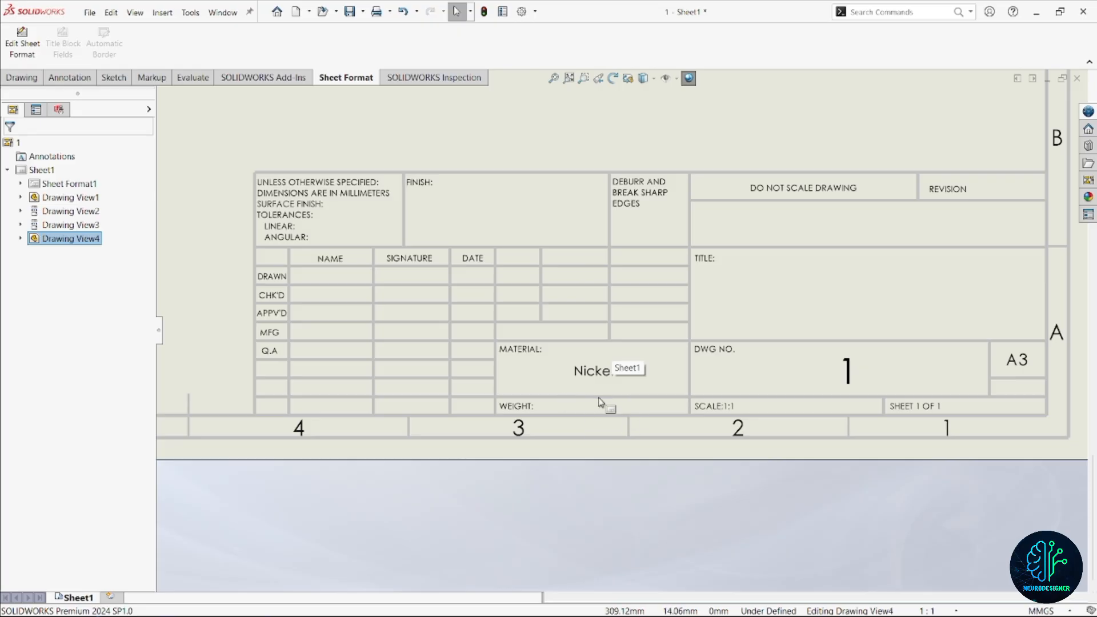
scroll(560, 330, "up", 5)
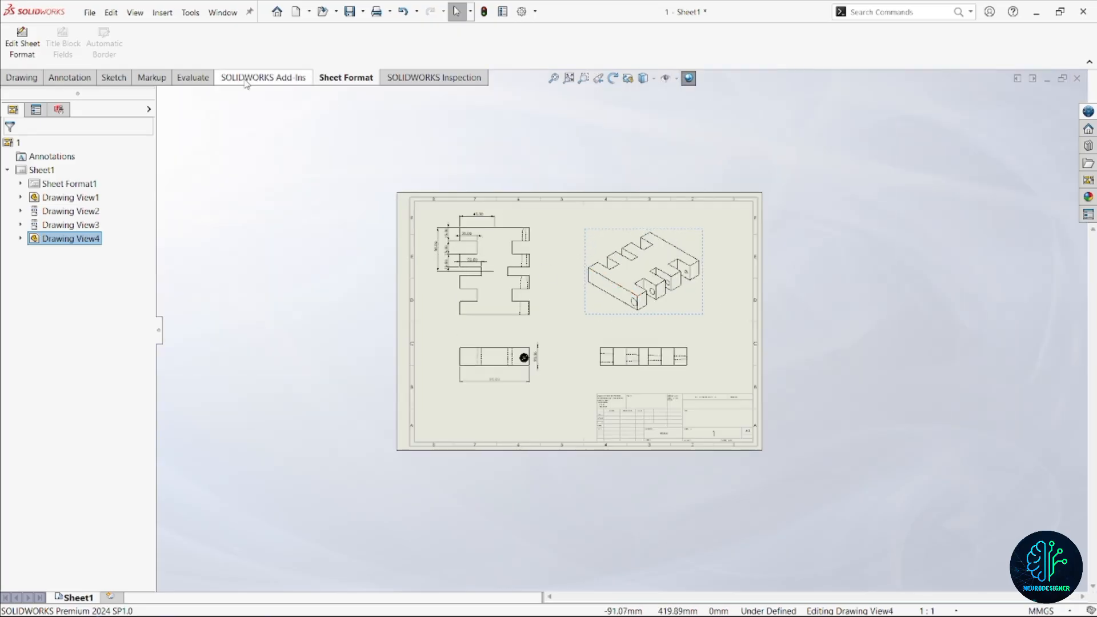
left_click(21, 77)
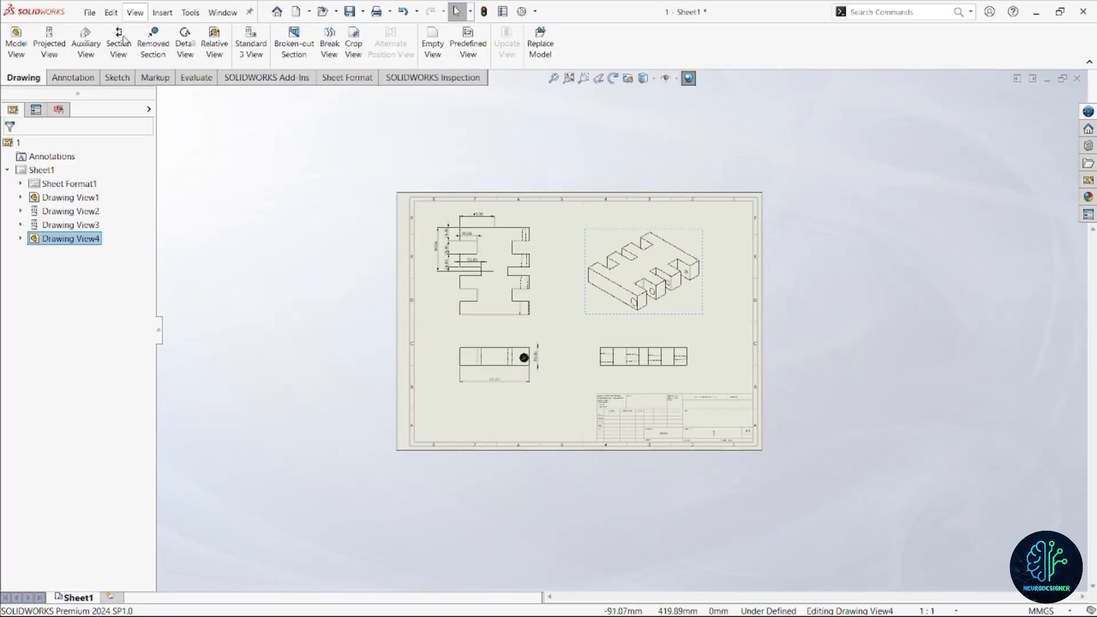
Step: Open the part file 1 from the 4th video folder
left_click(323, 11)
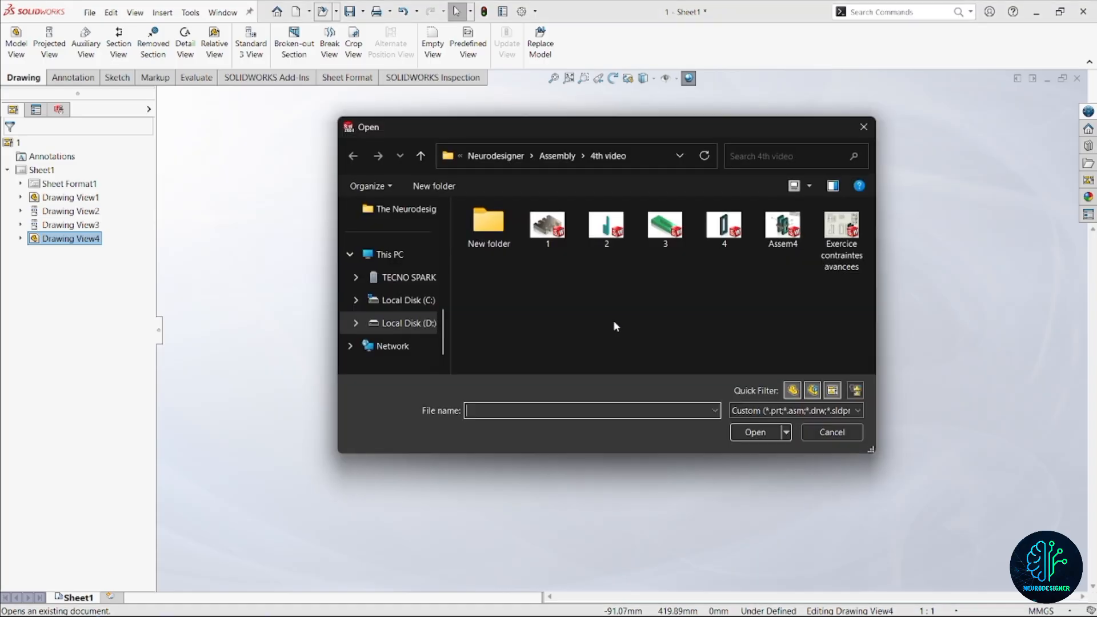
left_click(547, 225)
left_click(755, 432)
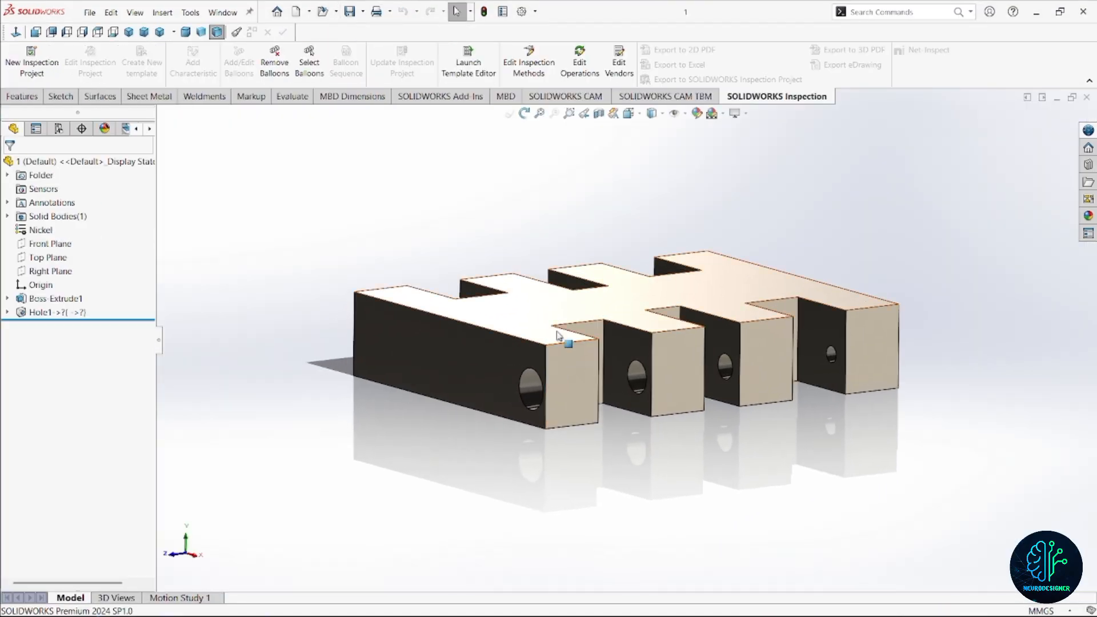
Step: Add a Weight property to the part's custom file properties
left_click(92, 18)
left_click(153, 365)
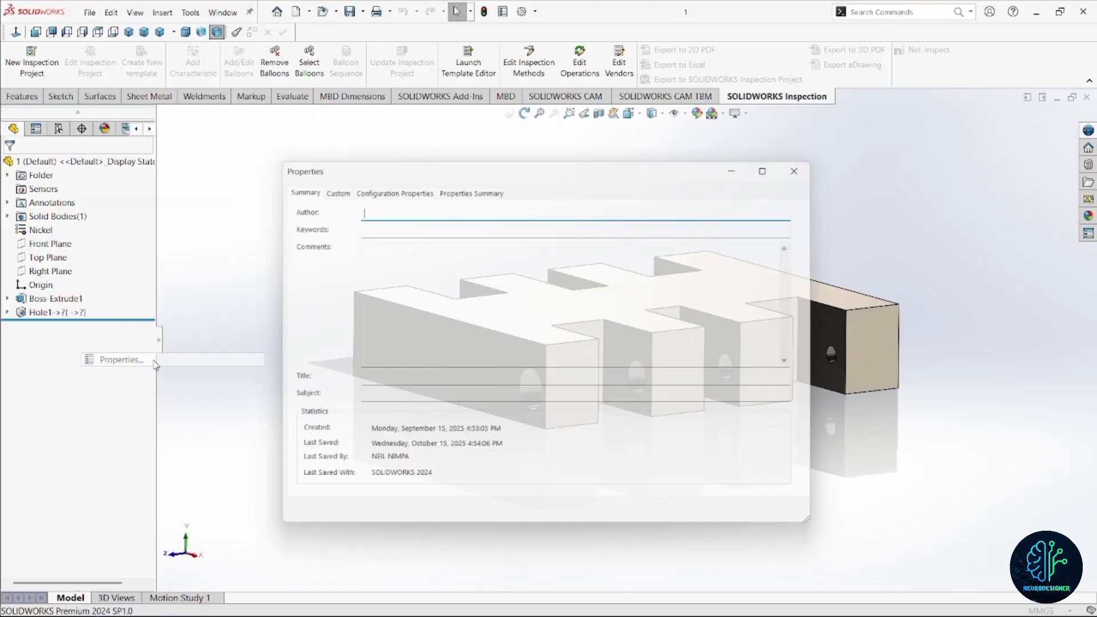
left_click(330, 188)
left_click(388, 282)
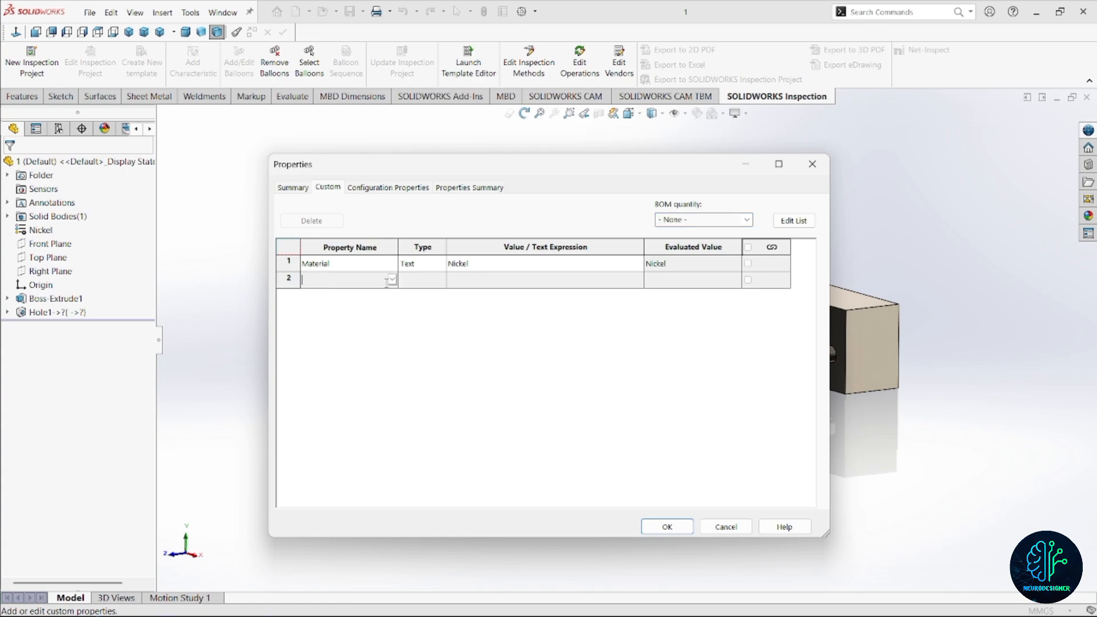
left_click(393, 279)
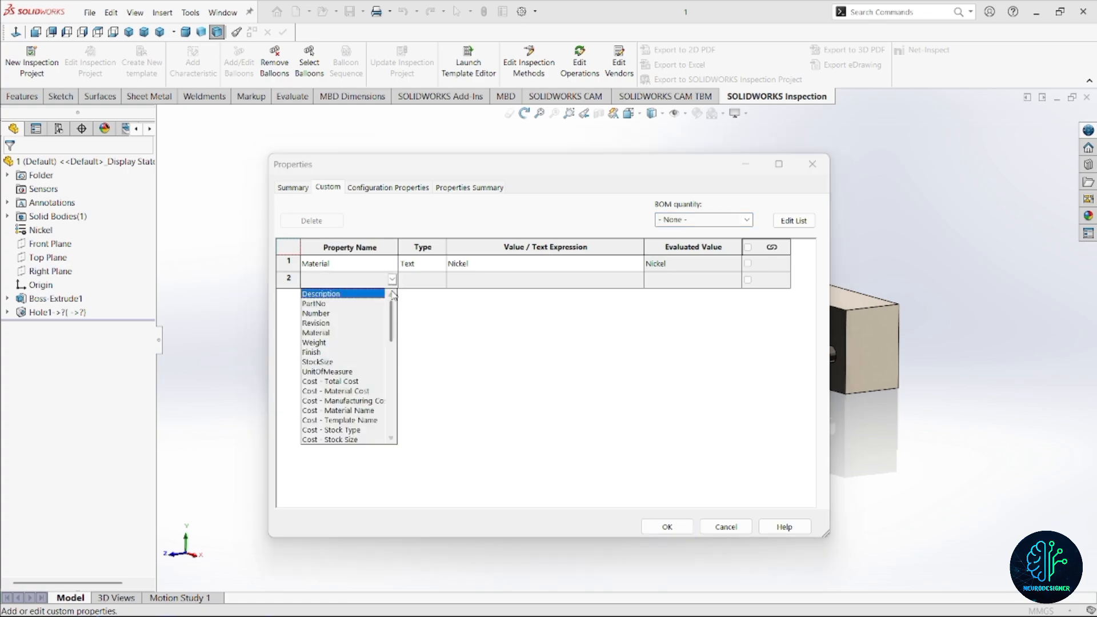
left_click(315, 343)
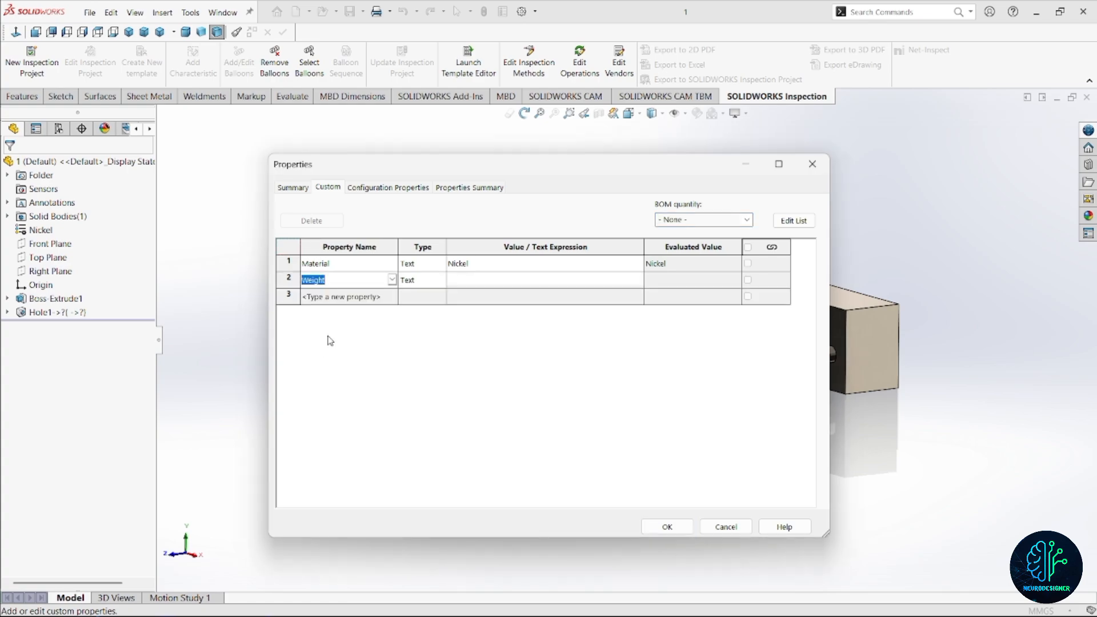
Step: Link the Weight property's value to SW-Mass and accept the file properties
left_click(490, 285)
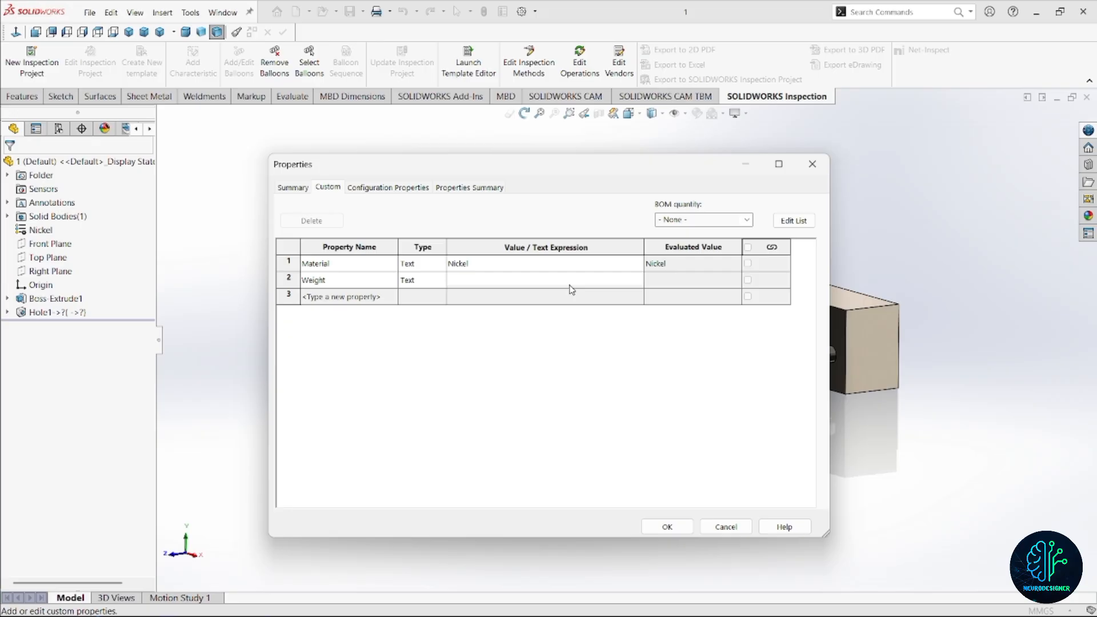
left_click(642, 281)
mouse_move(631, 297)
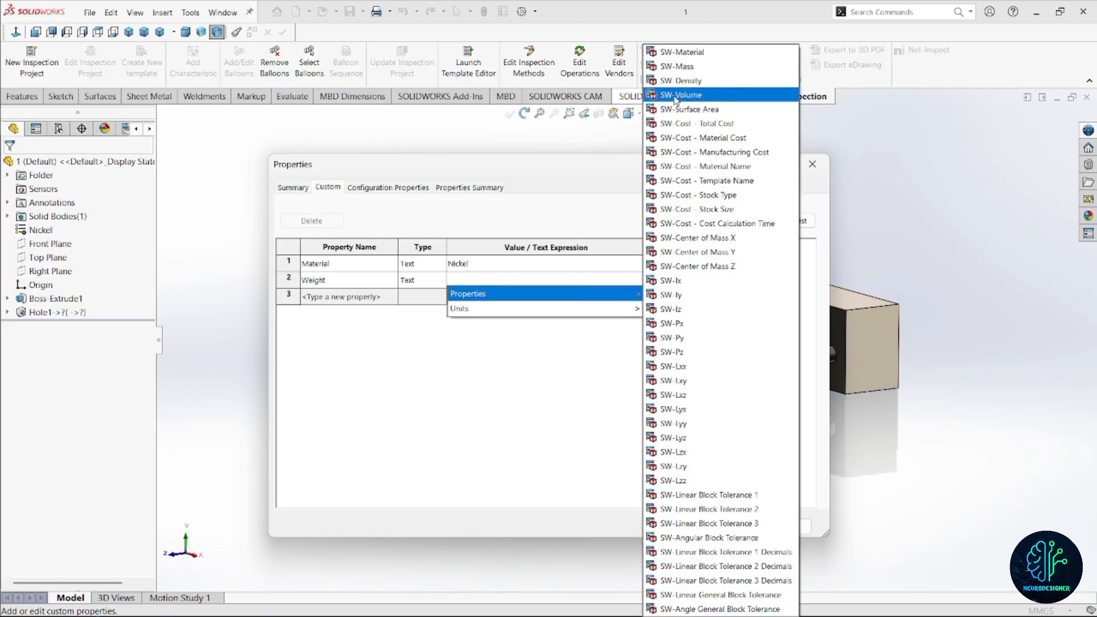
left_click(688, 73)
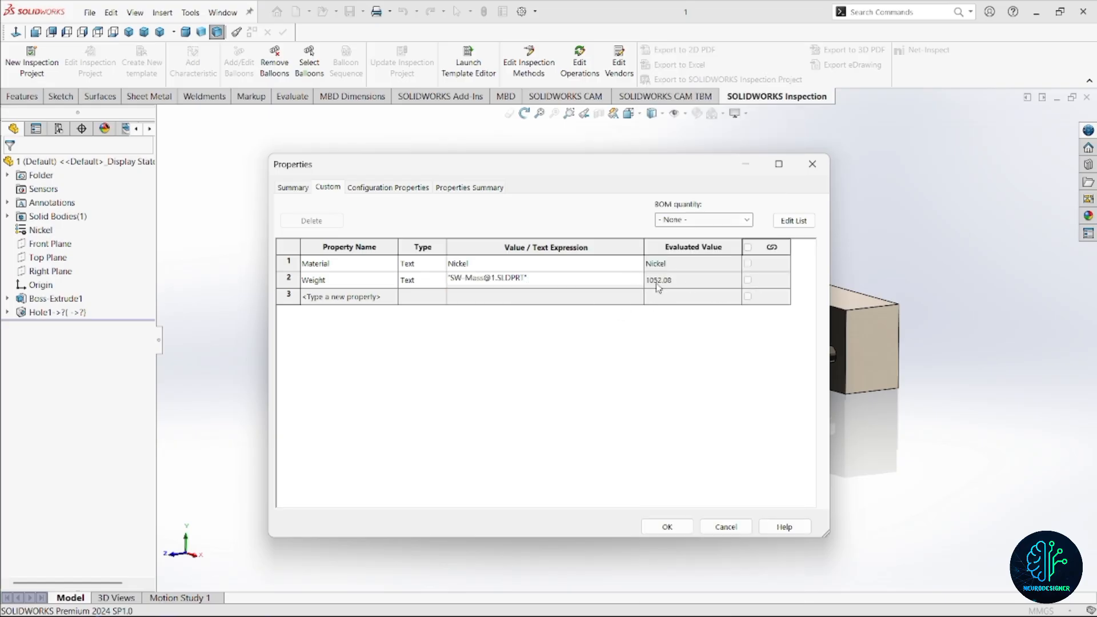
left_click(664, 527)
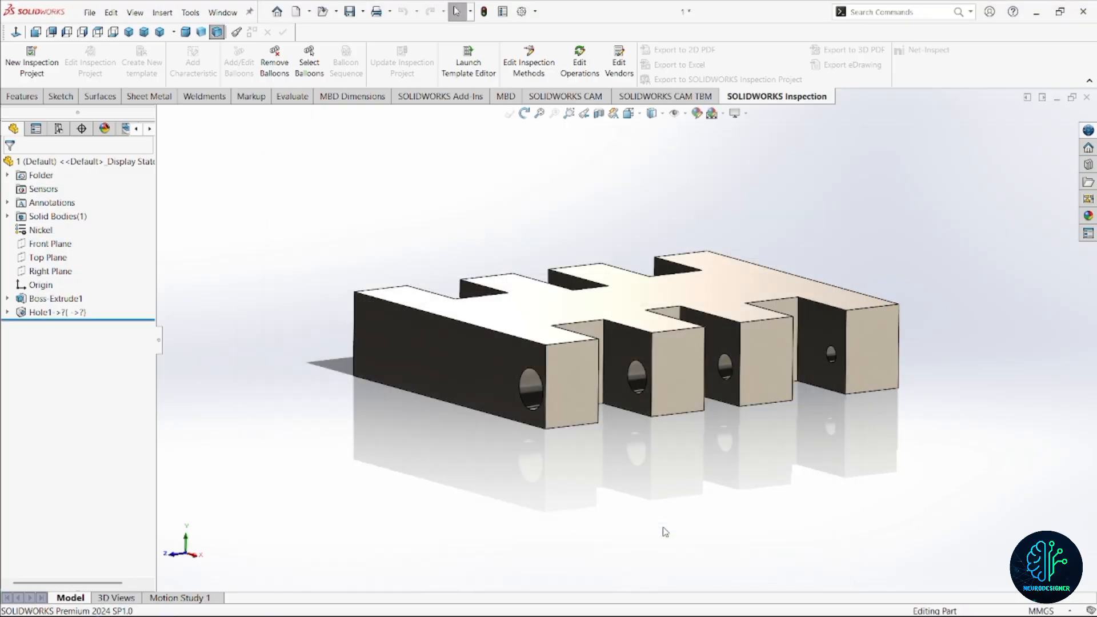
Step: Save the part and switch back to the drawing's Sheet1
key("ctrl+s")
left_click(233, 17)
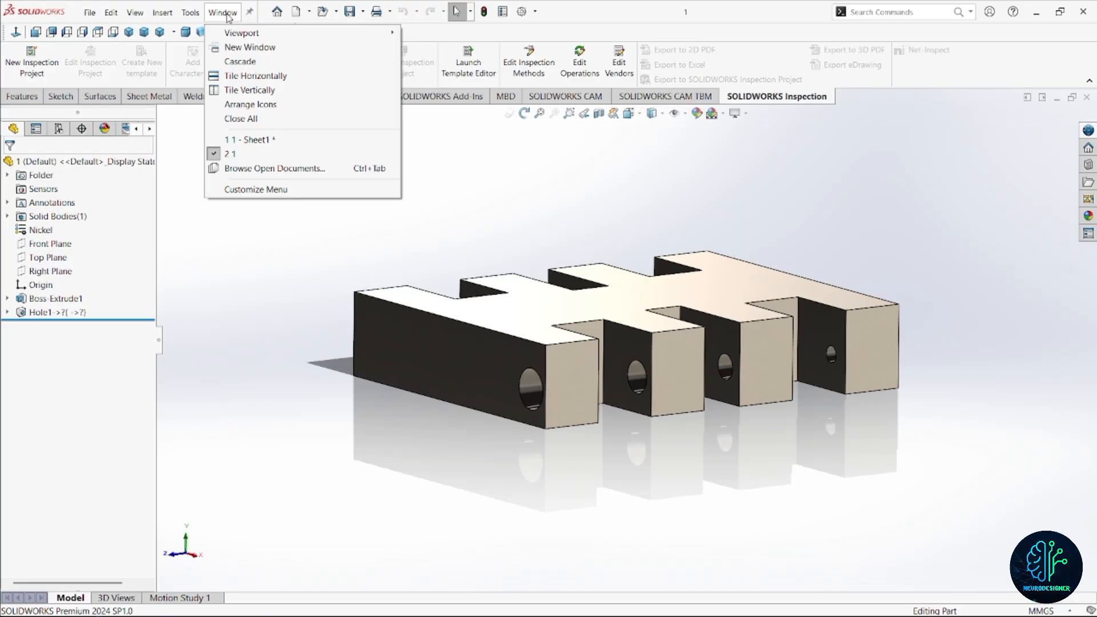
left_click(297, 140)
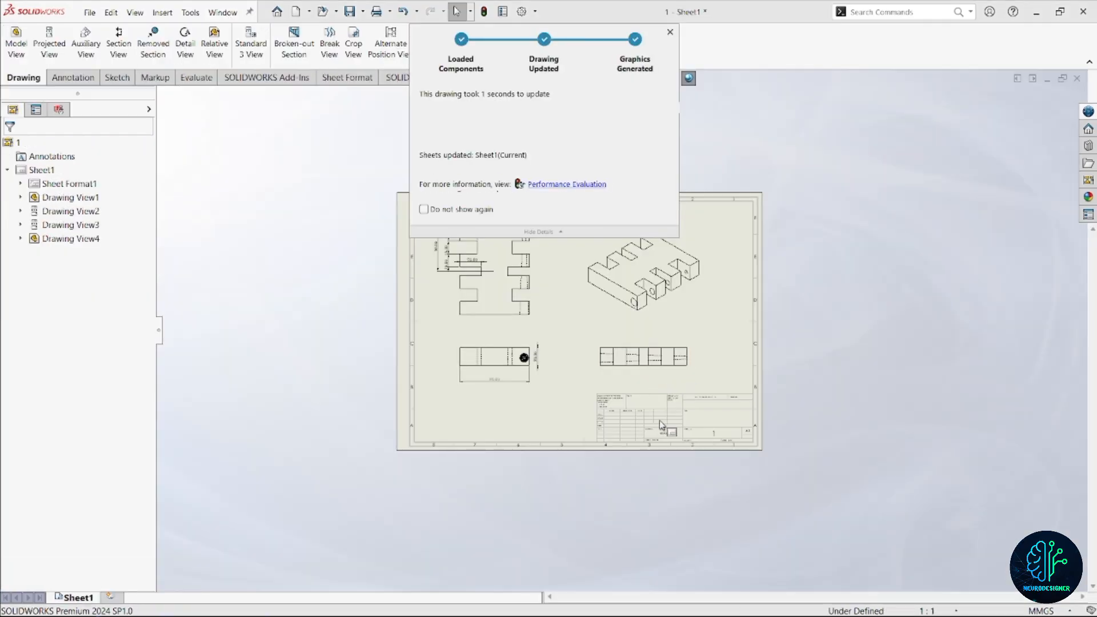
Step: Examine the title block's material and weight fields on the updated drawing sheet
scroll(661, 425, "down", 10)
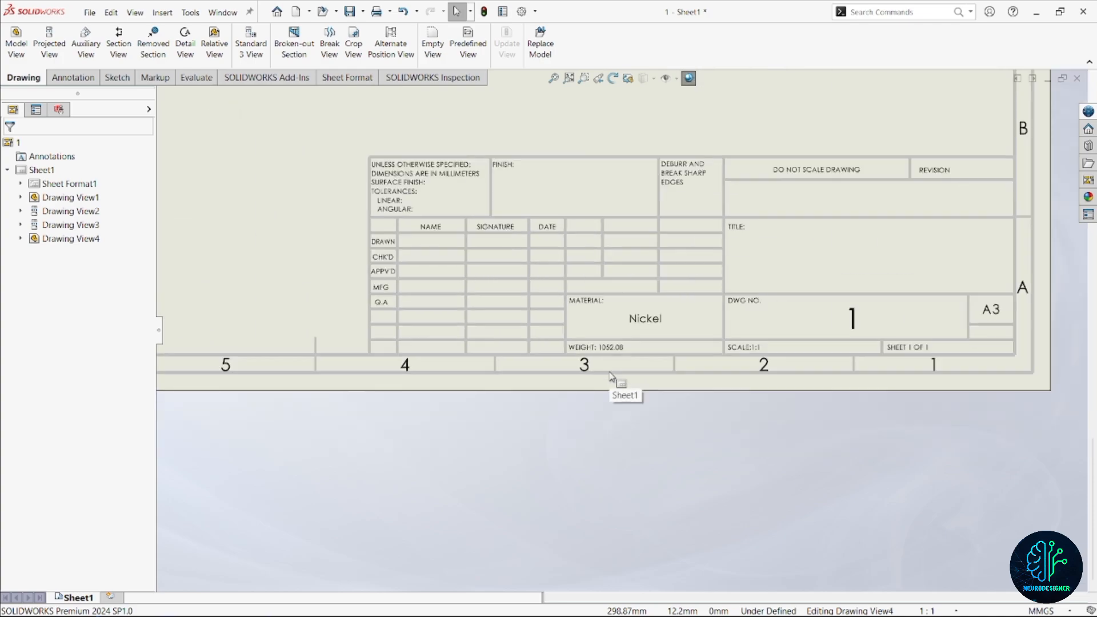
scroll(610, 376, "down", 3)
scroll(620, 337, "up", 5)
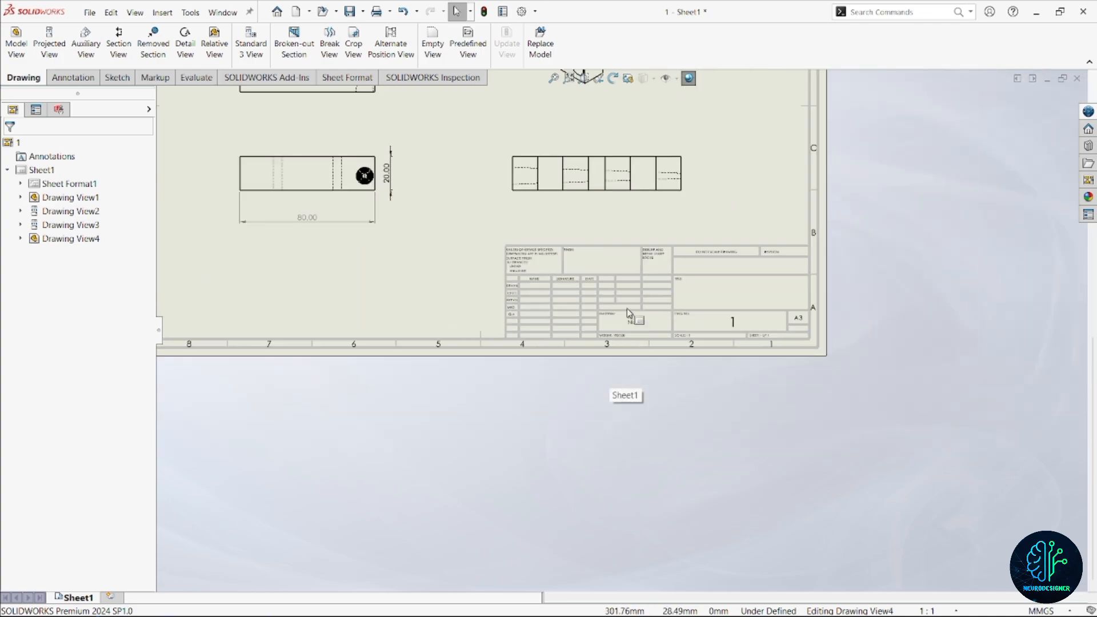
scroll(623, 338, "down", 3)
scroll(629, 338, "up", 3)
scroll(645, 329, "down", 2)
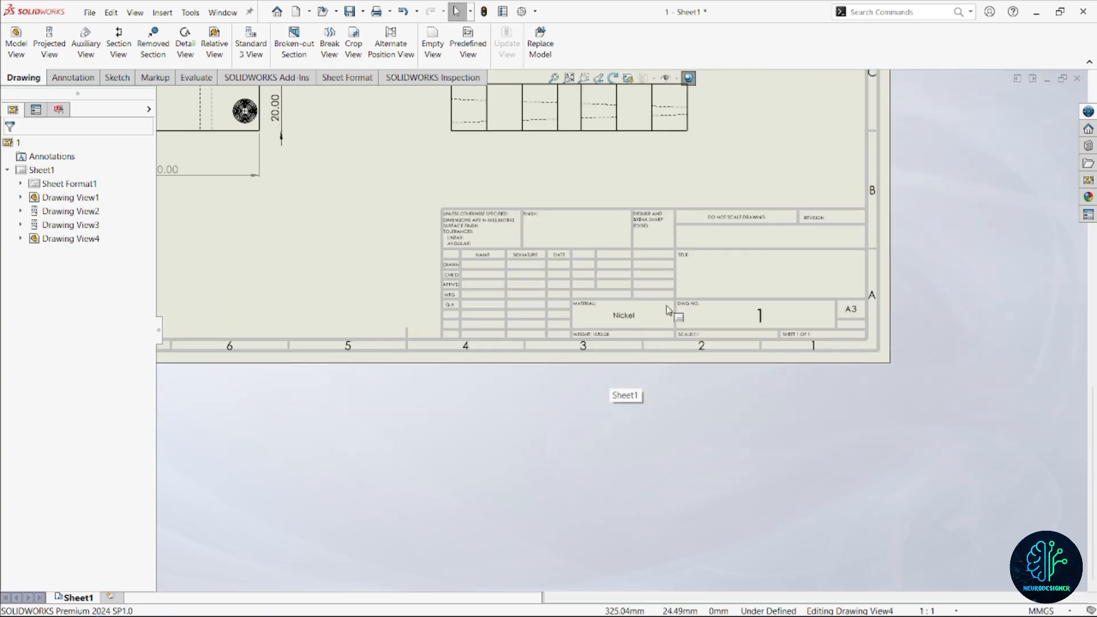
scroll(669, 309, "up", 3)
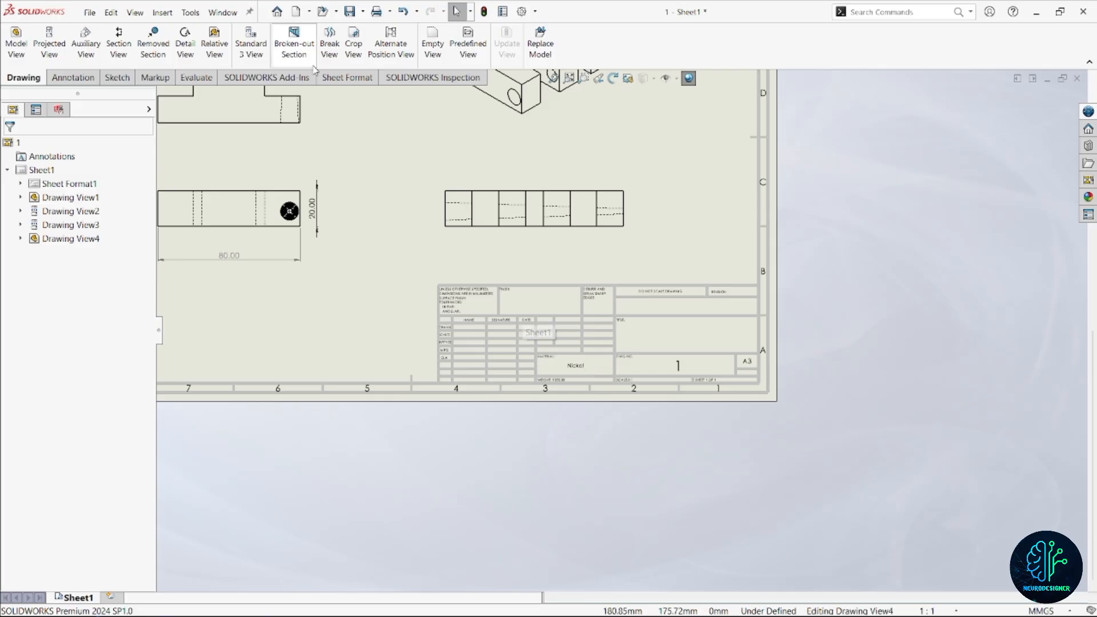
Step: Open the sheet format for editing and bring the title block into close view
left_click(349, 78)
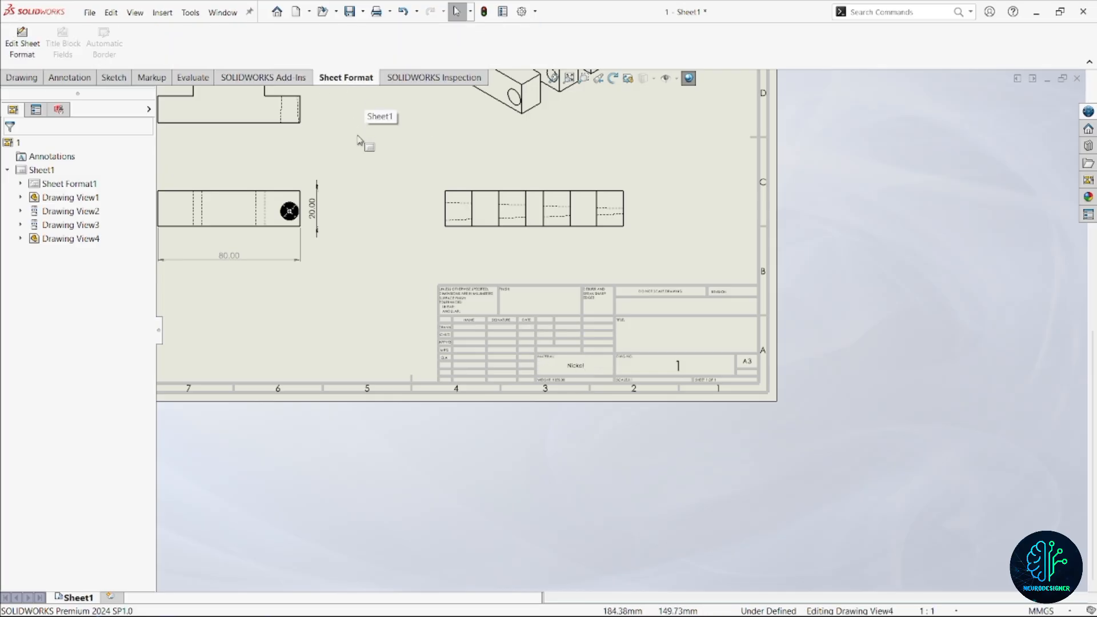
left_click(19, 53)
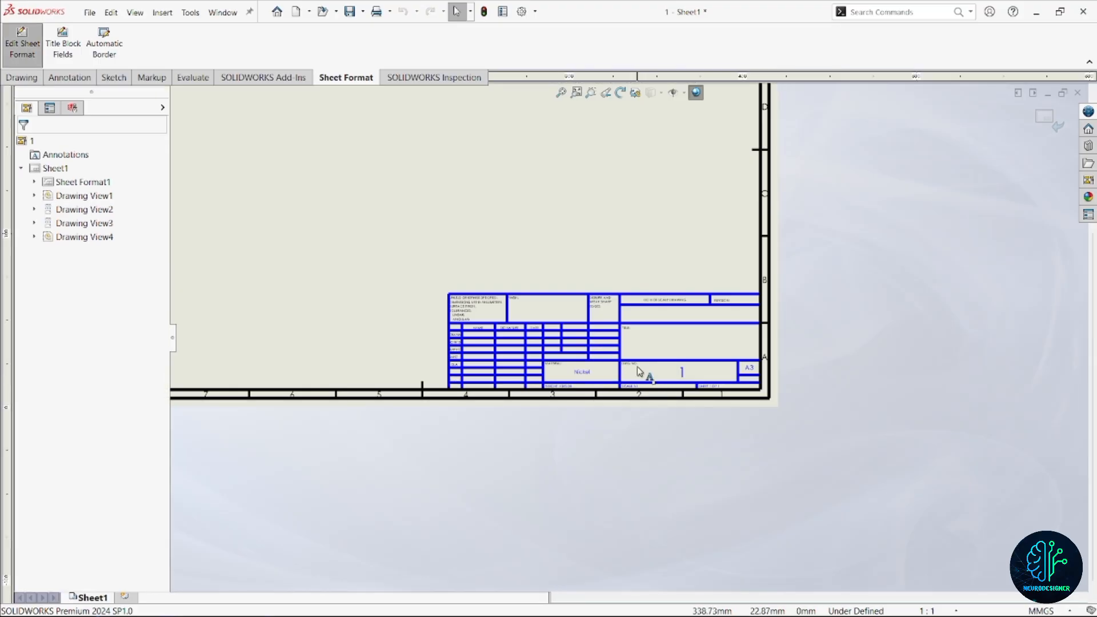
scroll(632, 372, "down", 3)
scroll(578, 371, "down", 1)
scroll(717, 312, "up", 1)
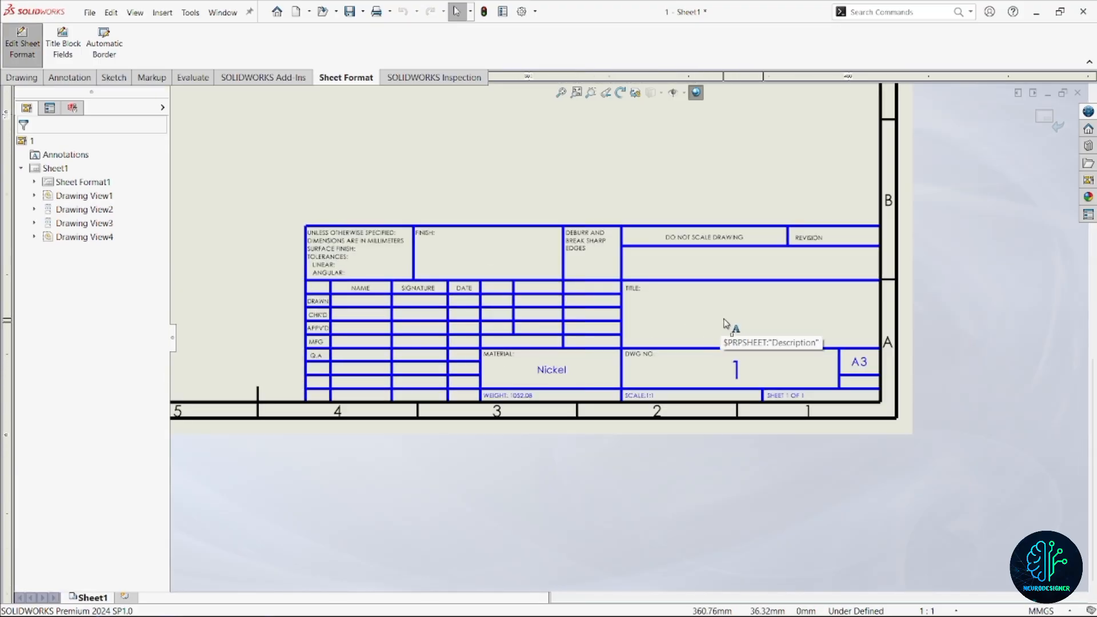
Step: Enter "Drawing 1" in the note of the title block's TITLE cell
left_click(730, 323)
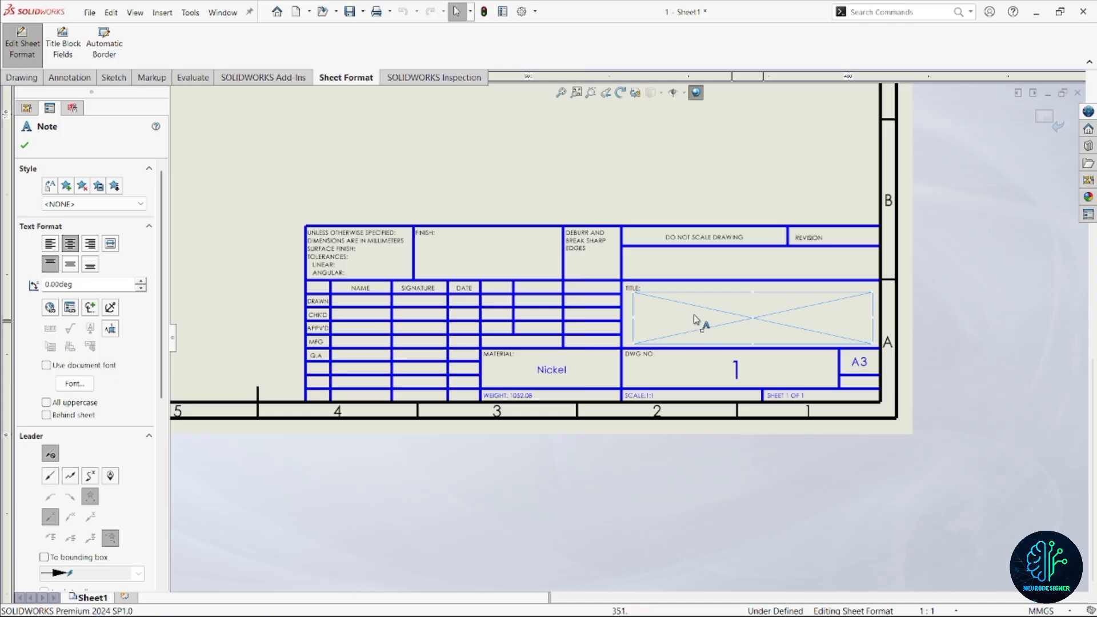
double_click(735, 314)
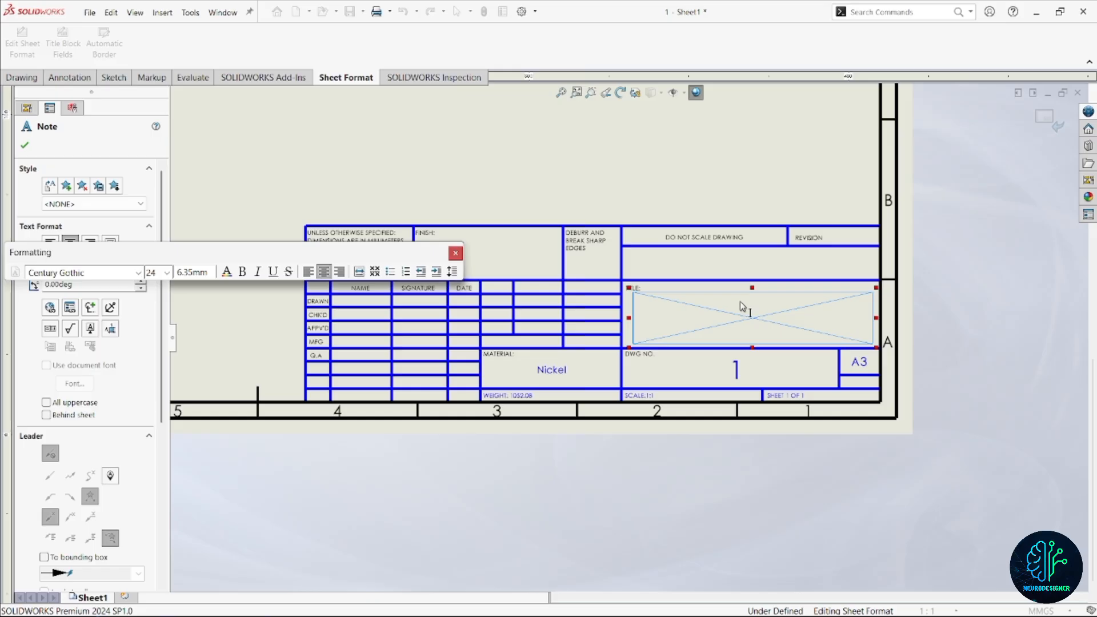
type("Dr")
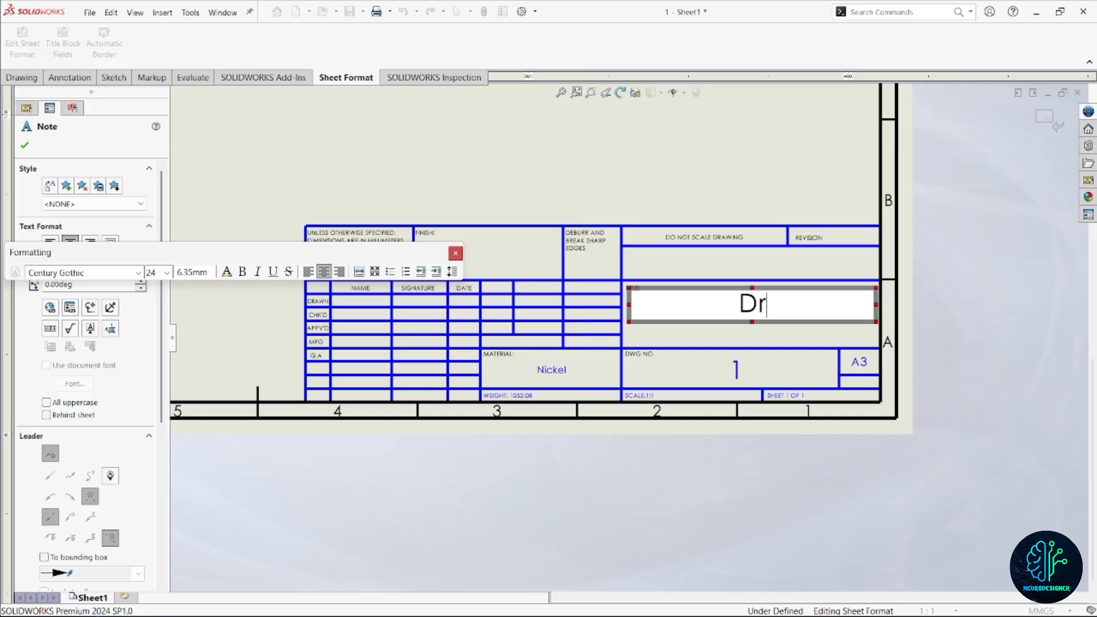
type("awing ")
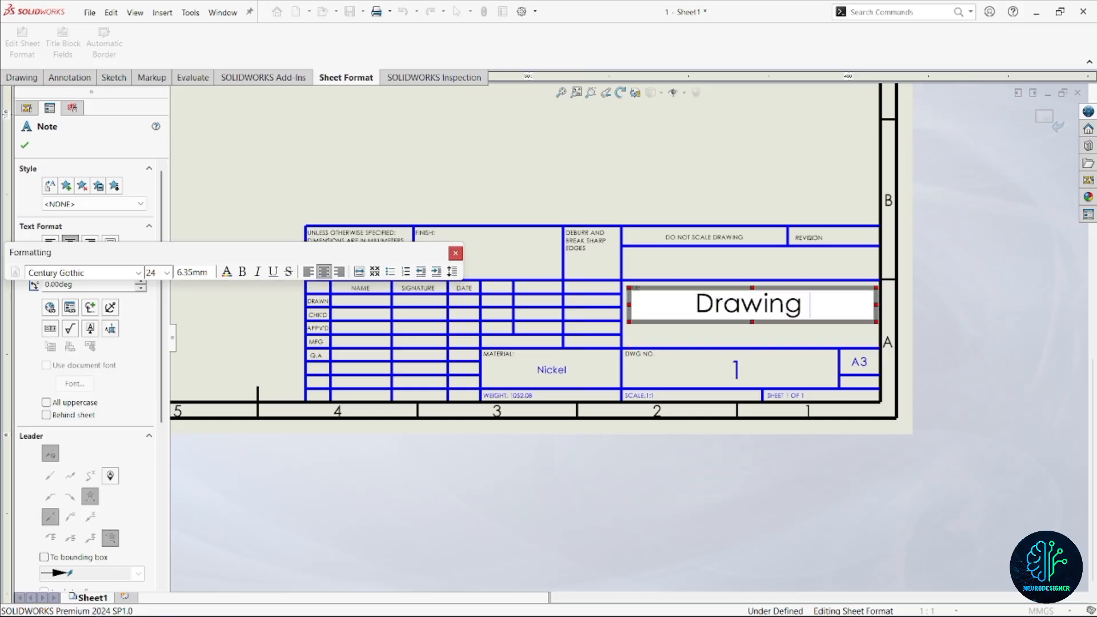
type("1")
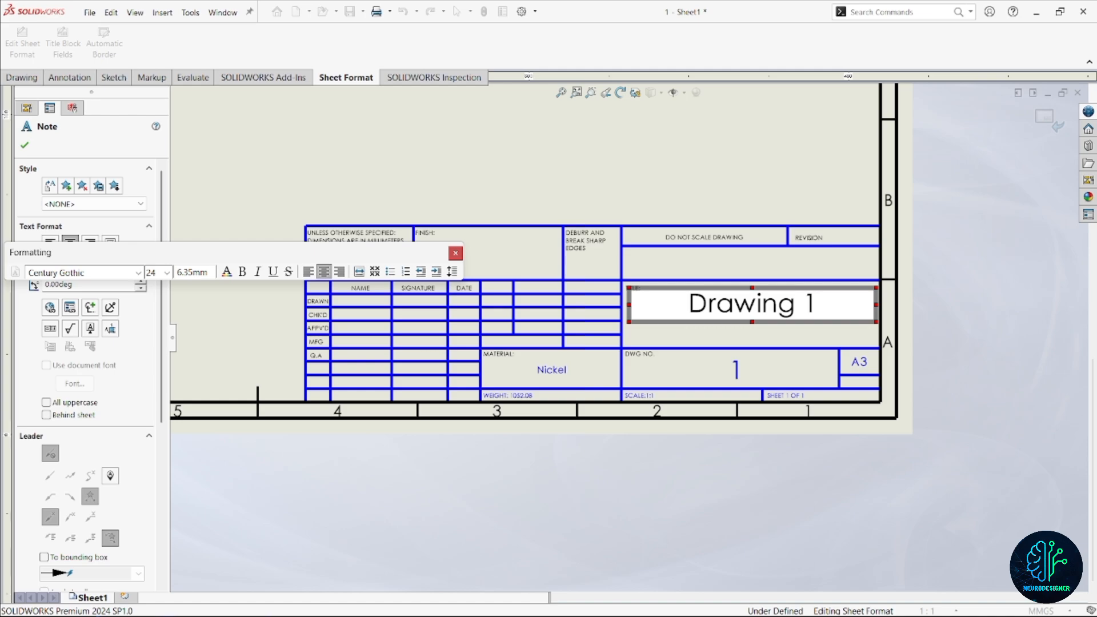
left_click(753, 265)
scroll(728, 264, "up", 2)
scroll(732, 279, "down", 3)
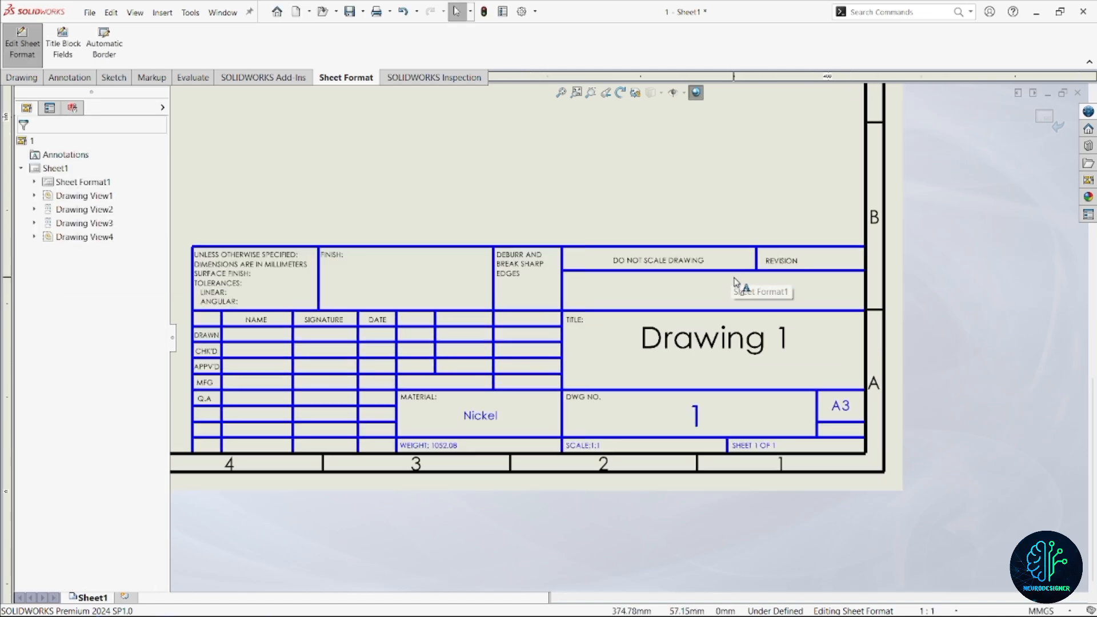
Step: Copy the "Drawing 1" note into the empty title block cell directly above the TITLE cell
scroll(734, 286, "up", 2)
scroll(689, 347, "up", 1)
double_click(689, 347)
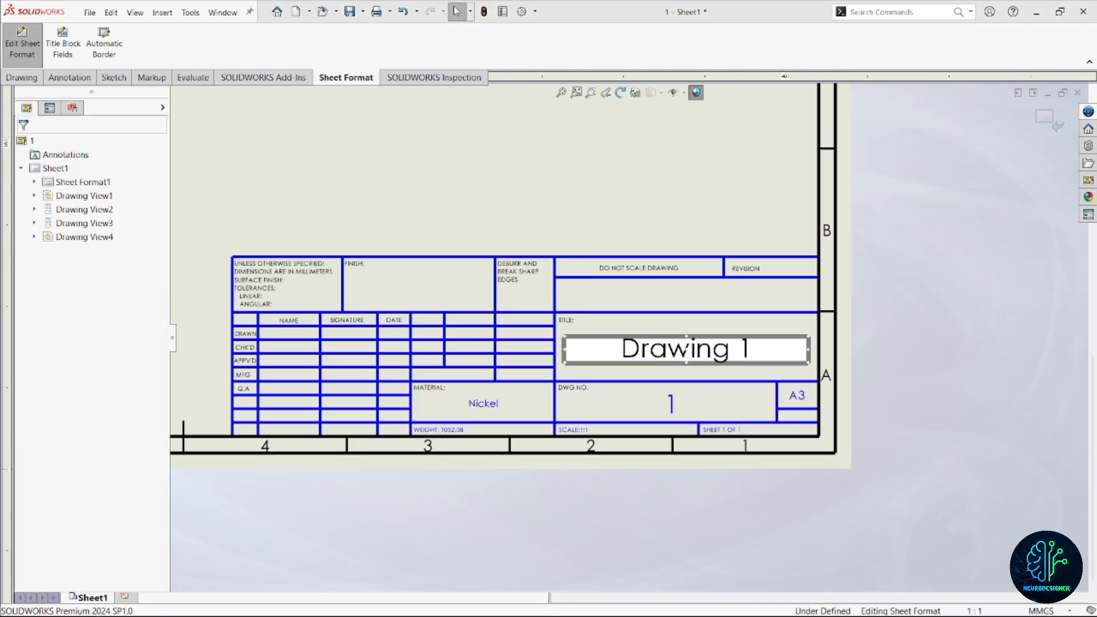
scroll(642, 288, "down", 1)
left_click(838, 350)
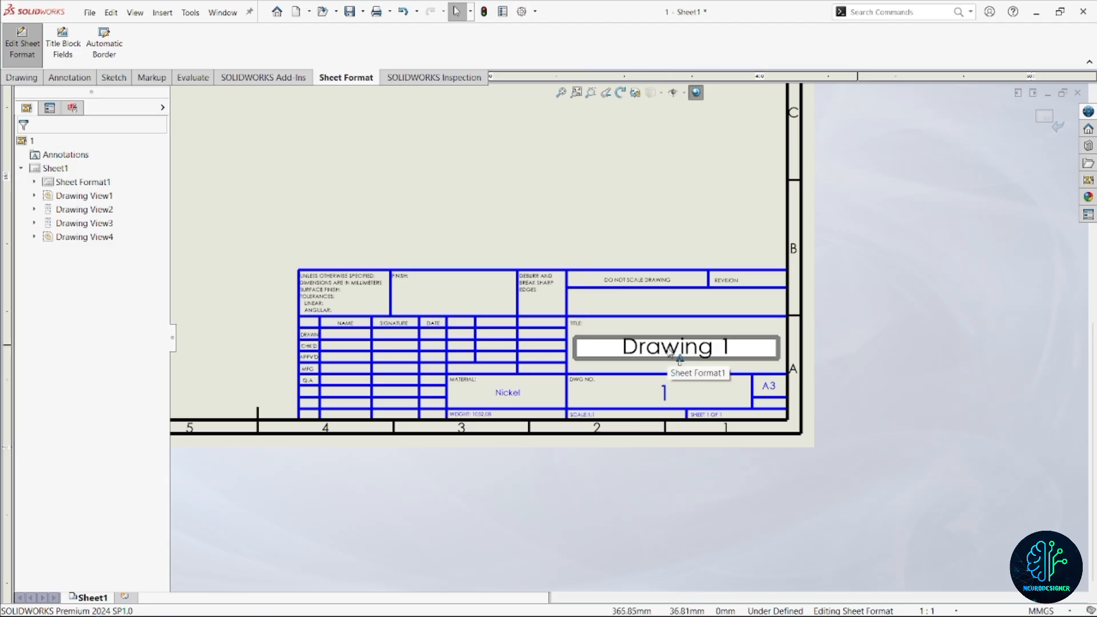
left_click(682, 351)
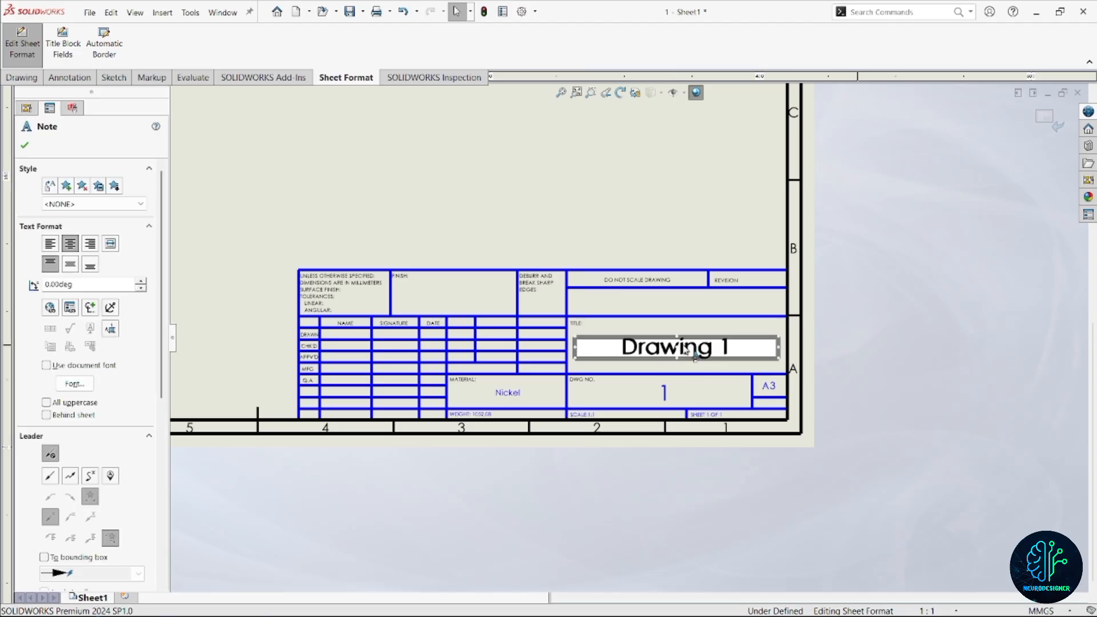
left_click_drag(690, 351, 689, 305)
Step: Replace the copied note's text with "Neurodesigner"
double_click(692, 303)
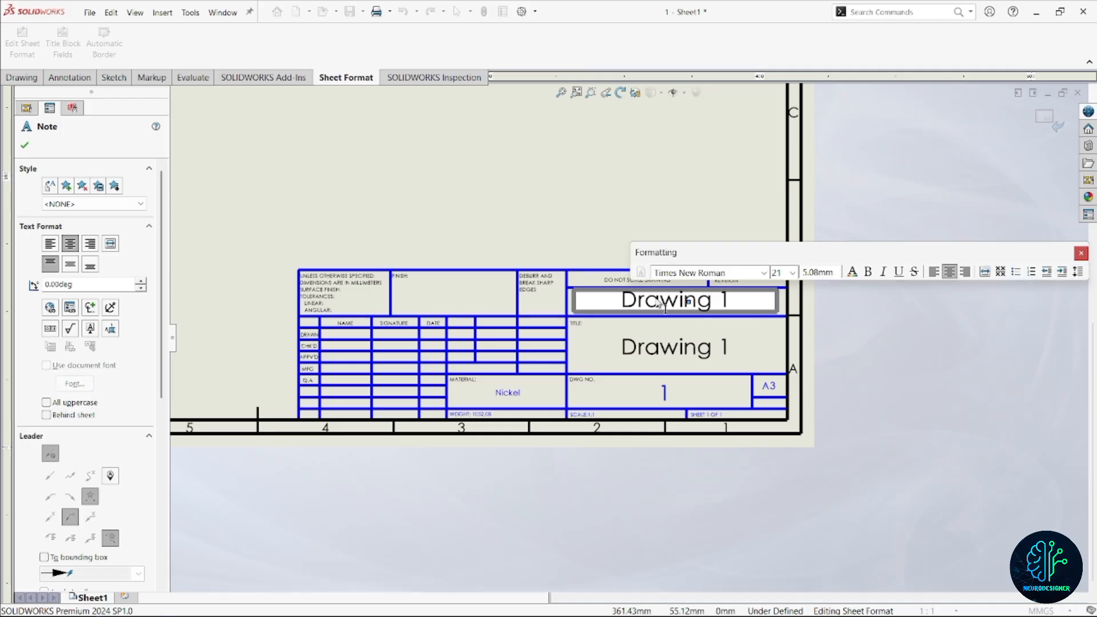
double_click(665, 303)
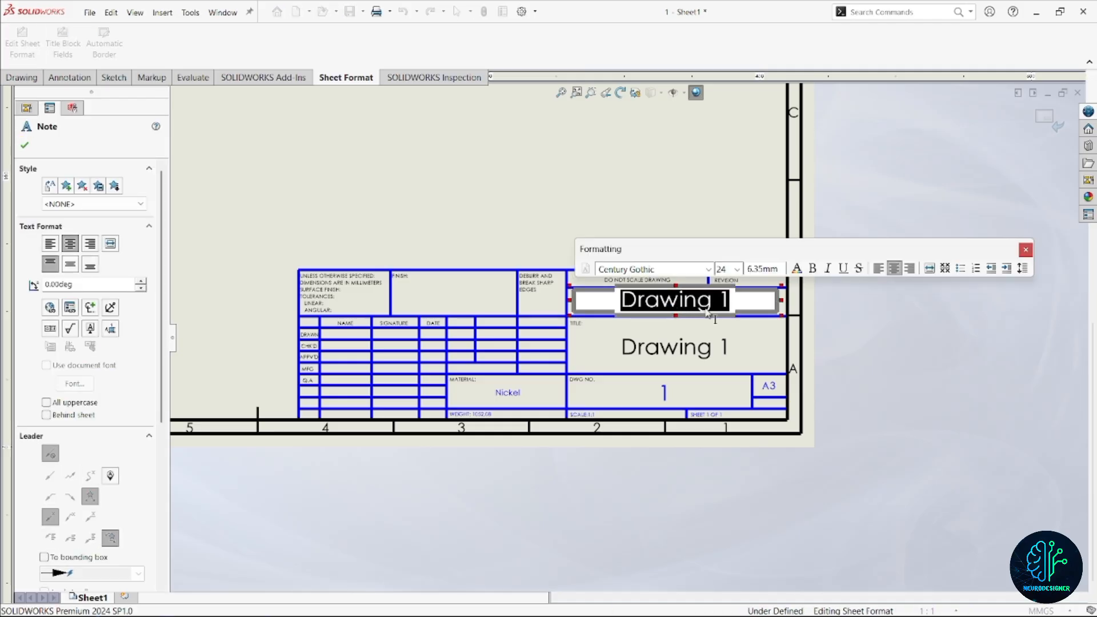
type("N")
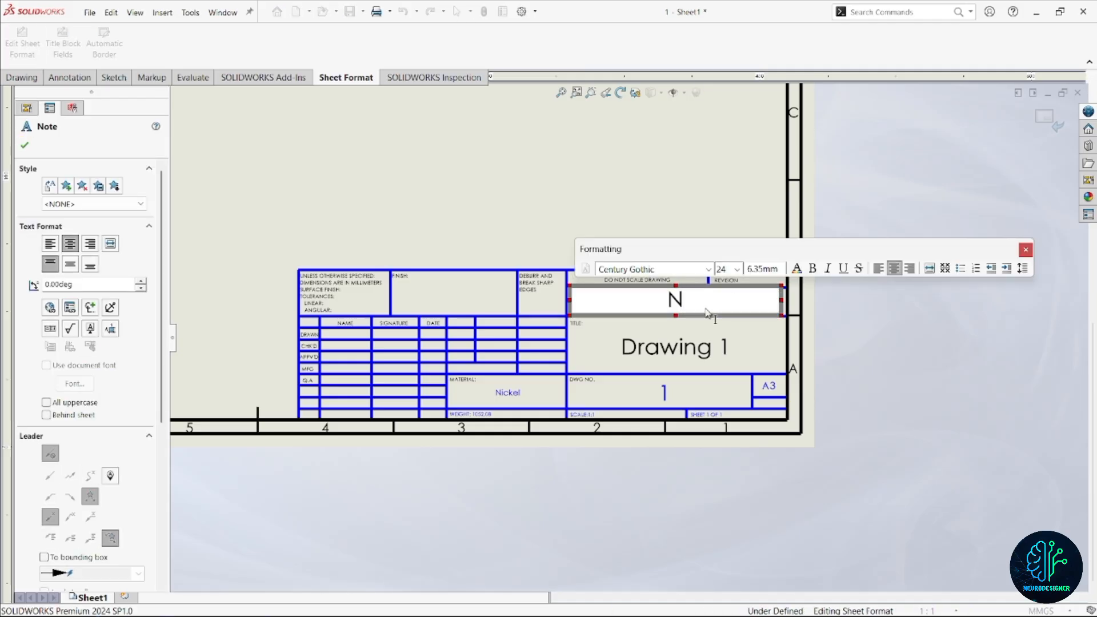
type("eurodesigner")
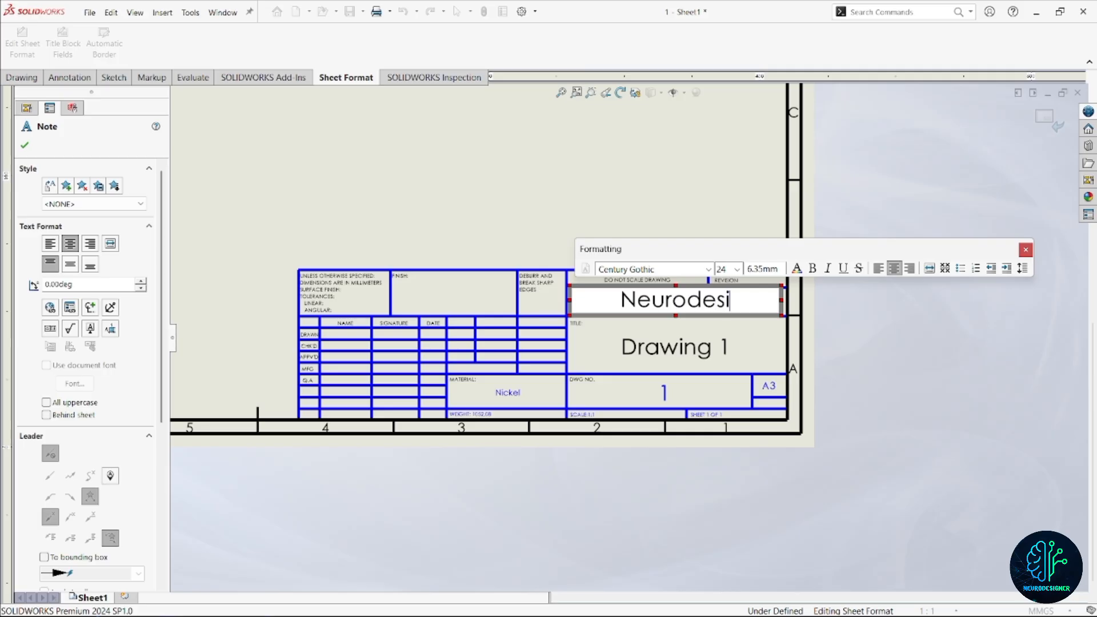
Step: Set the "Neurodesigner" text to size 16 and bold, and finish editing the note
double_click(760, 297)
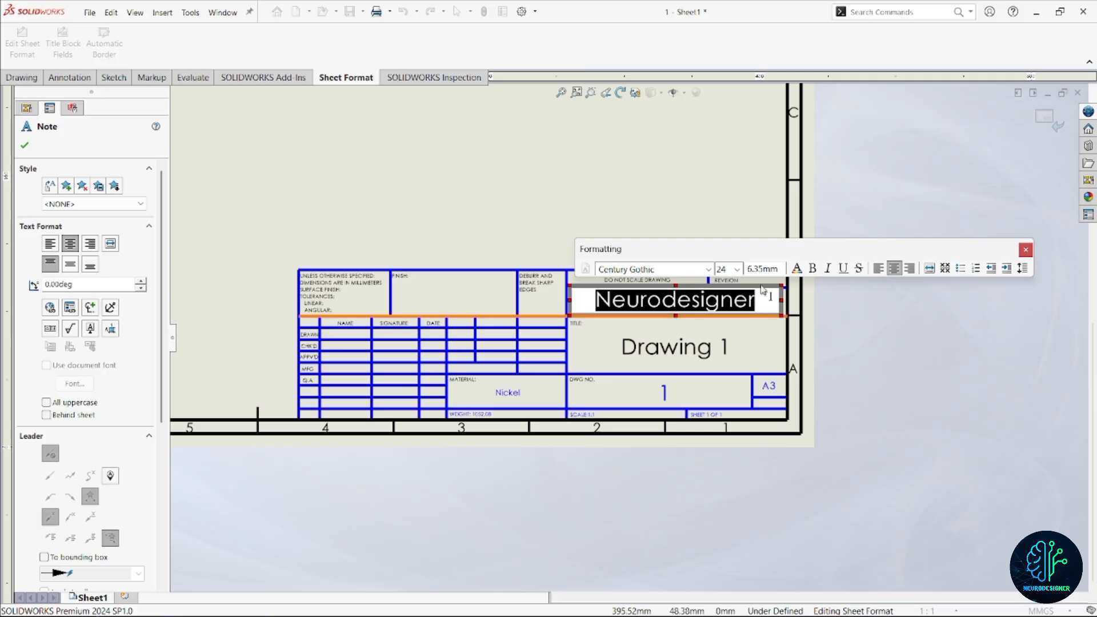
left_click(737, 270)
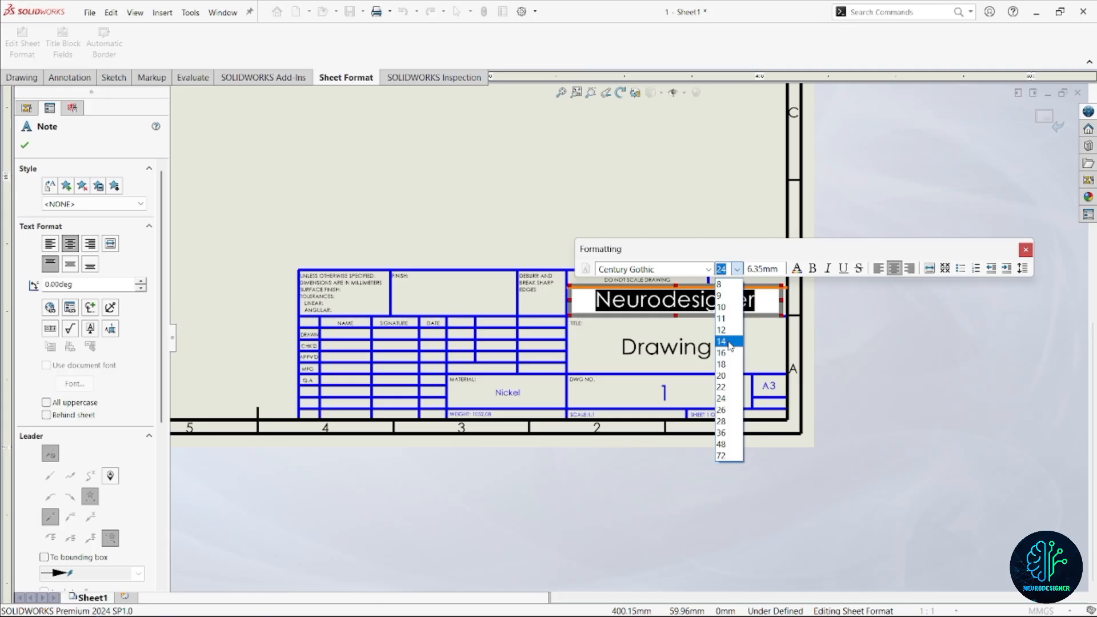
left_click(727, 354)
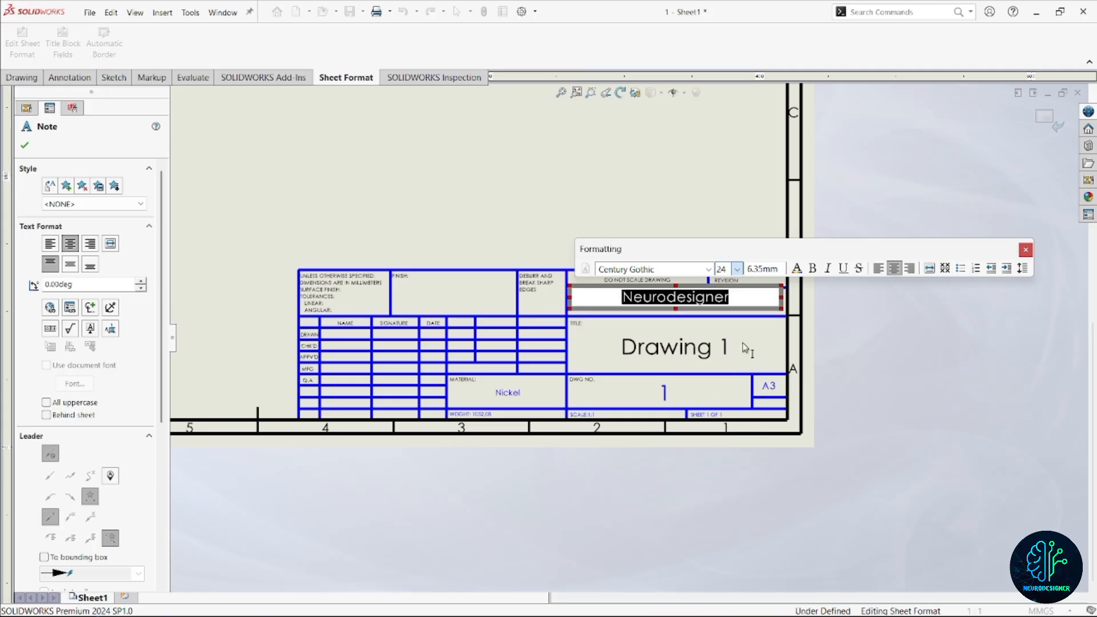
left_click(813, 270)
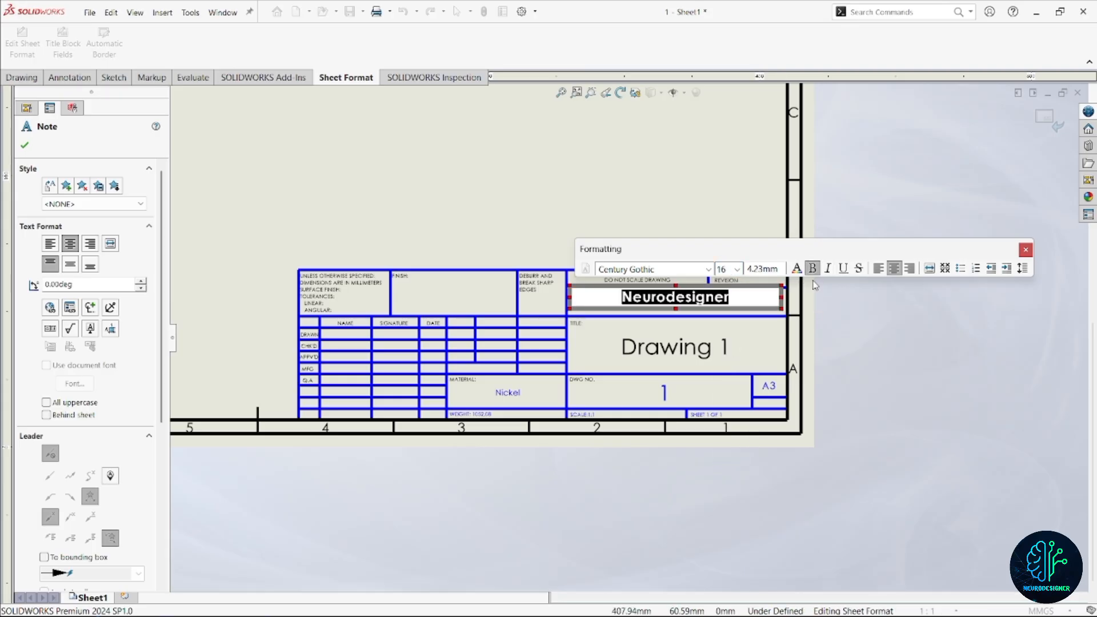
left_click(817, 381)
scroll(639, 356, "up", 1)
scroll(638, 355, "up", 1)
Step: Reposition the "Neurodesigner" note so it sits vertically centred in its title block cell
double_click(677, 293)
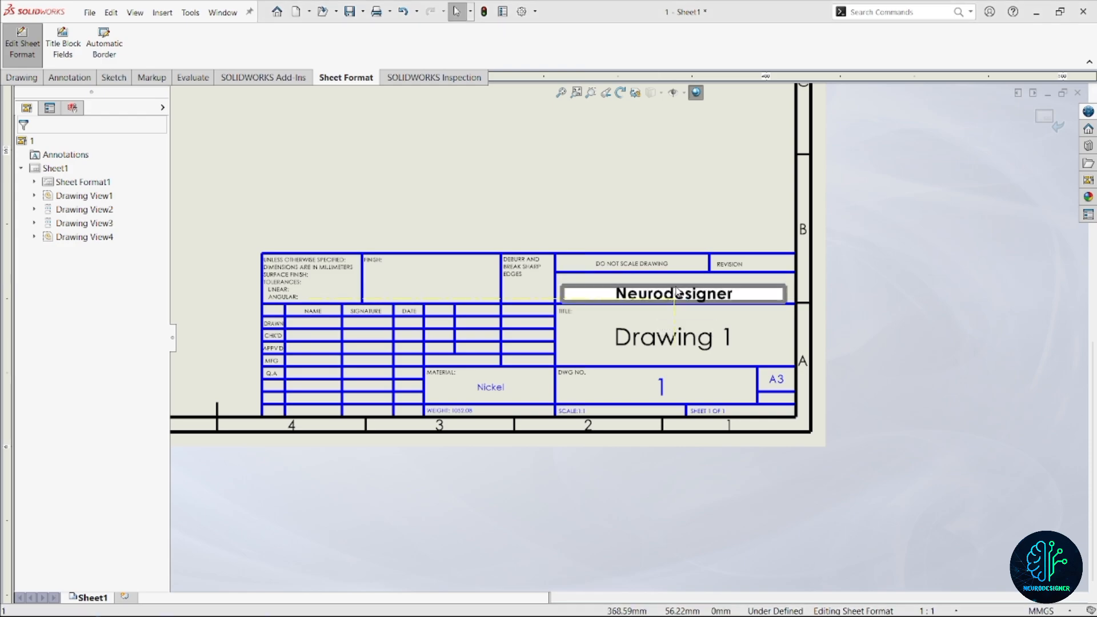
scroll(667, 314, "down", 1)
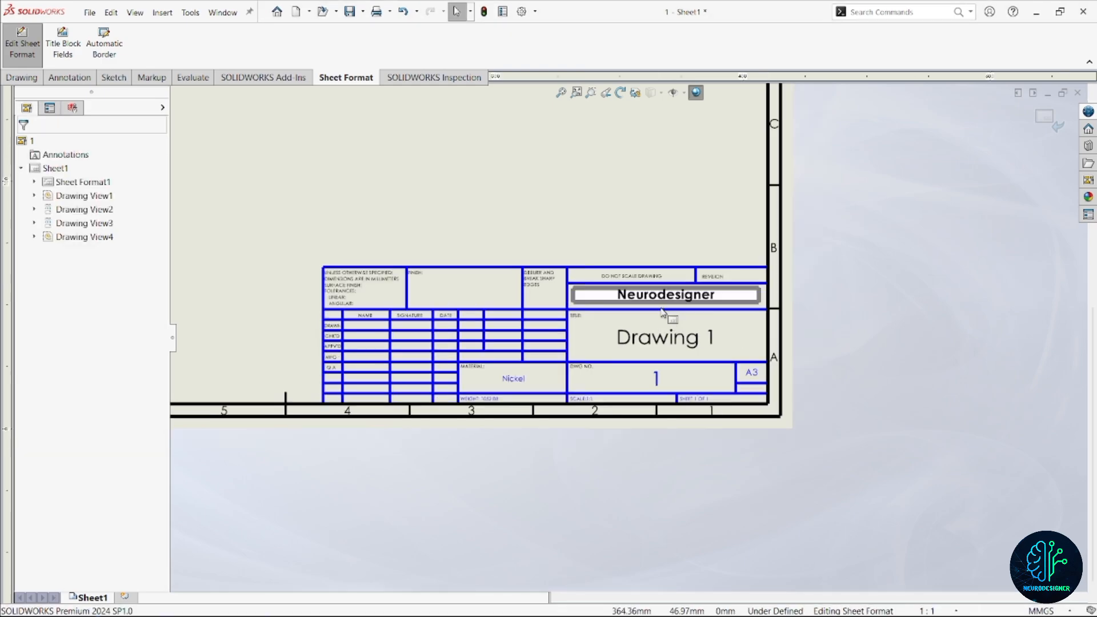
scroll(558, 303, "up", 2)
scroll(566, 321, "down", 3)
scroll(574, 337, "up", 1)
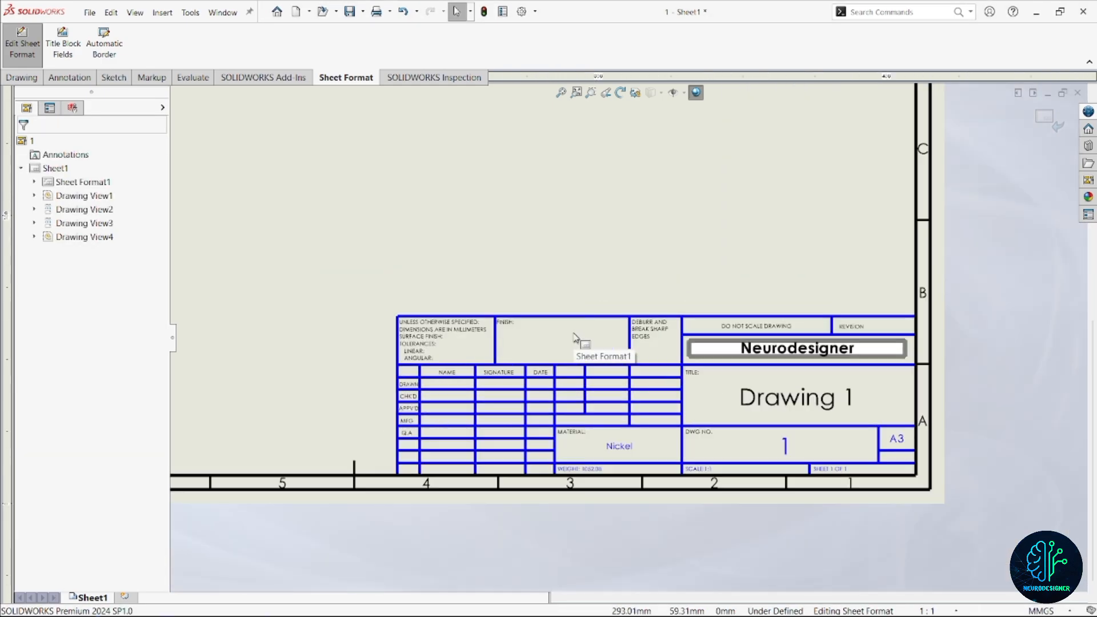
Step: Insert the round dark "Logo Neurodesigner 1" picture from The Neurodesigner folder into the sheet format
left_click(24, 77)
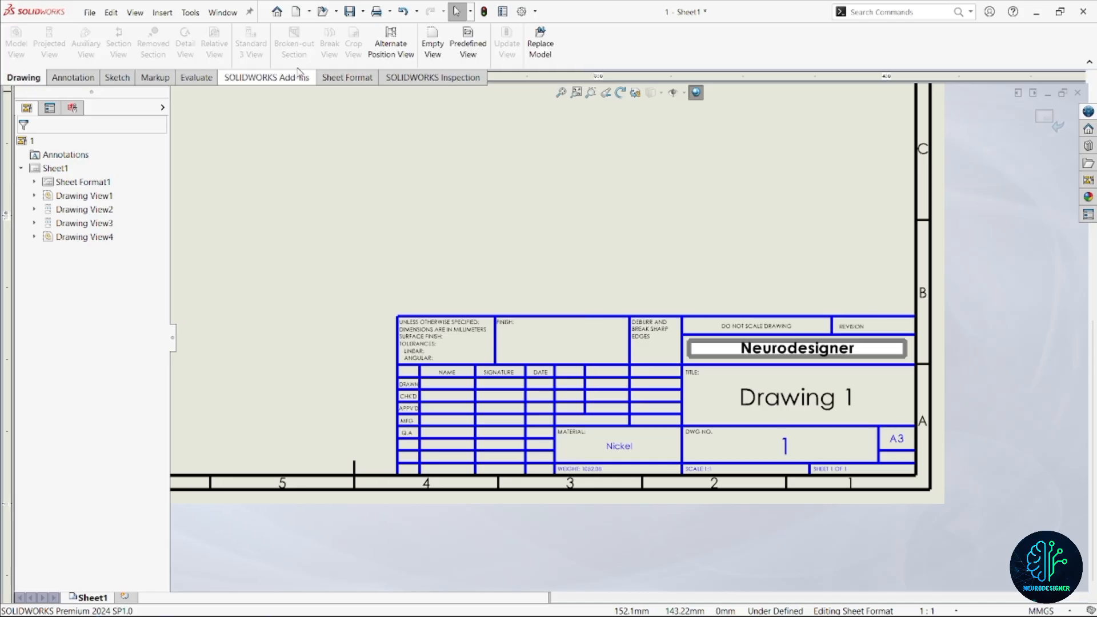
left_click(165, 14)
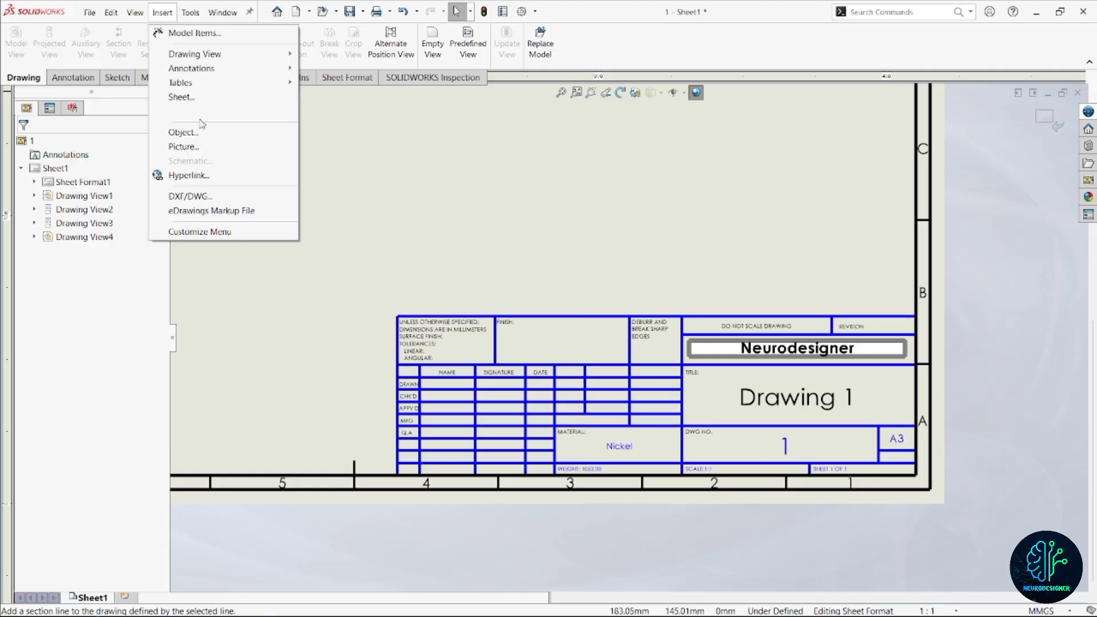
left_click(216, 152)
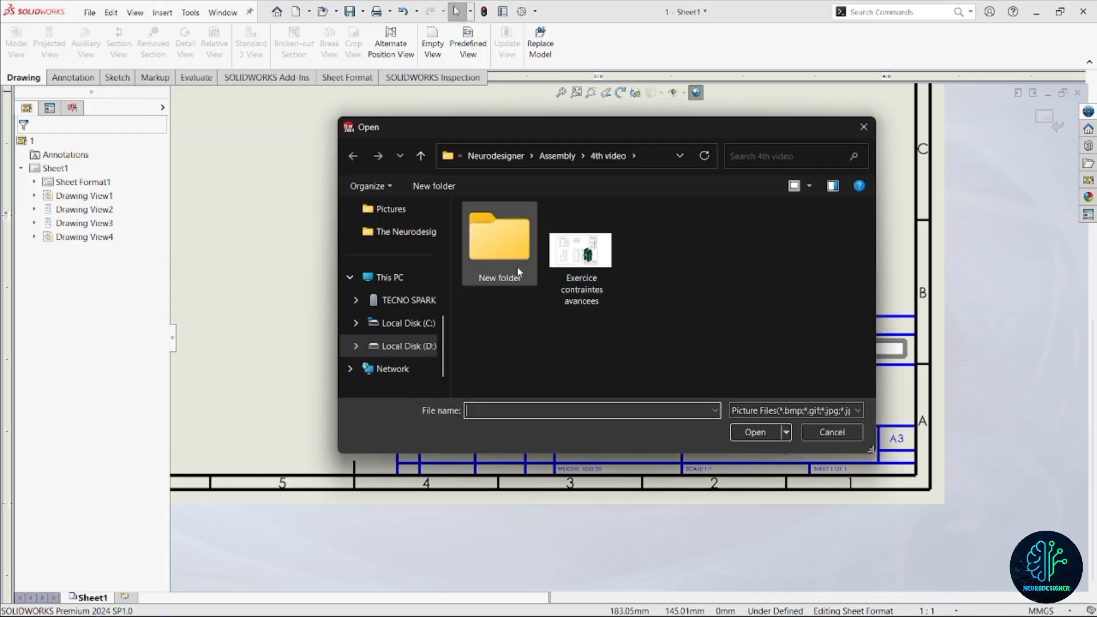
left_click(496, 155)
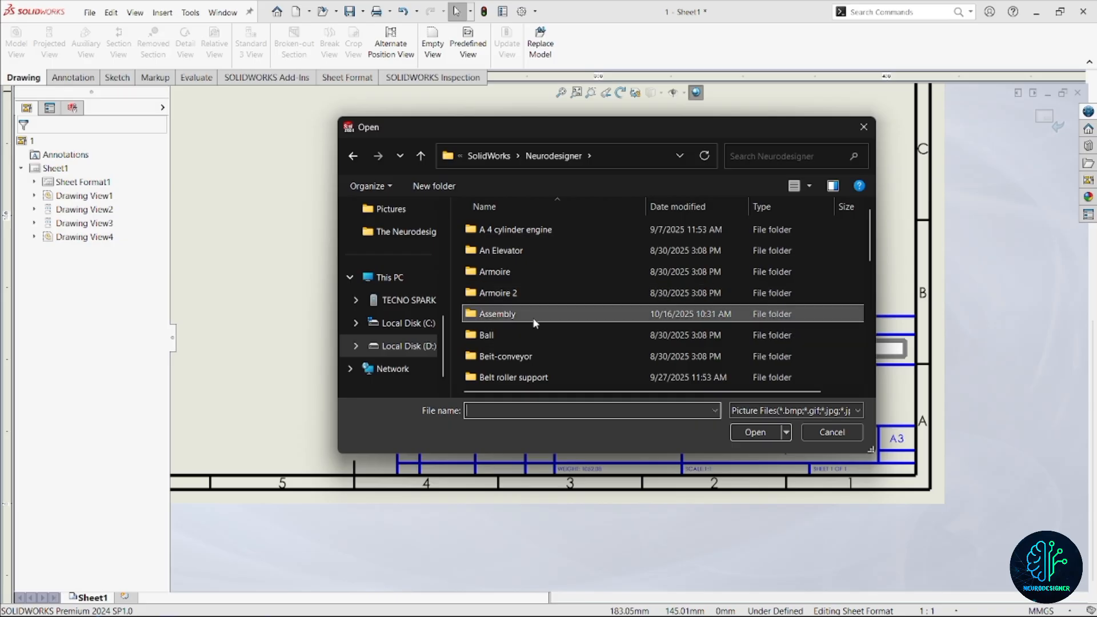
left_click(403, 232)
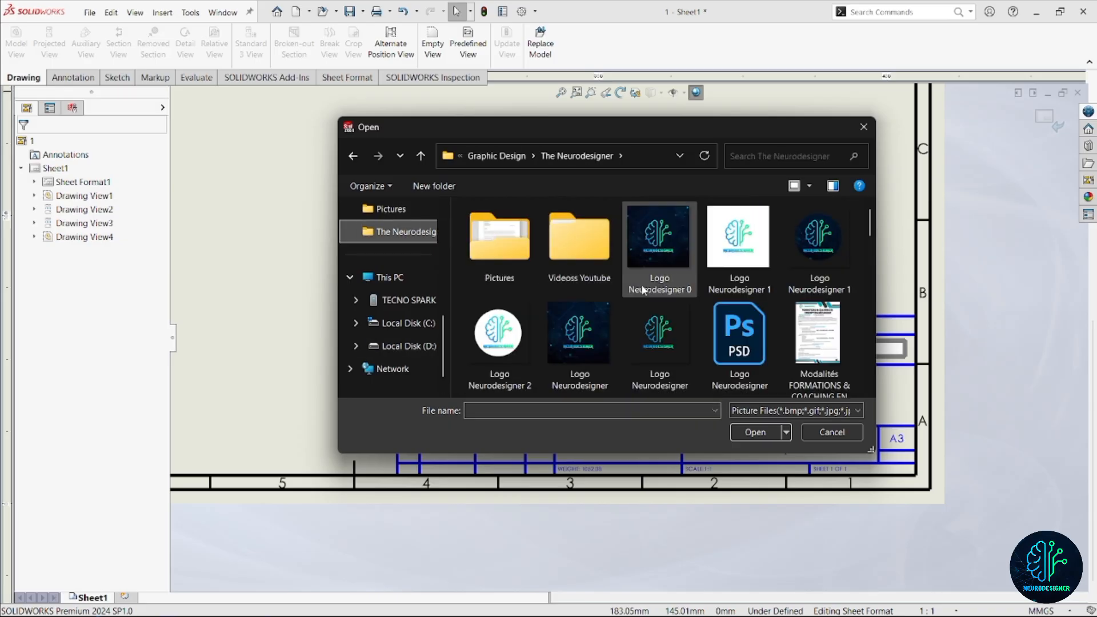
left_click(833, 237)
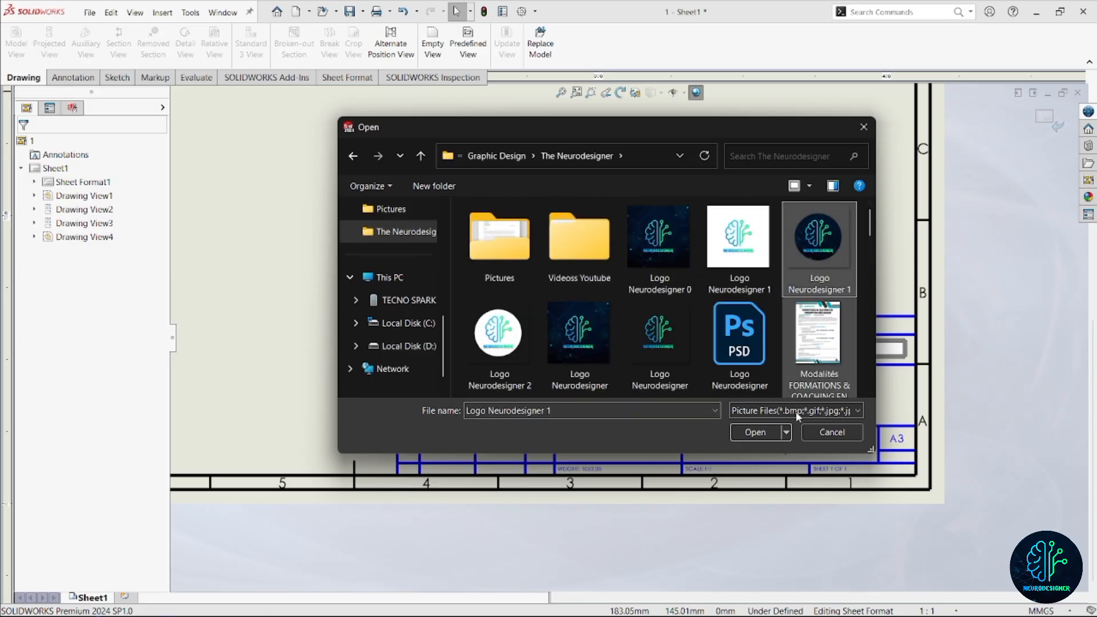
left_click(755, 433)
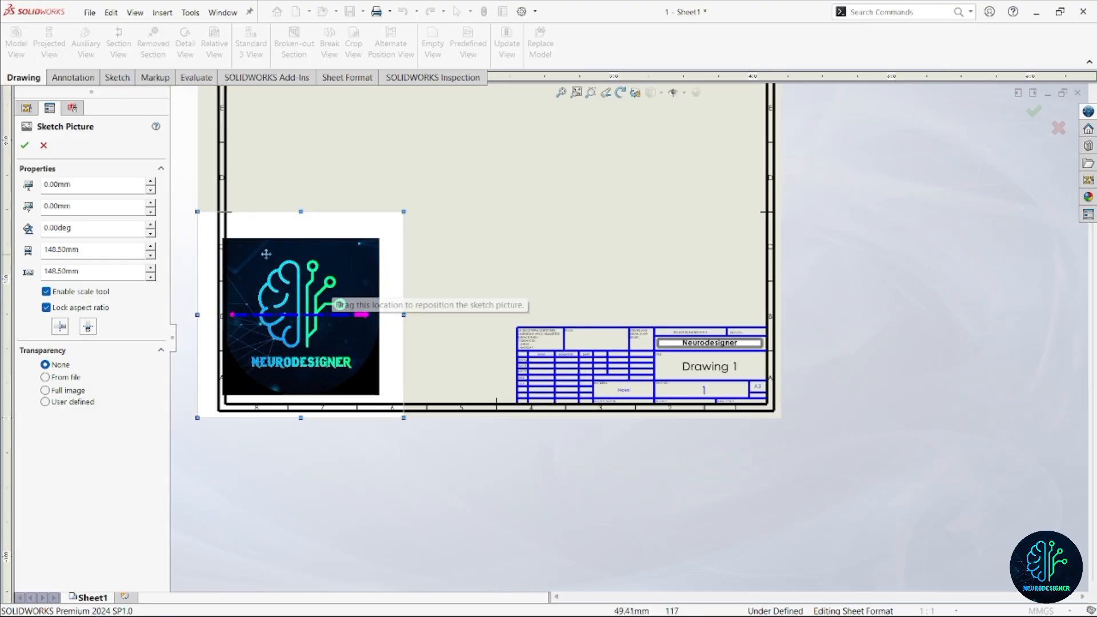
Step: Shrink the logo picture to about 11.4 mm square and place it beside the company name in the title block
left_click_drag(196, 212, 683, 351)
scroll(605, 346, "down", 6)
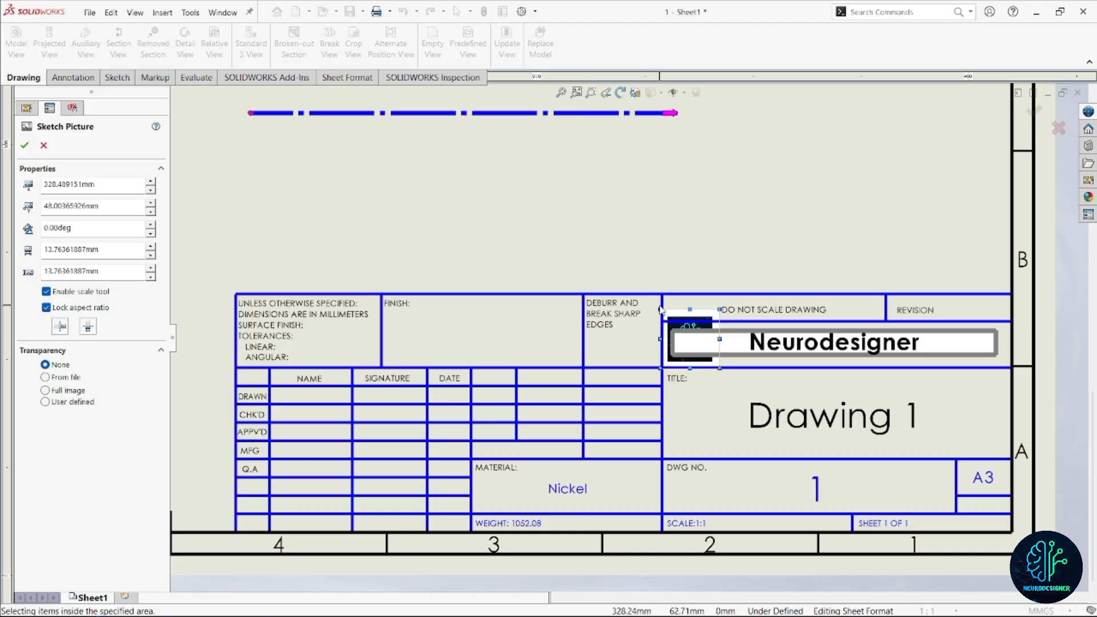
left_click_drag(661, 313, 688, 321)
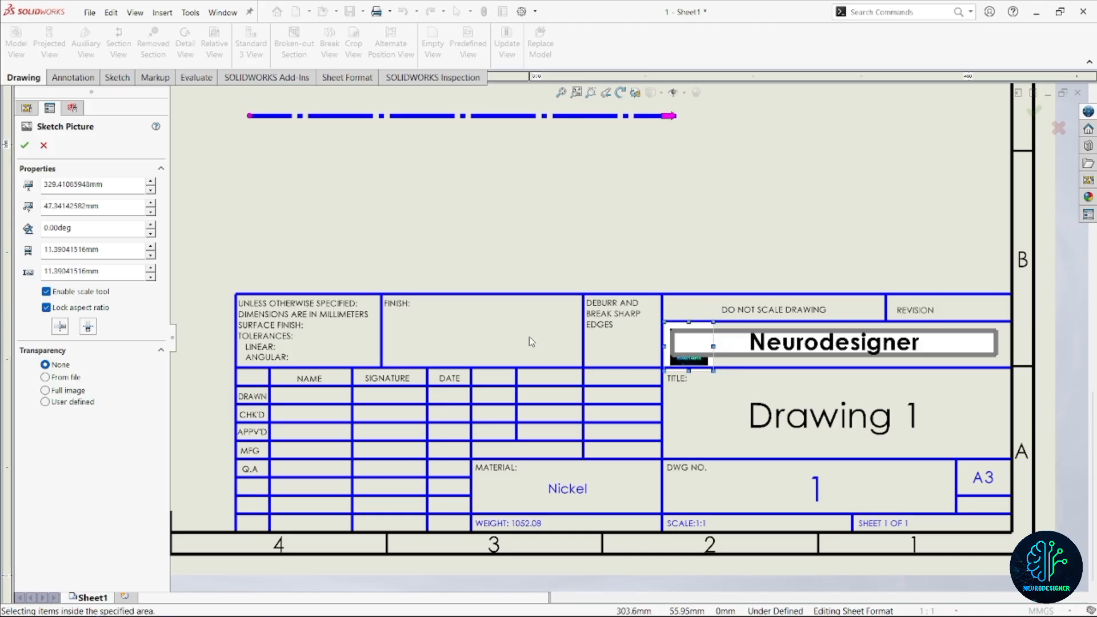
Step: Set the logo picture's transparency to come from the file, accept it and leave sheet format editing
left_click(45, 378)
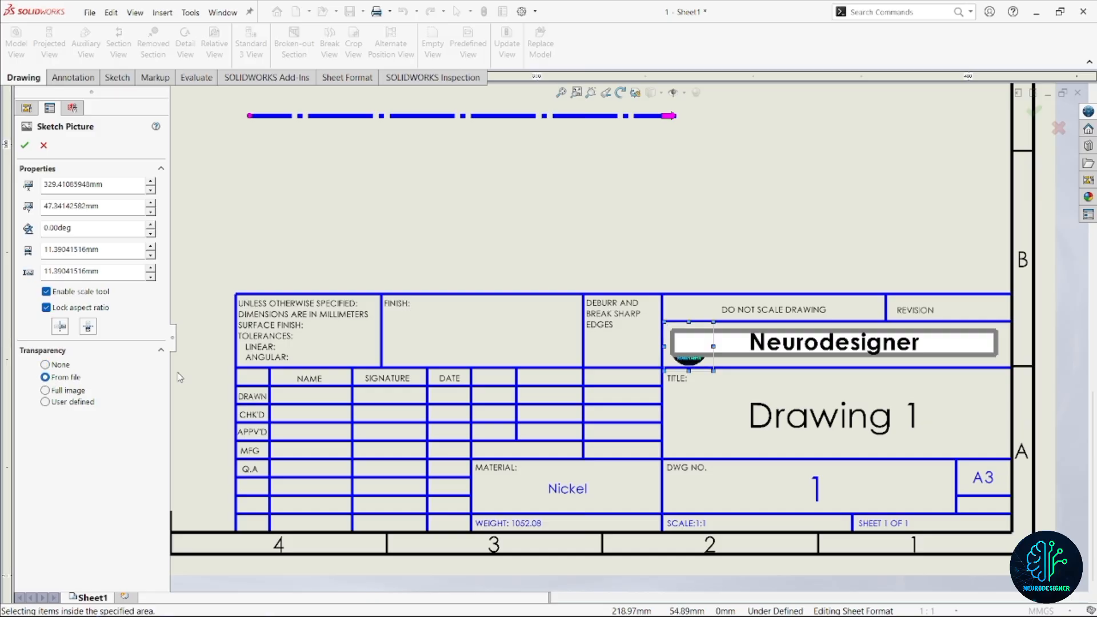
scroll(697, 358, "up", 2)
scroll(686, 363, "down", 3)
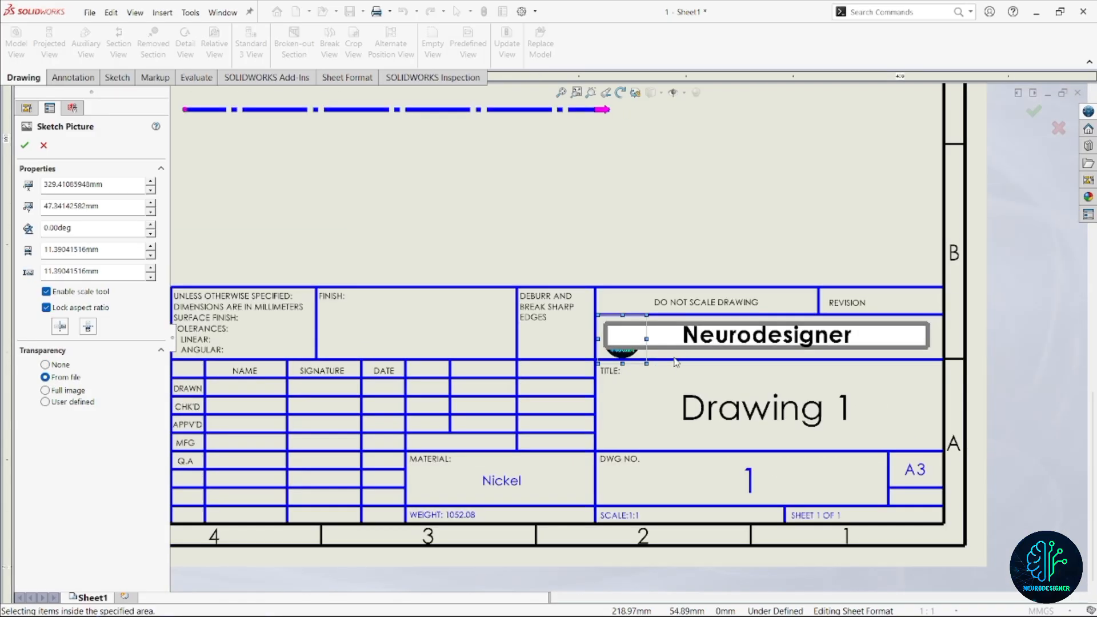
scroll(801, 257, "down", 2)
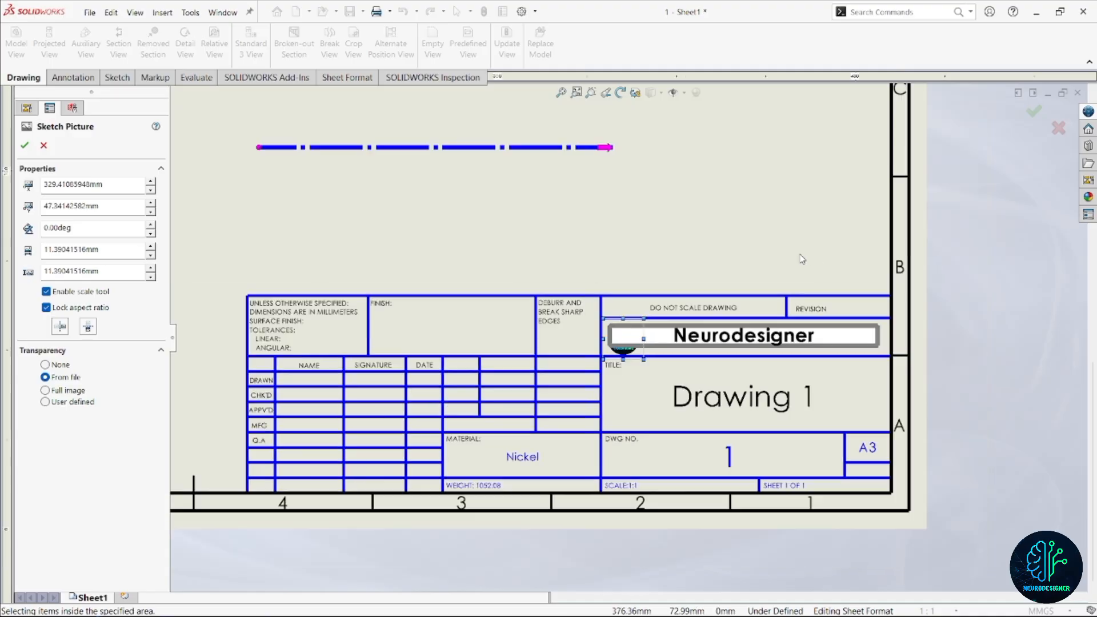
left_click(1034, 110)
scroll(675, 344, "up", 3)
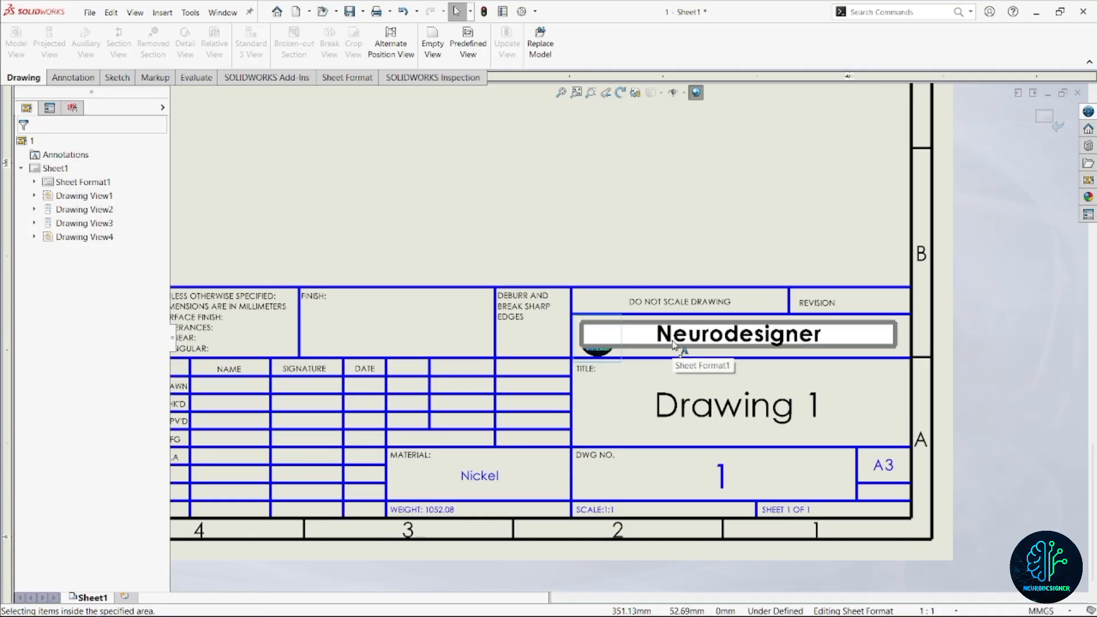
left_click(1045, 117)
scroll(609, 338, "down", 3)
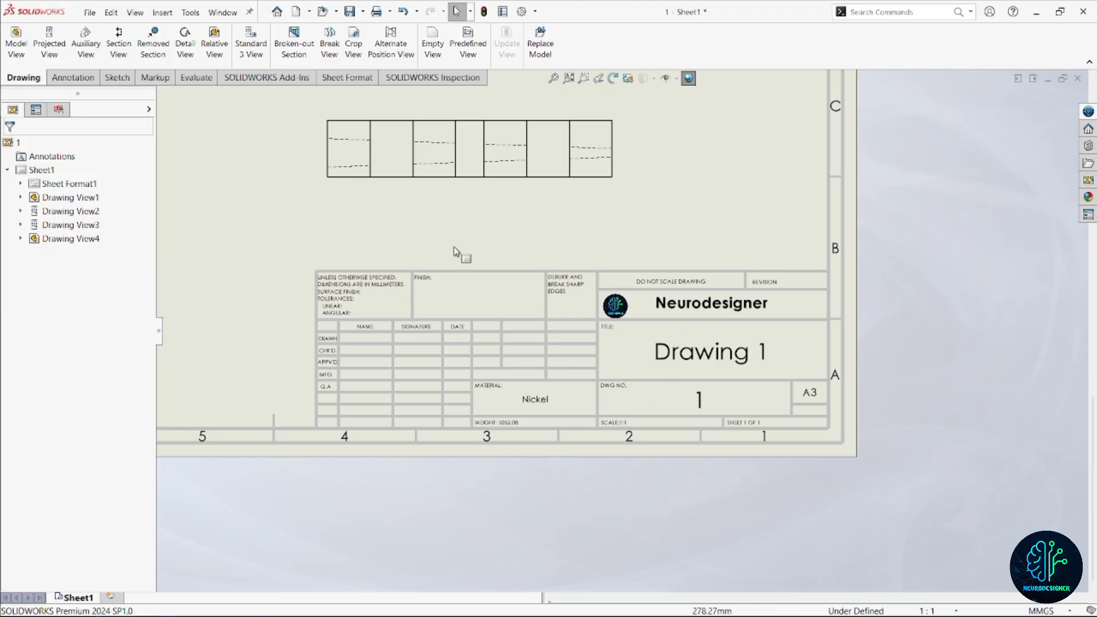
Step: Reopen the sheet format and add a note reading "Neurodesigner" in the NAME cell of the DRAWN row
left_click(347, 77)
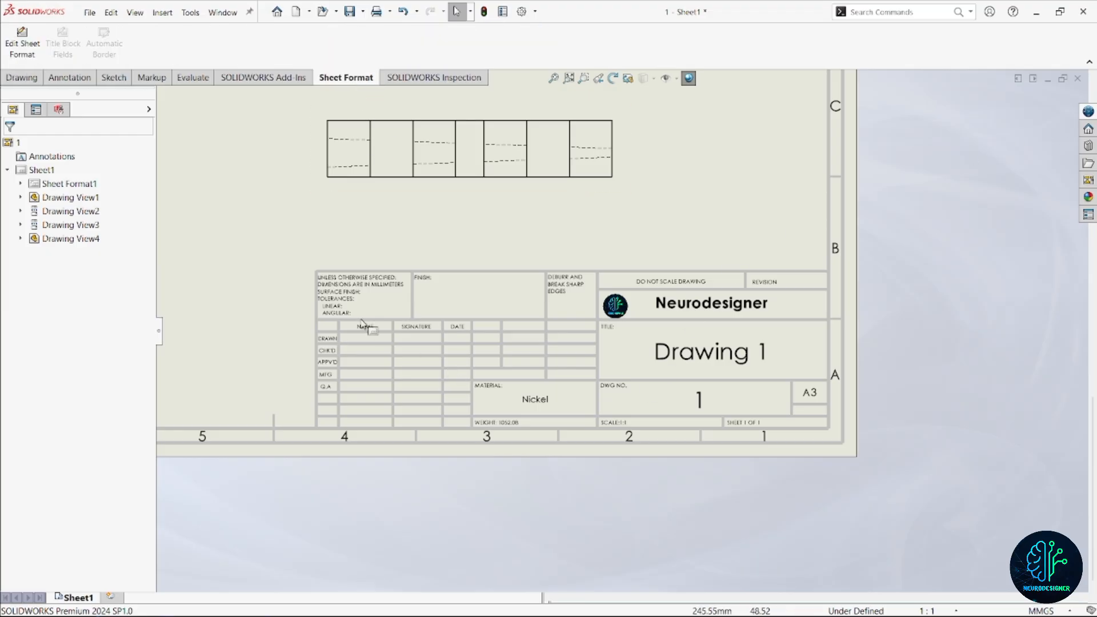
left_click(23, 46)
scroll(384, 343, "up", 5)
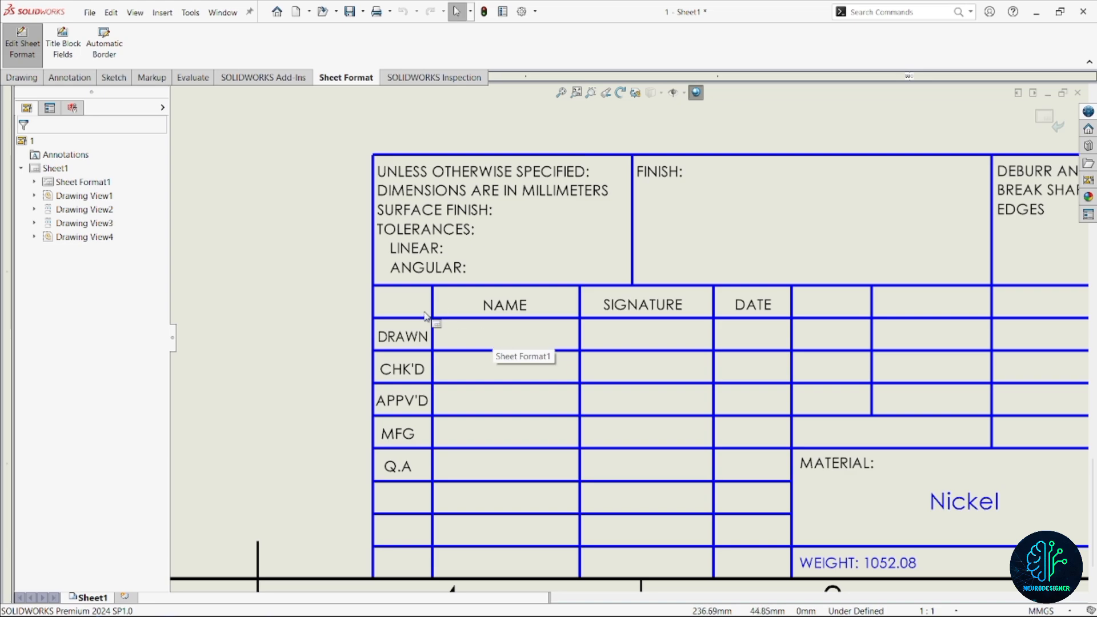
scroll(425, 316, "down", 2)
scroll(480, 343, "up", 3)
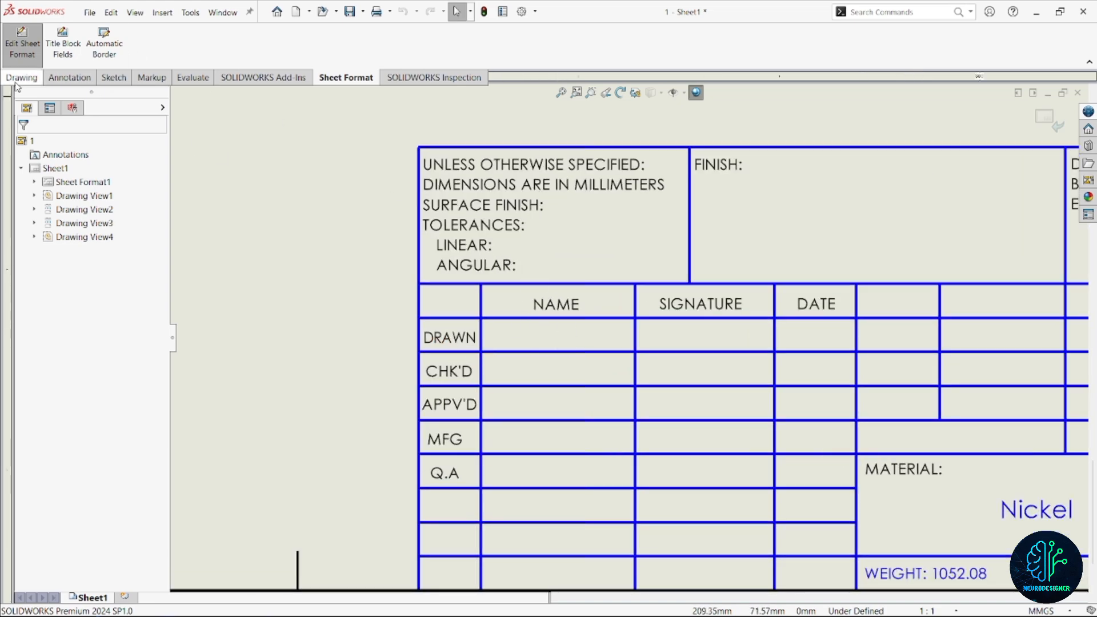
left_click(69, 77)
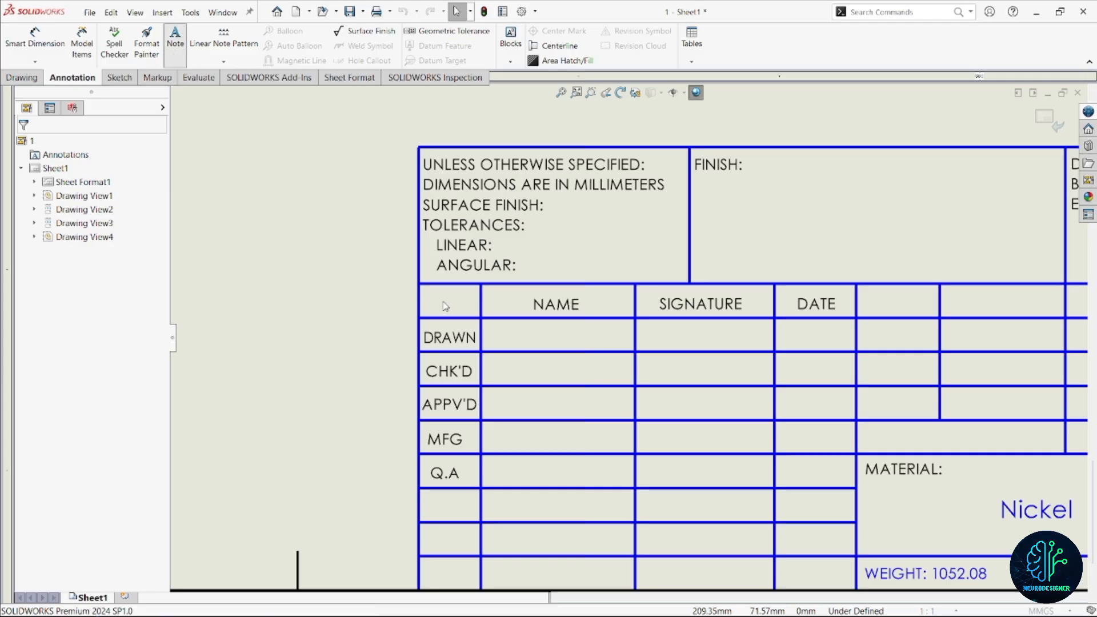
left_click(508, 336)
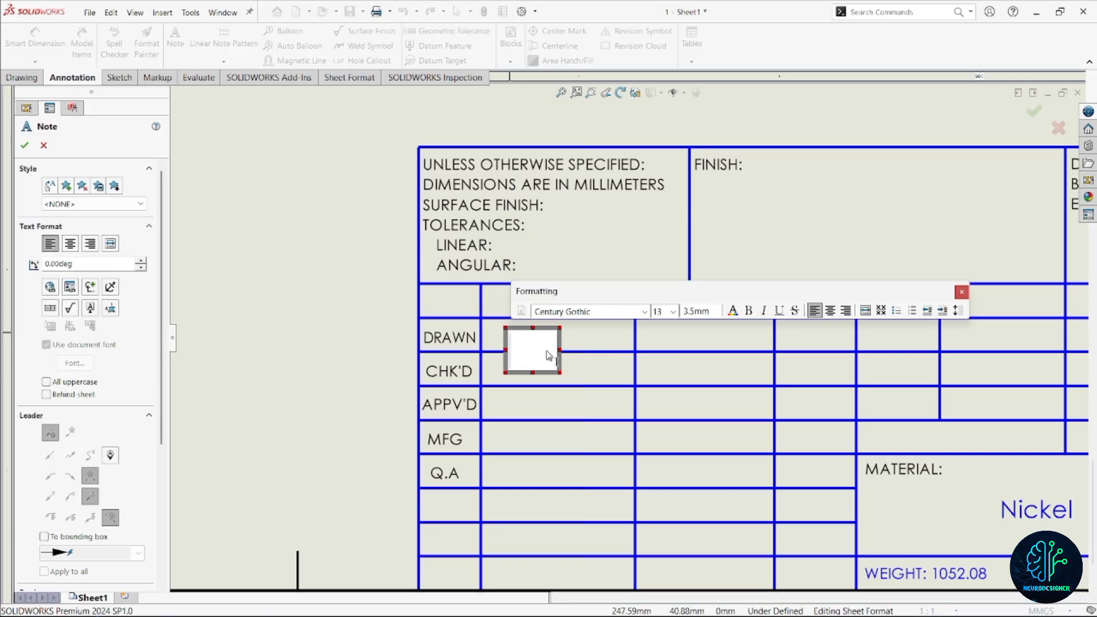
type("Ne")
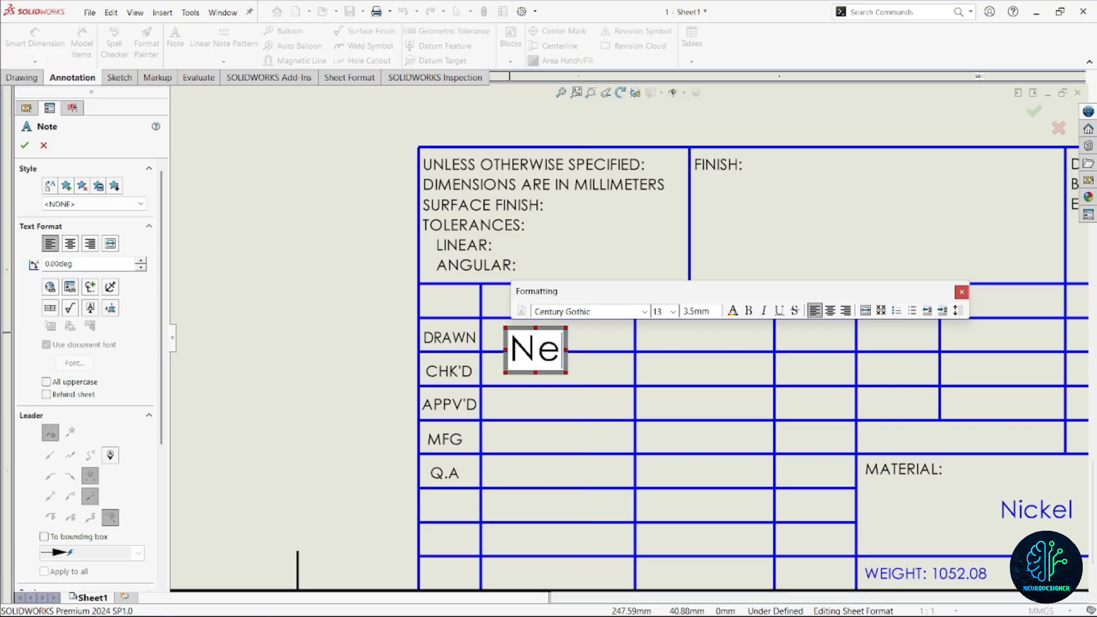
type("uro")
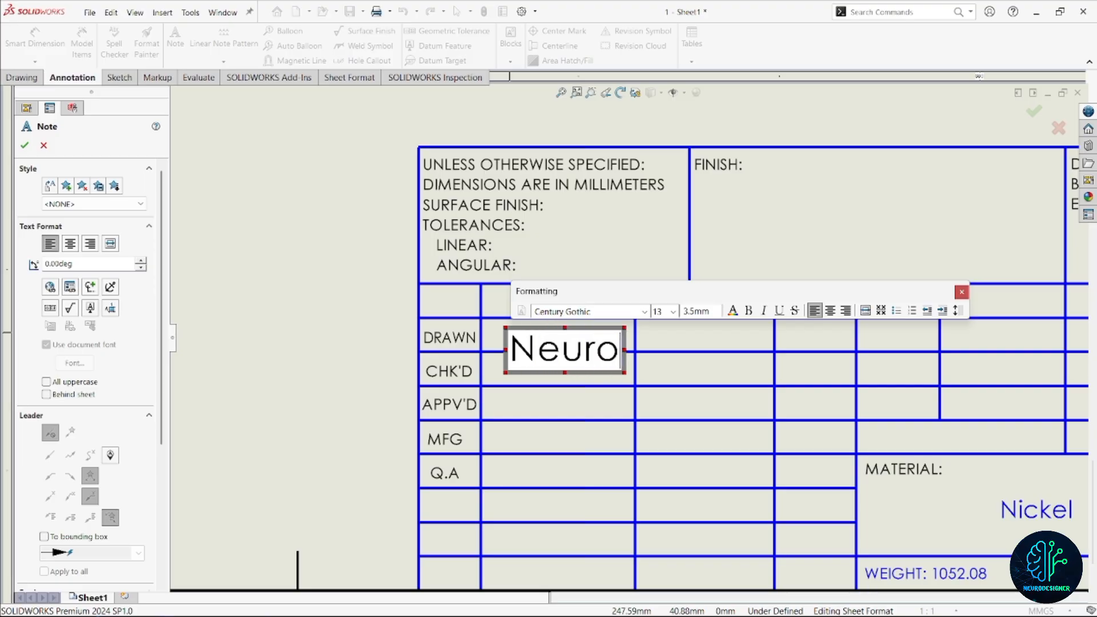
type("designer")
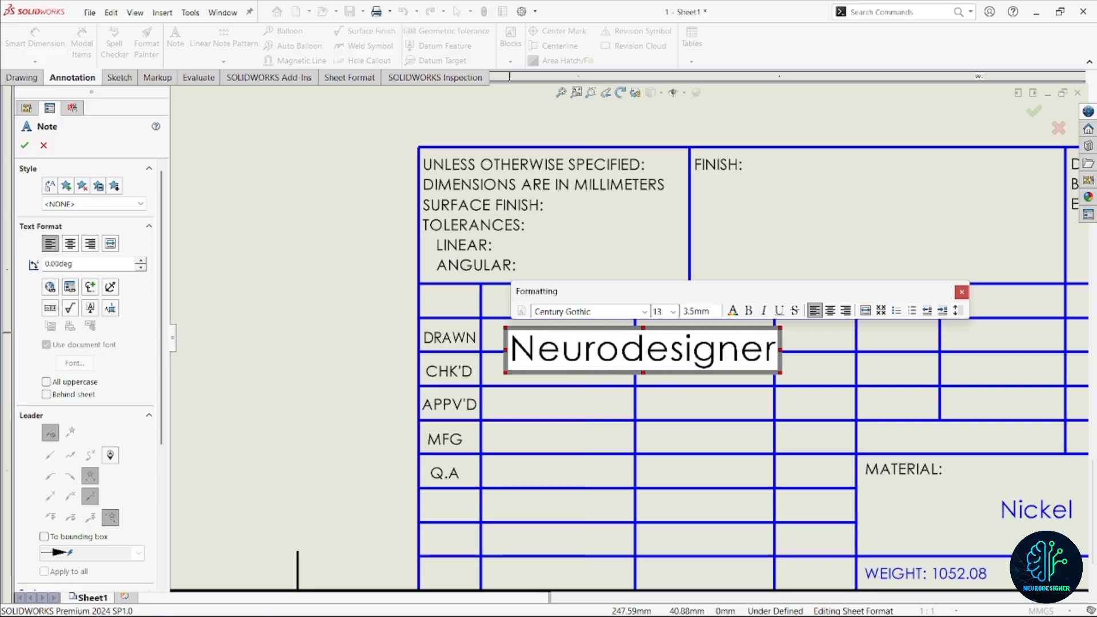
Step: Set the DRAWN row's "Neurodesigner" text to size 5 and finish the note
key("ctrl+a")
key("ctrl+c")
left_click(672, 311)
left_click(664, 349)
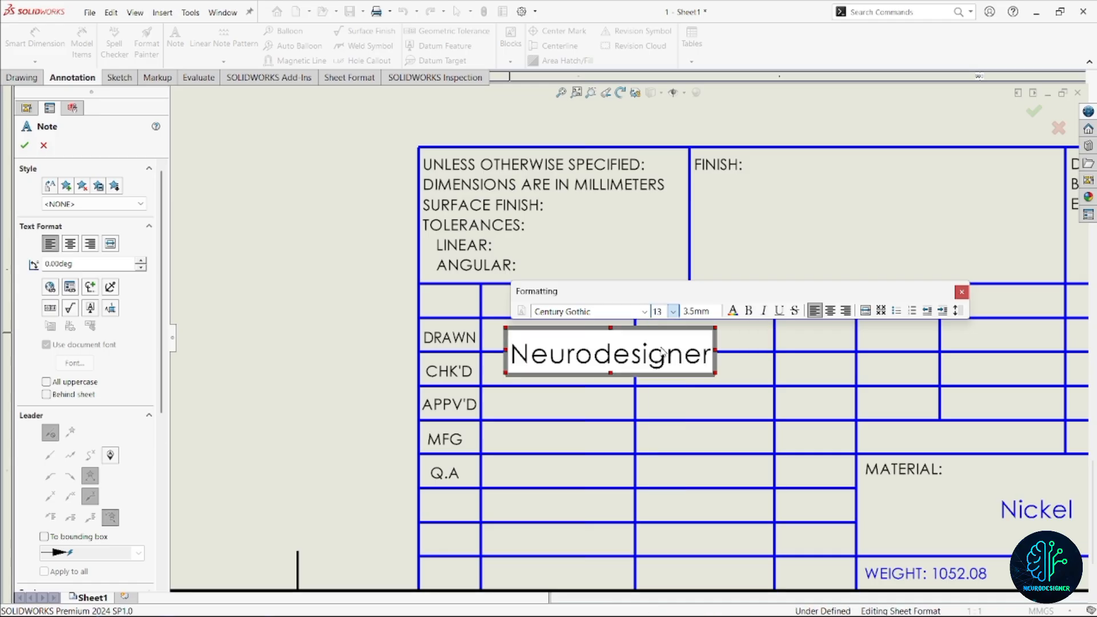
left_click(672, 311)
left_click(657, 327)
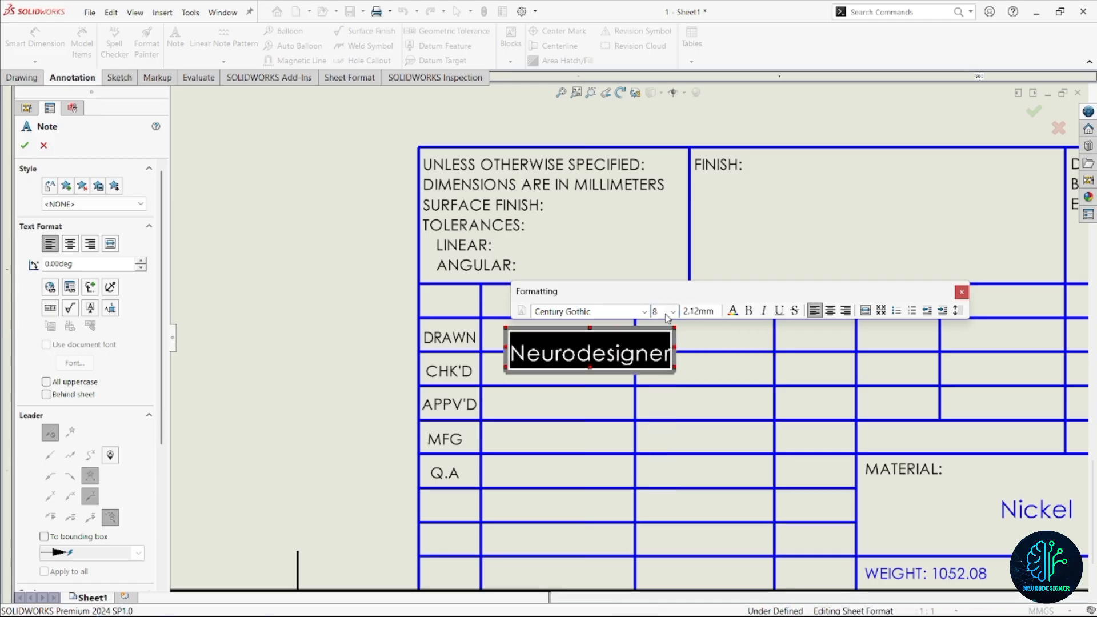
type("5")
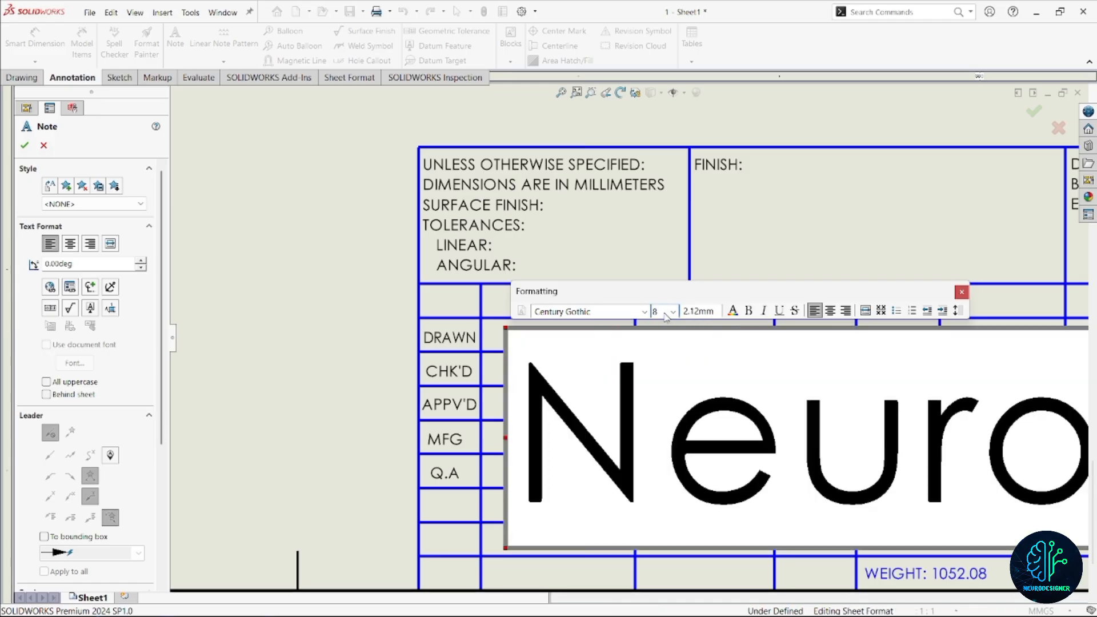
left_click(601, 358)
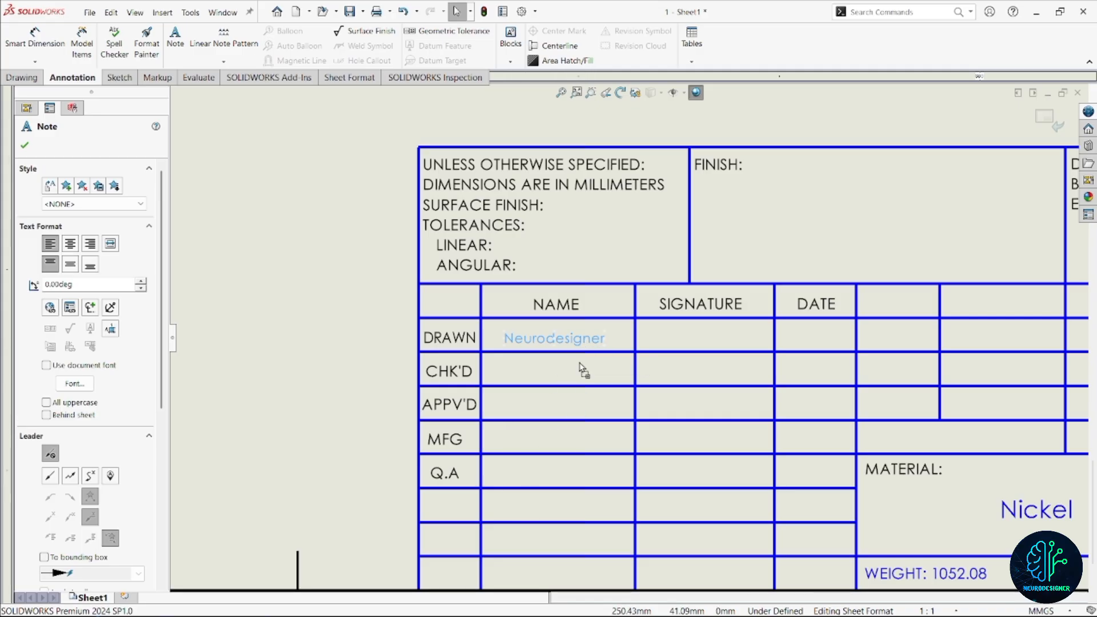
Step: Paste copies of the name note into the CHK'D and APPV'D name cells and leave sheet format editing
key("ctrl+v")
left_click_drag(589, 380, 513, 373)
key("ctrl+v")
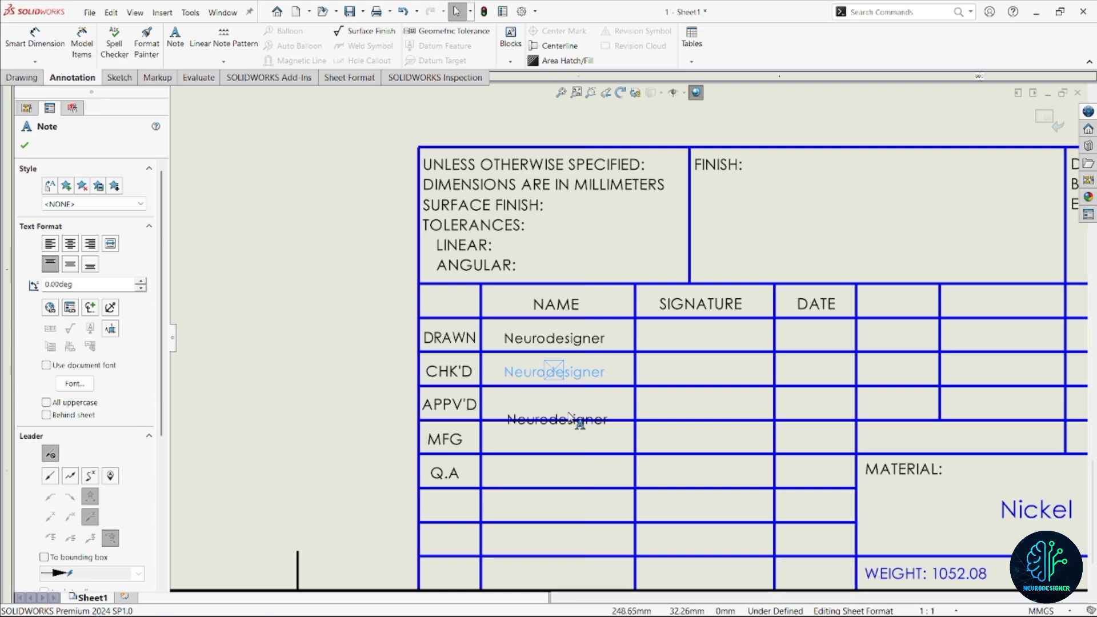
left_click_drag(581, 421, 566, 407)
scroll(523, 435, "up", 5)
scroll(688, 403, "down", 2)
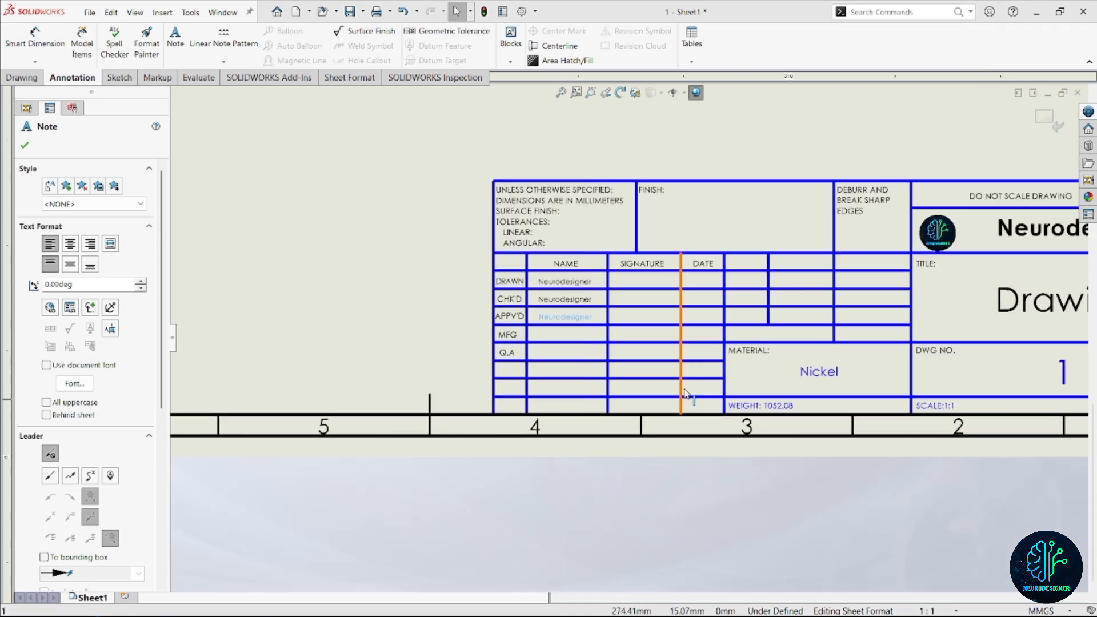
scroll(743, 371, "up", 3)
scroll(777, 356, "down", 2)
scroll(743, 257, "up", 2)
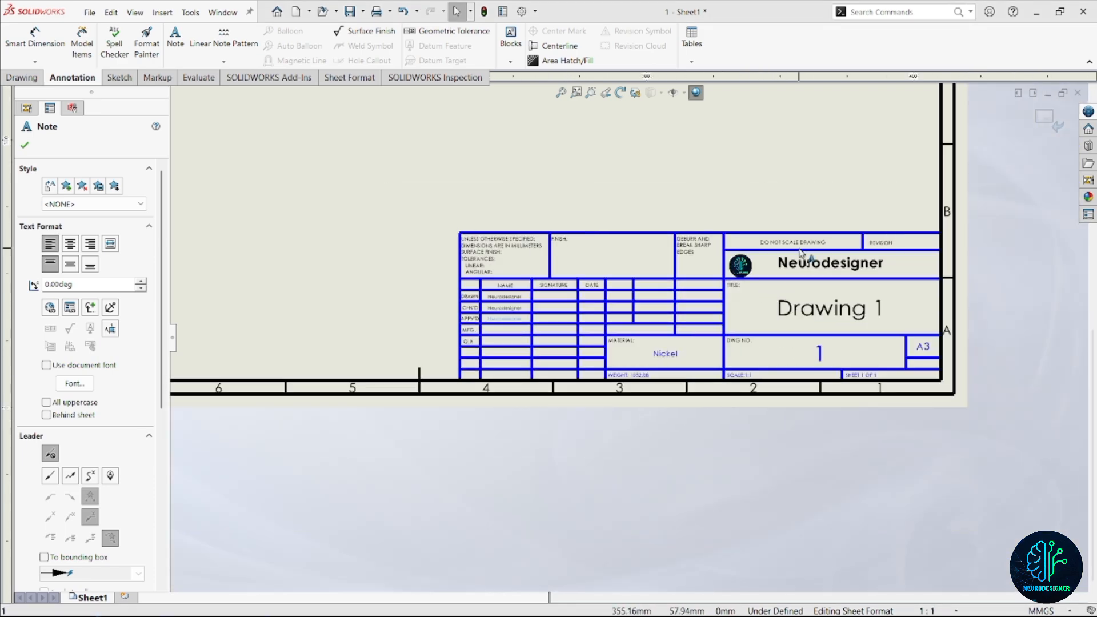
left_click(1043, 118)
Step: Add a note reading "Vue de dessus" centred below the upper dimensioned view
scroll(589, 297, "up", 7)
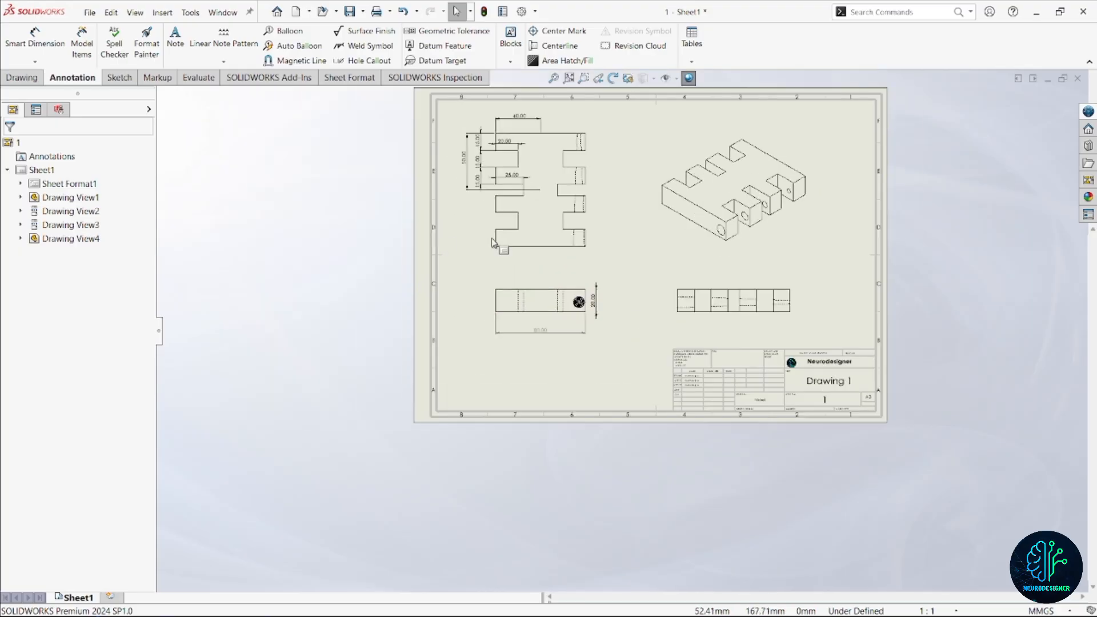
scroll(721, 286, "down", 1)
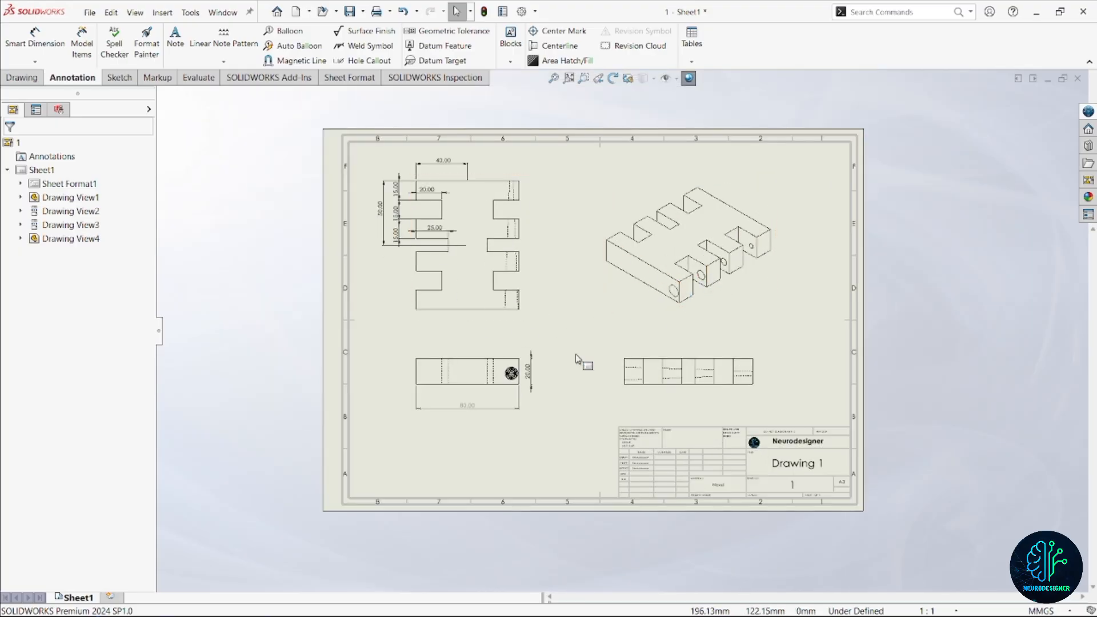
scroll(543, 303, "down", 1)
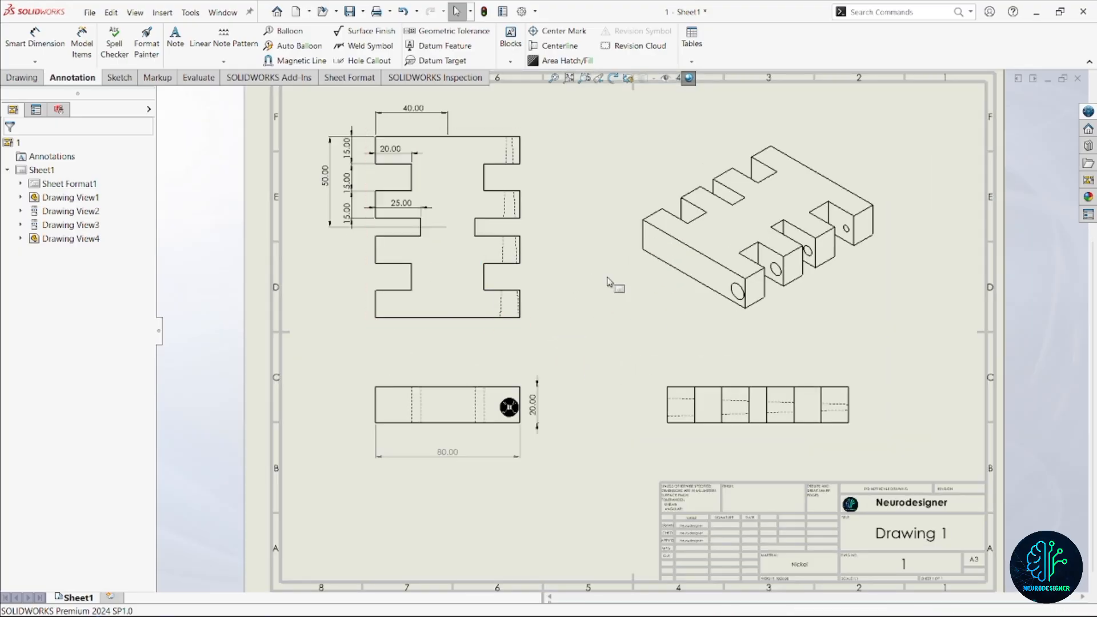
left_click(175, 38)
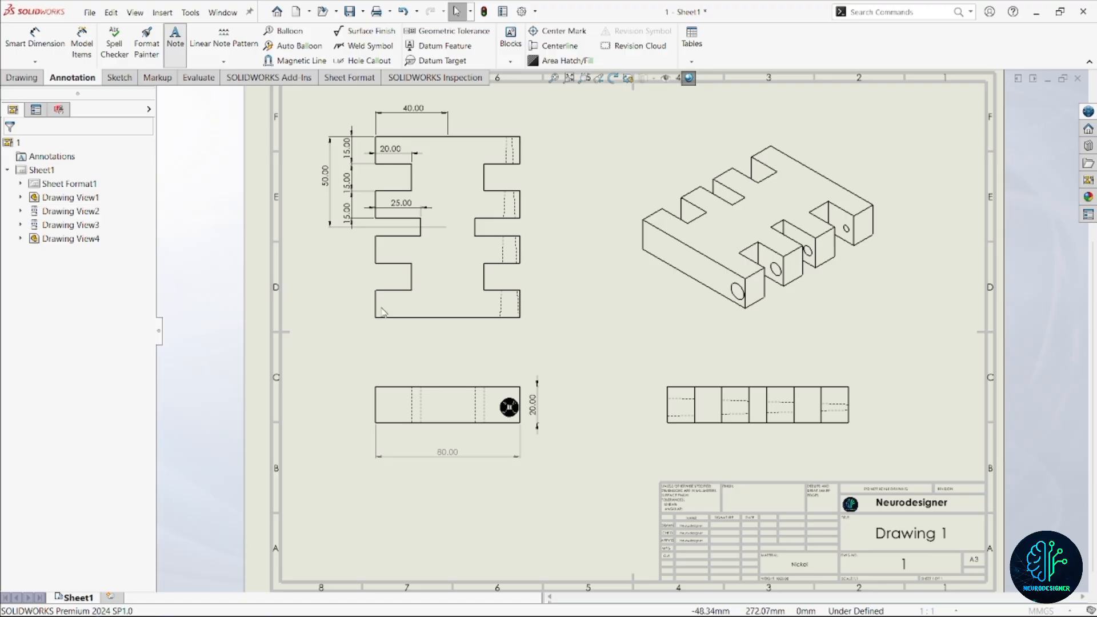
scroll(440, 346, "down", 2)
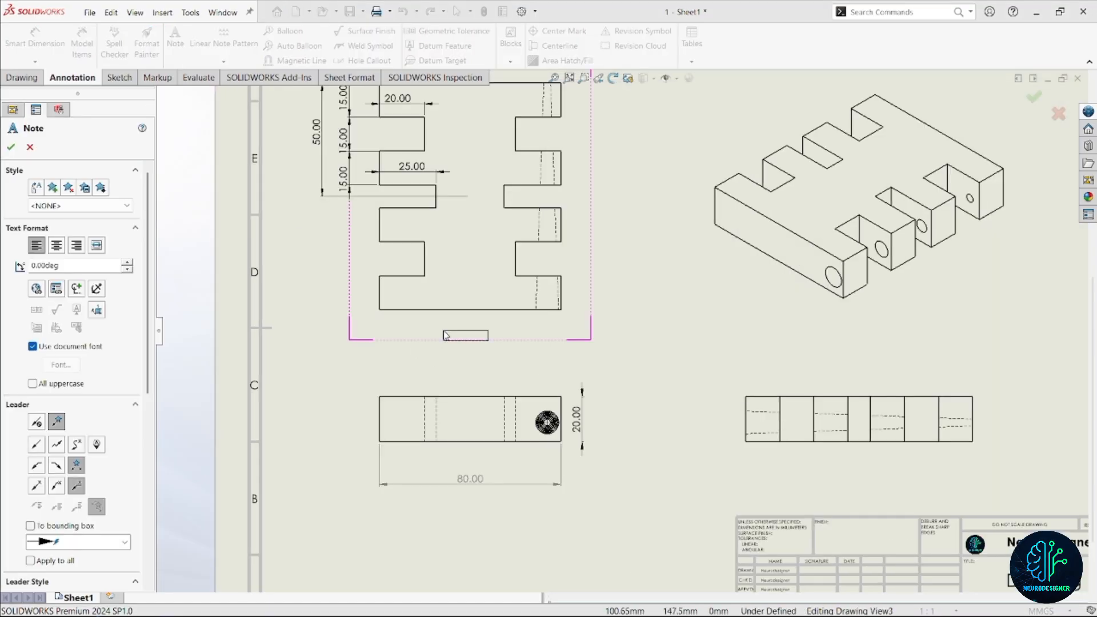
left_click(441, 336)
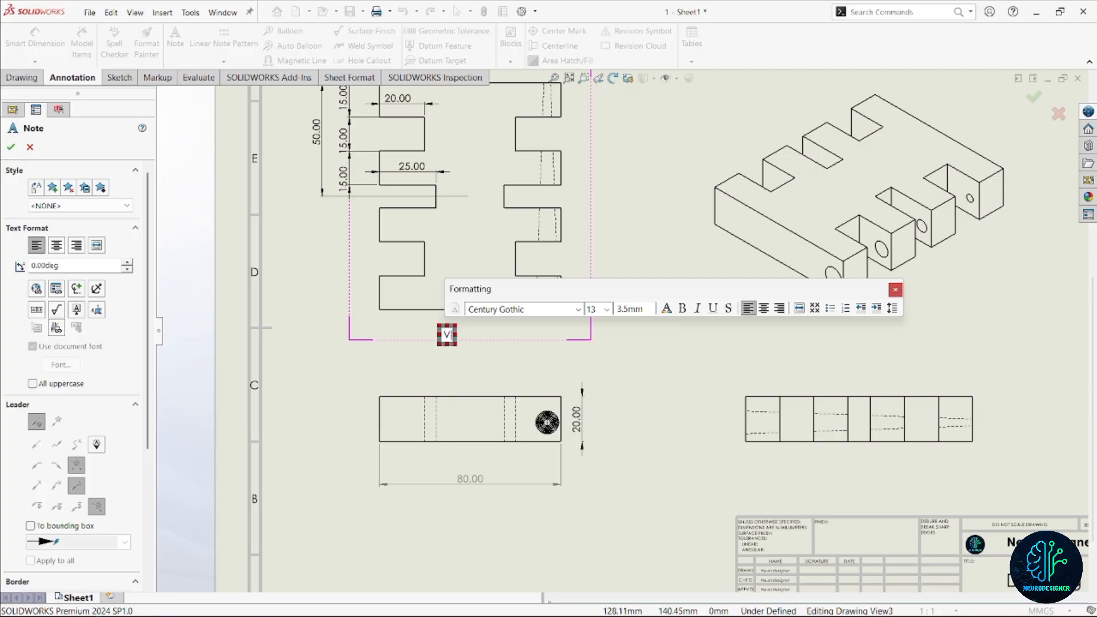
type("Vue de d")
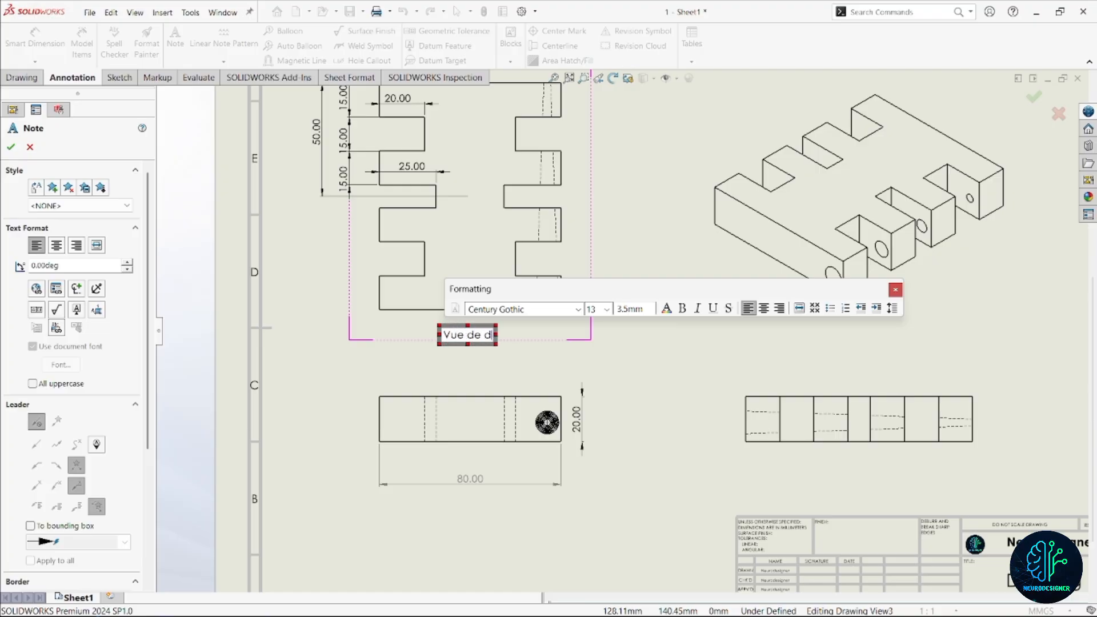
type("essus")
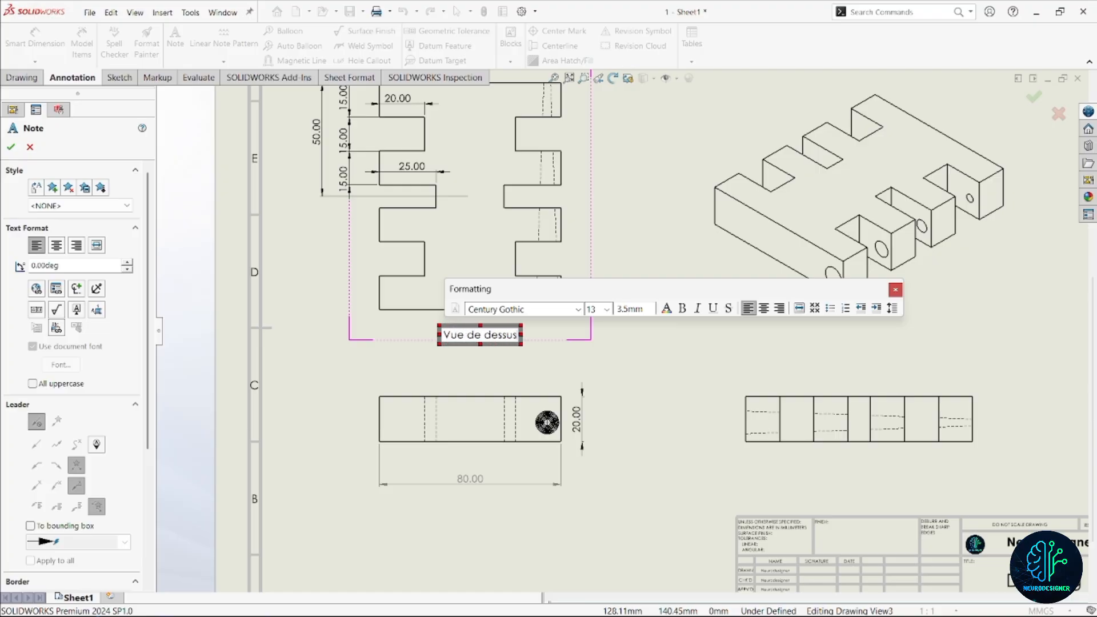
Step: Format the "Vue de dessus" note text as bold, italic and underlined at size 18
key("ctrl+a")
left_click(683, 309)
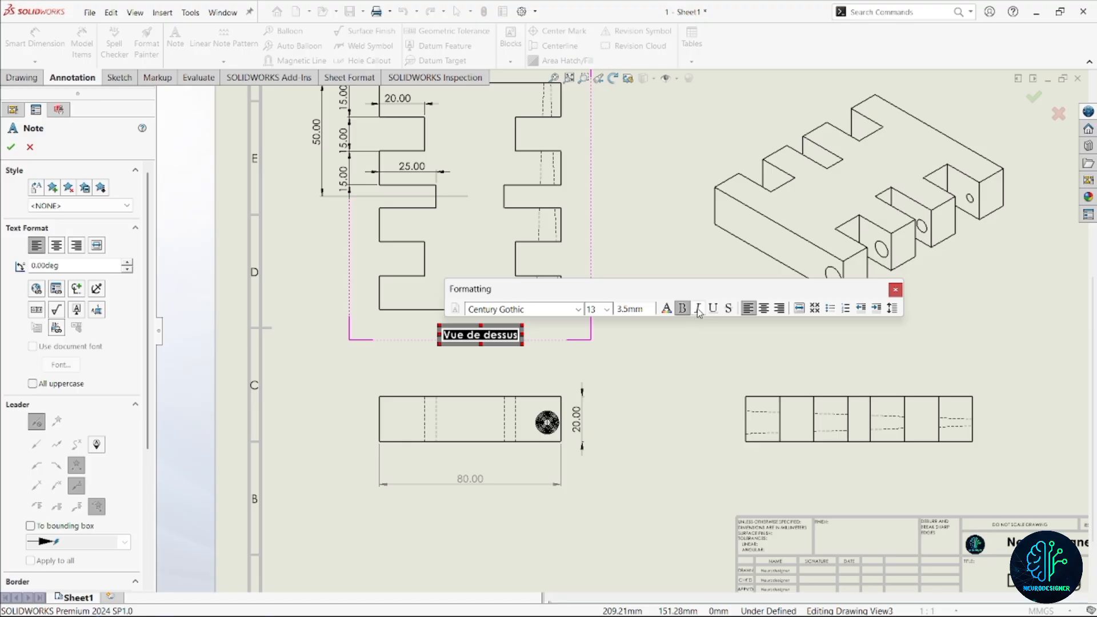
left_click(699, 311)
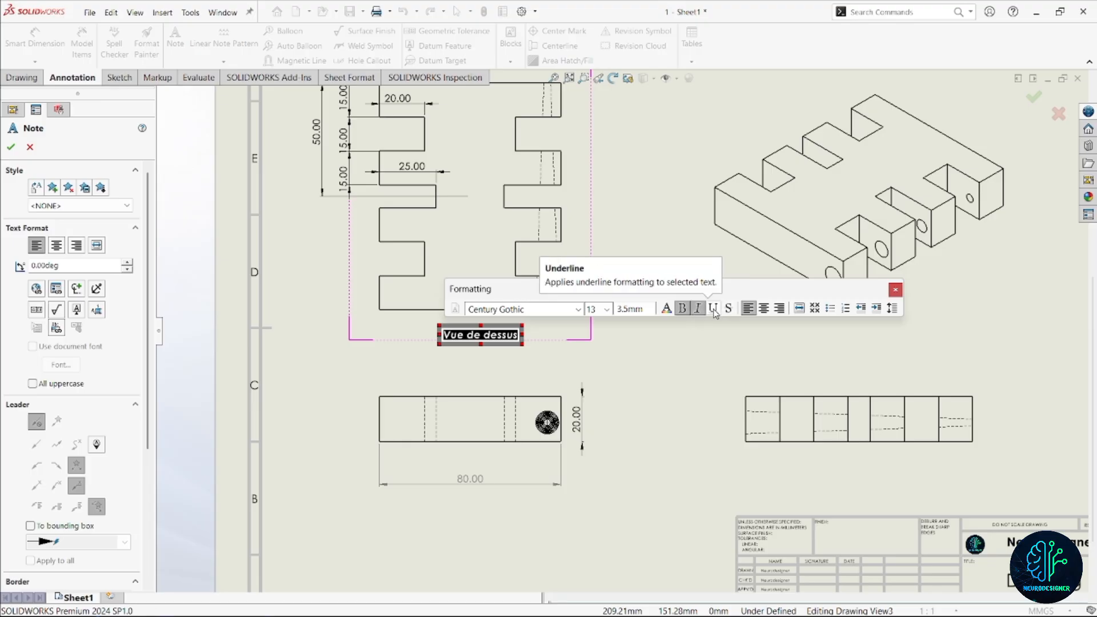
left_click(714, 309)
left_click(607, 309)
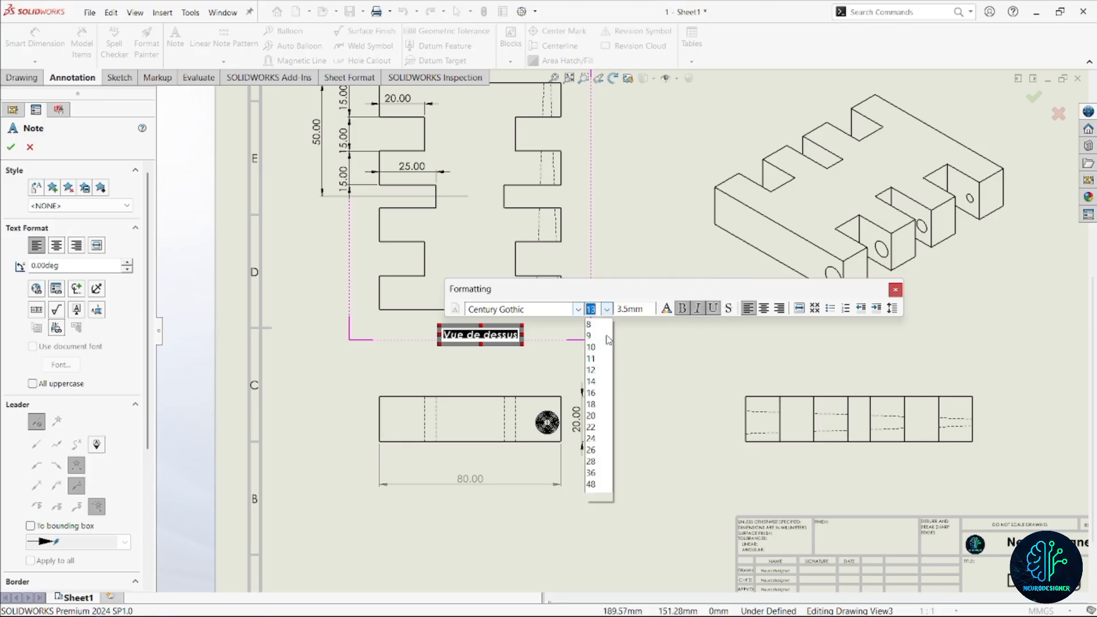
left_click(604, 405)
scroll(571, 423, "up", 3)
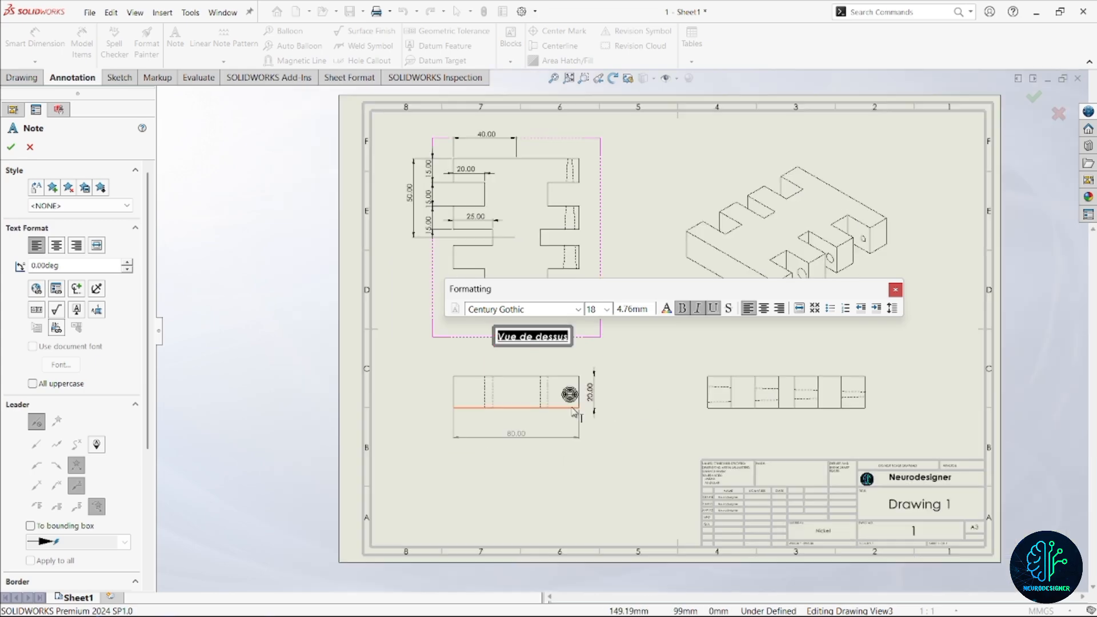
Step: Paste a copy of the "Vue de dessus" note below the front view's 80 mm dimension and change its text to "Vue de Face"
left_click(509, 455)
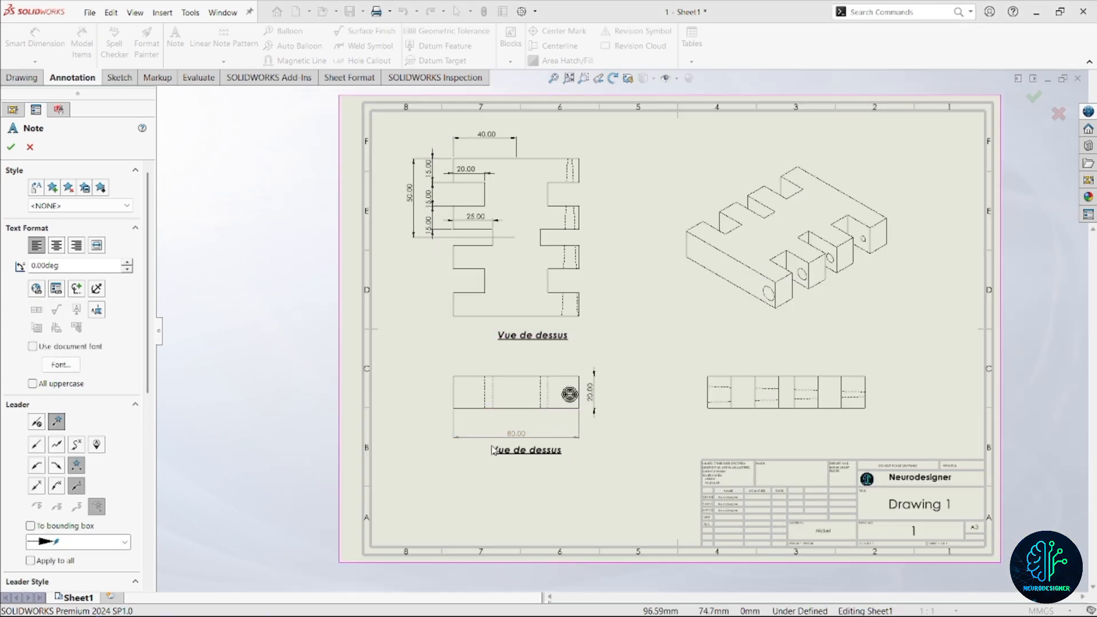
left_click(492, 451)
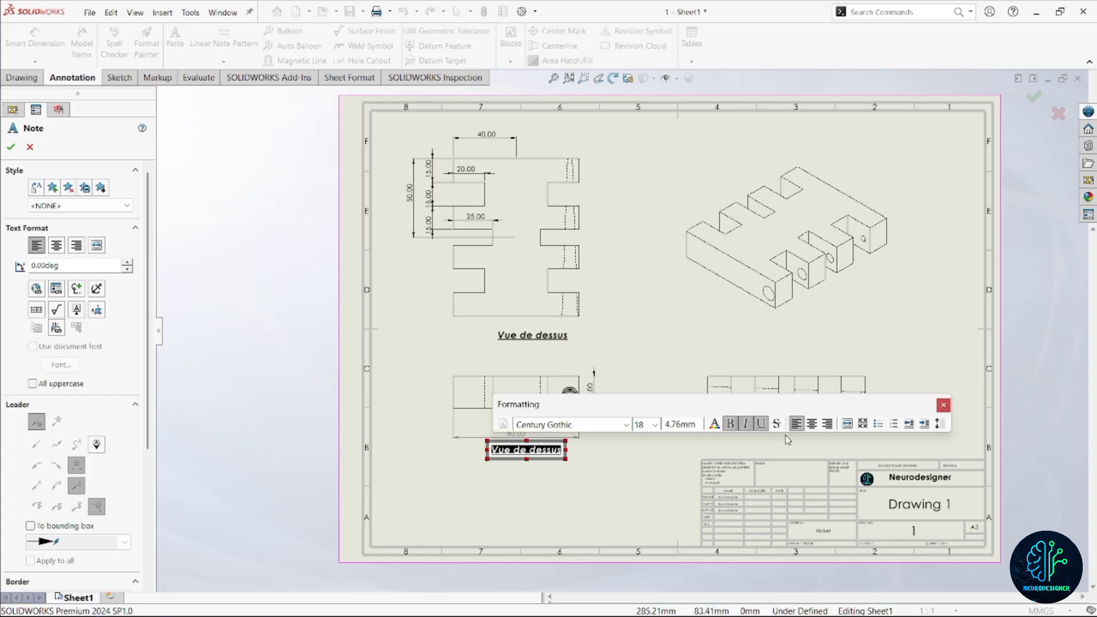
left_click(547, 454)
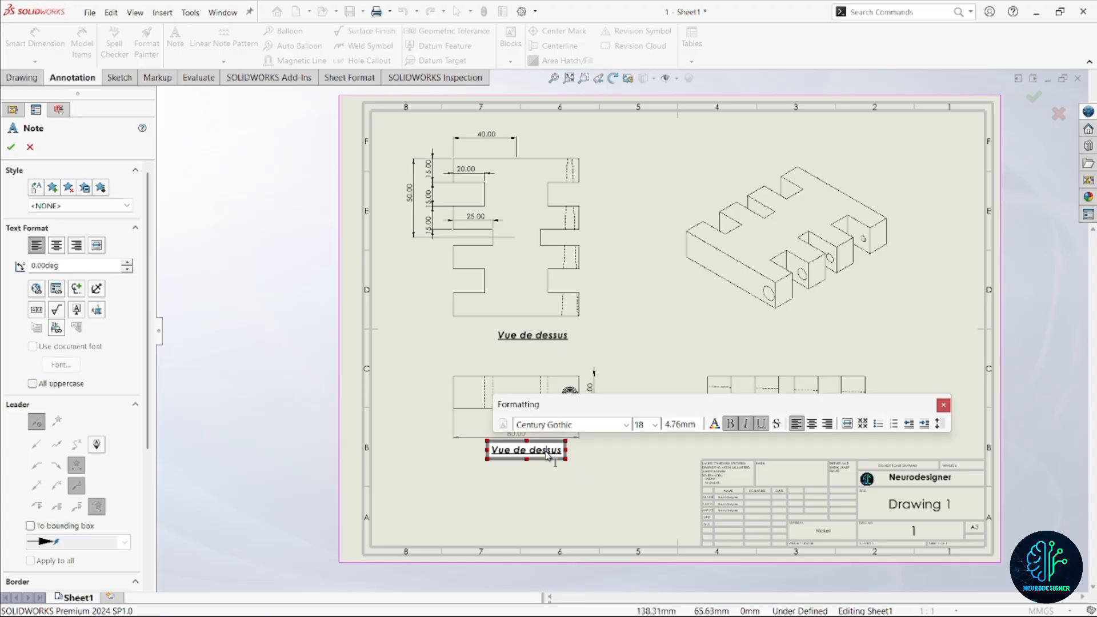
type("Fac")
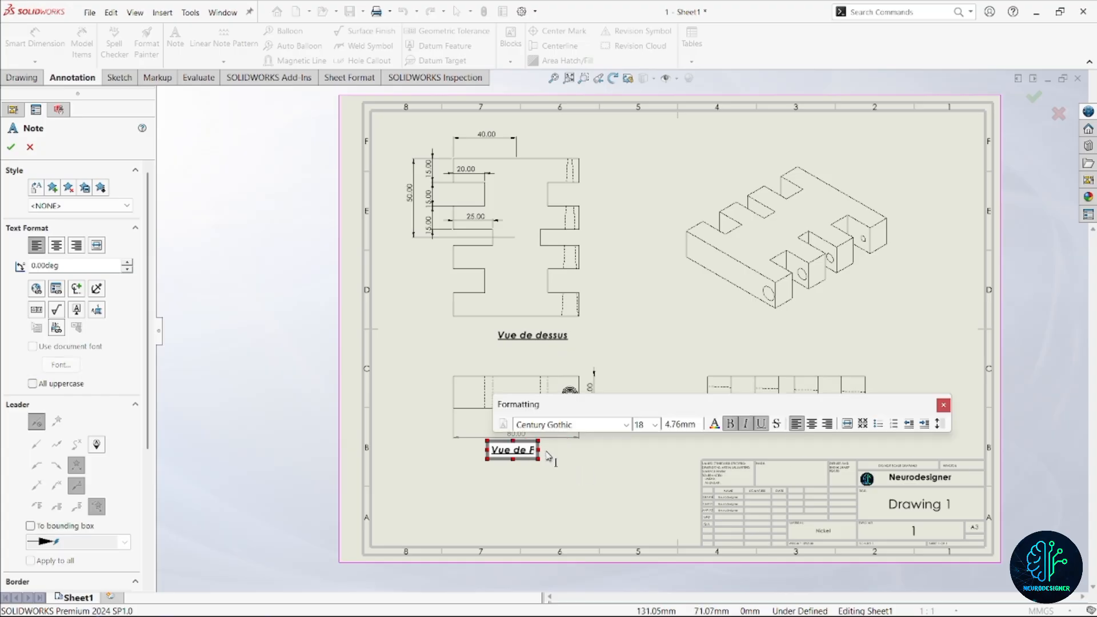
Step: Paste a copy of the label below the side view, change its text to "Vue de droite" and finish the note
left_click(789, 447)
left_click(791, 435)
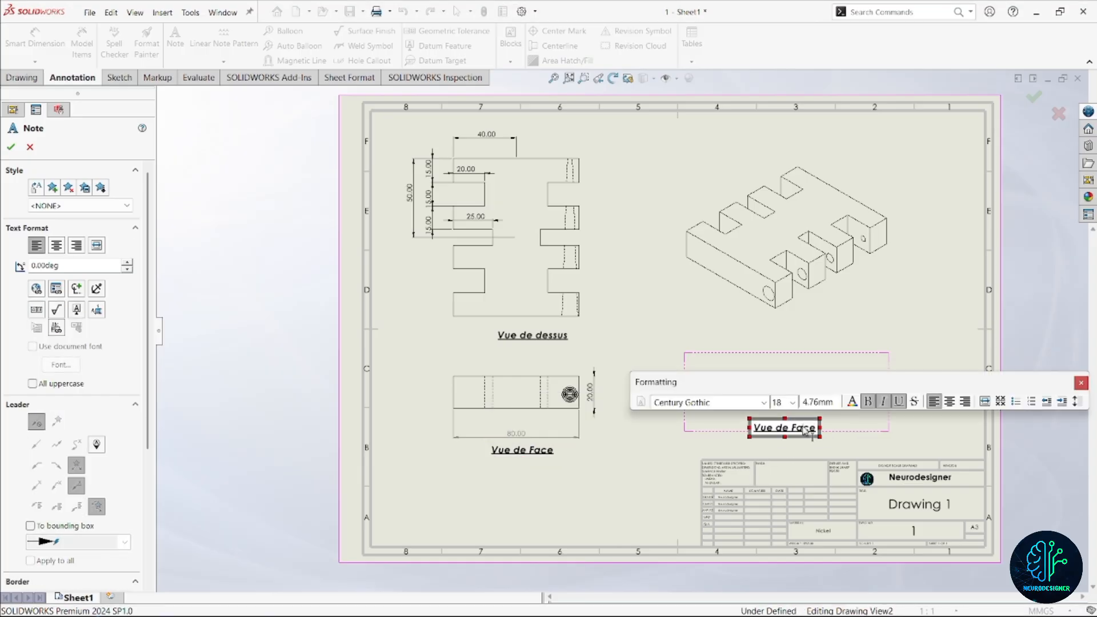
double_click(805, 430)
type("droit")
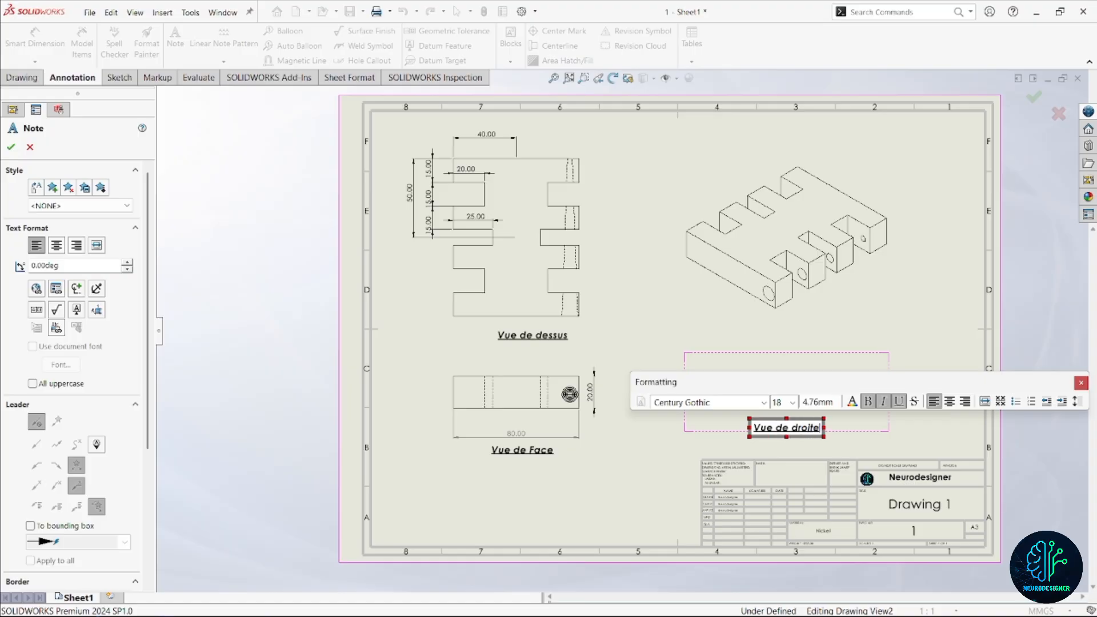
left_click(687, 436)
key("Escape")
scroll(613, 396, "up", 2)
scroll(663, 365, "down", 2)
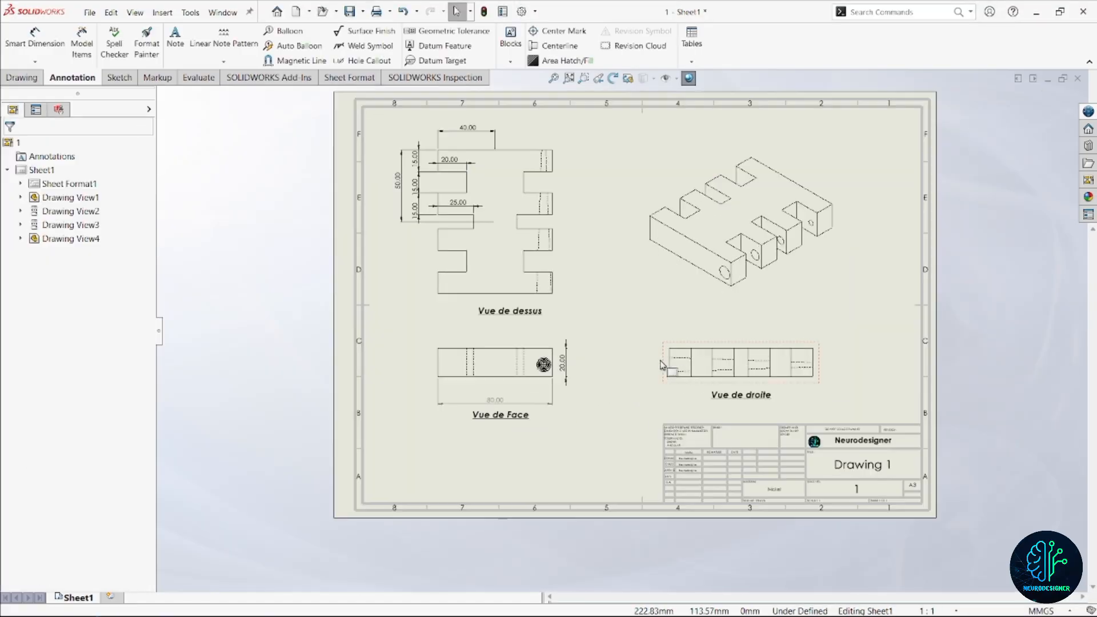
Step: Reposition the "Vue de dessus", "Vue de droite" and "Vue de Face" labels so each sits centred beneath its view
left_click_drag(490, 303, 470, 303)
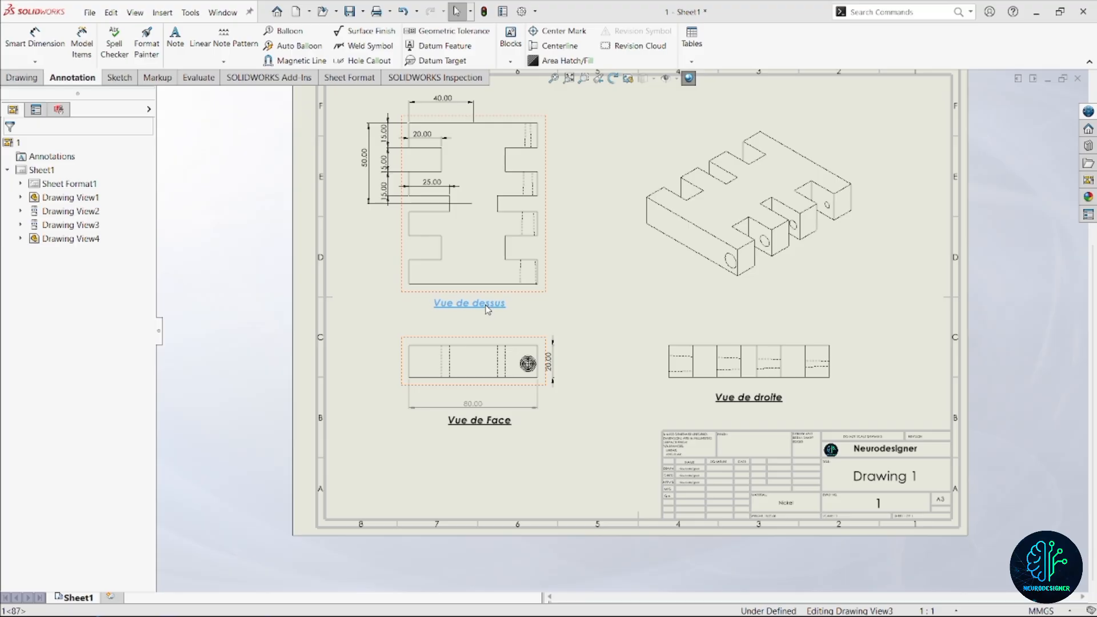
left_click_drag(749, 398, 747, 394)
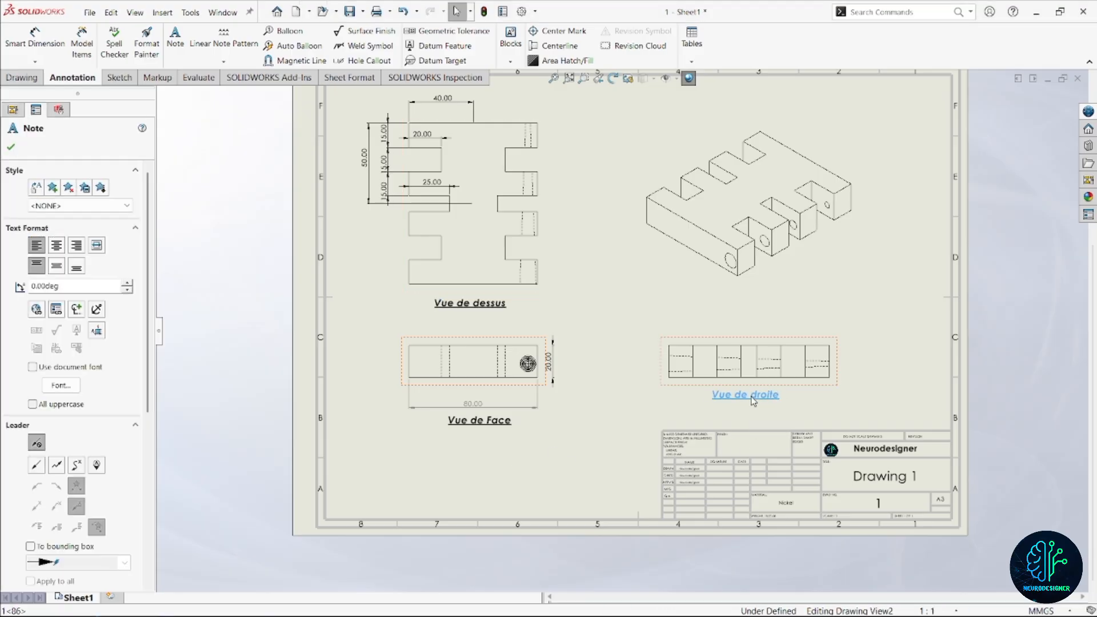
left_click_drag(511, 412, 504, 410)
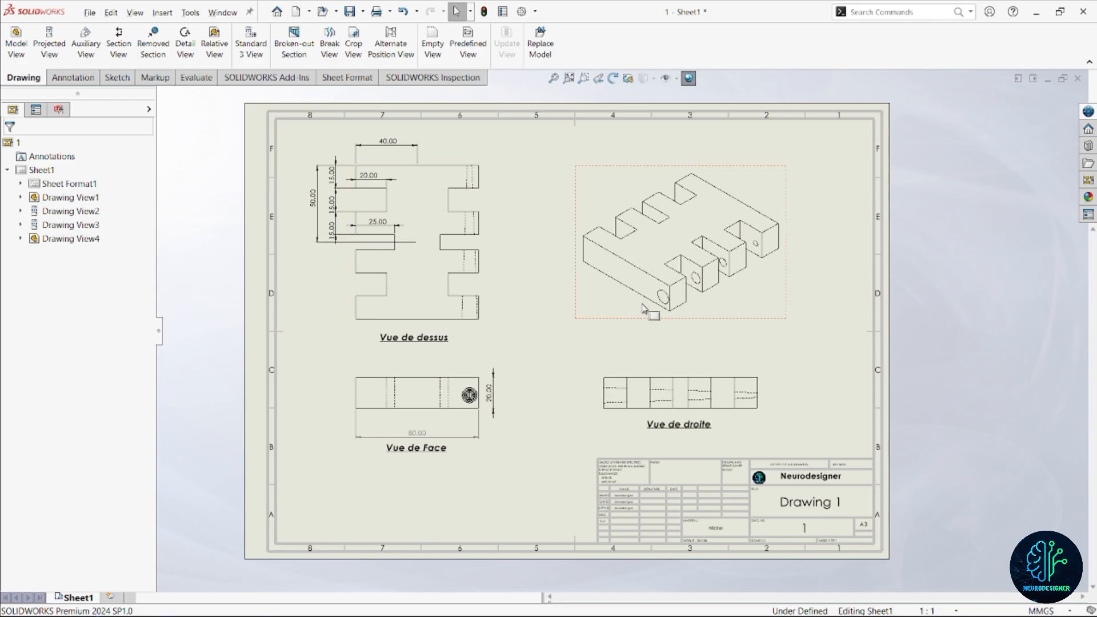
Step: Add a new sheet to the drawing and start a model view using part file 2
left_click(121, 599)
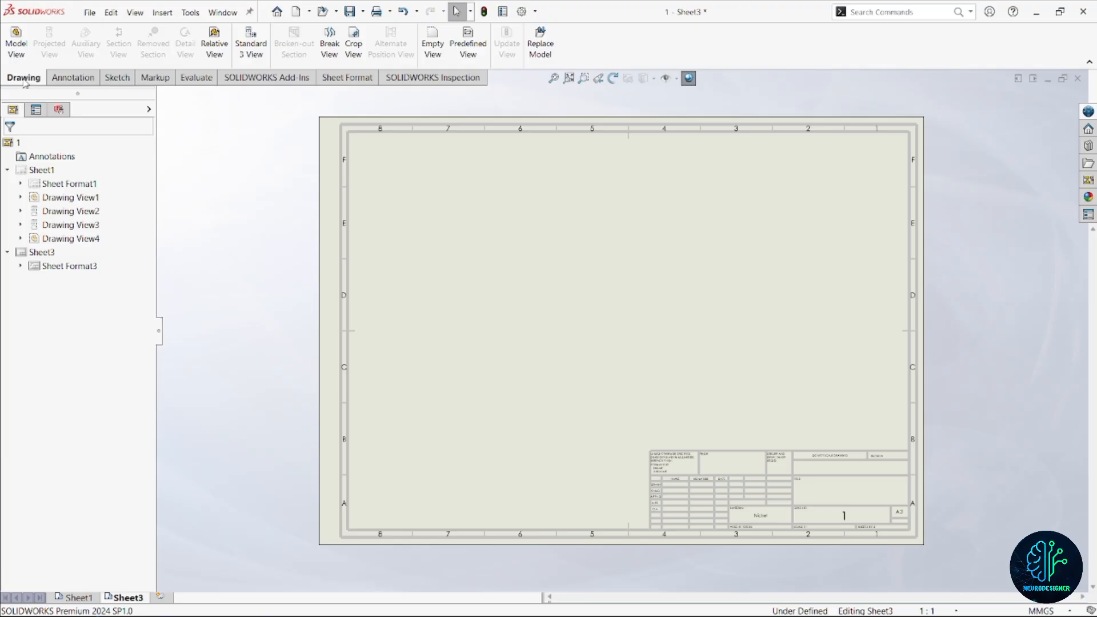
left_click(18, 49)
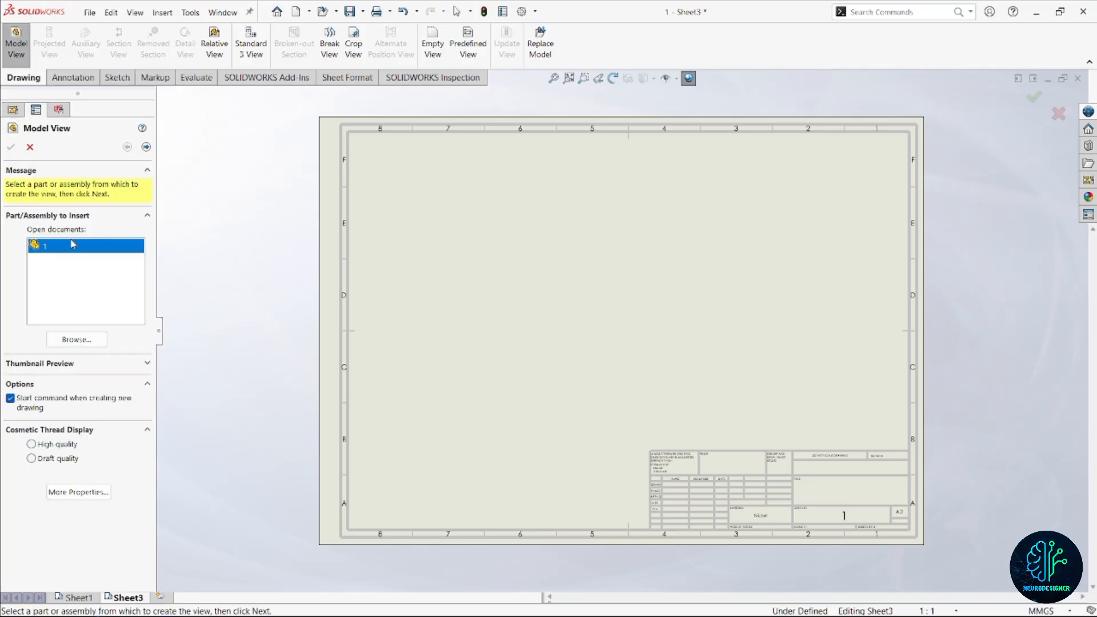
left_click(88, 340)
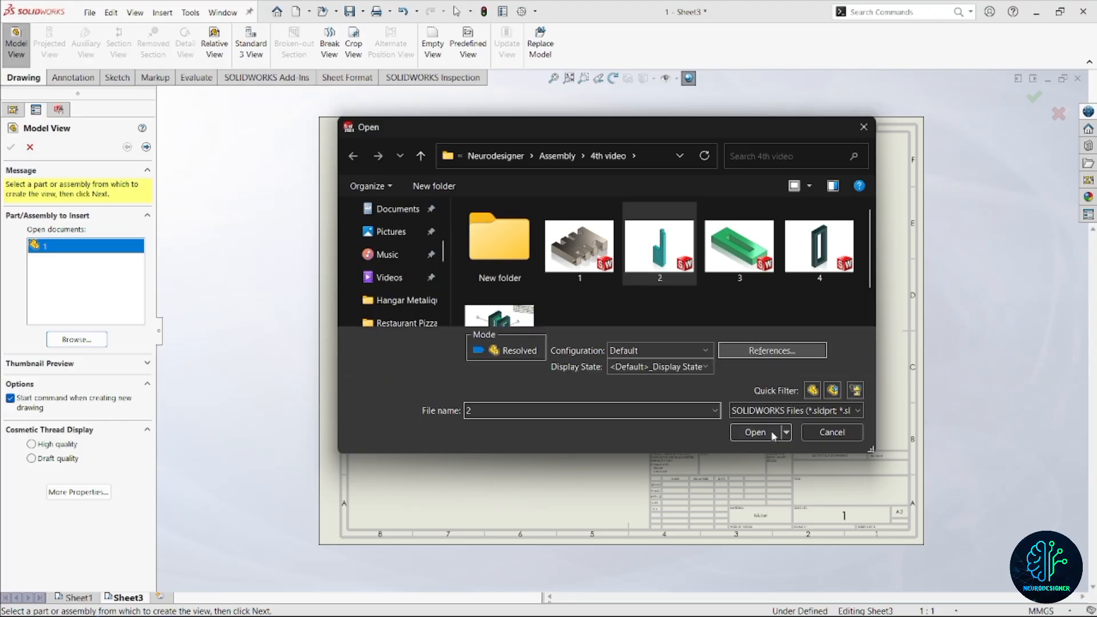
left_click(769, 432)
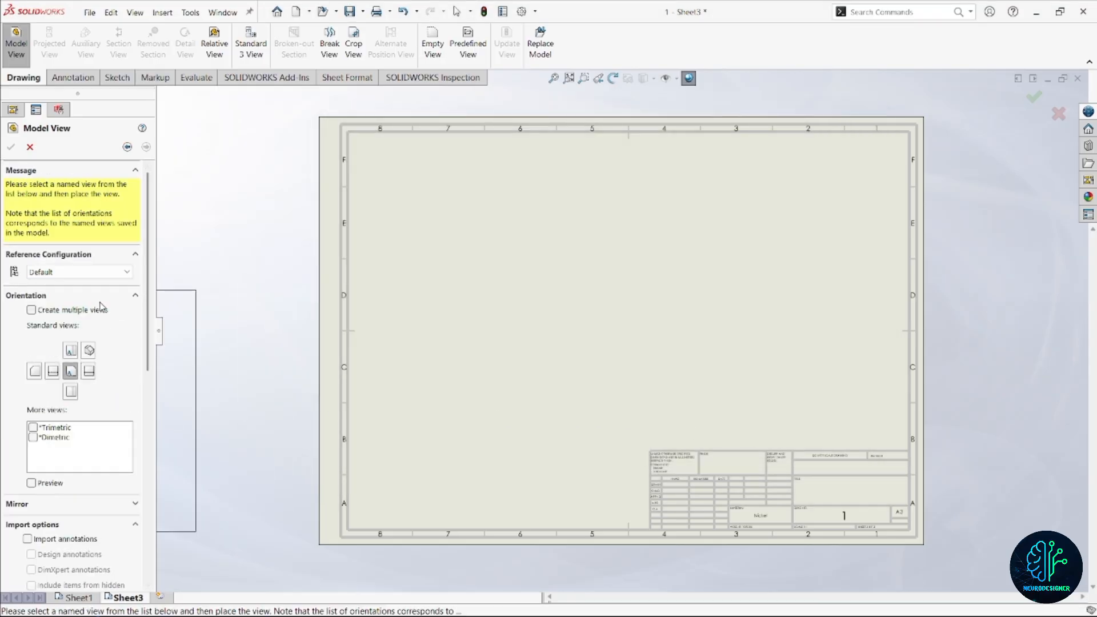
Step: Enable creation of multiple views and choose the front, top and right orientations for part 2
left_click(31, 311)
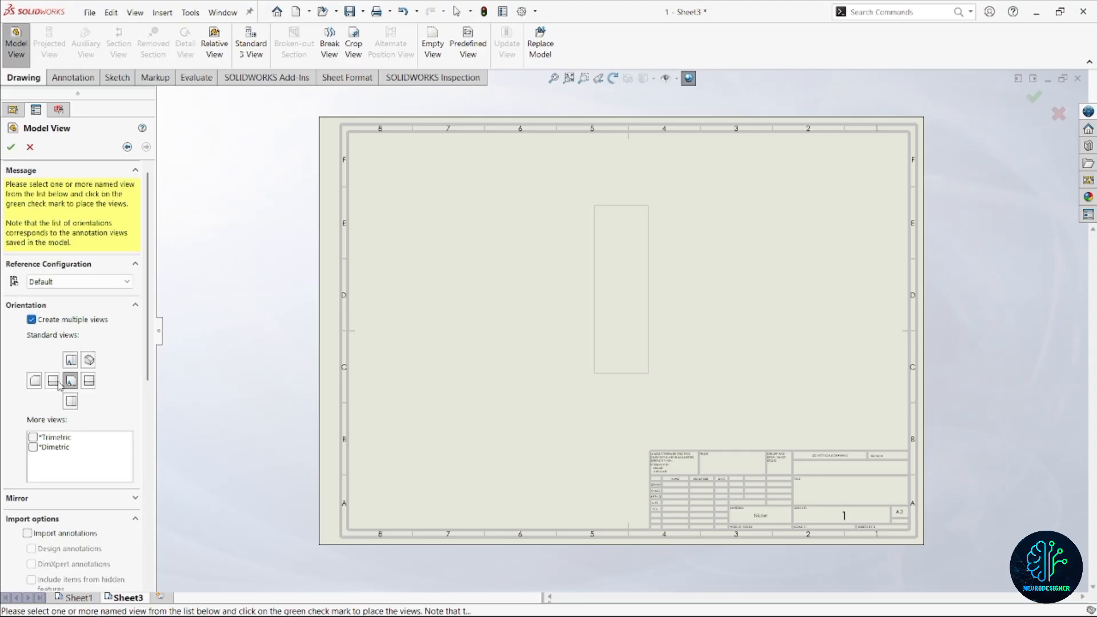
left_click(78, 360)
left_click(88, 380)
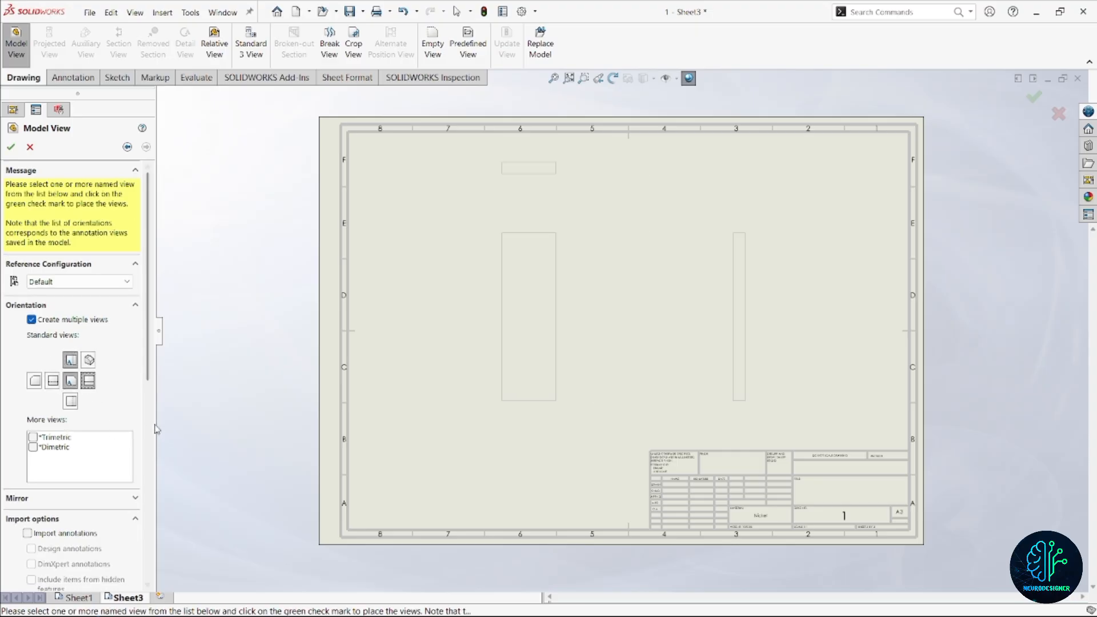
Step: Import the design annotations, use the hidden lines removed display style and place part 2's three views on the sheet
scroll(118, 464, "down", 3)
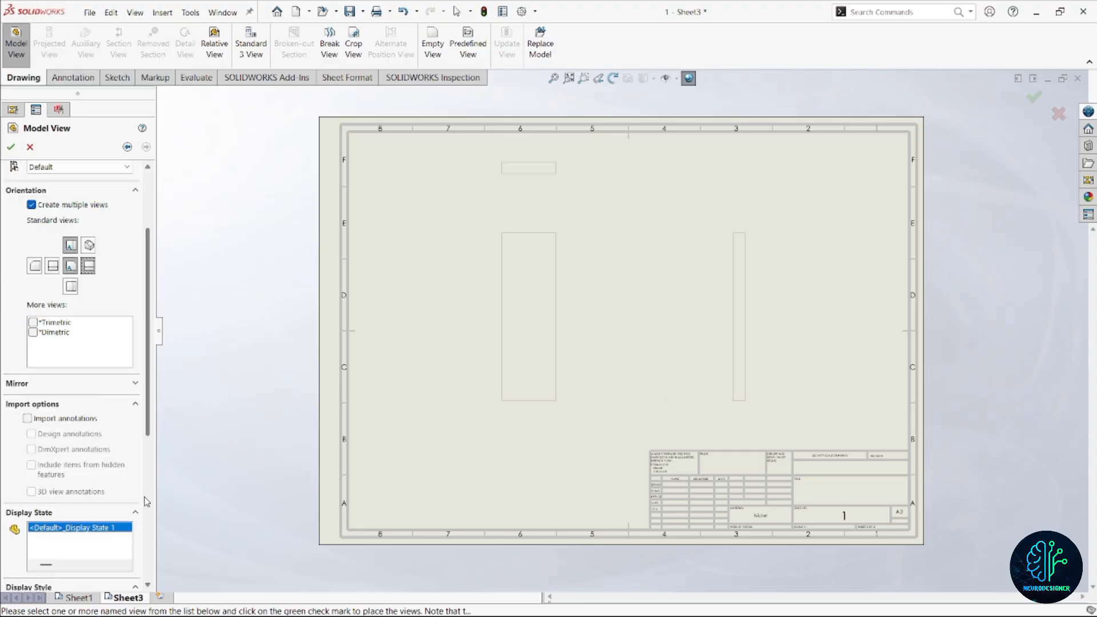
left_click(28, 419)
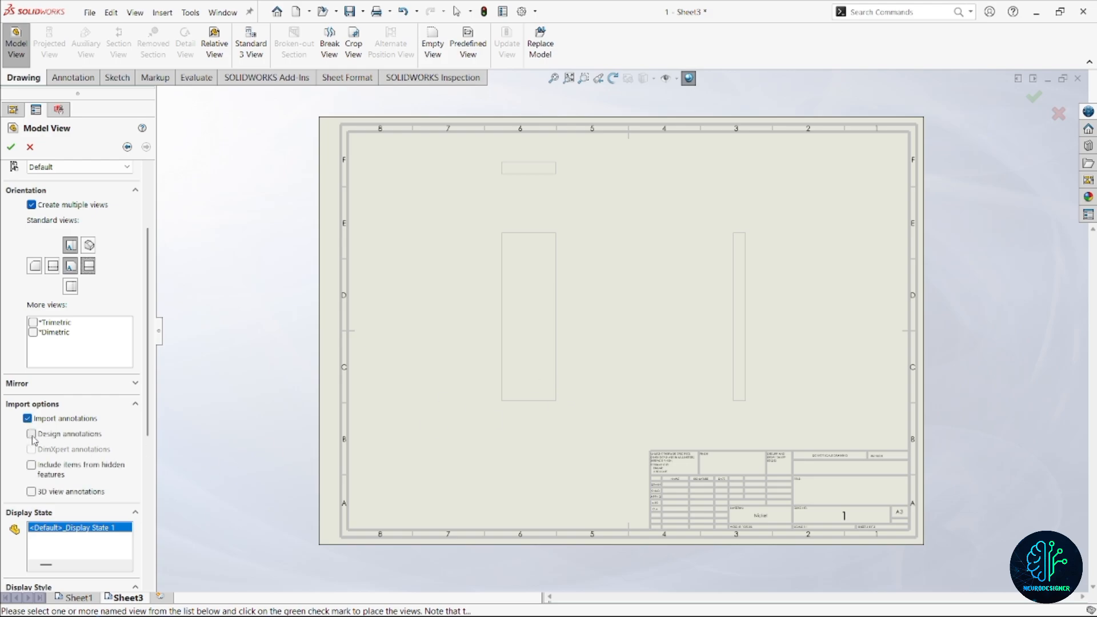
scroll(122, 446, "down", 8)
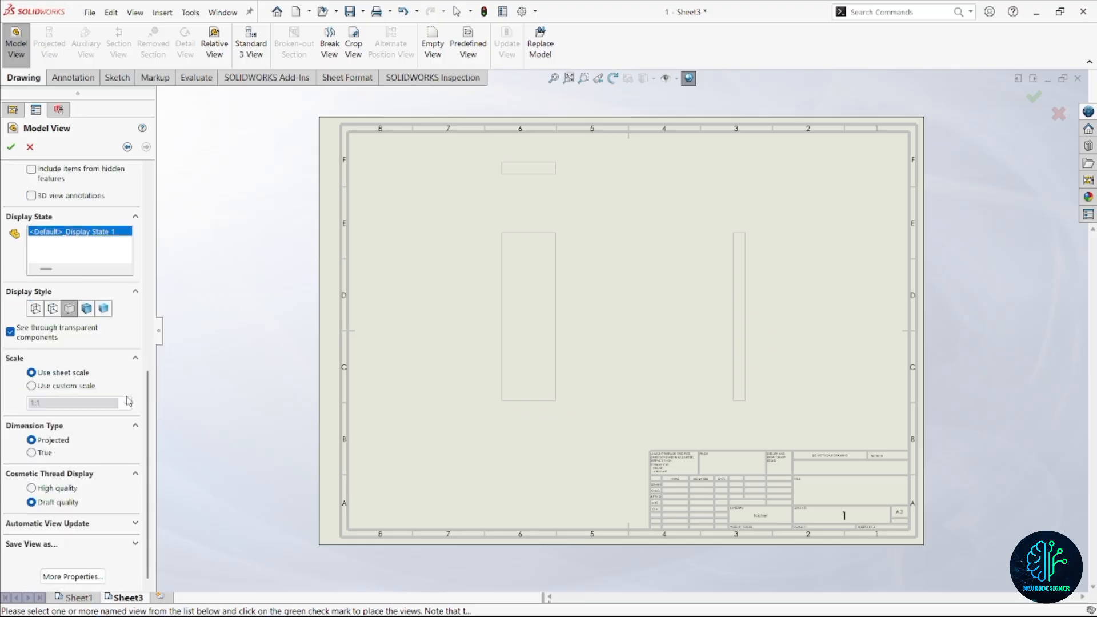
left_click(71, 309)
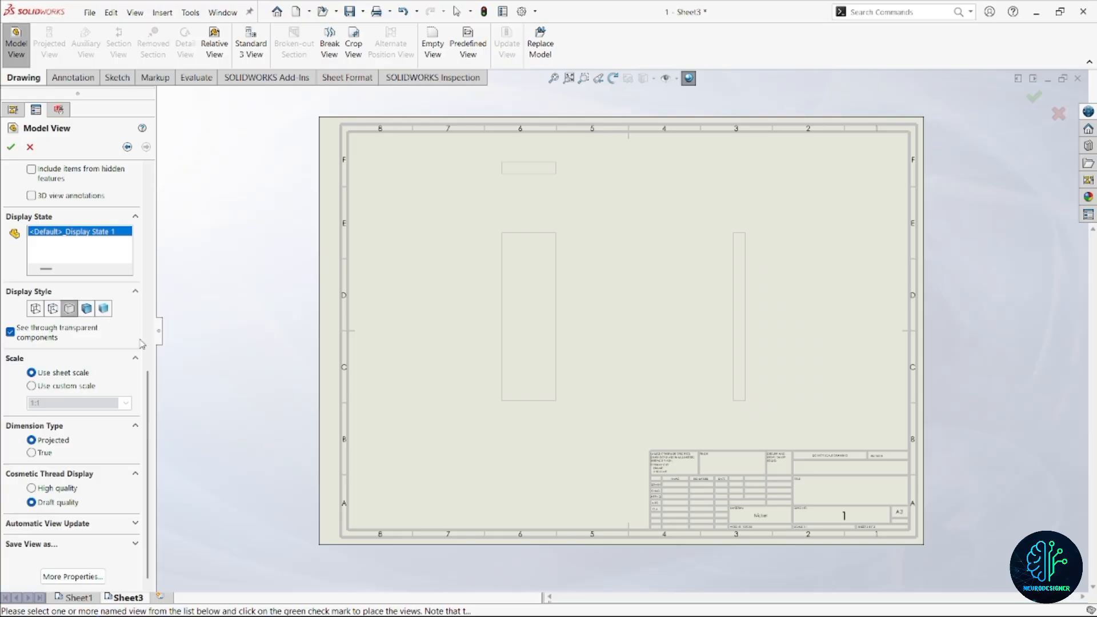
scroll(17, 177, "up", 8)
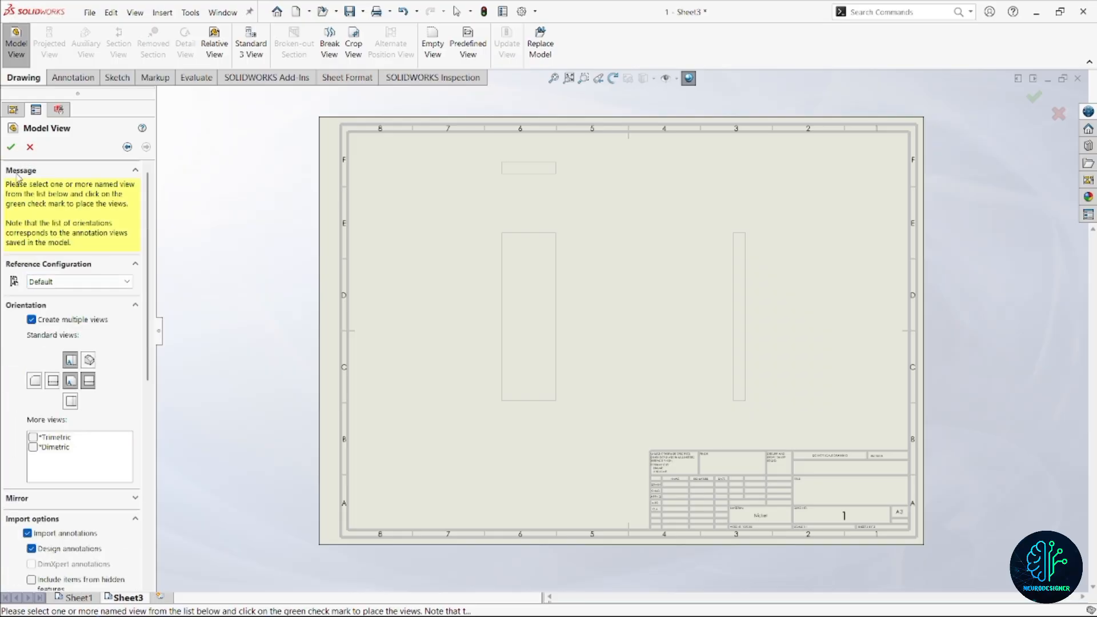
left_click(10, 148)
Step: Move part 2's front and top views towards the sheet's left border and bring the side view close beside the front view
scroll(629, 350, "down", 2)
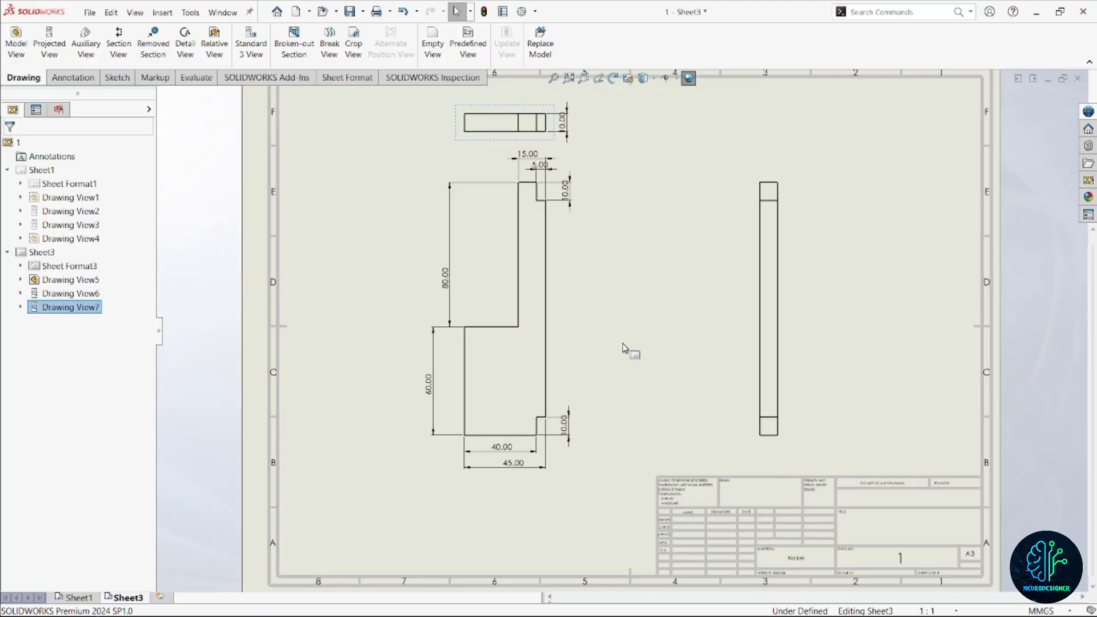
scroll(607, 353, "up", 3)
scroll(608, 353, "up", 1)
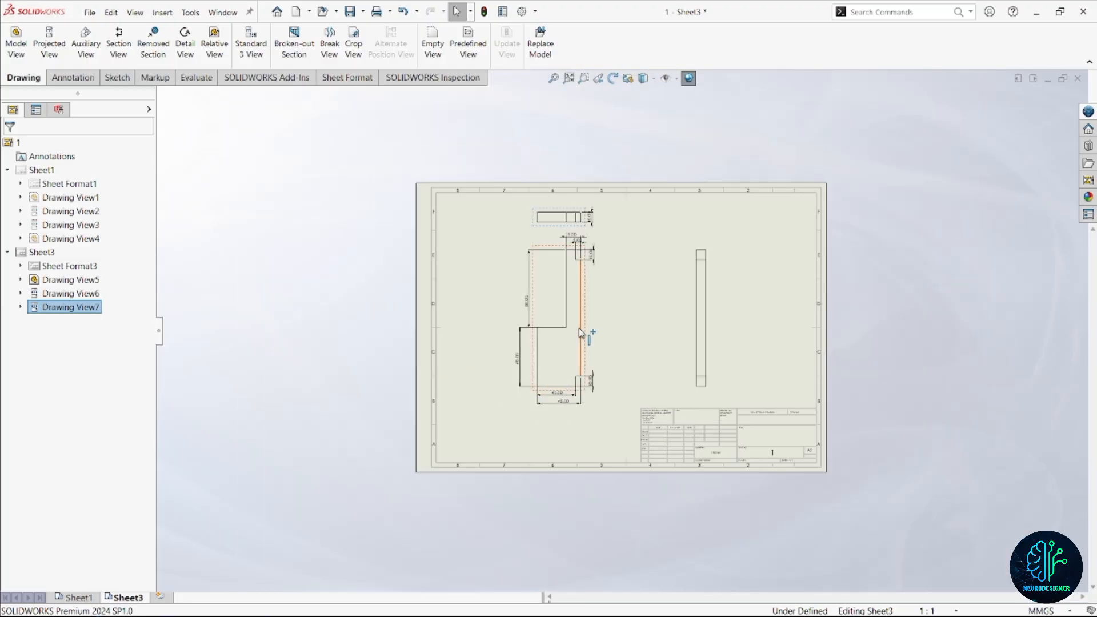
mouse_move(567, 330)
left_mouse_down()
mouse_move(483, 326)
mouse_move(492, 331)
left_mouse_up()
left_click(703, 350)
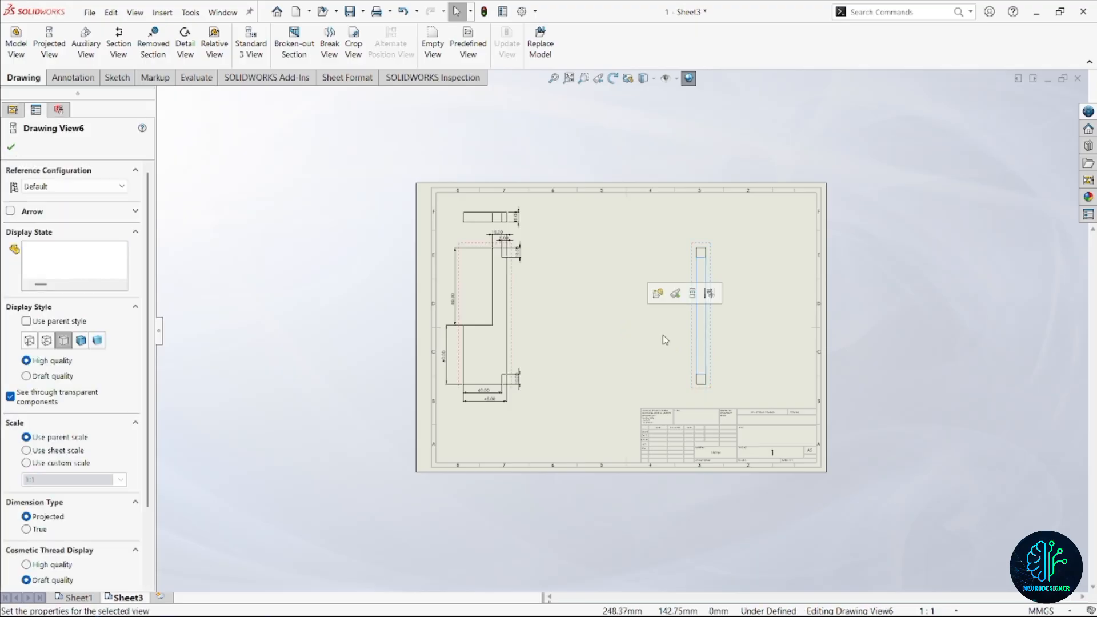
left_click_drag(693, 359, 539, 344)
scroll(537, 286, "down", 6)
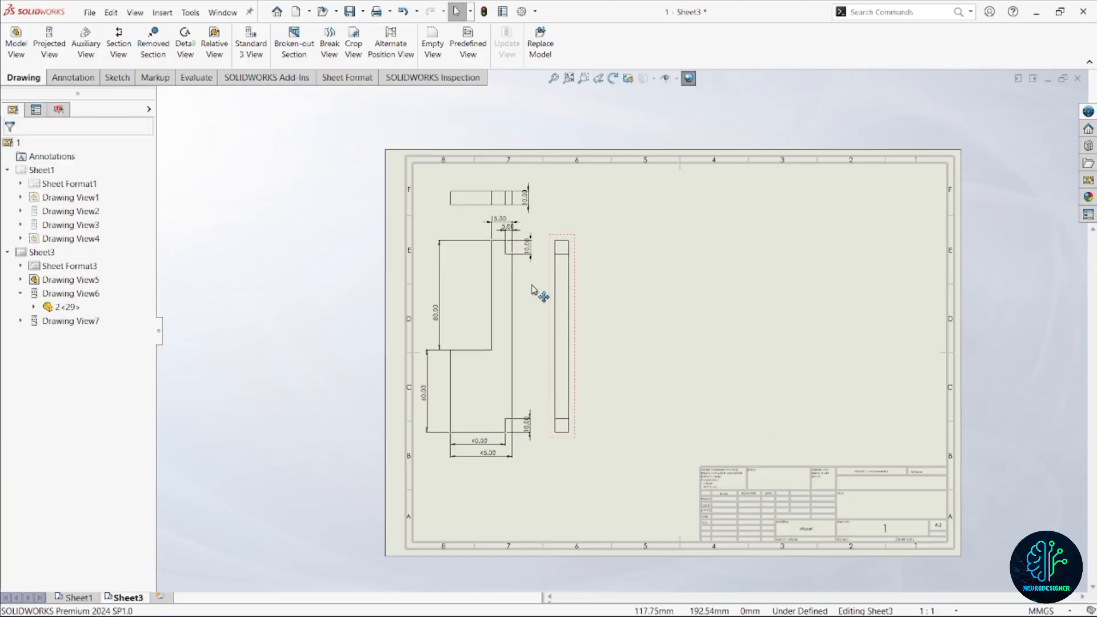
scroll(572, 299, "up", 5)
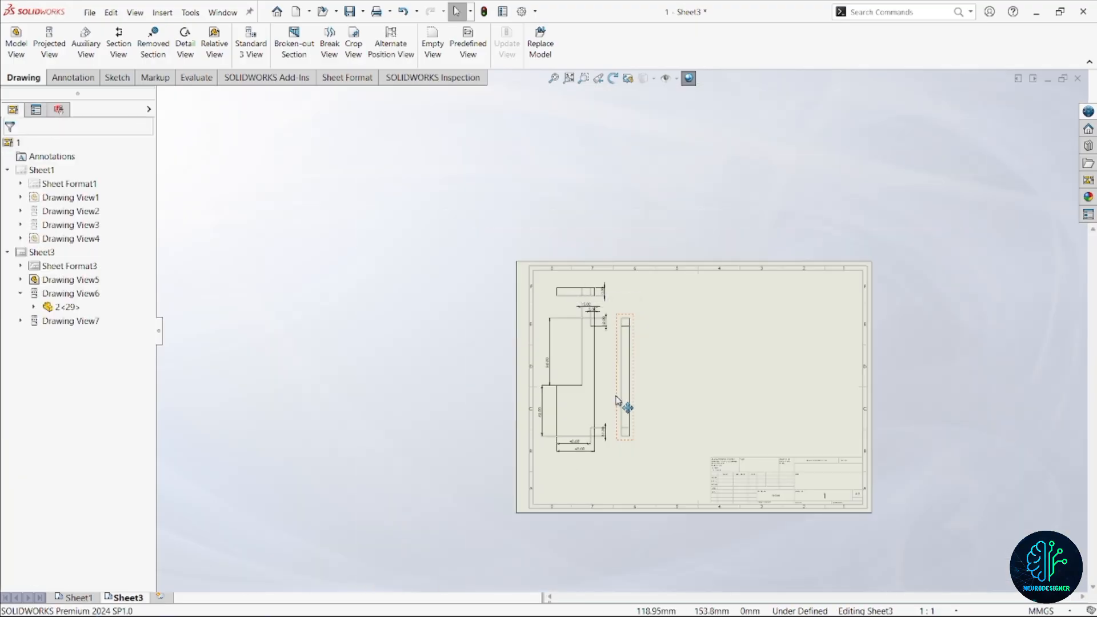
scroll(594, 452, "down", 2)
left_click(554, 470)
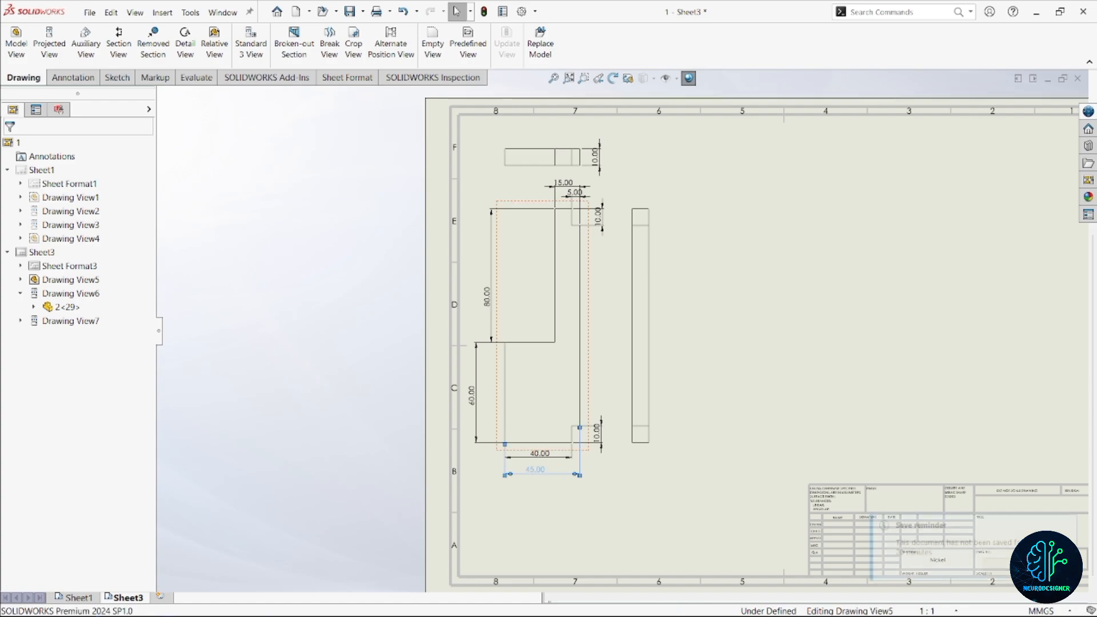
scroll(738, 366, "up", 5)
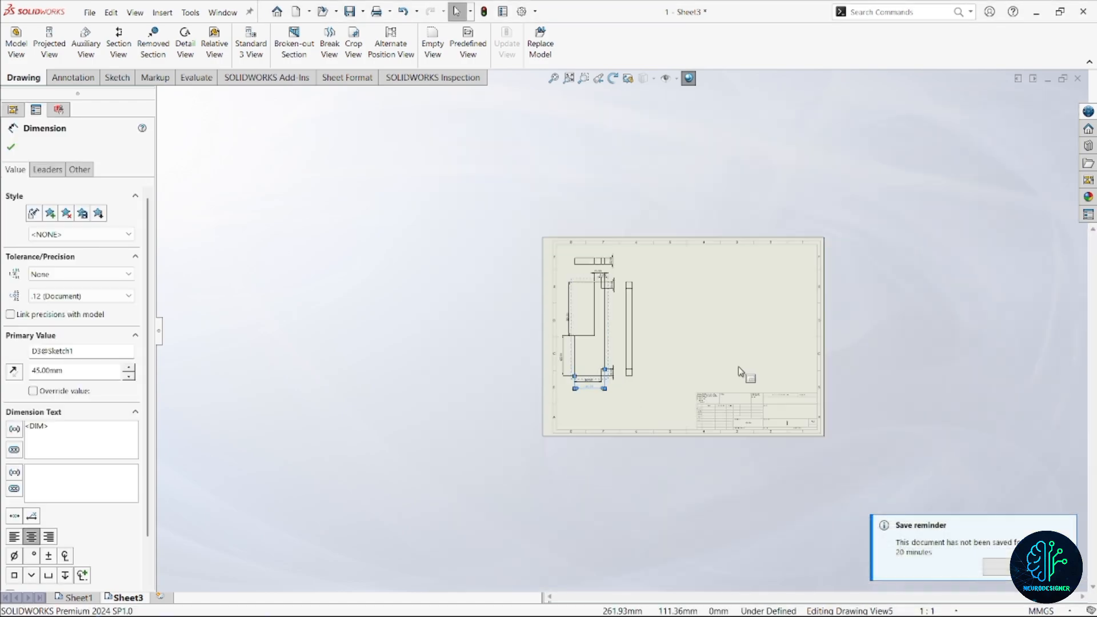
scroll(954, 292, "down", 2)
left_click(955, 291)
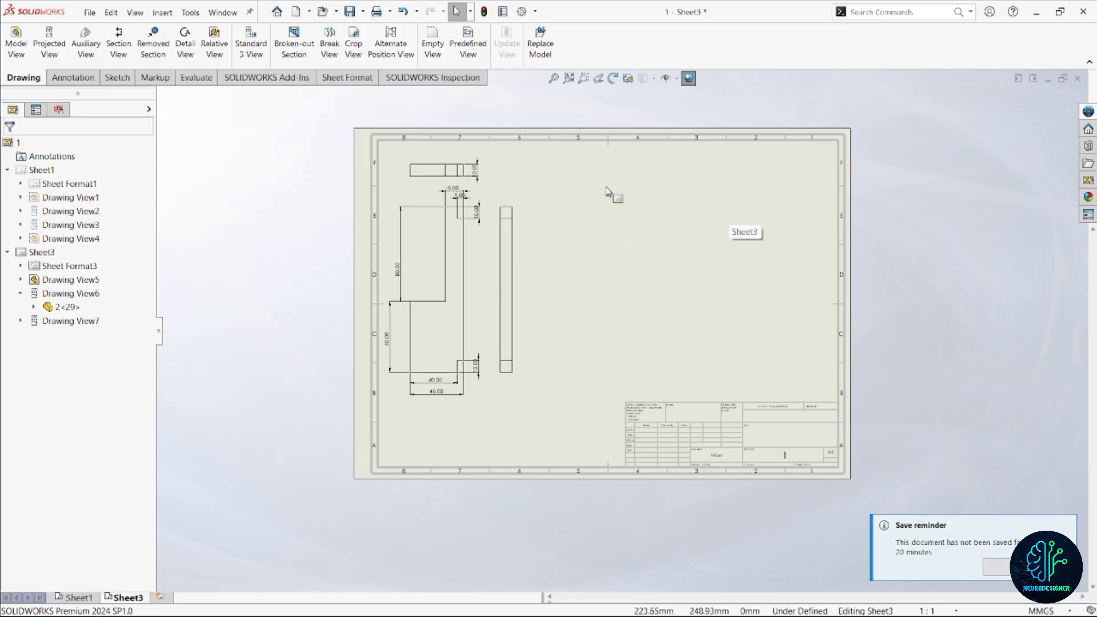
Step: Insert front, top and right model views of part file 3 together on the same sheet
left_click(16, 41)
left_click(80, 340)
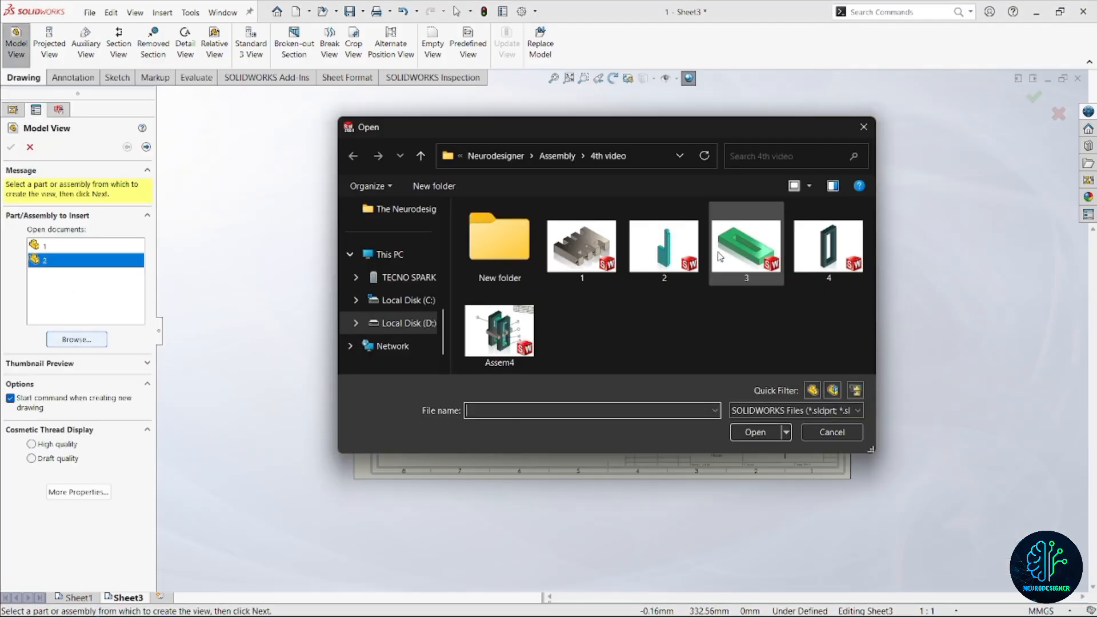
left_click(740, 246)
left_click(755, 433)
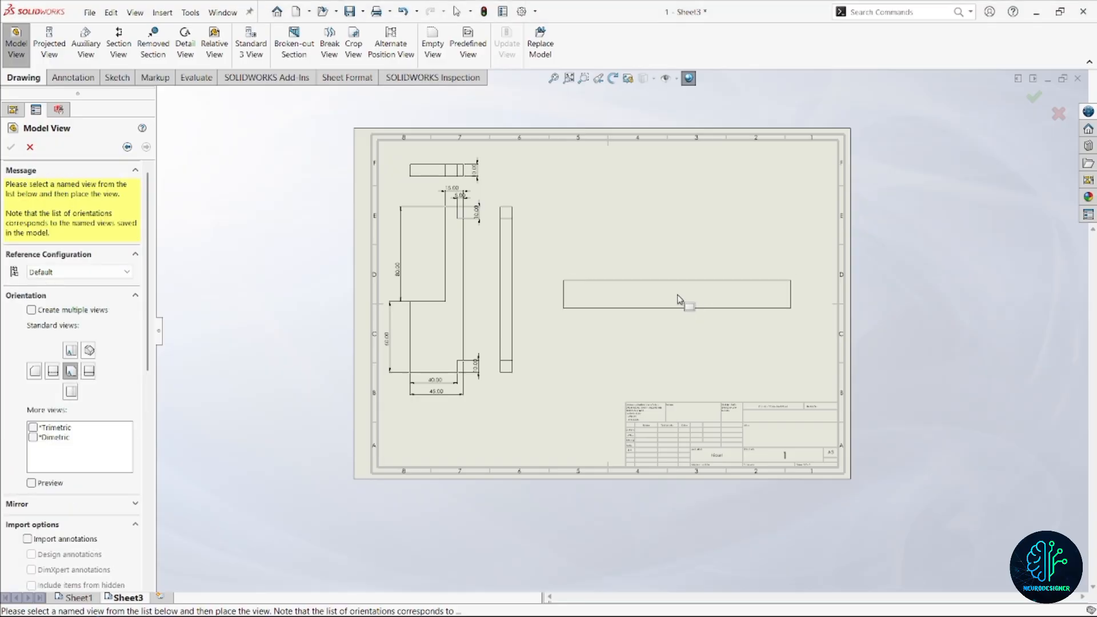
left_click(32, 312)
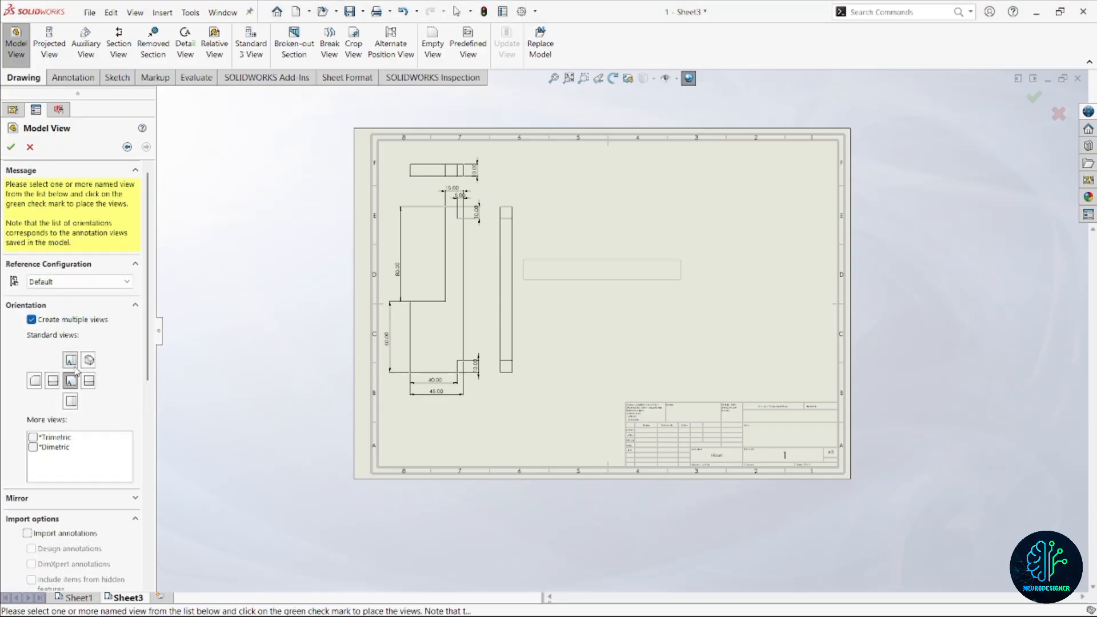
left_click(91, 380)
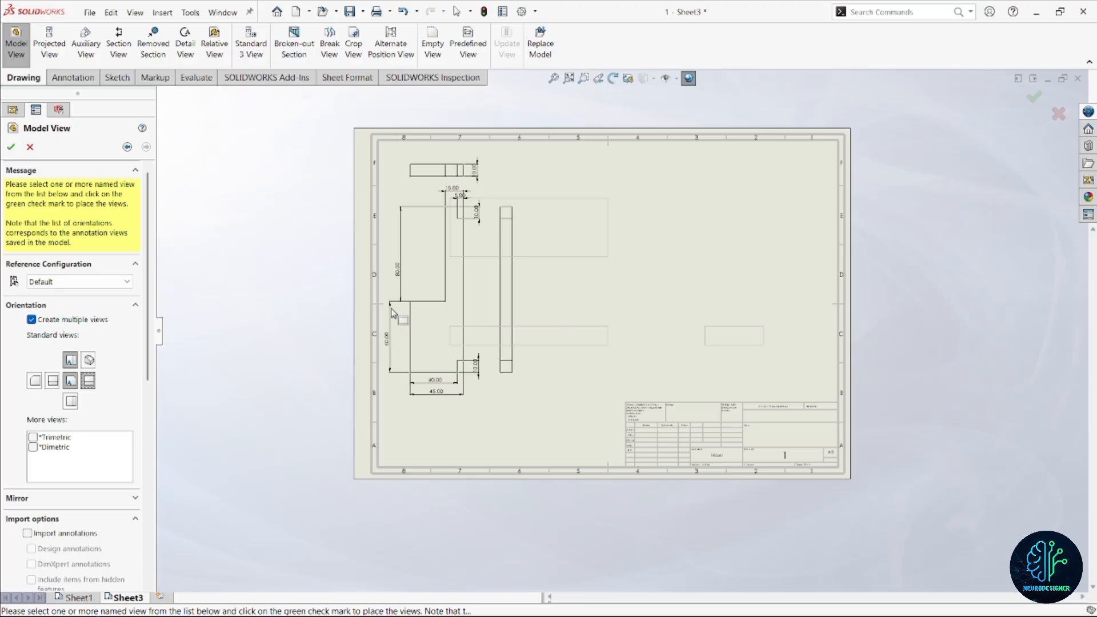
left_click(10, 146)
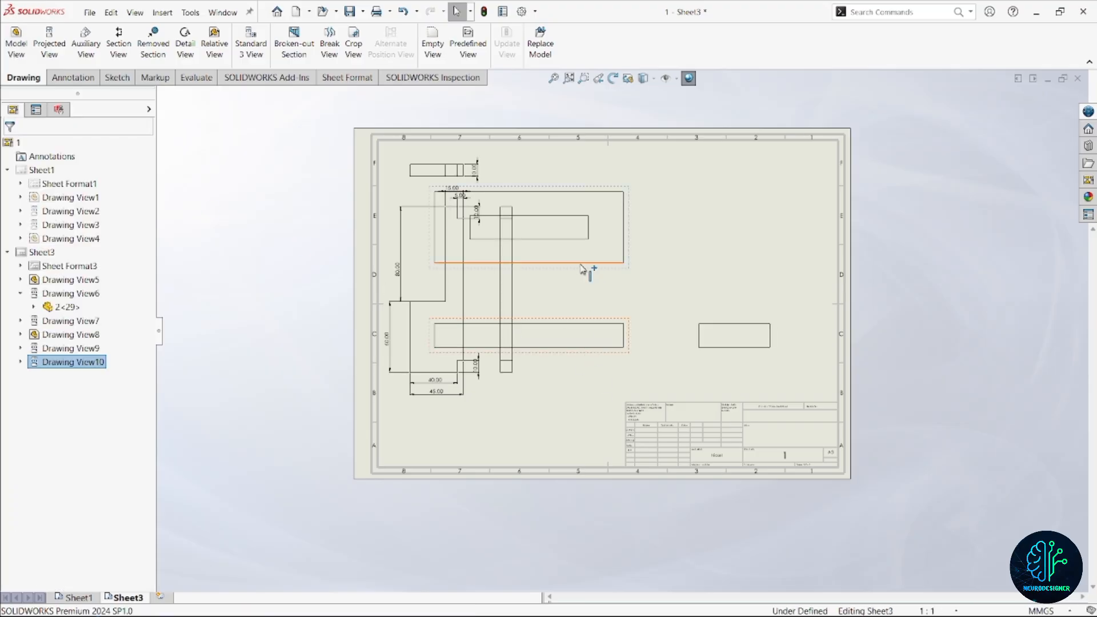
Step: Move part 3's three views clear of part 2's views, with the top view above the front view and the side view beside it
mouse_move(589, 269)
left_mouse_down()
mouse_move(684, 252)
mouse_move(679, 265)
left_mouse_up()
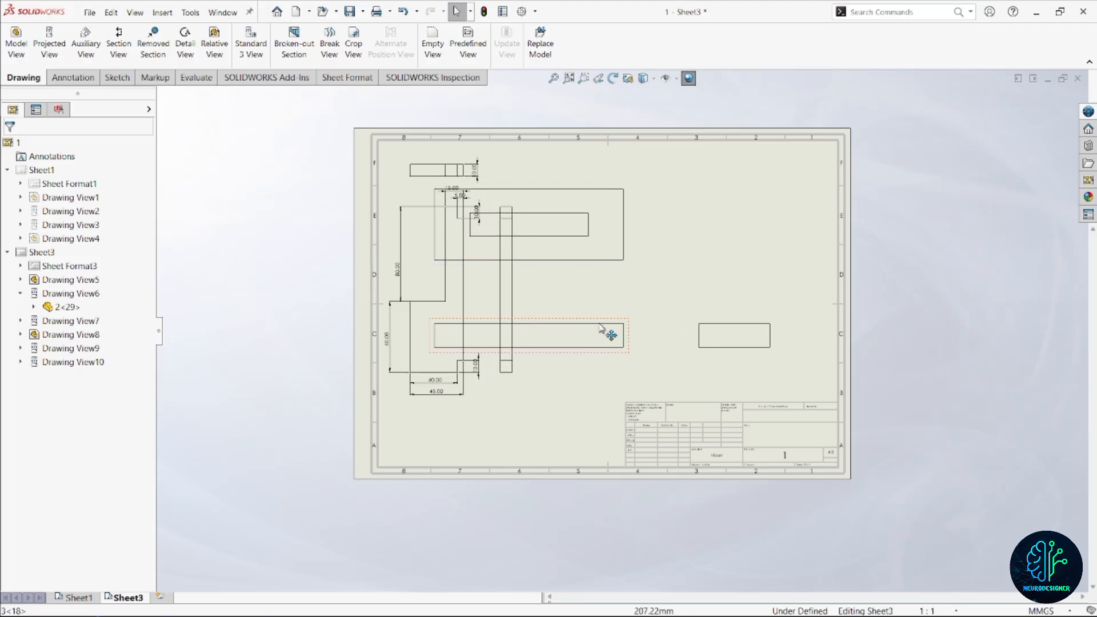
left_click_drag(598, 325, 716, 288)
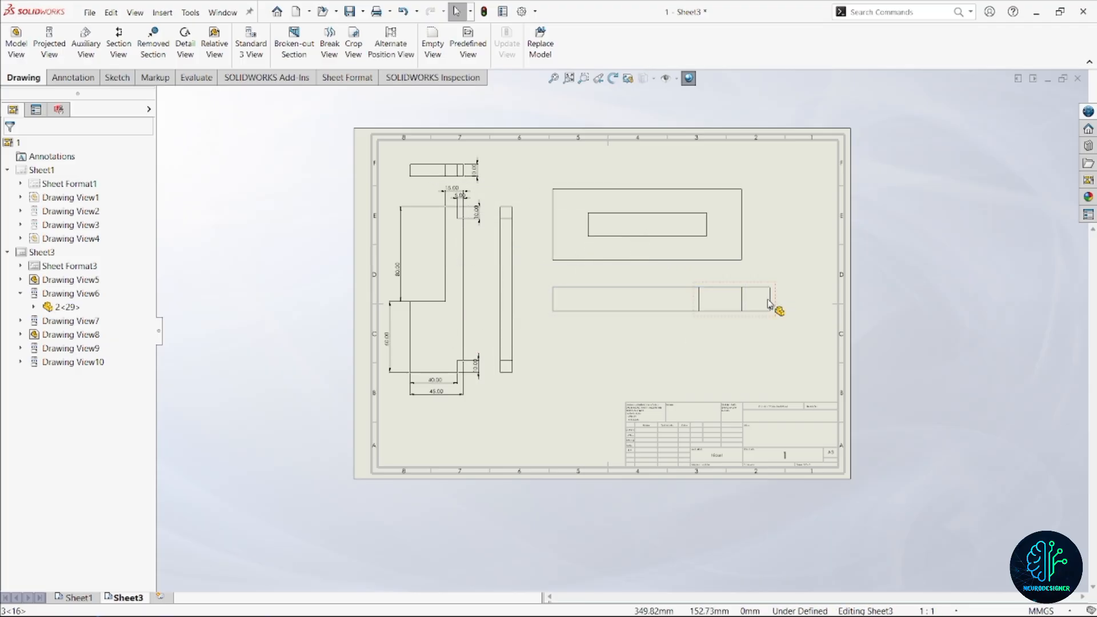
left_click(776, 308)
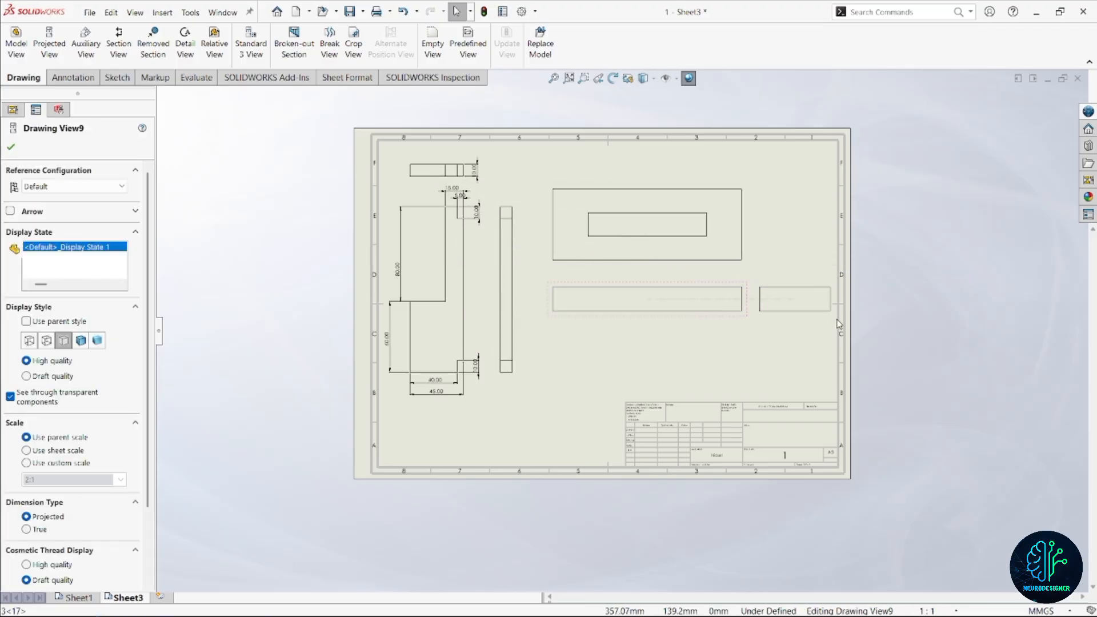
mouse_move(686, 262)
left_mouse_down()
mouse_move(699, 254)
mouse_move(688, 268)
left_mouse_up()
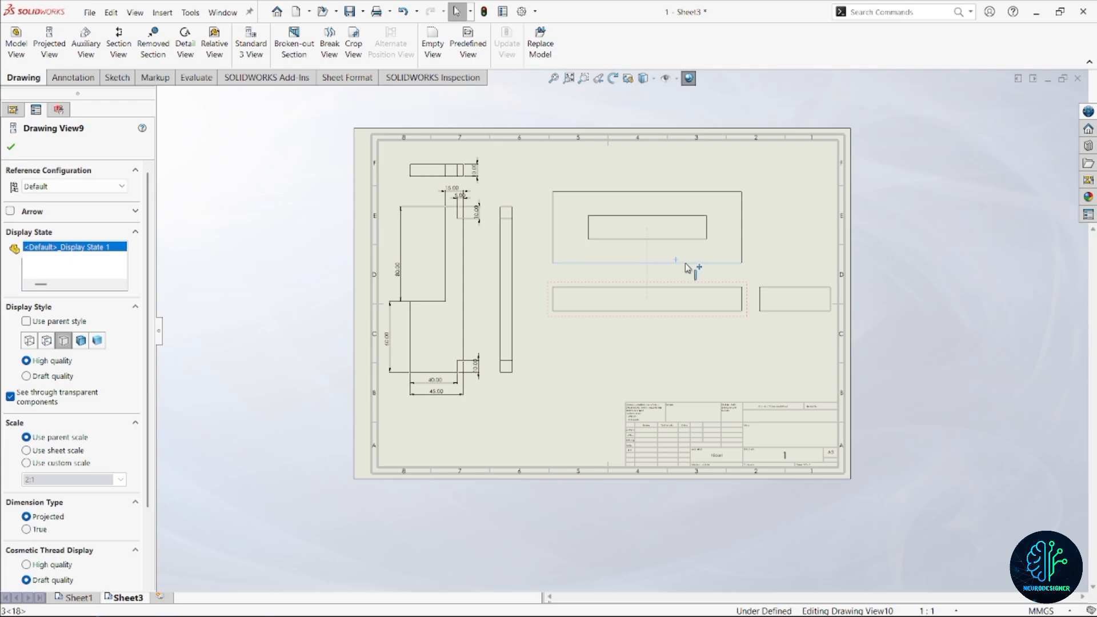
Step: Import the design annotations into part 3's top view
left_click(650, 264)
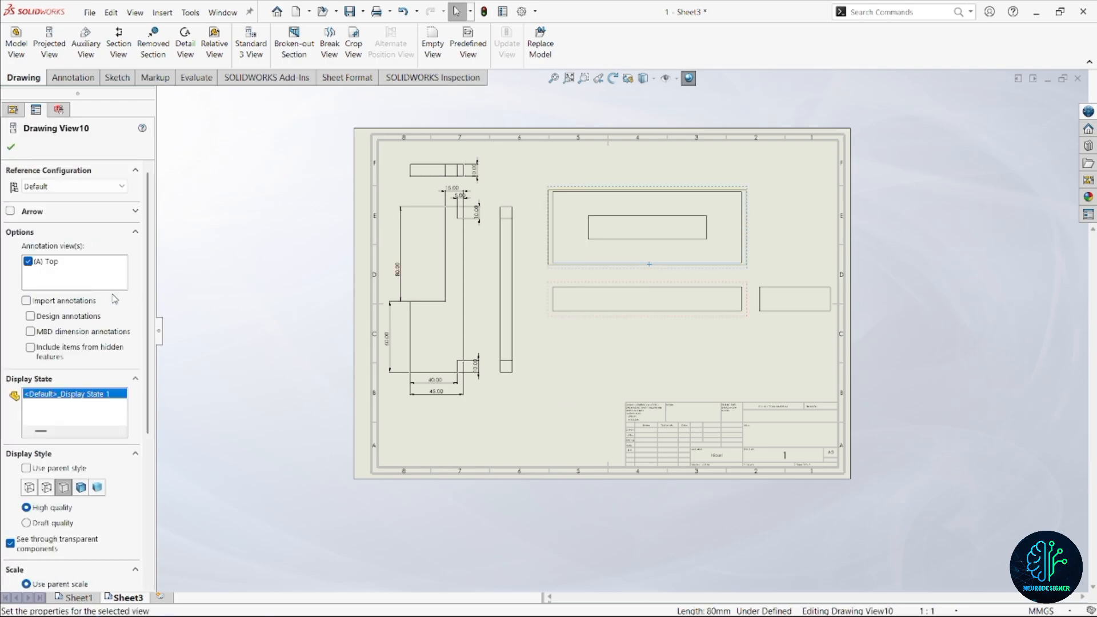
scroll(700, 285, "up", 1)
scroll(714, 289, "down", 2)
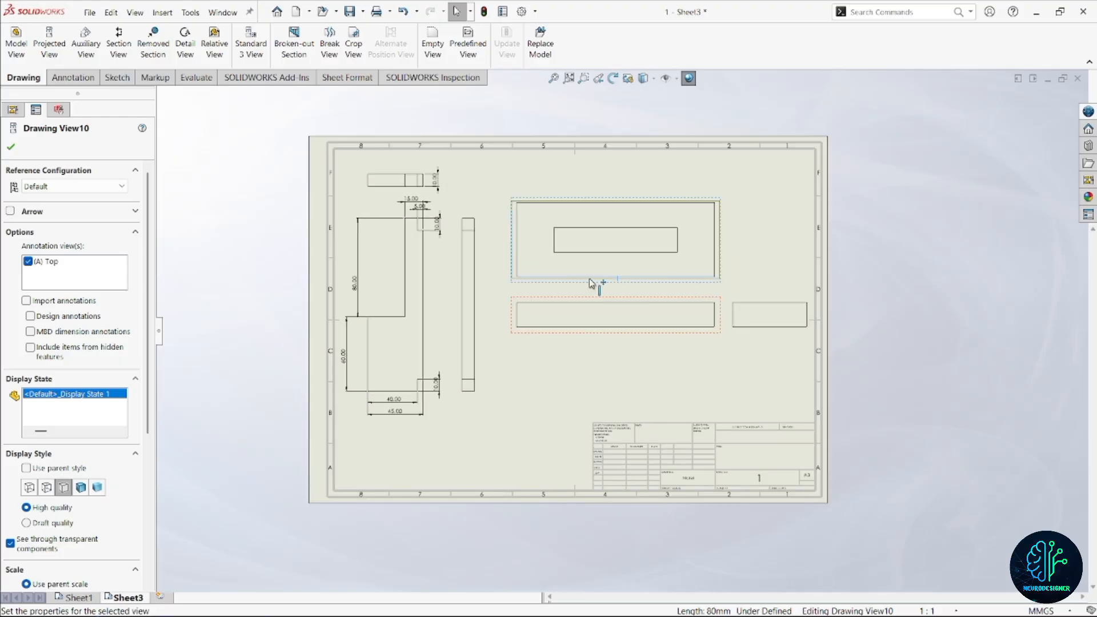
scroll(594, 287, "down", 2)
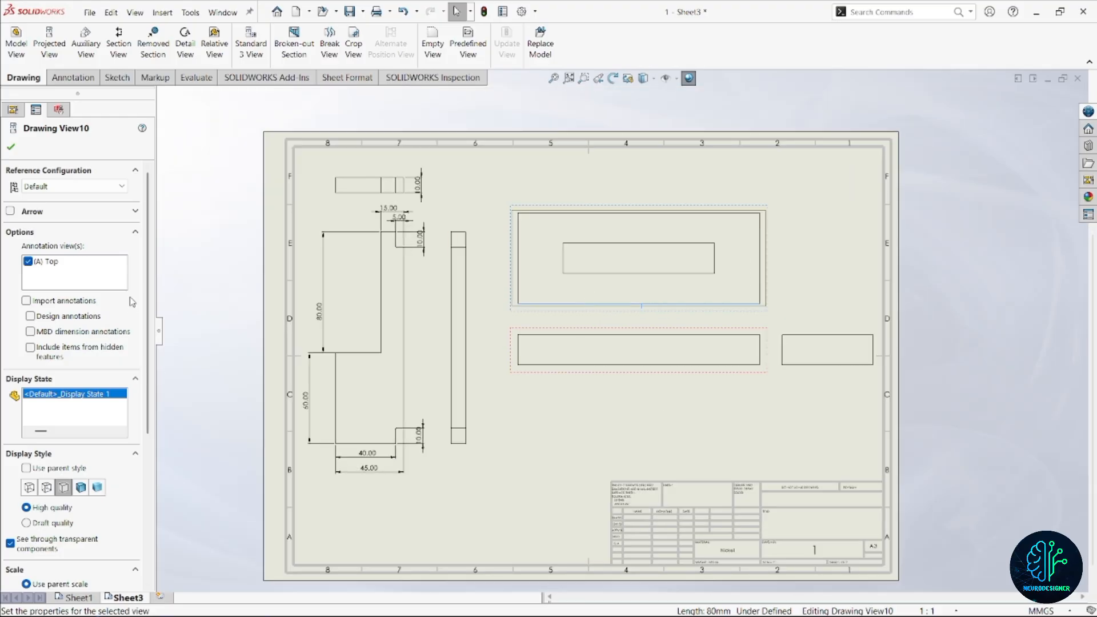
left_click(27, 300)
left_click(30, 316)
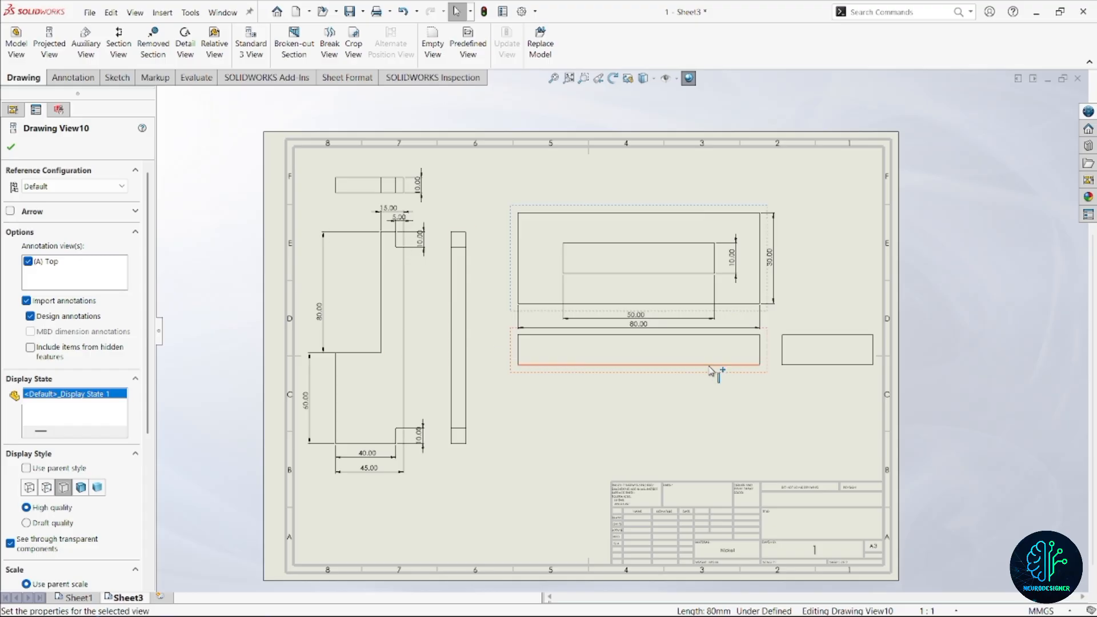
Step: Set a custom scale of 2:2 for part 3's top view
scroll(623, 332, "up", 1)
scroll(697, 380, "down", 2)
scroll(698, 381, "up", 1)
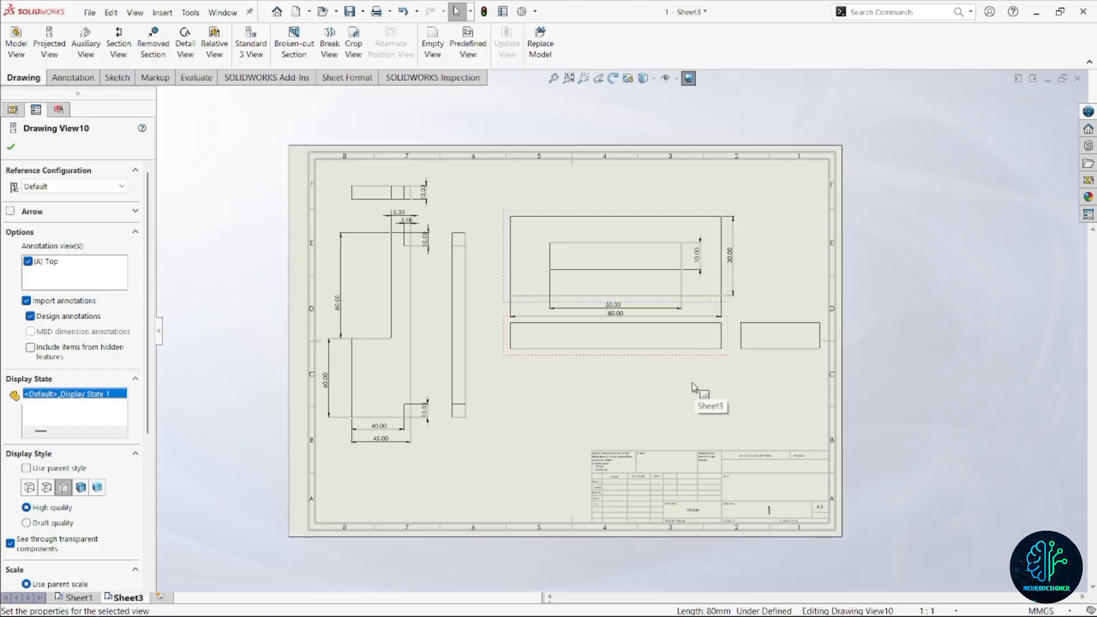
scroll(697, 384, "up", 1)
scroll(650, 360, "down", 2)
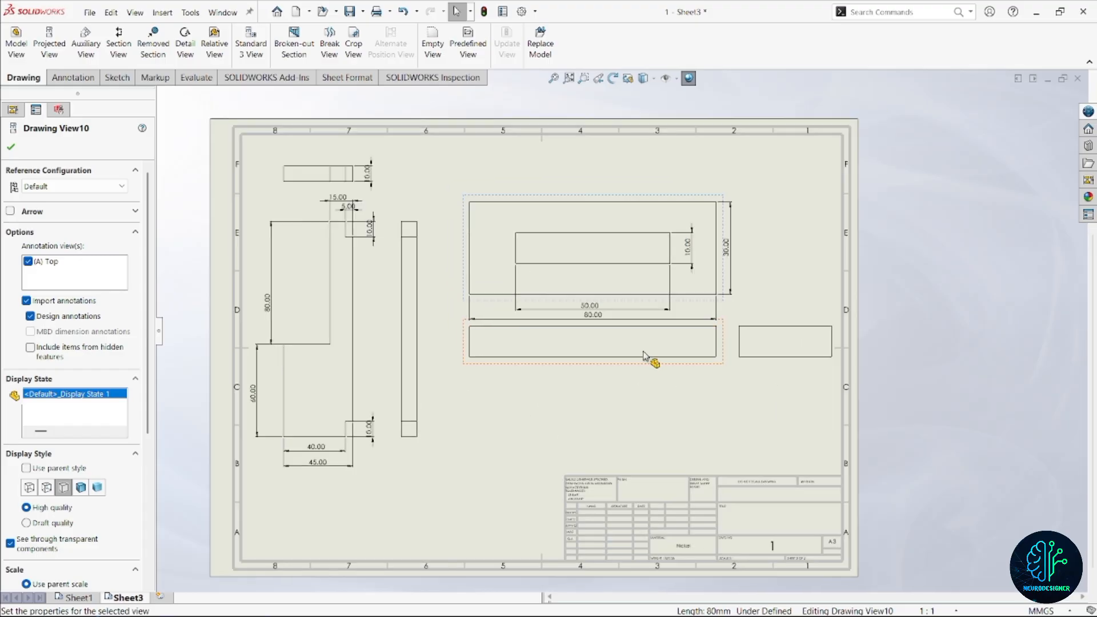
scroll(595, 343, "up", 2)
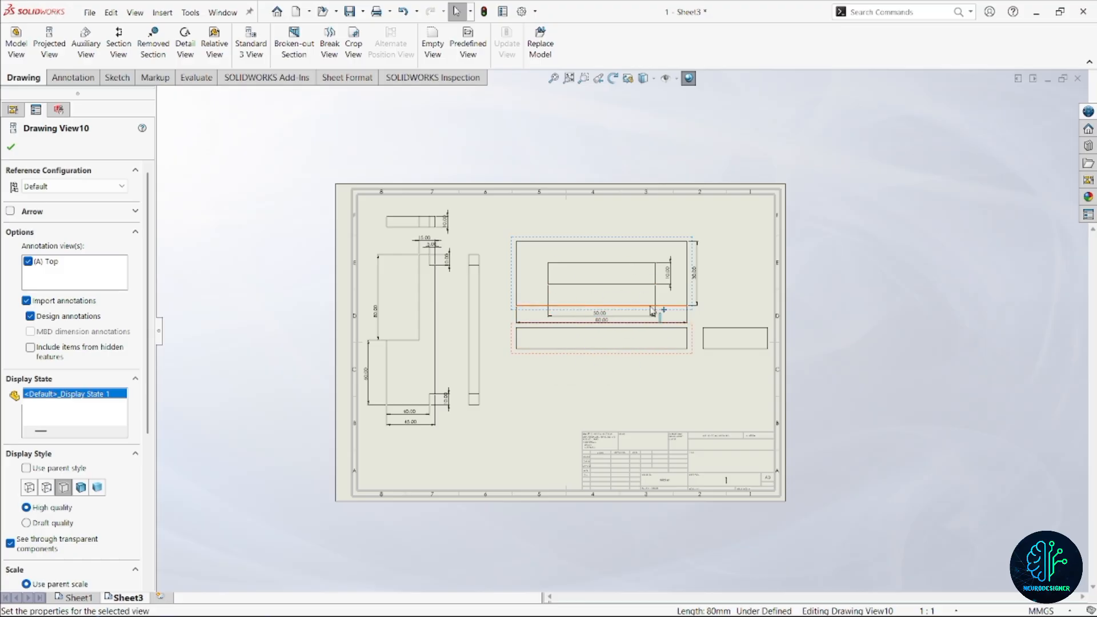
scroll(113, 408, "down", 5)
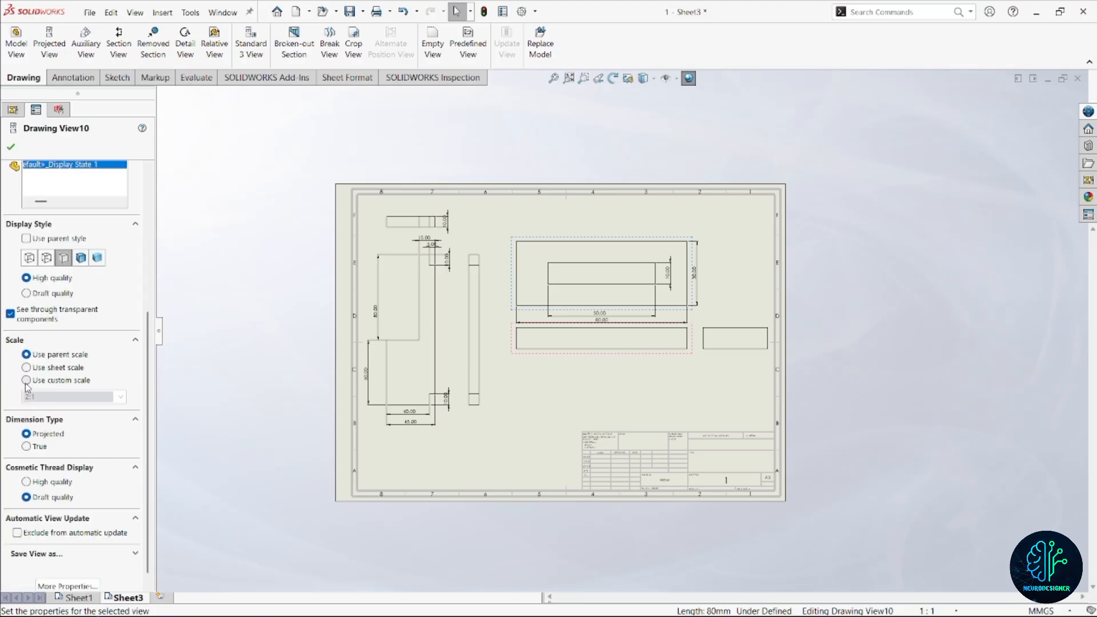
left_click(26, 380)
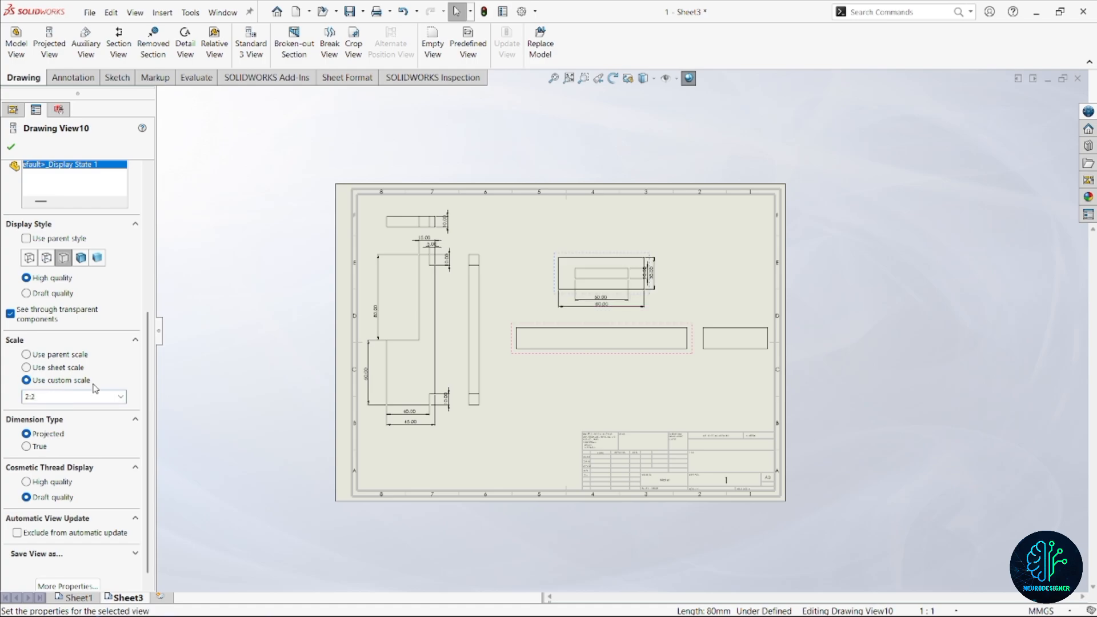
left_click(13, 148)
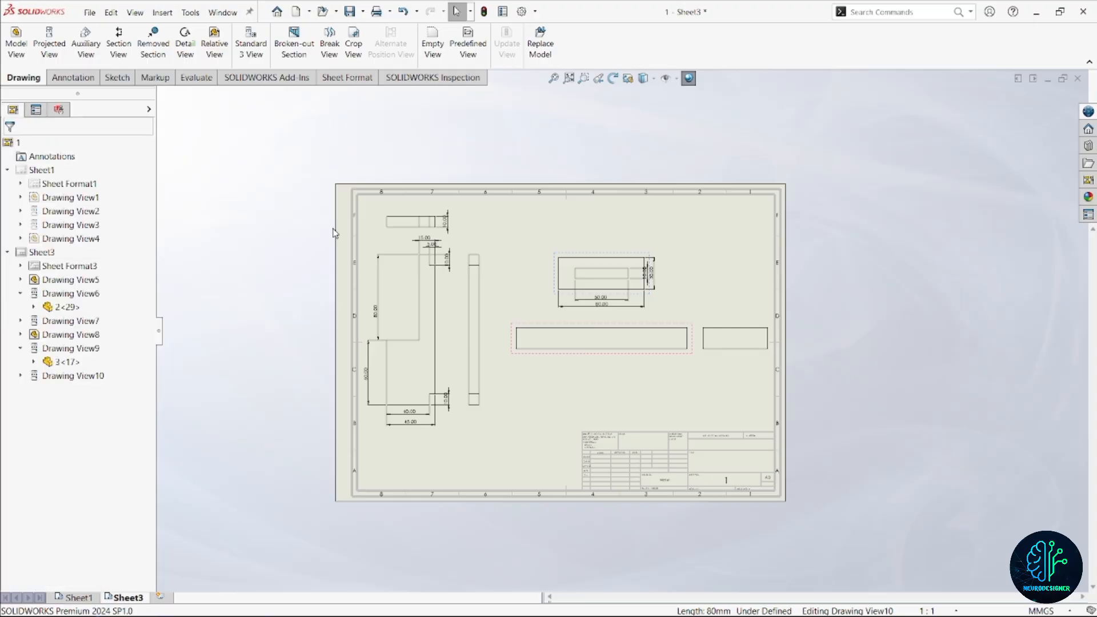
Step: Select part 3's front and side views together and apply a custom scale of 2:2 to both
left_click(589, 353, "ctrl")
left_click(726, 355, "ctrl")
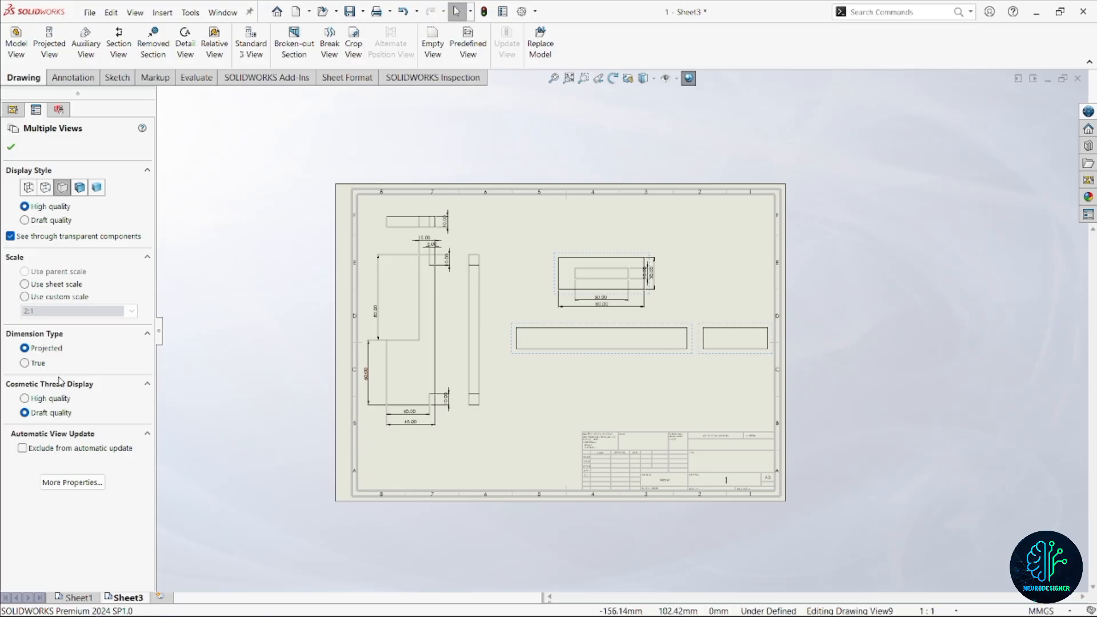
left_click(33, 297)
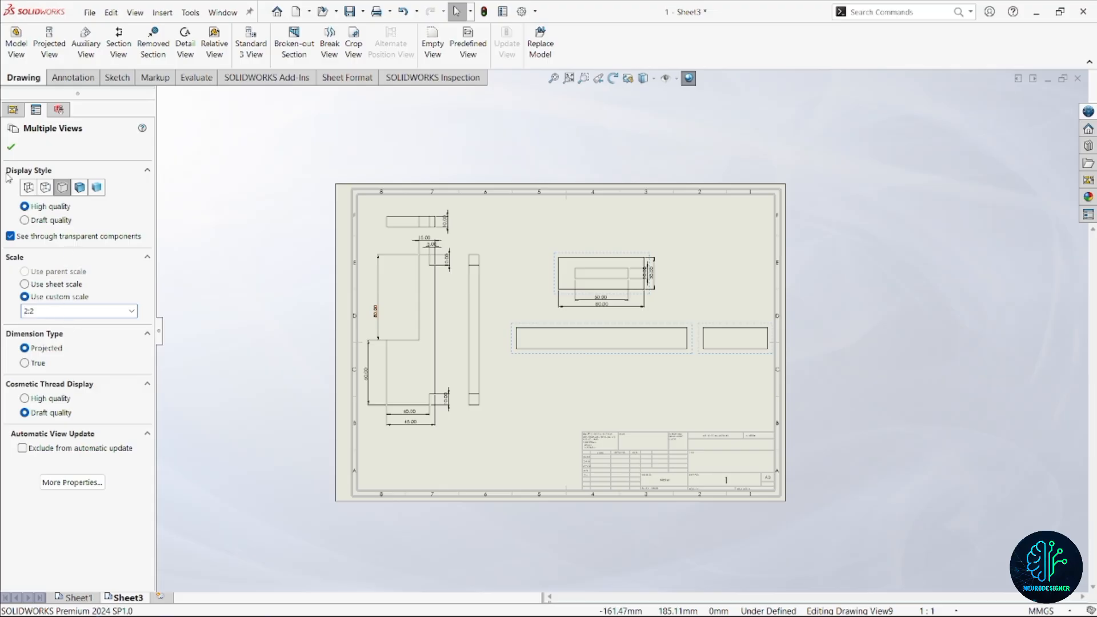
key("Return")
scroll(671, 347, "down", 2)
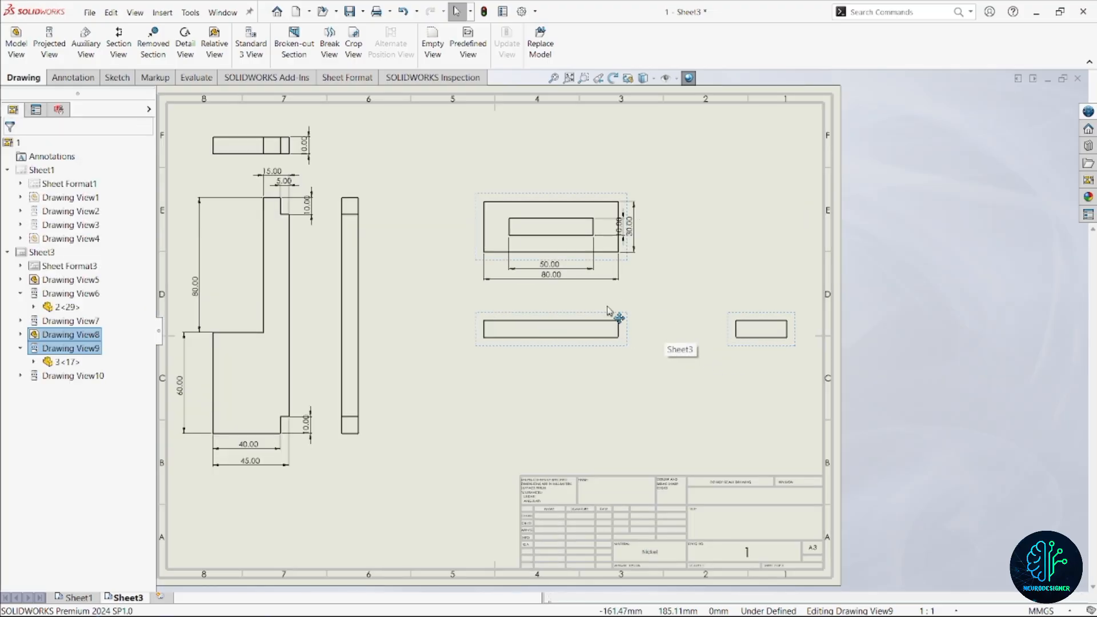
Step: Move part 3's front view slightly up the sheet, together with its aligned views
mouse_move(592, 312)
left_mouse_down()
mouse_move(594, 295)
mouse_move(595, 305)
mouse_move(627, 286)
left_mouse_up()
left_click(601, 327)
left_click(632, 359)
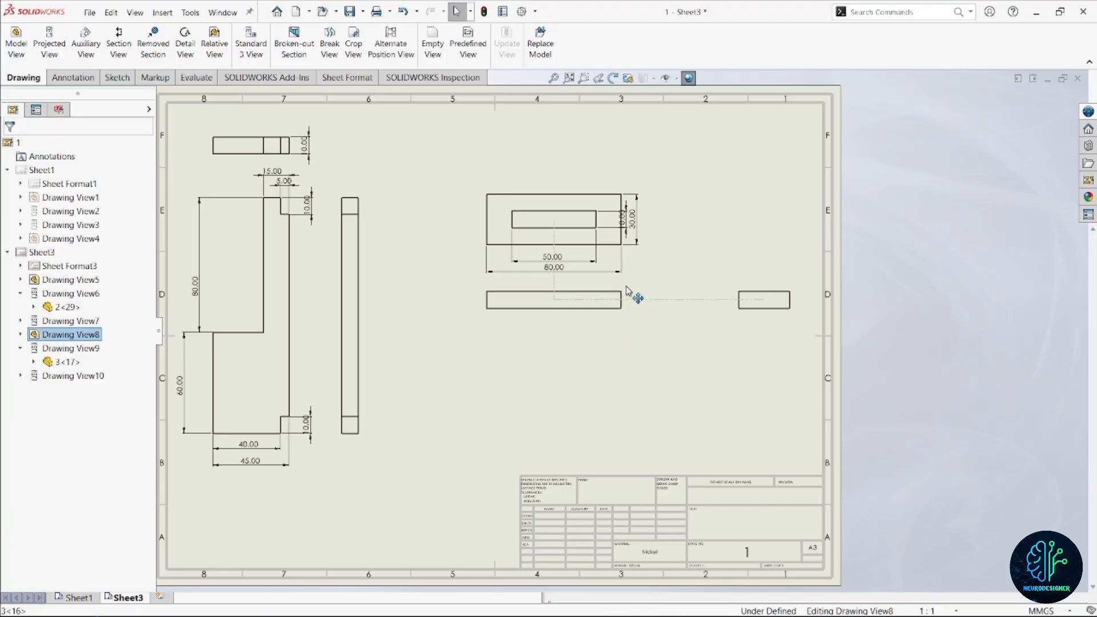
Step: Open Sheet3's sheet format for editing at the title block
scroll(624, 328, "up", 4)
scroll(626, 324, "down", 3)
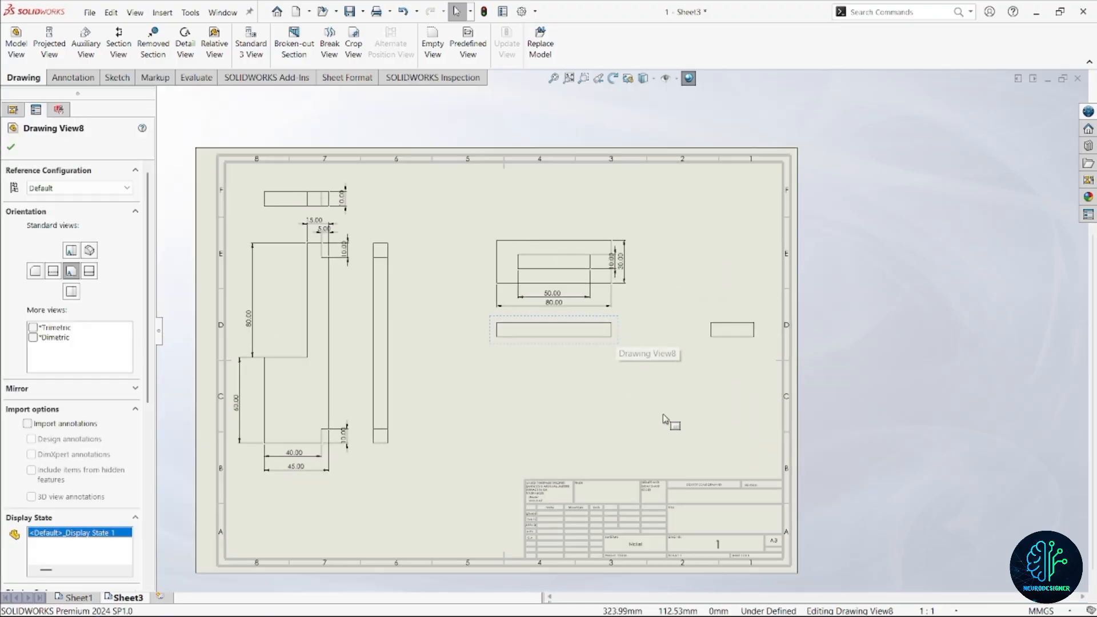
scroll(694, 523, "up", 2)
scroll(693, 523, "down", 4)
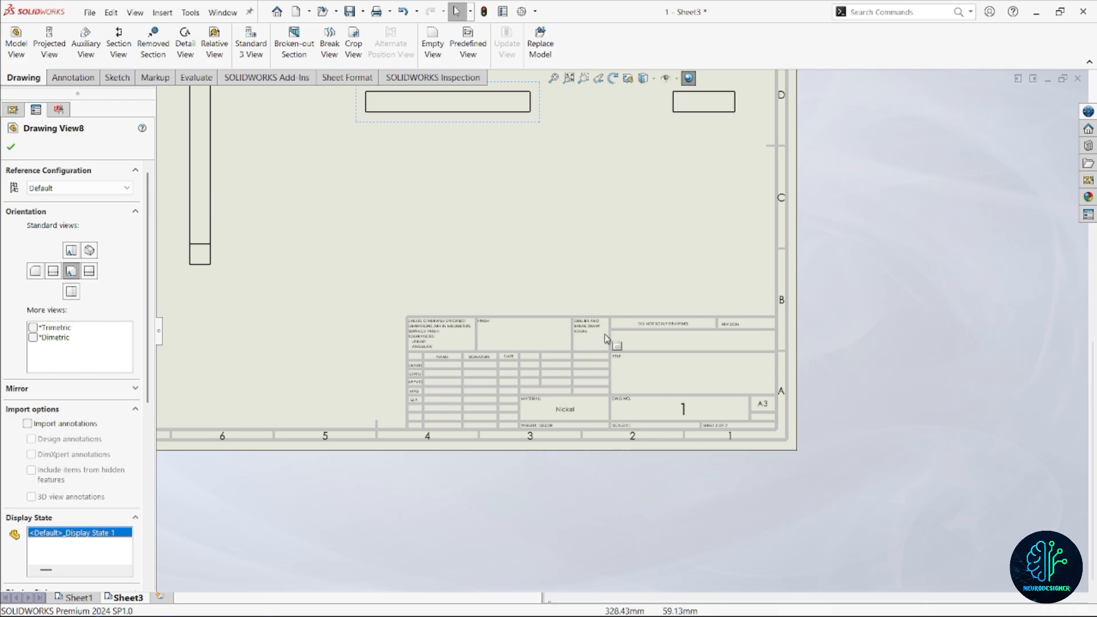
left_click(346, 78)
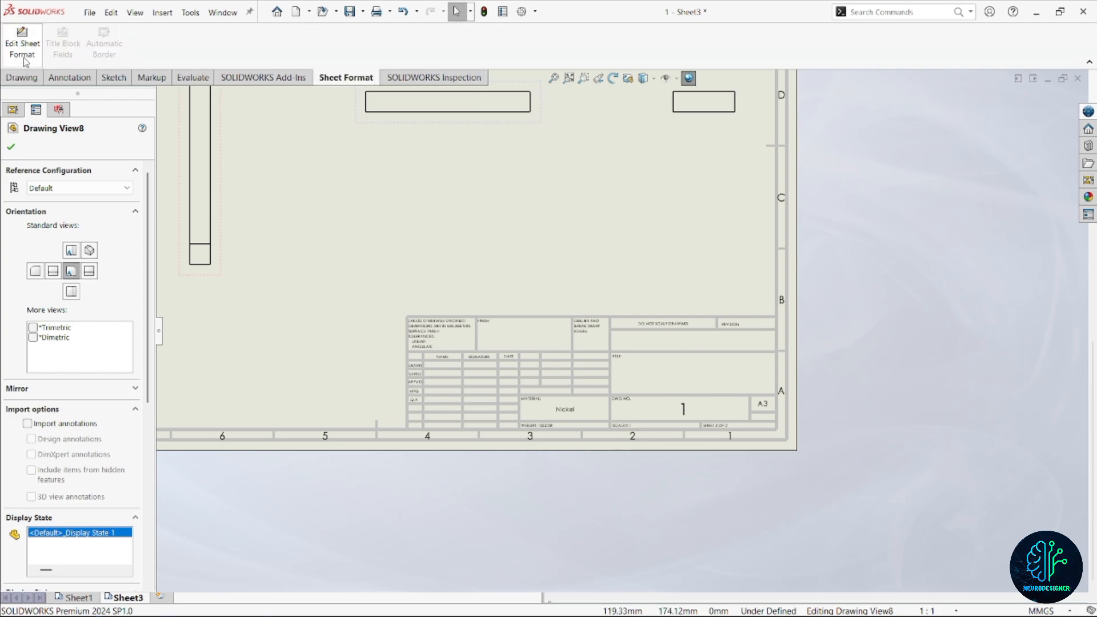
left_click(11, 144)
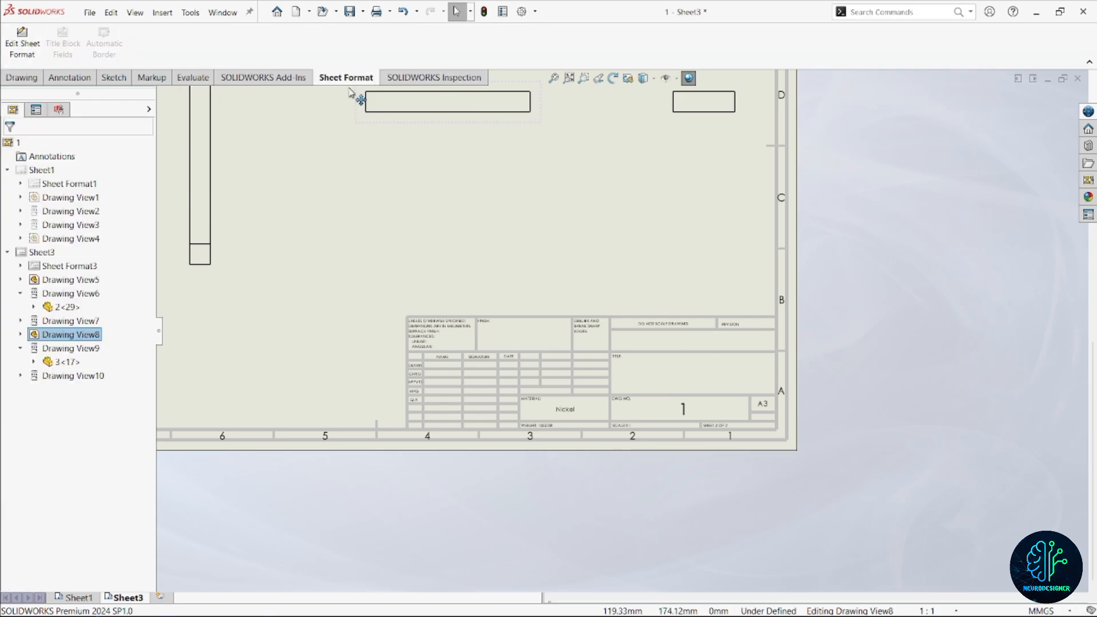
right_click(39, 257)
left_click(80, 290)
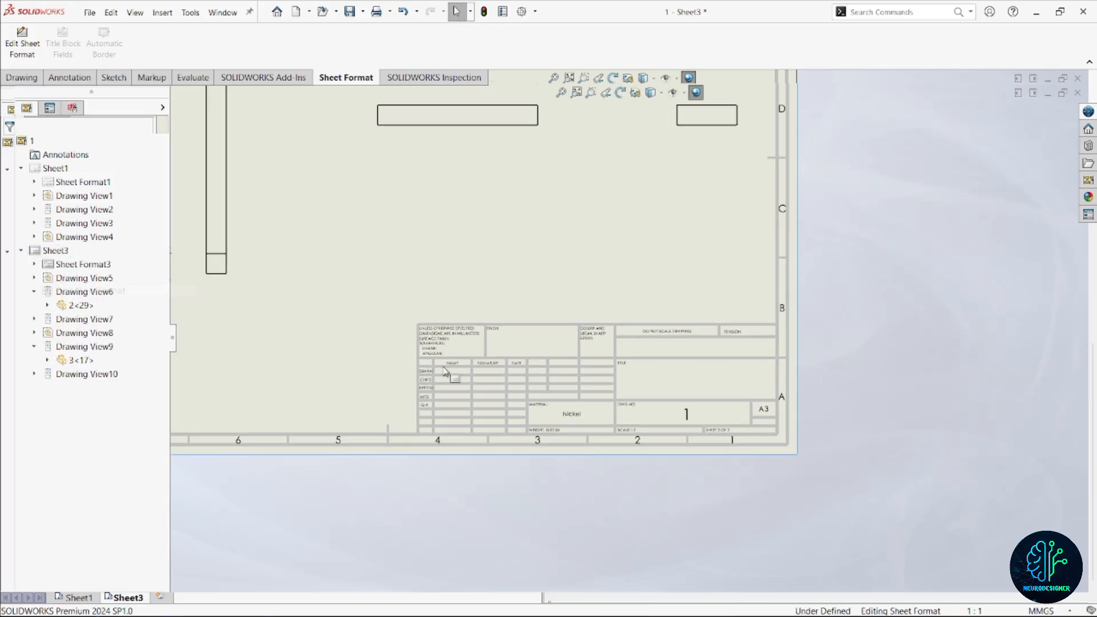
scroll(751, 408, "down", 6)
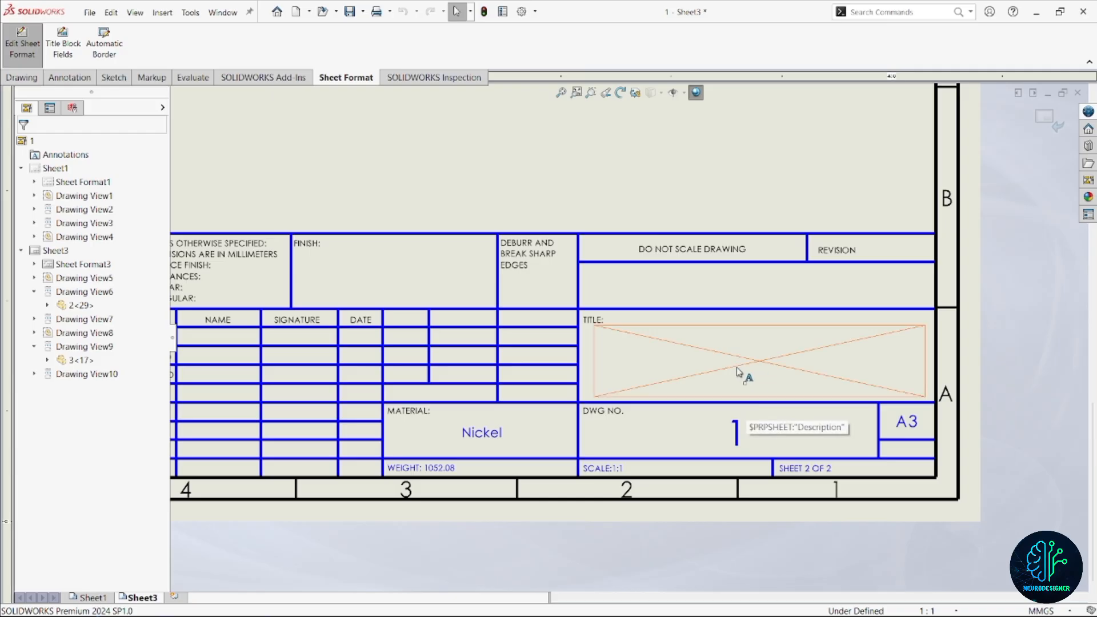
Step: Enter "Drawing 2" in the title field of the title block
double_click(739, 372)
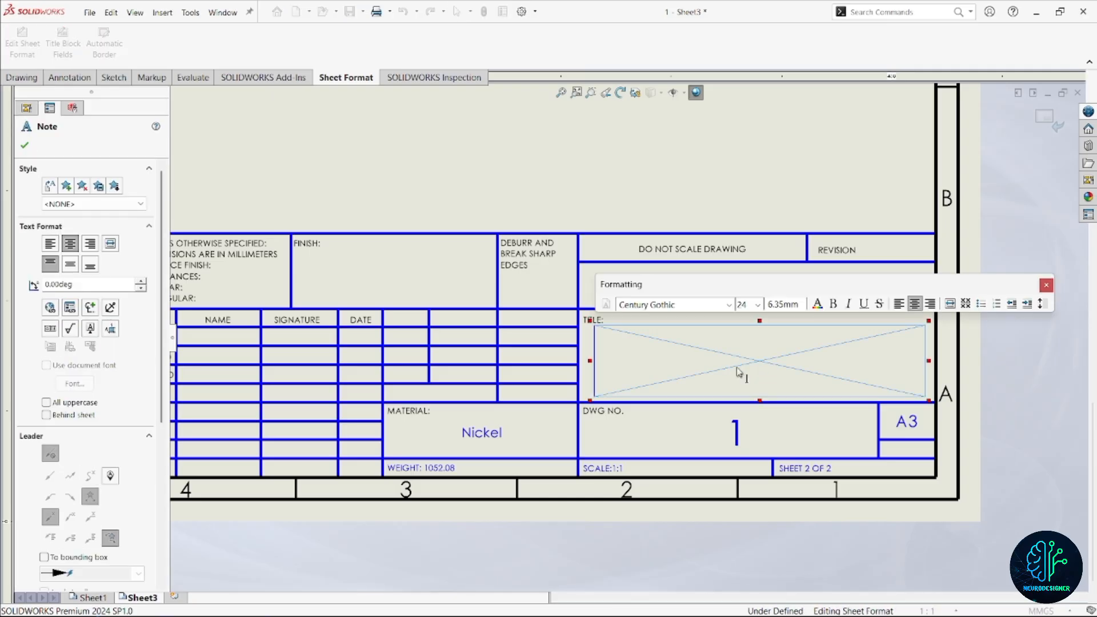
type("Drawing ")
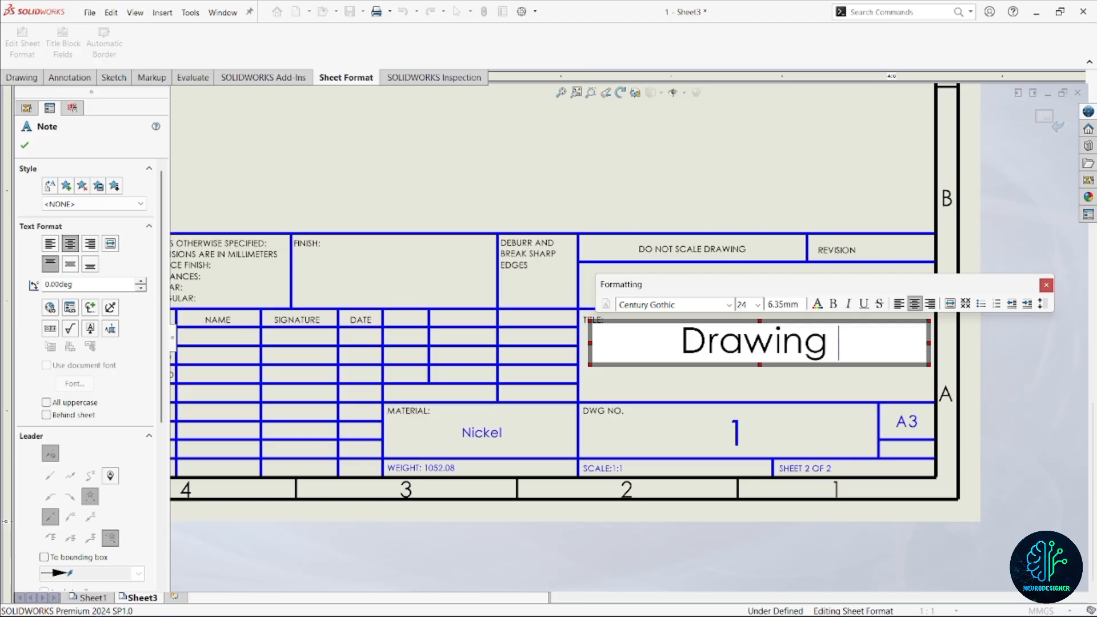
type("2")
key("Return")
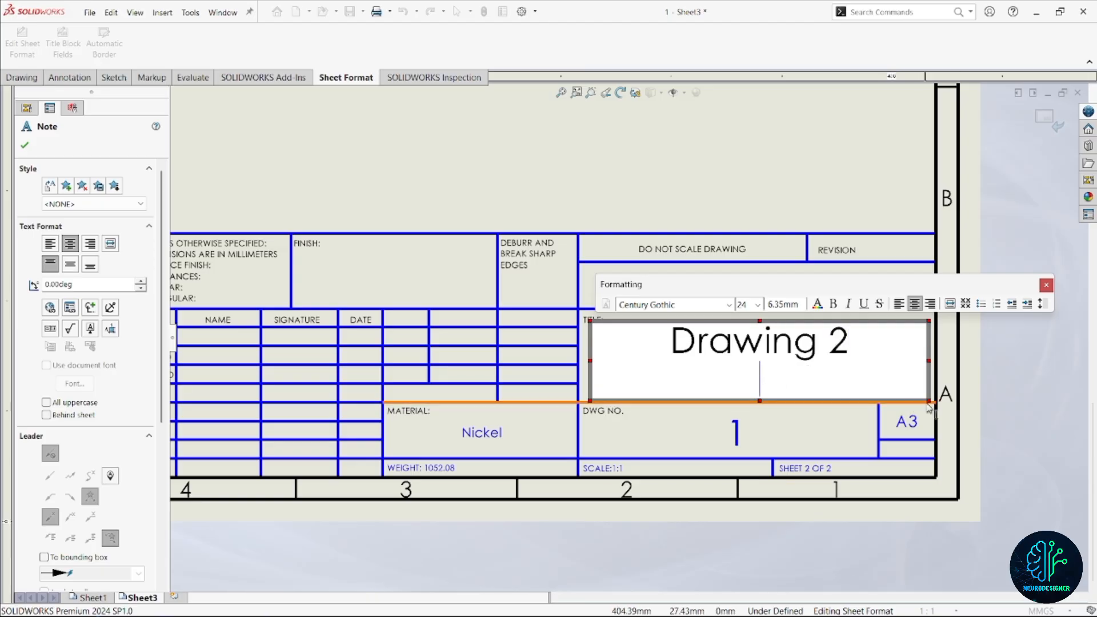
key("BackSpace")
key("Escape")
Step: Exit sheet format editing and return to the views on Sheet3
scroll(771, 352, "up", 1)
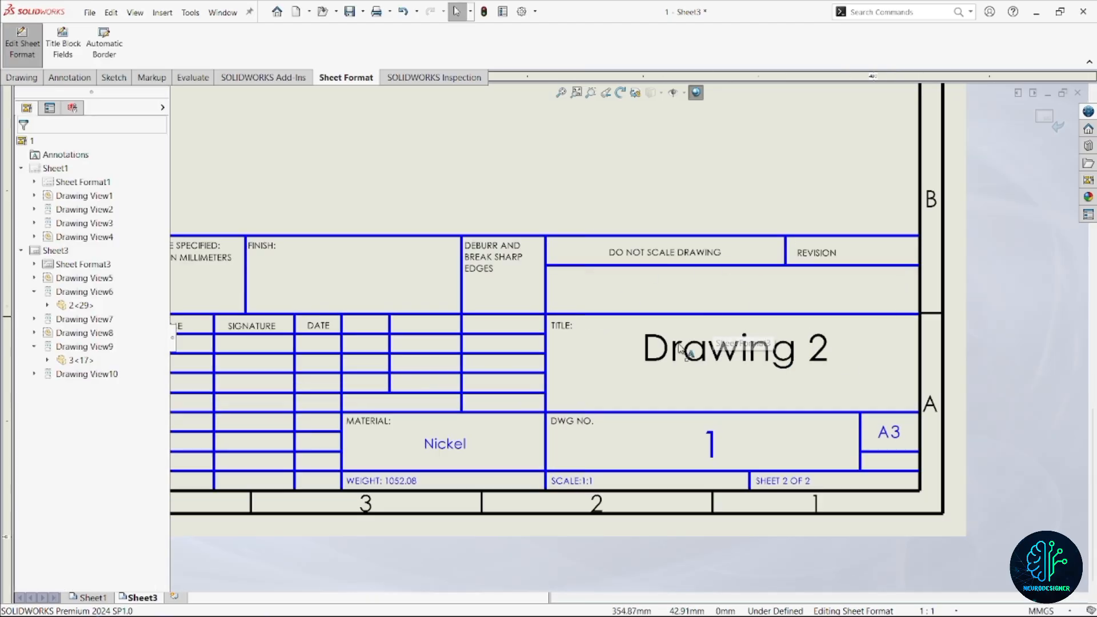
scroll(614, 320, "up", 2)
scroll(479, 419, "up", 2)
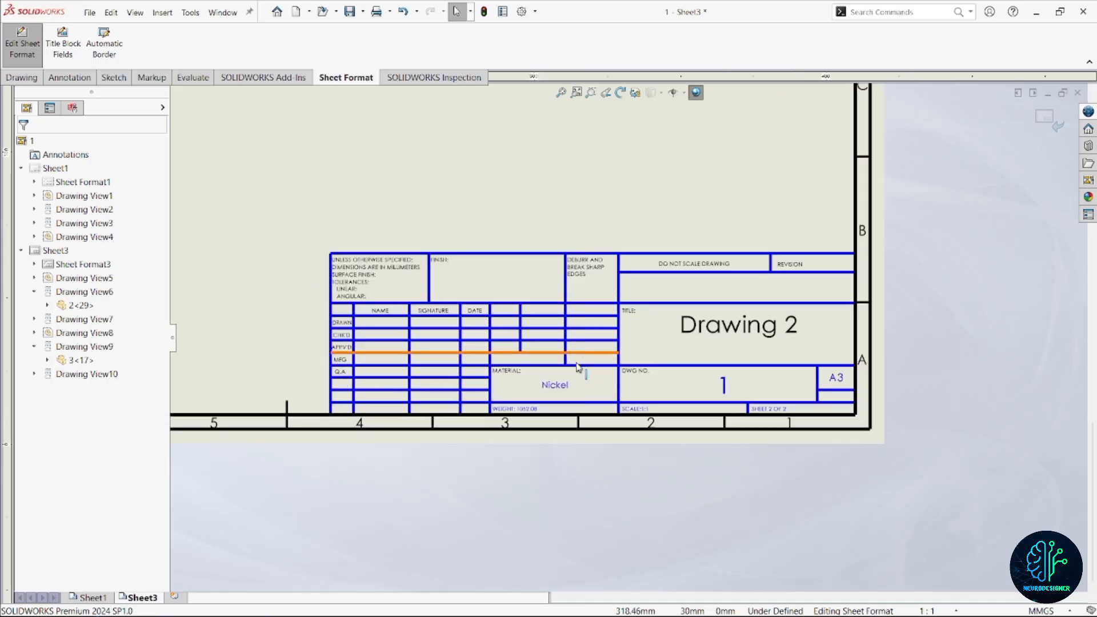
scroll(514, 406, "down", 2)
scroll(565, 394, "up", 4)
scroll(632, 350, "down", 3)
scroll(641, 363, "up", 4)
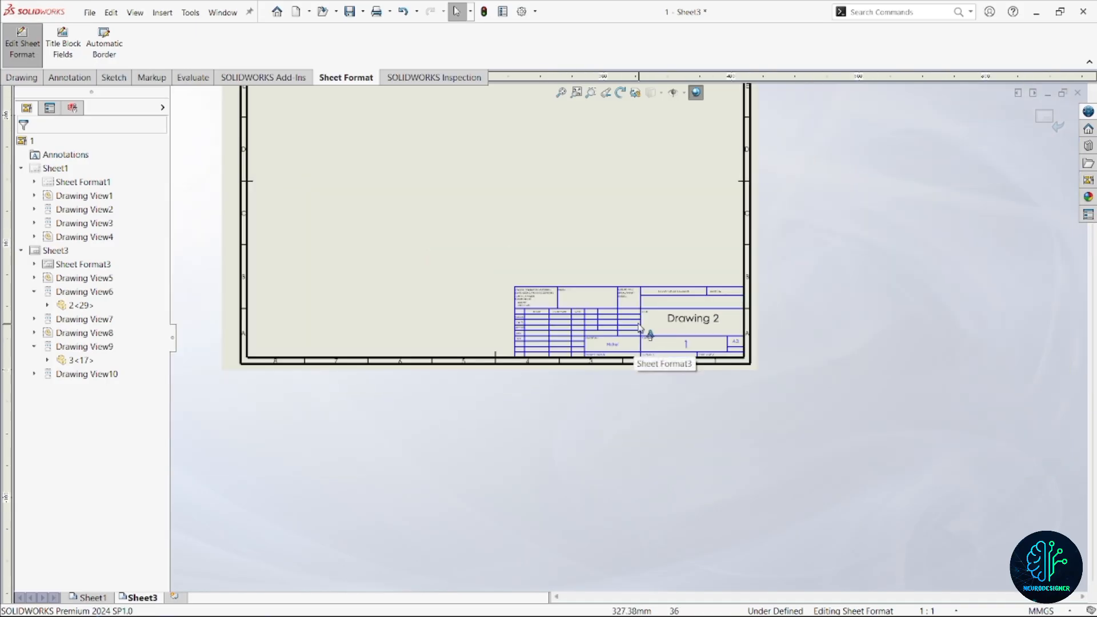
left_click(1045, 116)
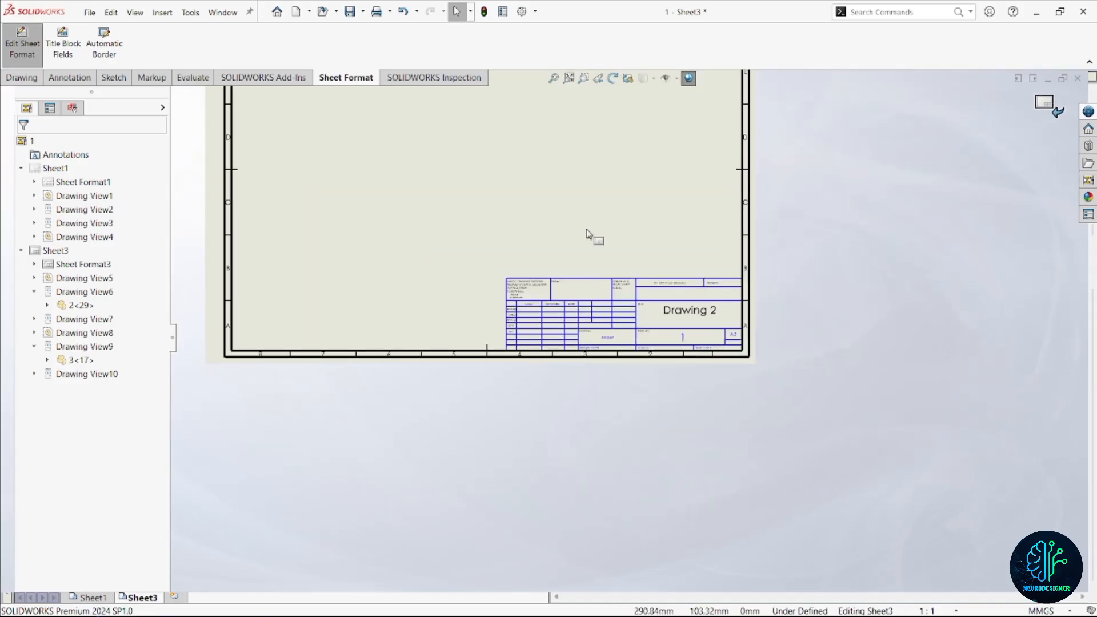
scroll(584, 238, "up", 4)
scroll(572, 295, "down", 2)
scroll(570, 294, "down", 1)
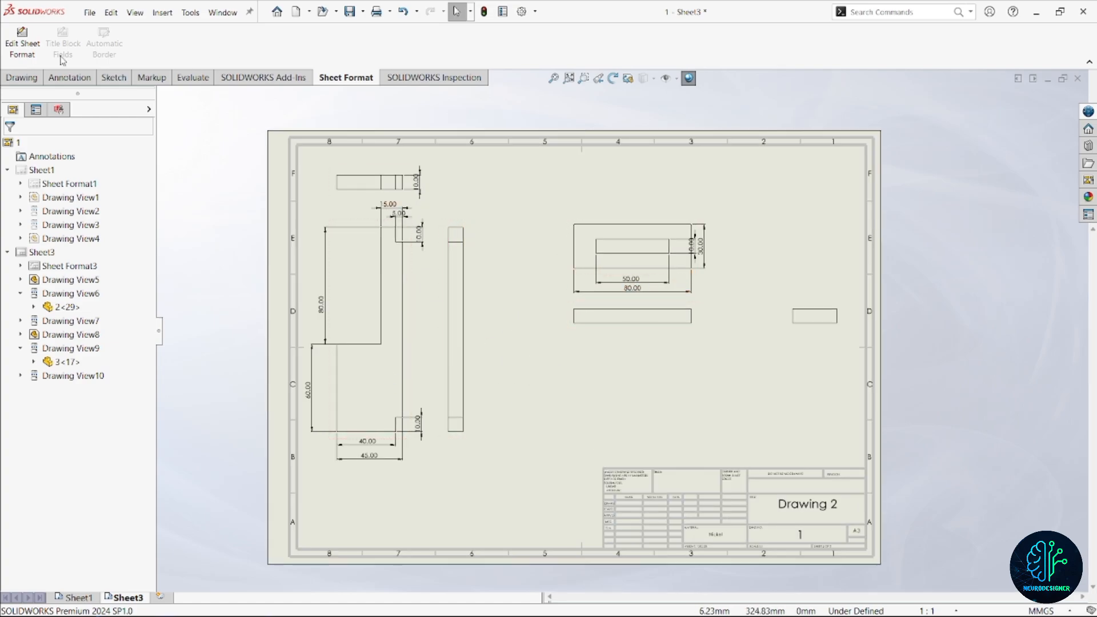
Step: Project an isometric view from part 2's front view and place it between part 2's side view and part 3's views
left_click(22, 78)
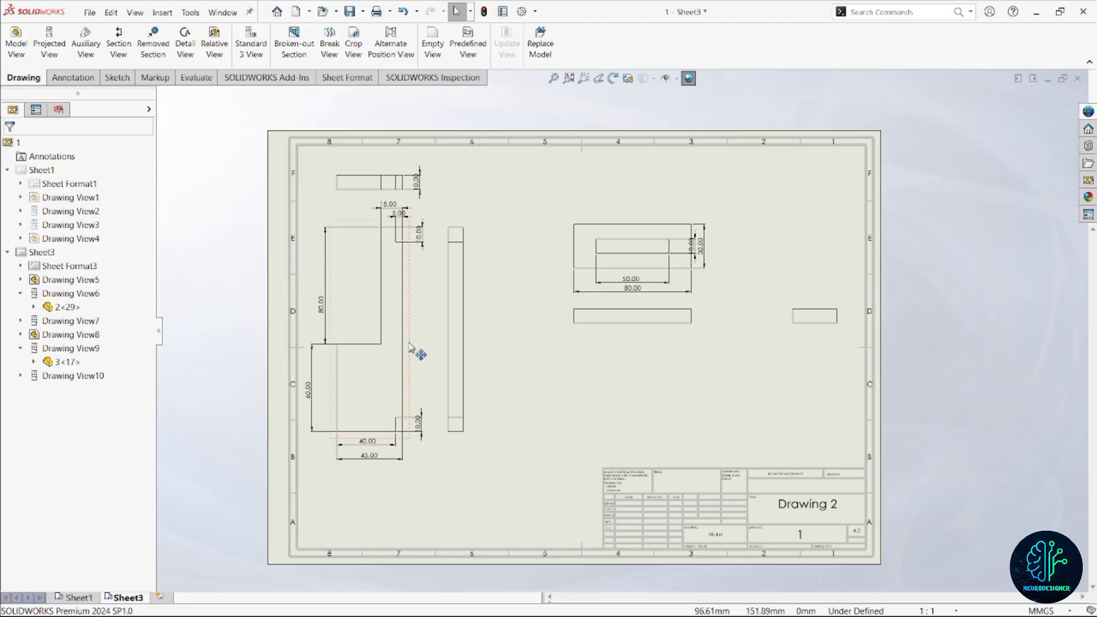
left_click(51, 53)
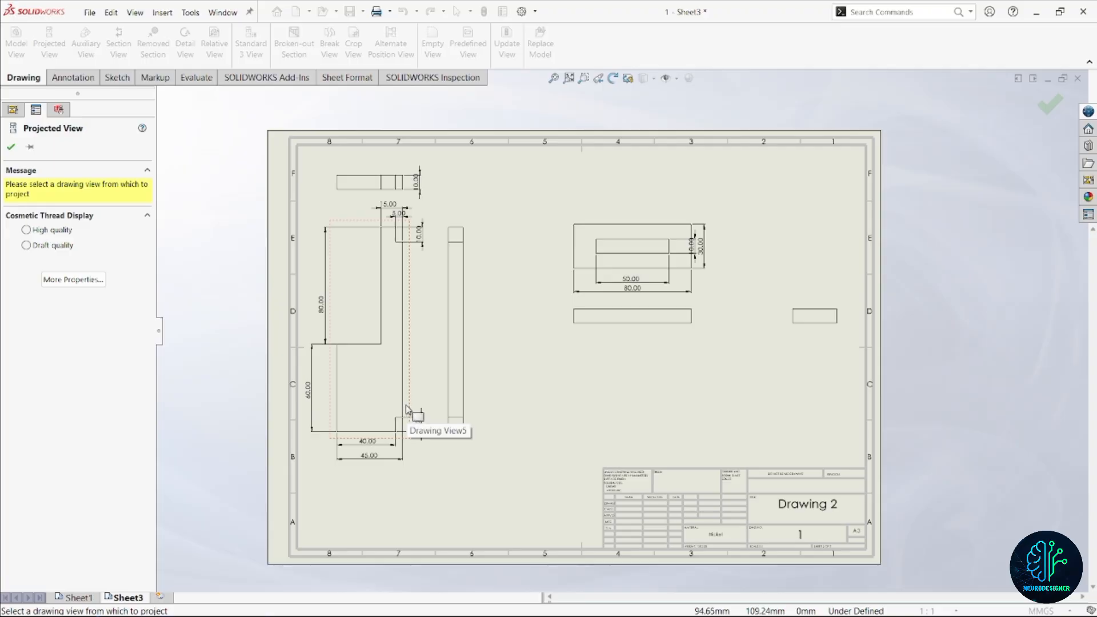
left_click(412, 382)
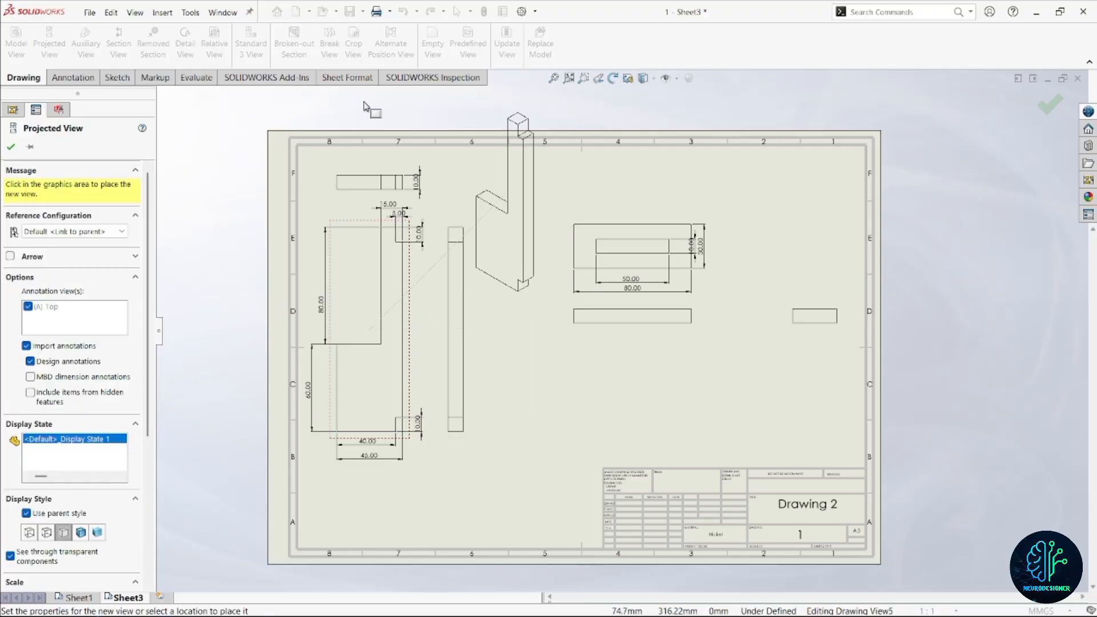
scroll(532, 181, "up", 2)
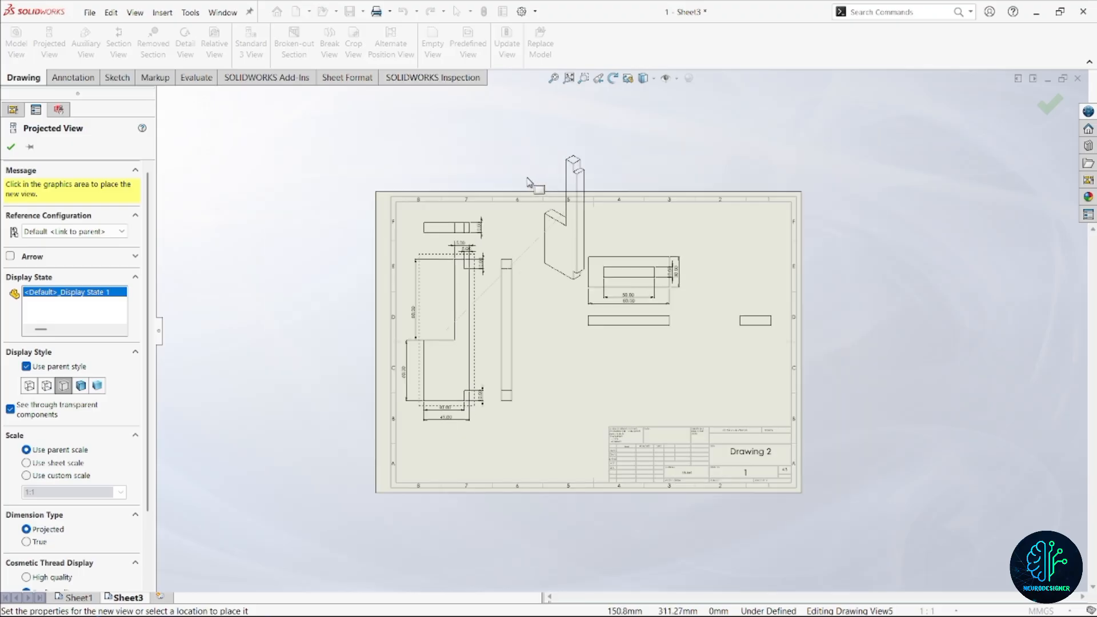
scroll(547, 250, "down", 4)
scroll(547, 250, "down", 1)
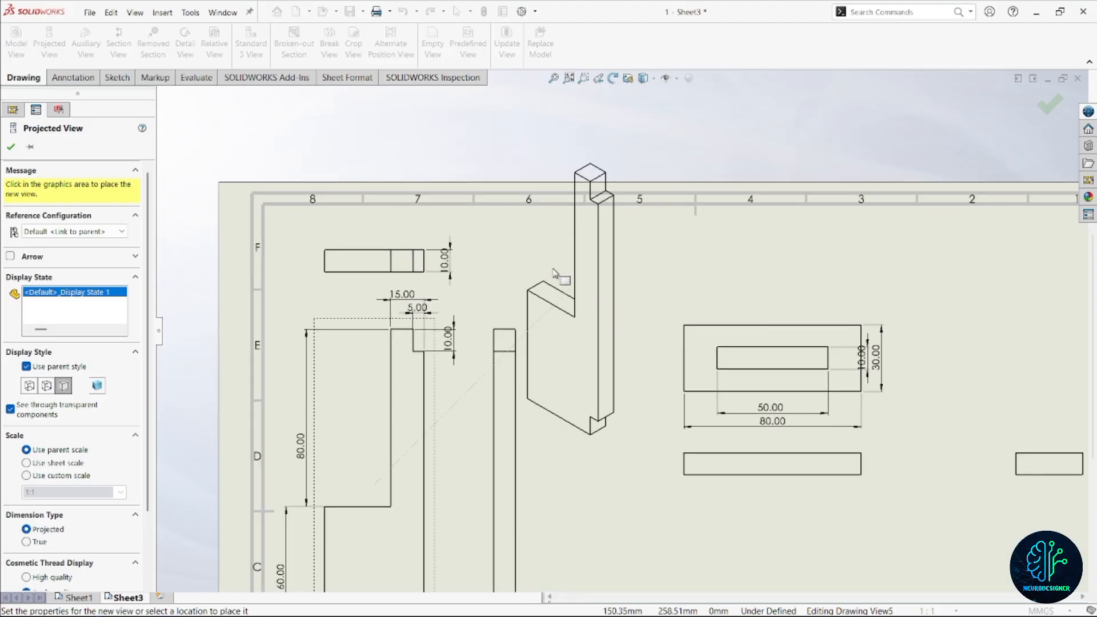
scroll(552, 286, "up", 5)
scroll(557, 323, "down", 5)
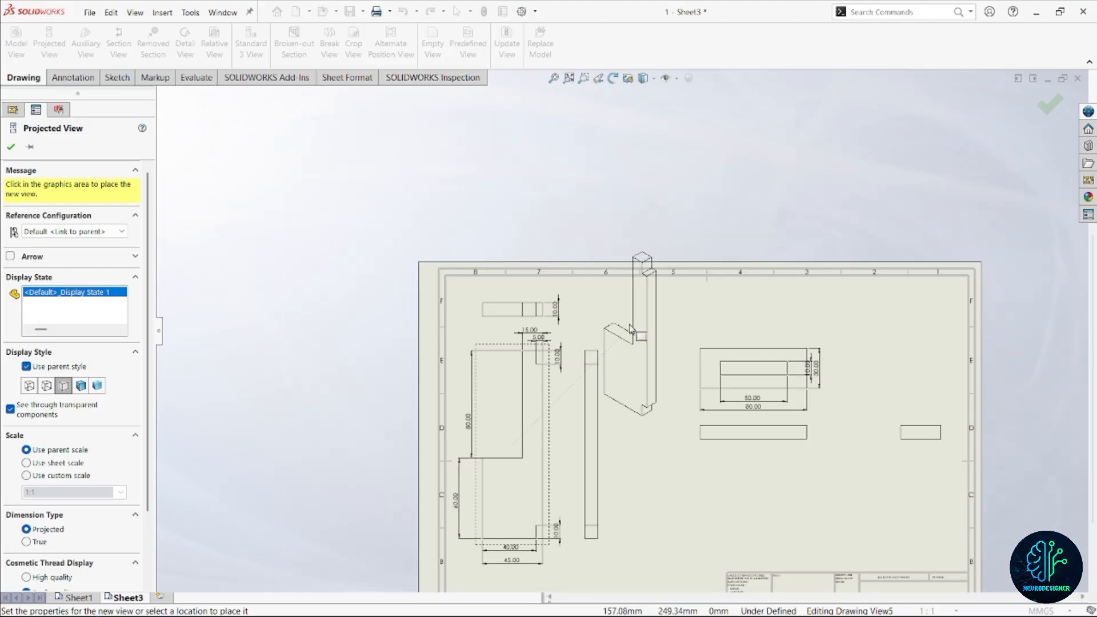
scroll(616, 384, "up", 3)
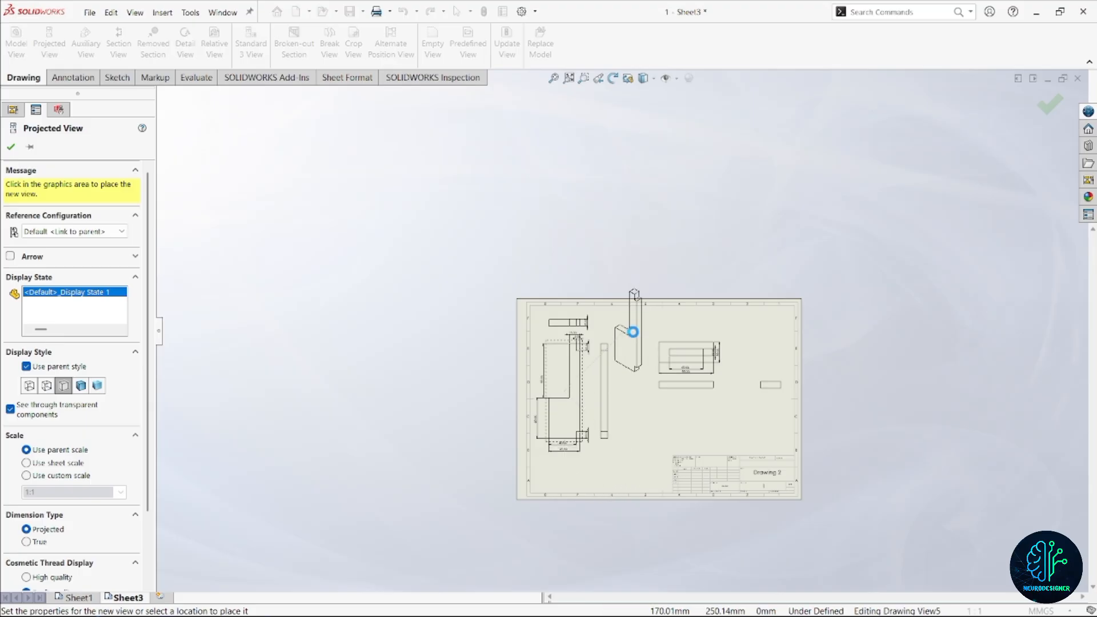
left_click(632, 325)
scroll(663, 342, "down", 2)
scroll(666, 346, "down", 2)
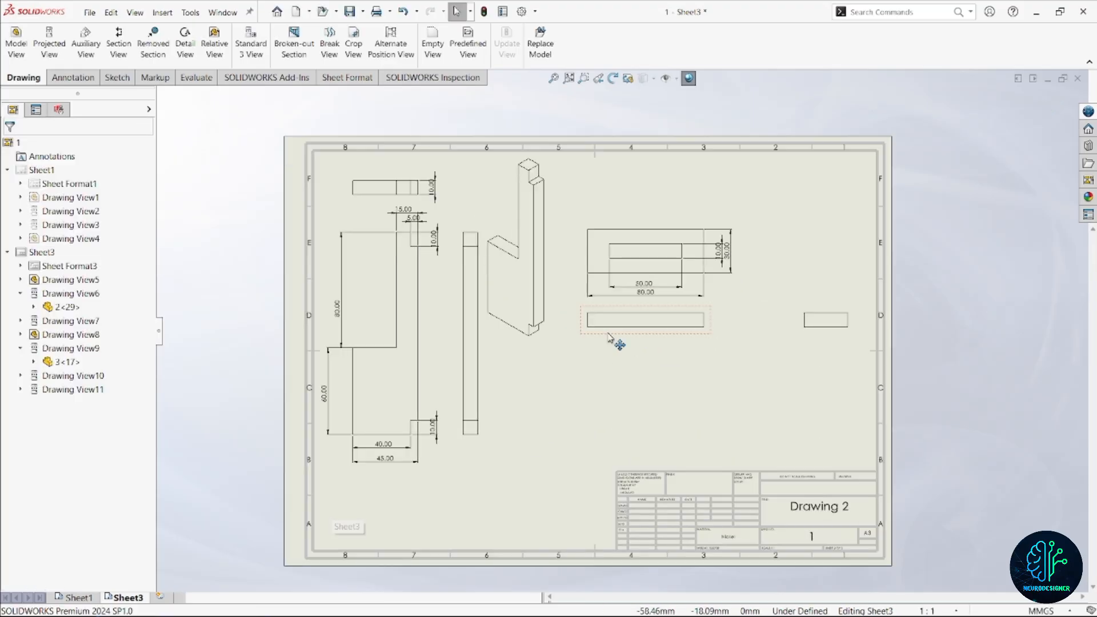
Step: Add a new sheet to the drawing and set its sheet format to A3 (ISO)
left_click(163, 597)
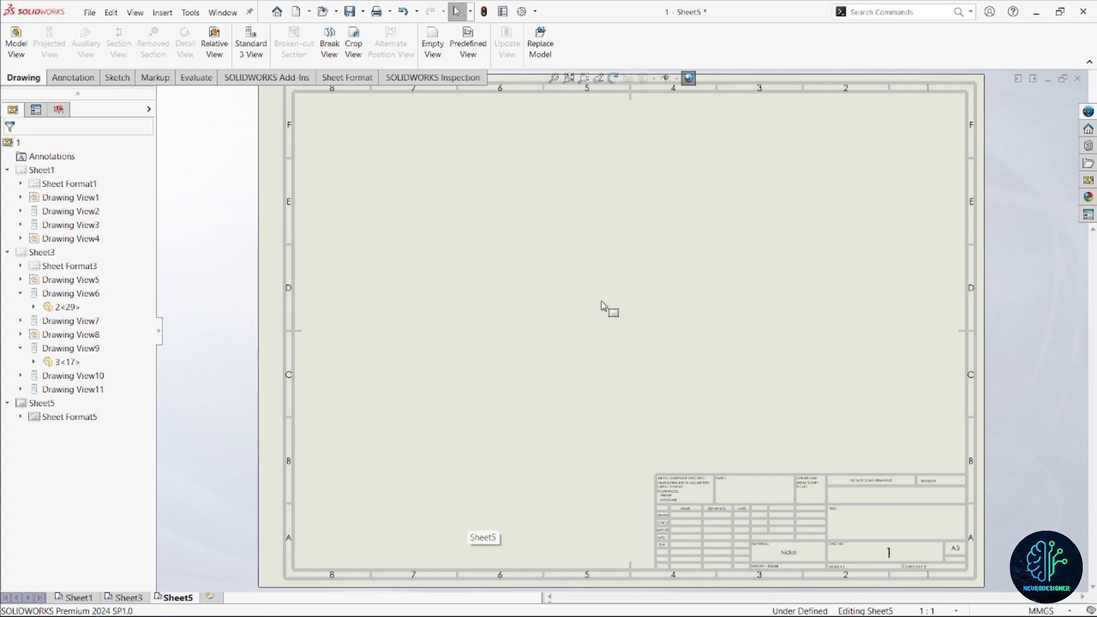
right_click(52, 404)
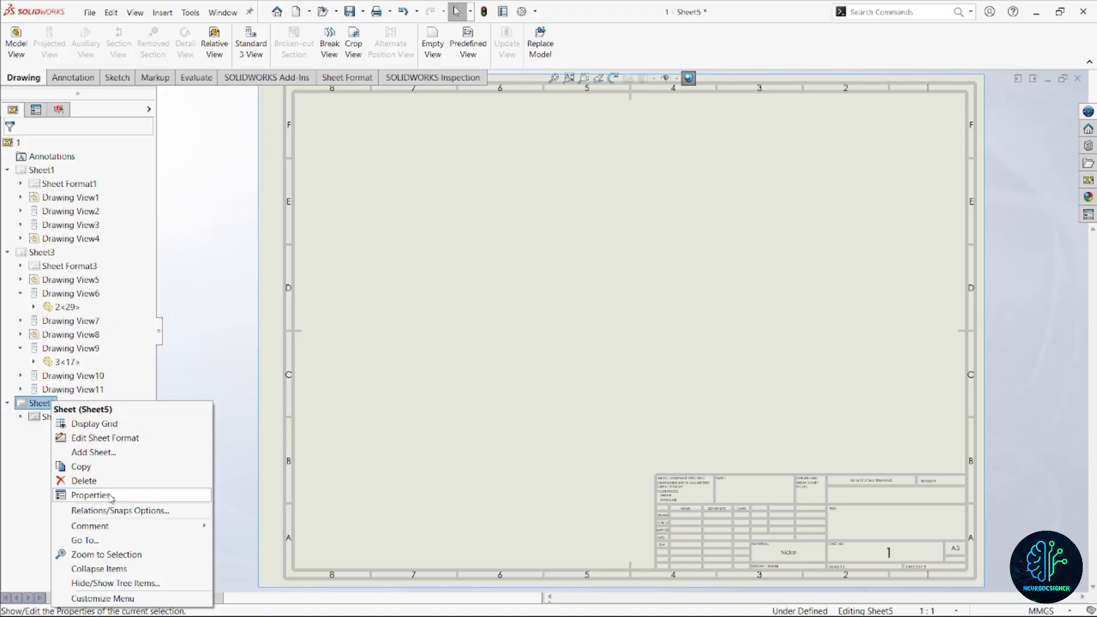
left_click(109, 496)
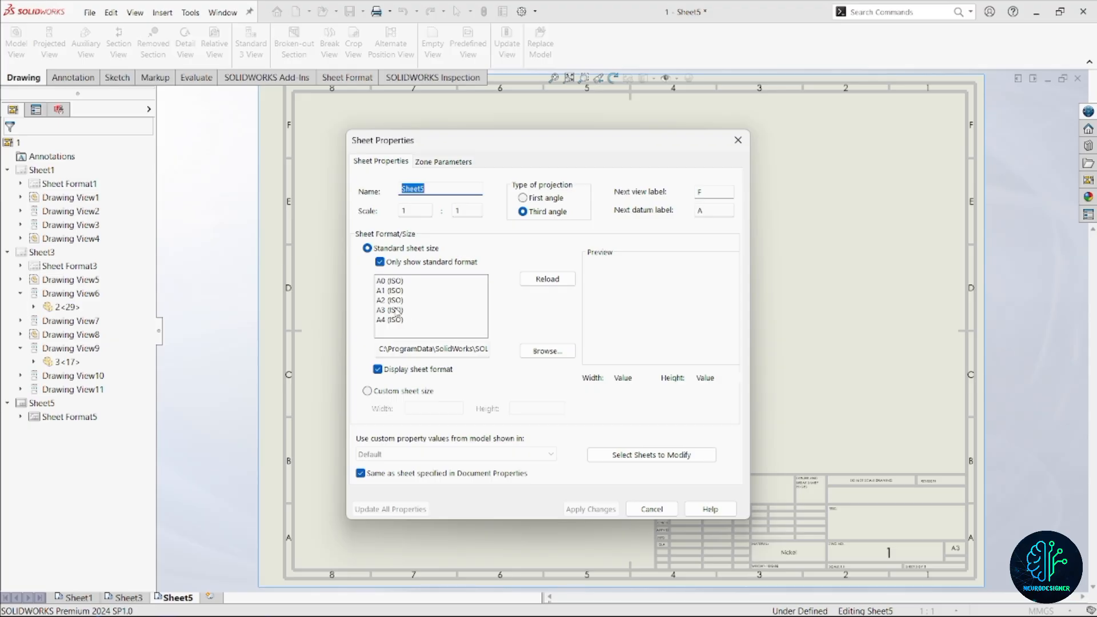
left_click(396, 310)
left_click(591, 510)
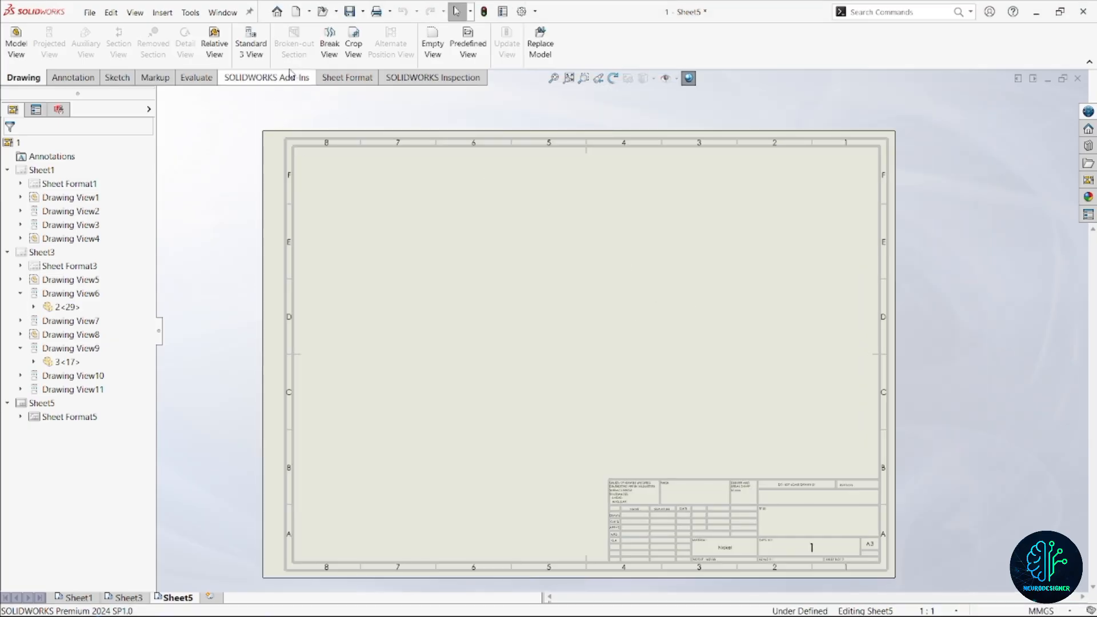
Step: Insert the three standard views of the part Drawing 3' on the new sheet
left_click(251, 49)
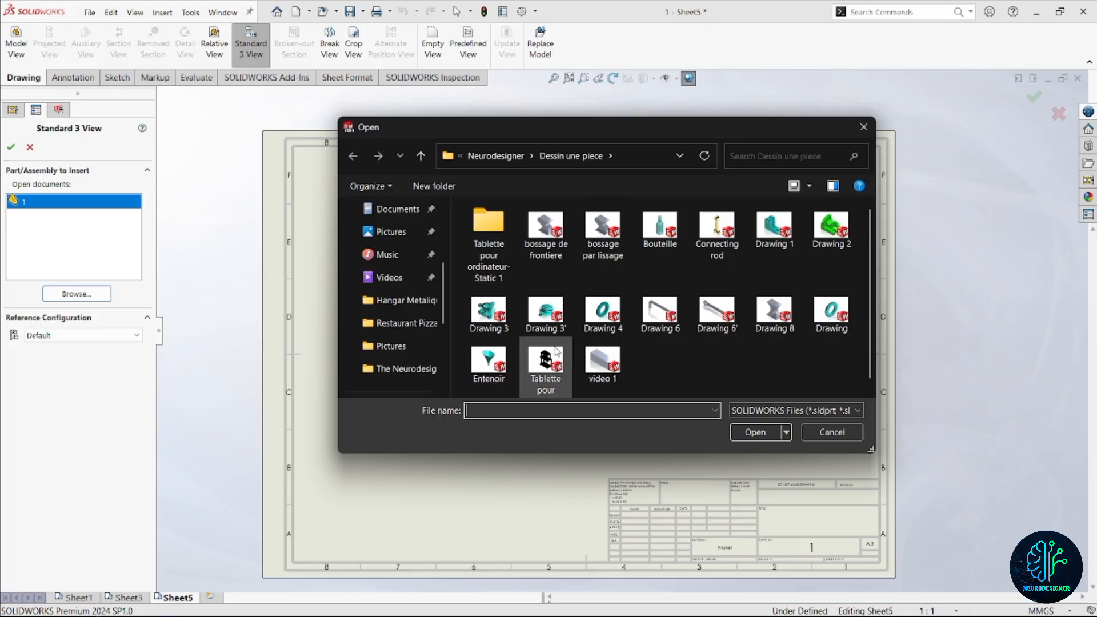
left_click(542, 320)
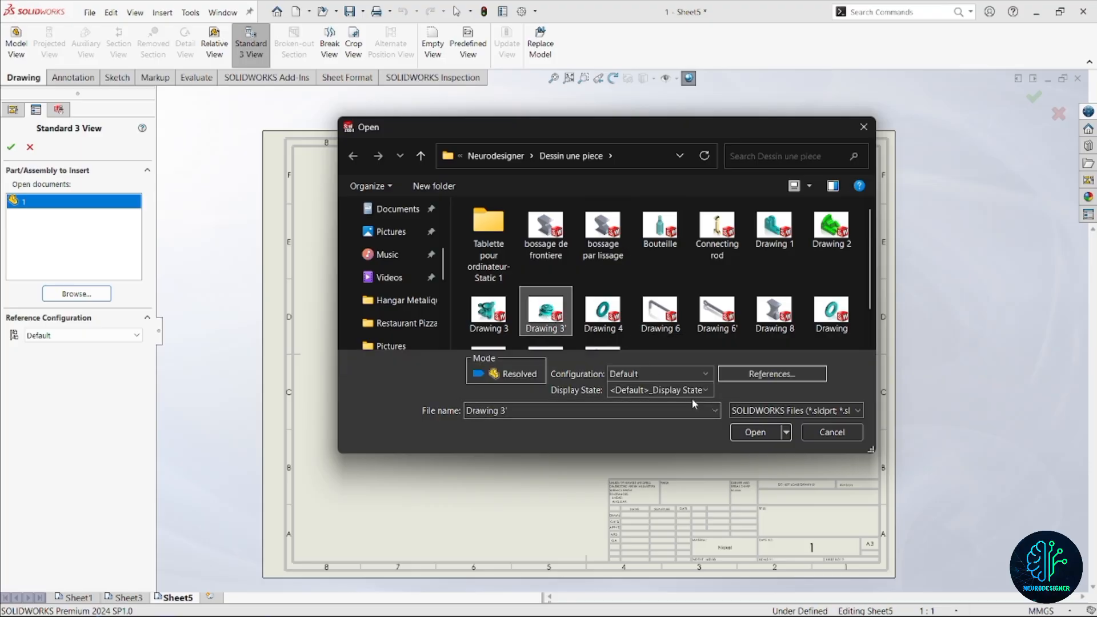
left_click(763, 430)
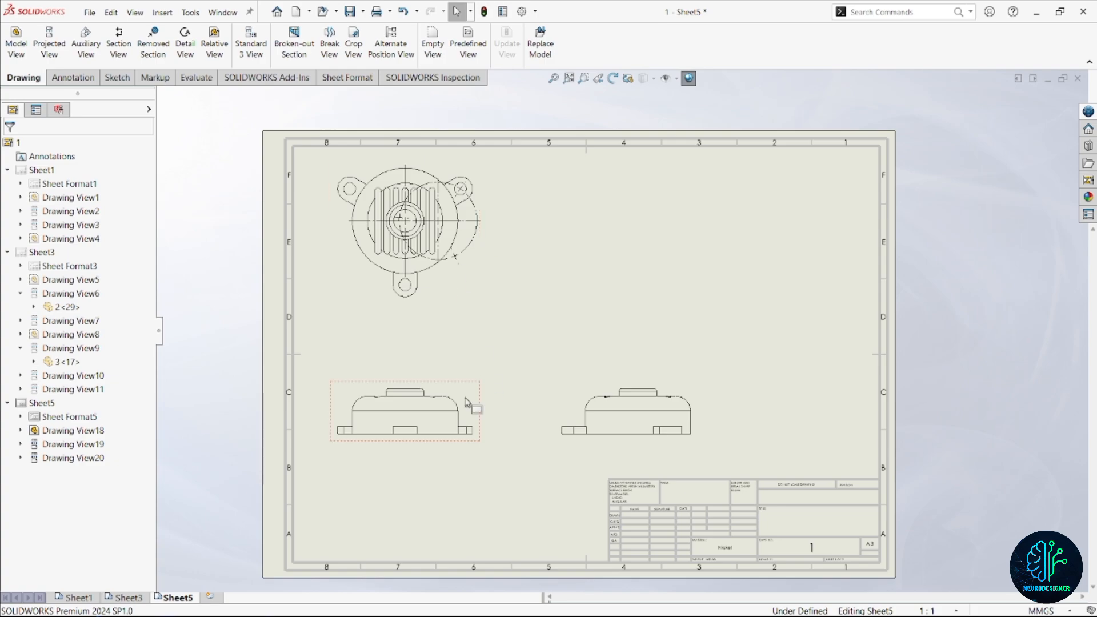
Step: Bring the front and side views closer to the top view, and delete the off-centre circular centre mark in the top view
mouse_move(458, 445)
left_mouse_down()
mouse_move(480, 400)
mouse_move(445, 376)
left_mouse_up()
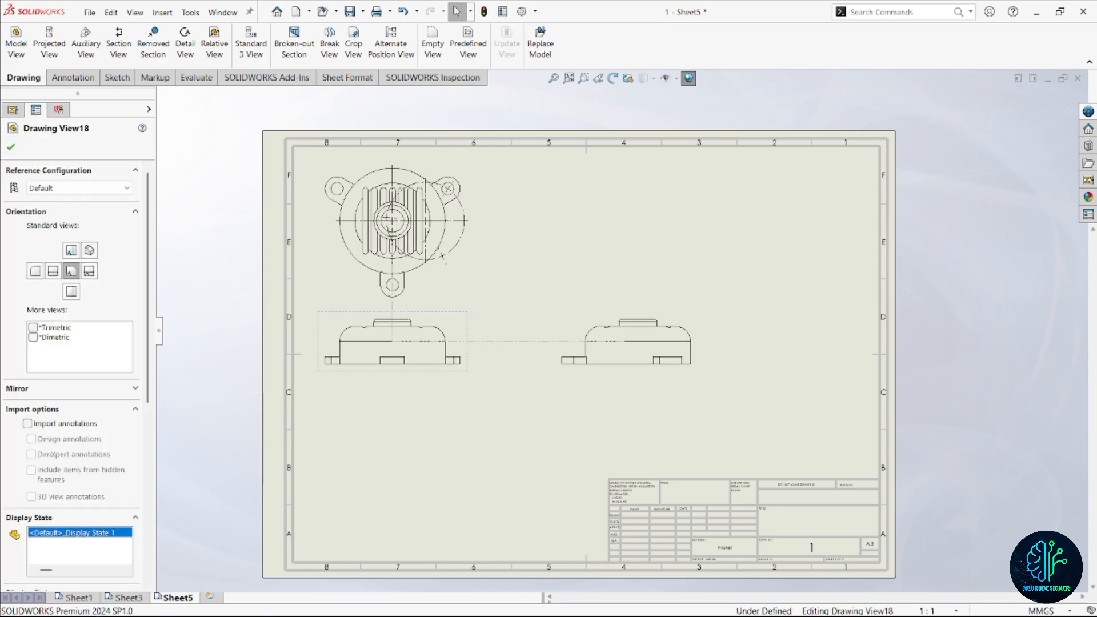
left_click_drag(614, 377, 541, 377)
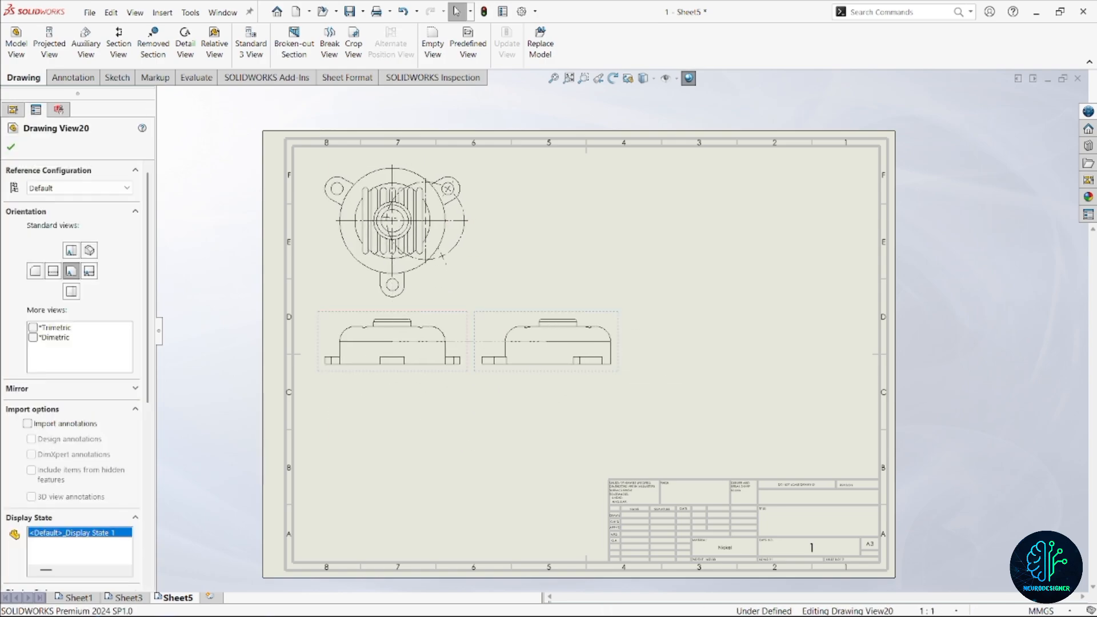
left_click(455, 245)
key("Delete")
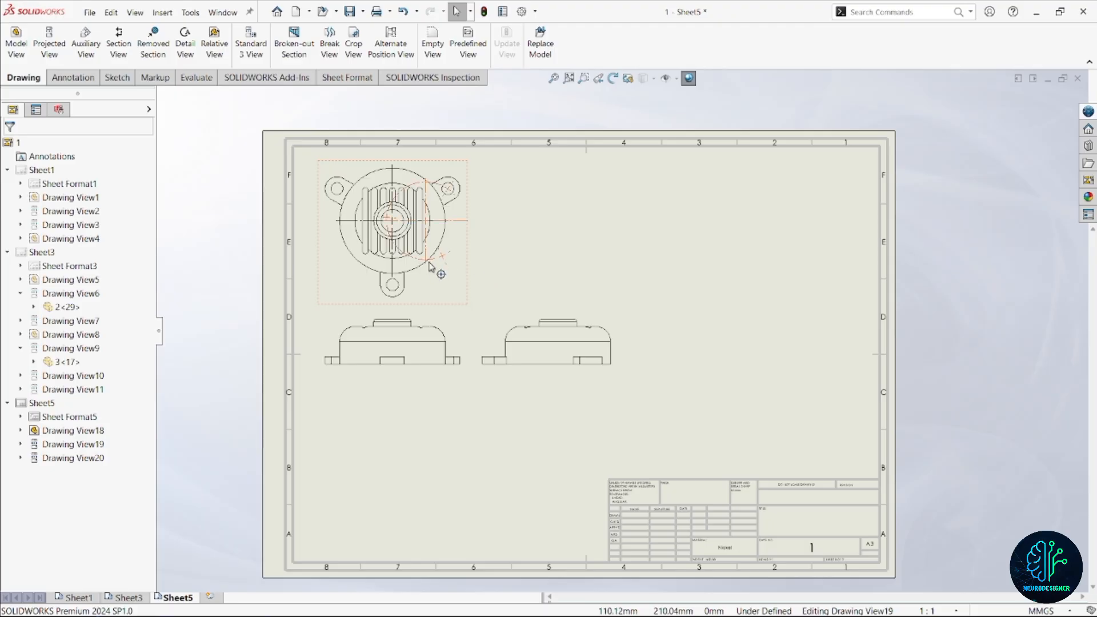
Step: Set the display style of all three views to Hidden Lines Visible
left_click(466, 328)
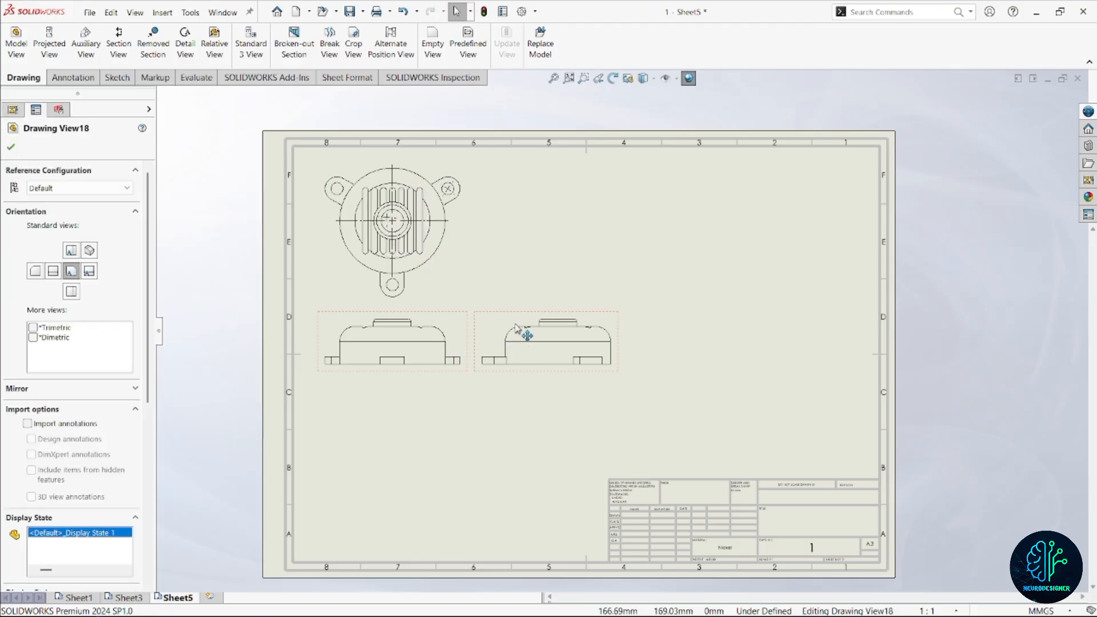
left_click(516, 325, "ctrl")
left_click(435, 266, "ctrl")
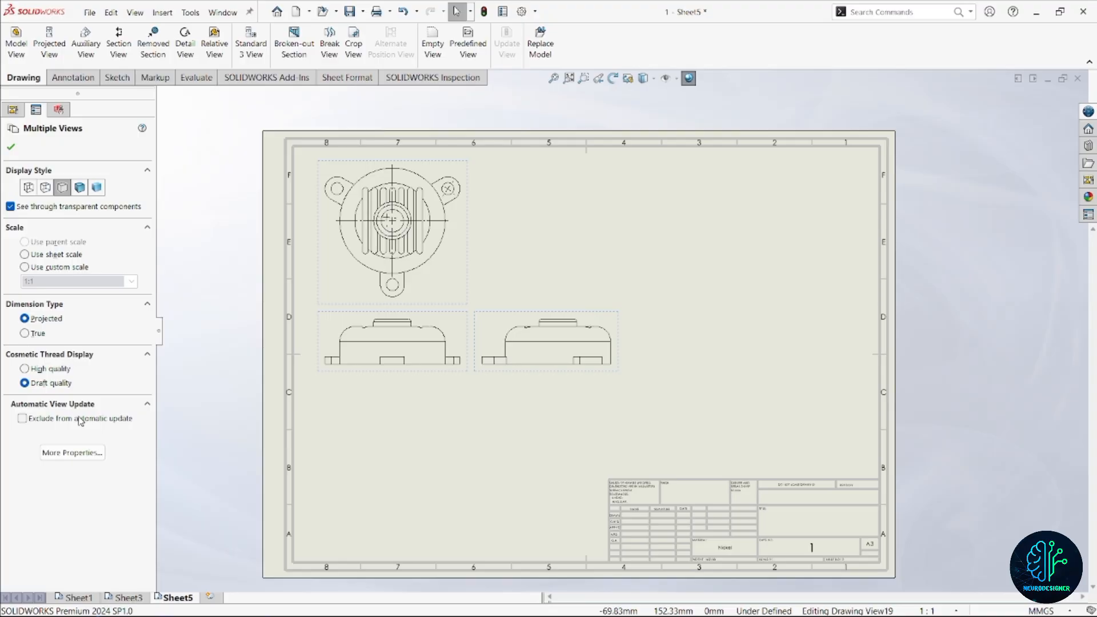
left_click(45, 189)
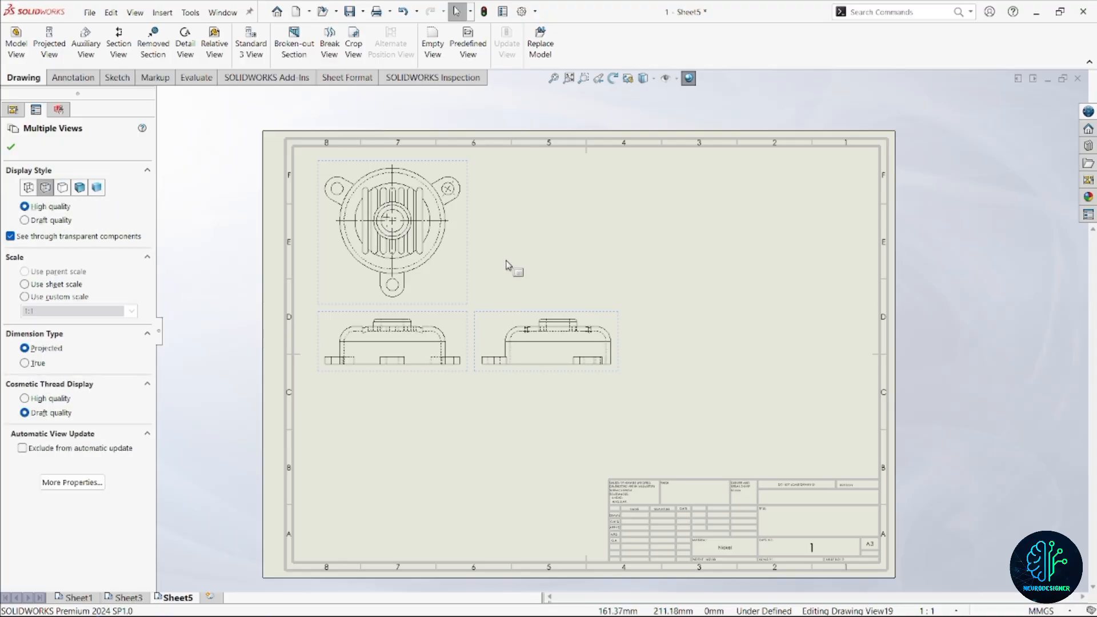
left_click(11, 148)
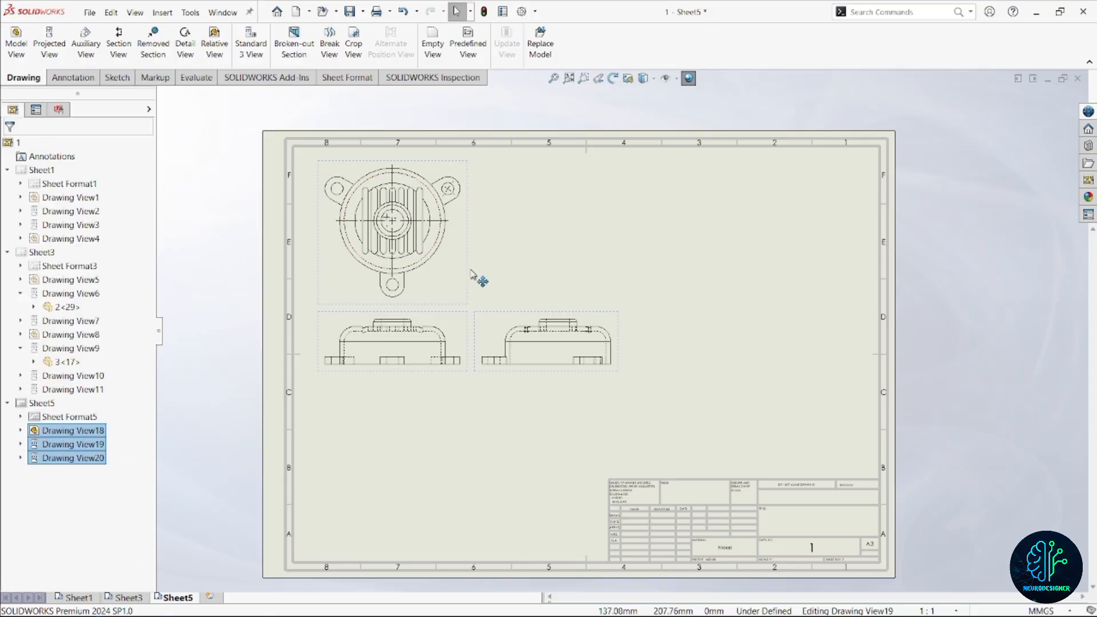
Step: Create an auxiliary view from the slanted edge of the top view's upper-right lug and place it diagonally below the top view
scroll(483, 277, "up", 2)
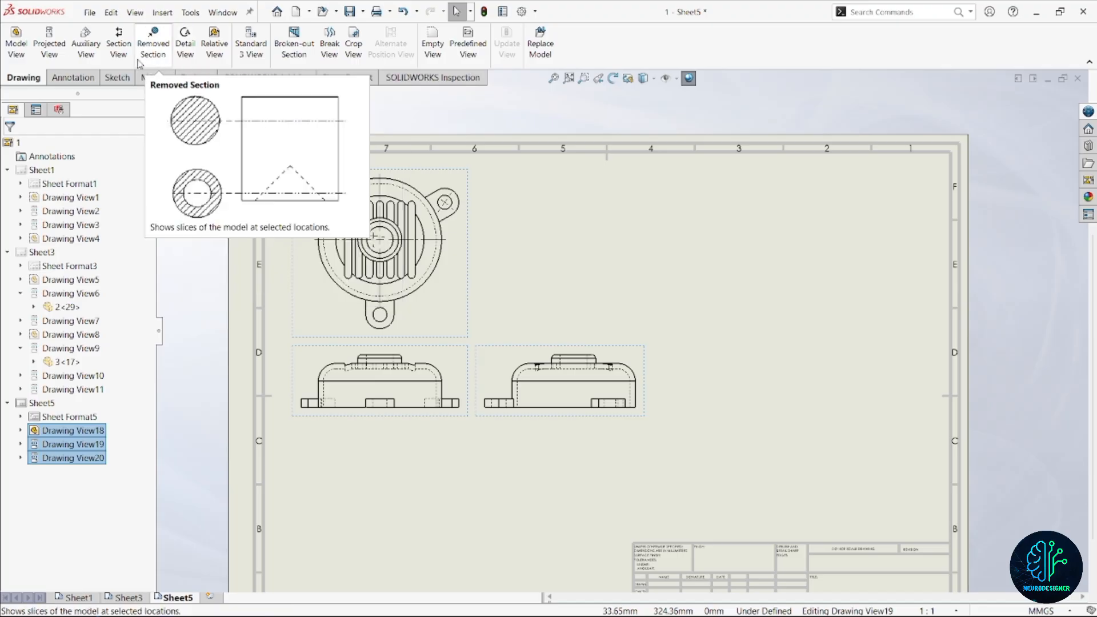
left_click(85, 46)
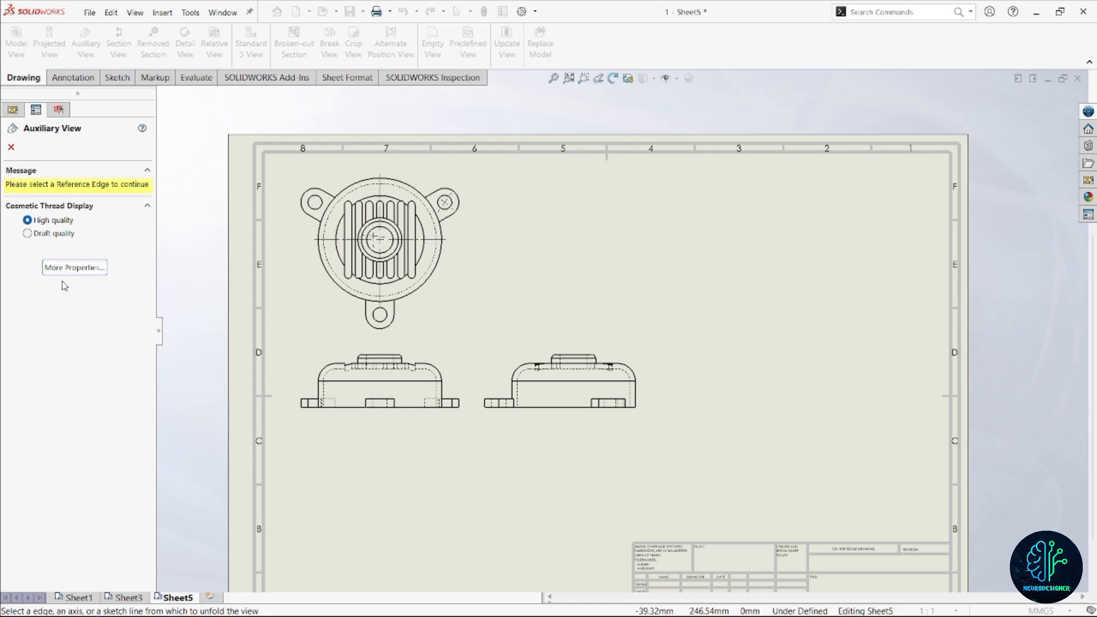
left_click(444, 225)
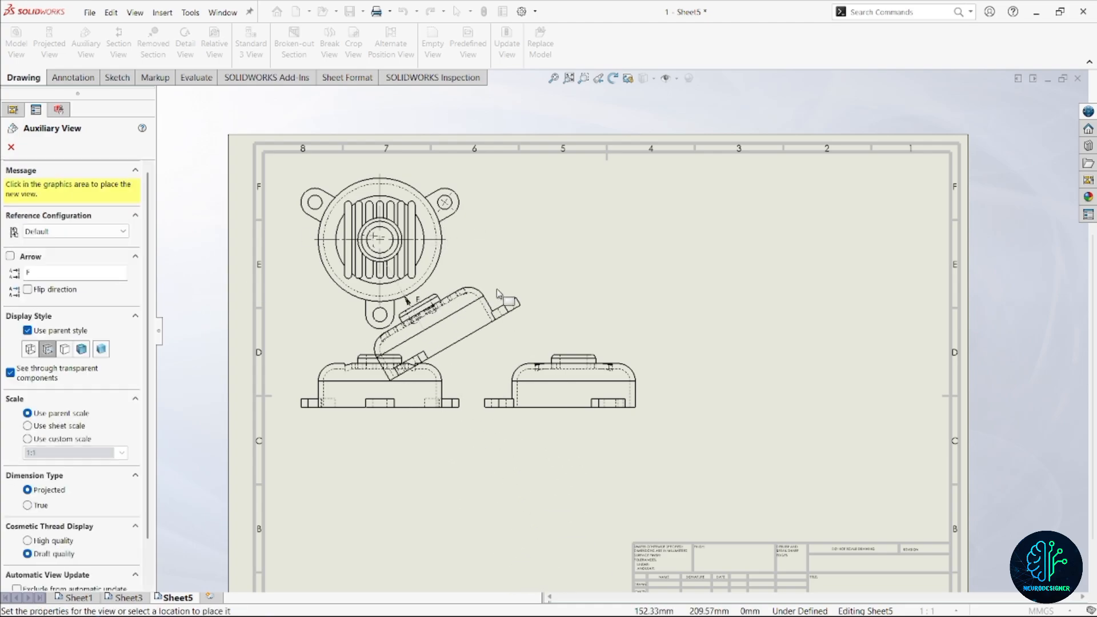
scroll(521, 312, "up", 2)
scroll(531, 326, "down", 2)
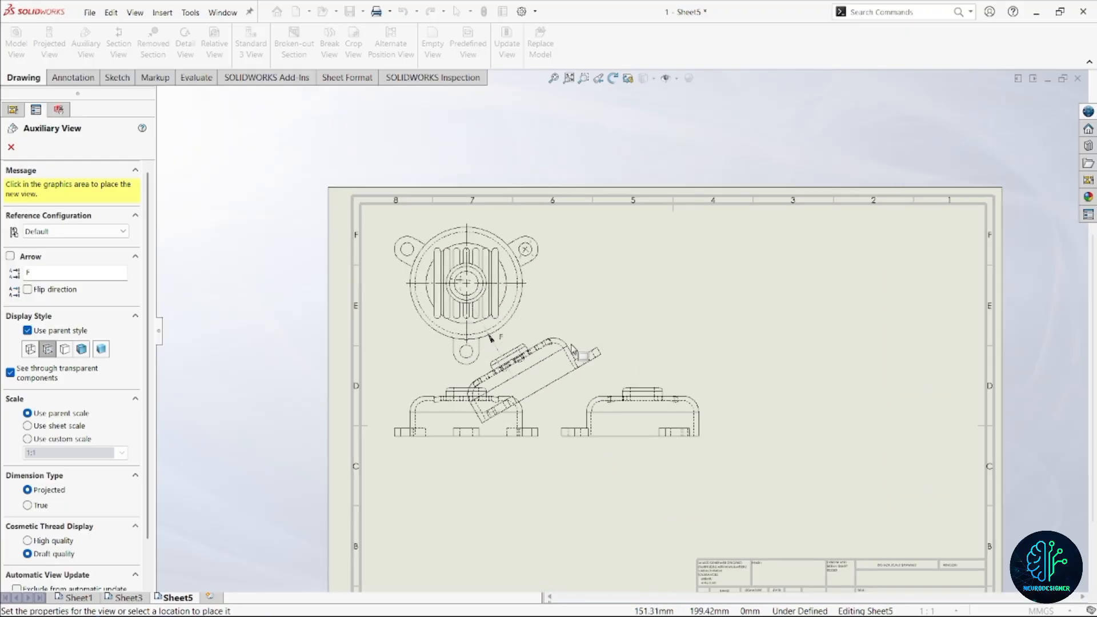
left_click(569, 344)
scroll(548, 283, "down", 2)
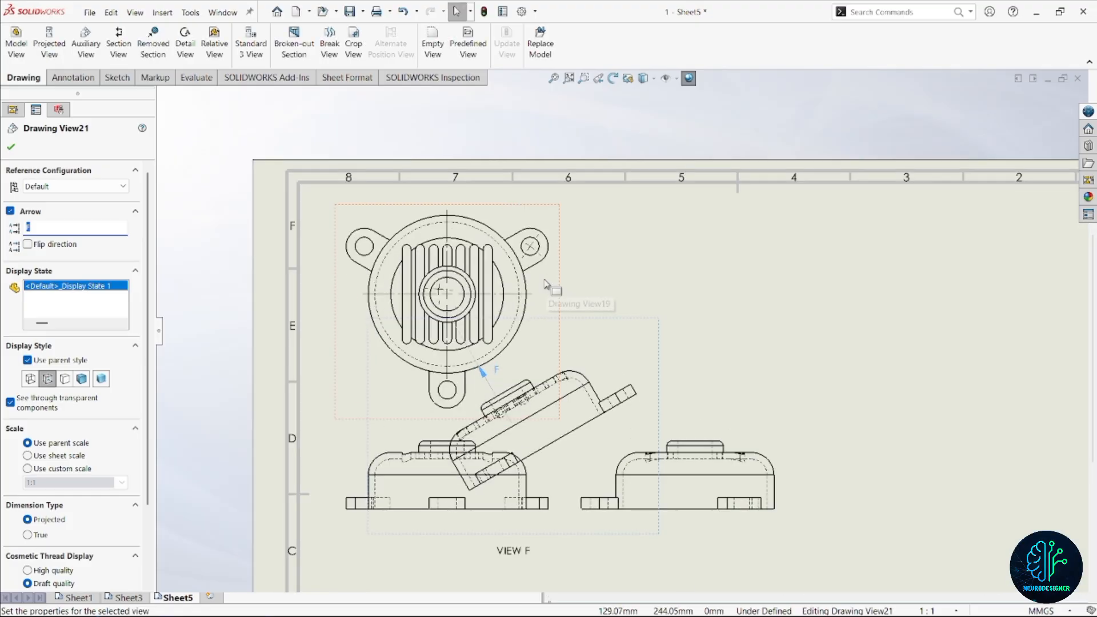
scroll(544, 226, "down", 1)
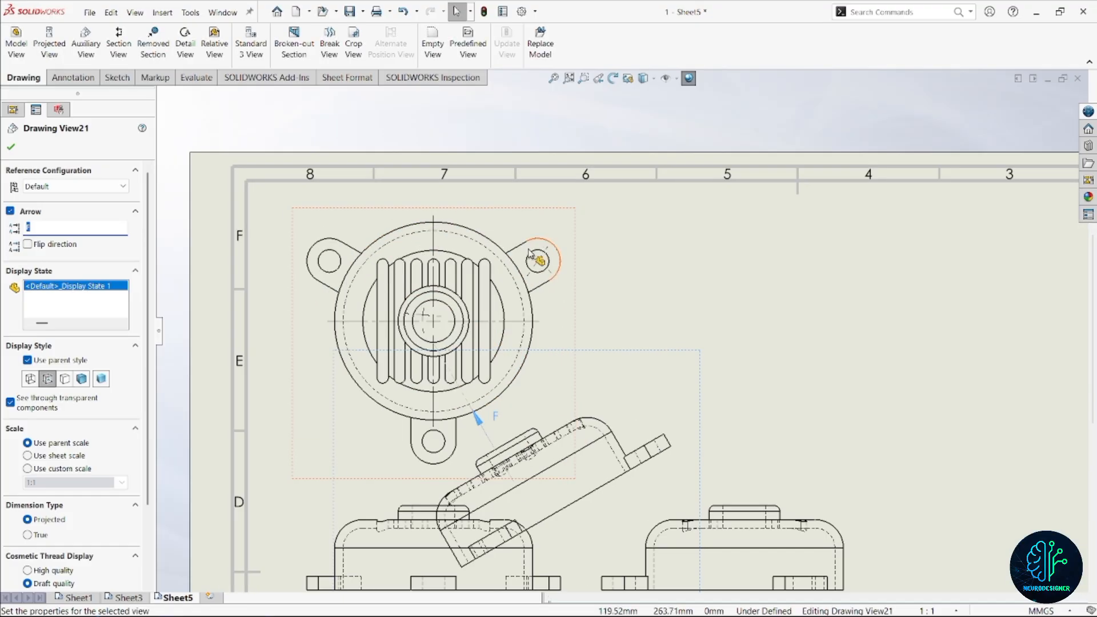
scroll(534, 341, "up", 2)
scroll(651, 439, "down", 2)
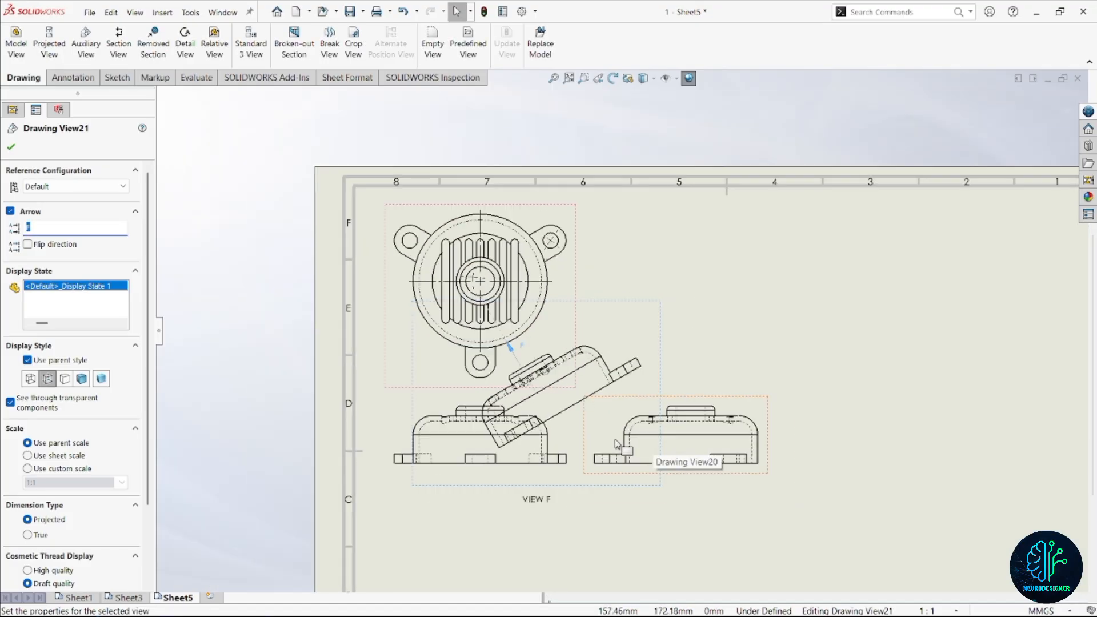
scroll(626, 331, "up", 2)
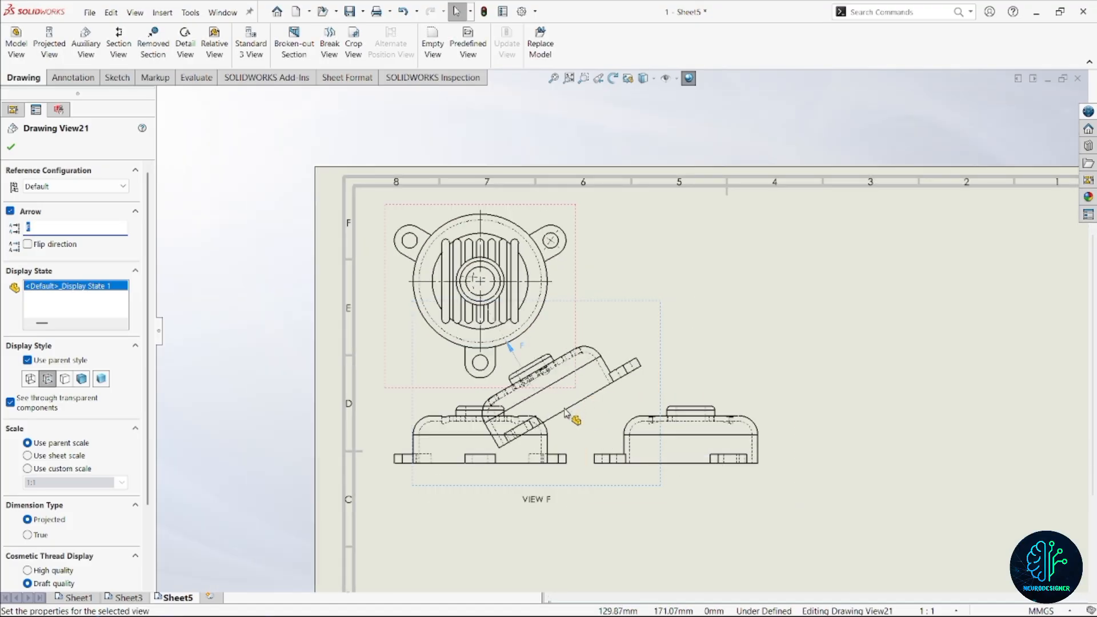
Step: Try flipping the auxiliary view's direction and back, and set its display style to Hidden Lines Removed
left_click(27, 244)
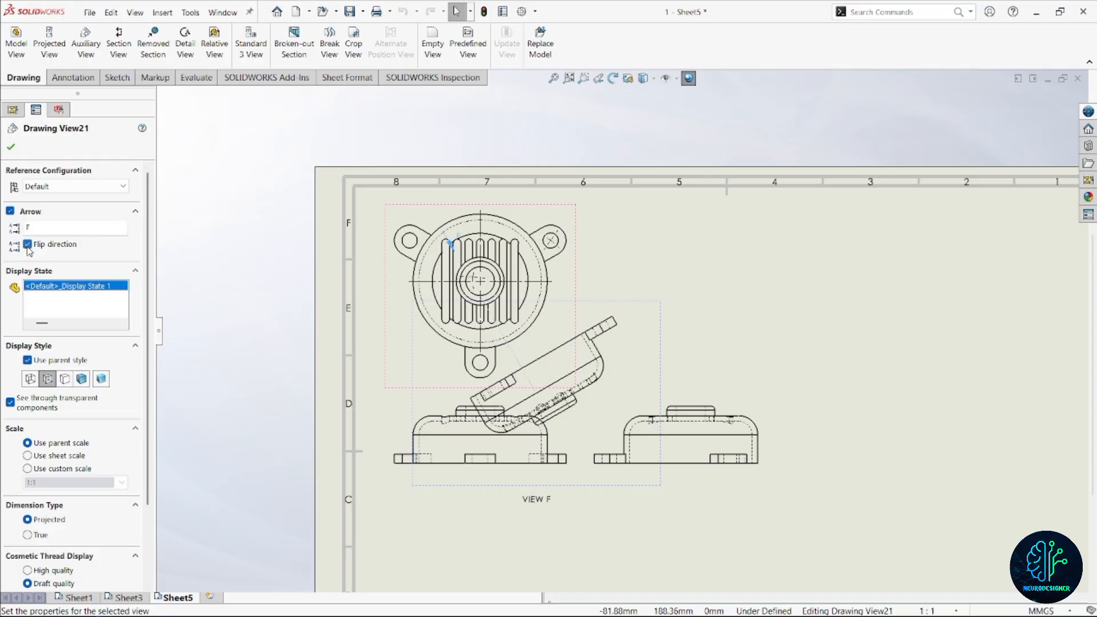
left_click(27, 245)
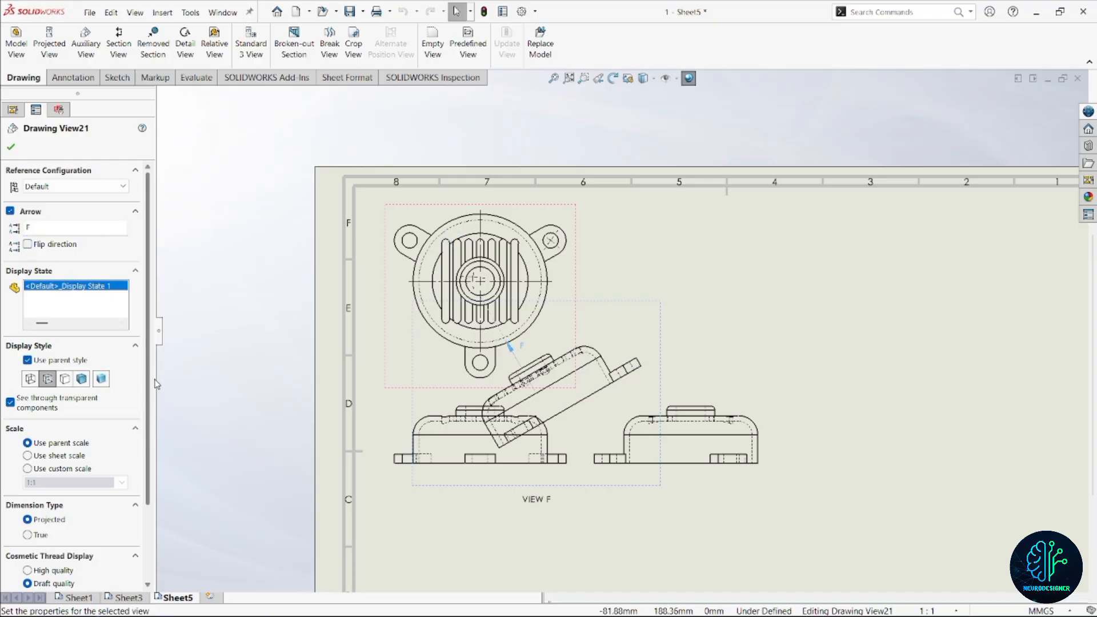
left_click(64, 379)
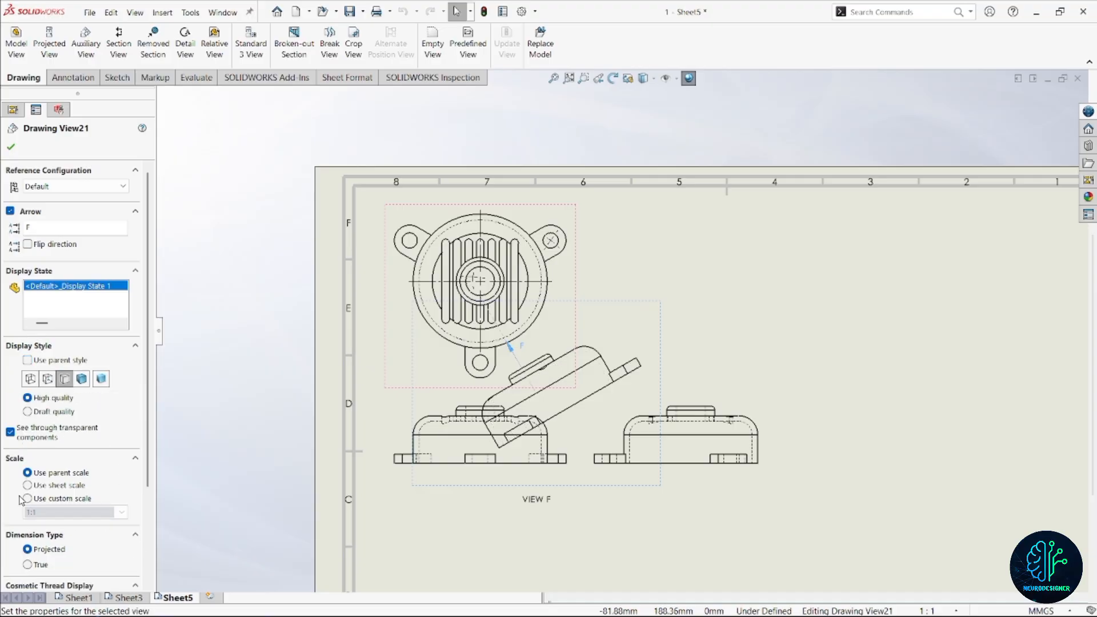
left_click(11, 149)
Step: Delete the auxiliary view from the sheet
scroll(656, 393, "up", 3)
scroll(644, 371, "down", 2)
left_click(570, 326)
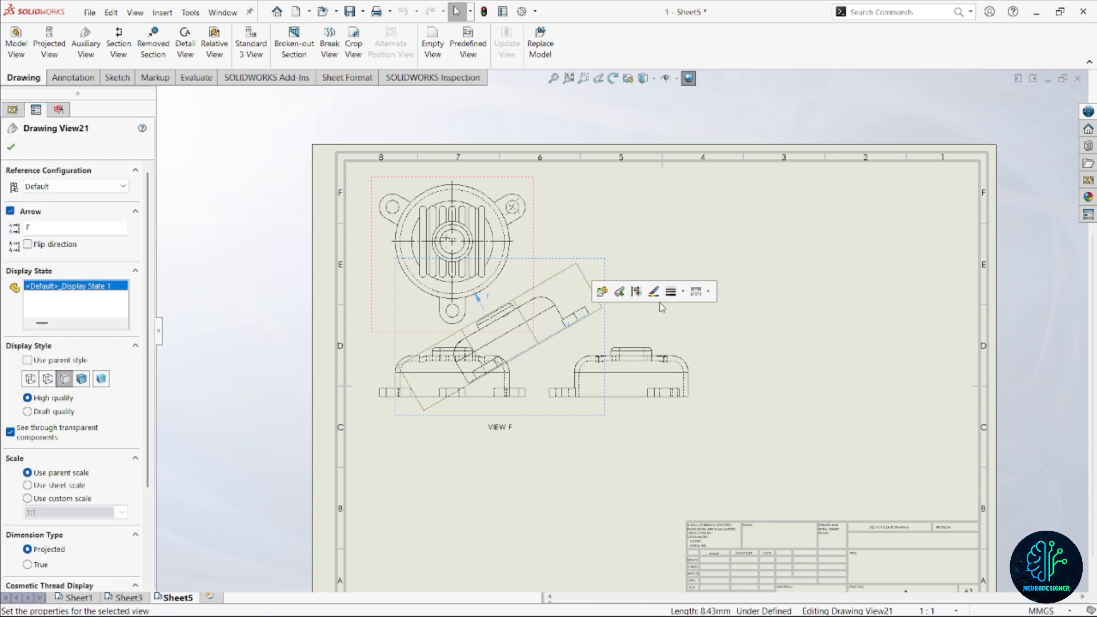
key("Delete")
key("Return")
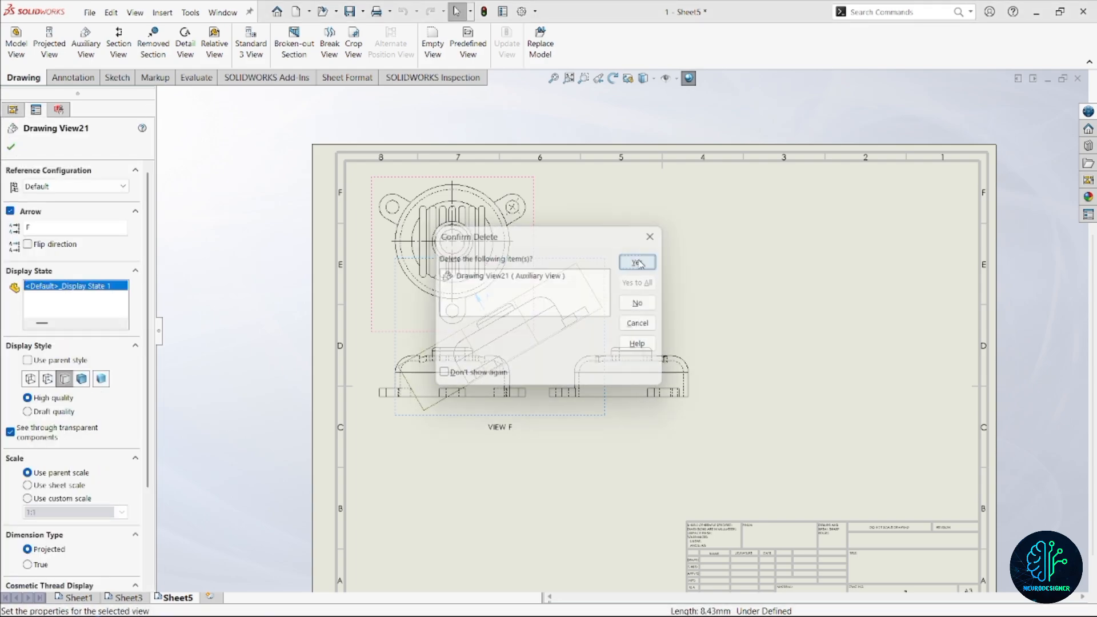
Step: Delete the isometric projected view from Sheet3
scroll(654, 385, "up", 3)
scroll(634, 380, "down", 2)
scroll(709, 352, "down", 1)
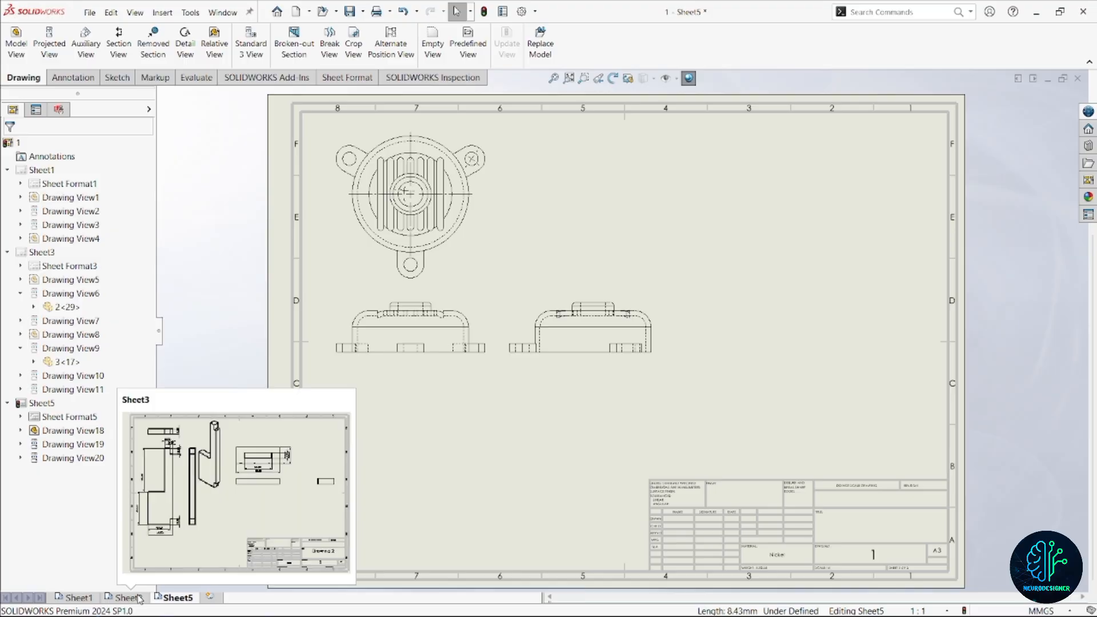
left_click(139, 598)
left_click(523, 286)
key("Delete")
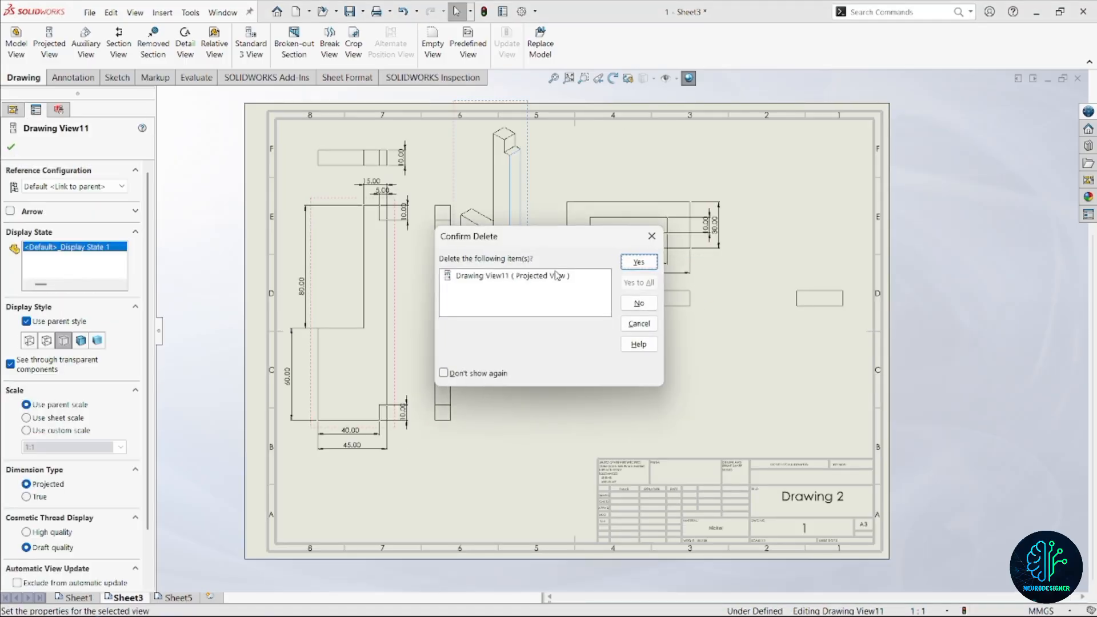
left_click(639, 261)
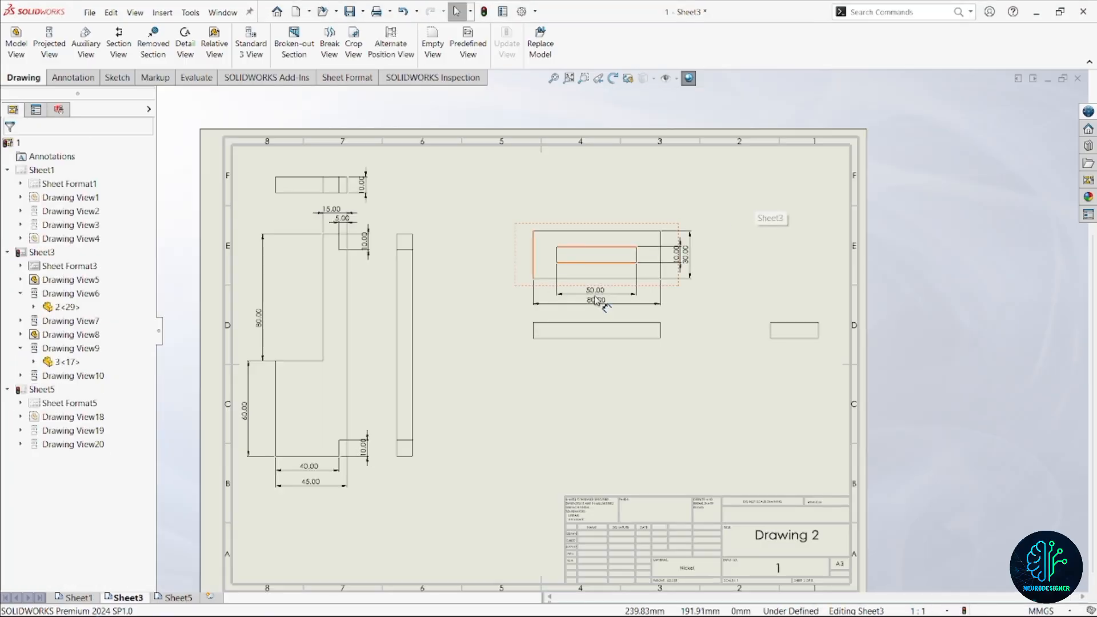
Step: Create a horizontal section view through the middle of the slotted plate, place it above that view, and move its thickness dimension outside the outline
scroll(634, 265, "down", 2)
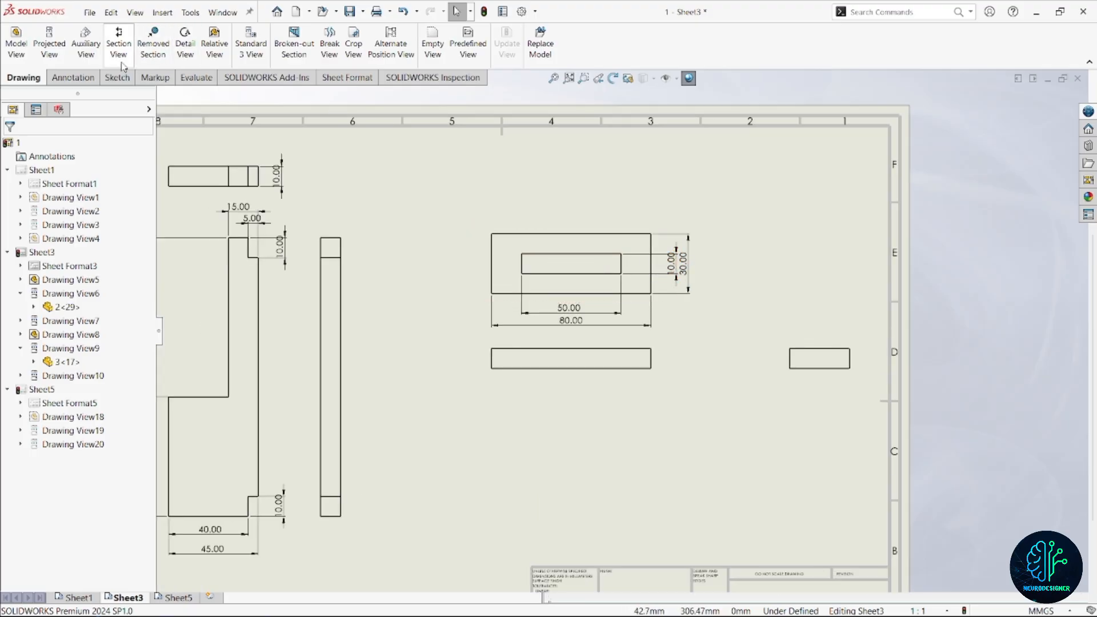
left_click(119, 45)
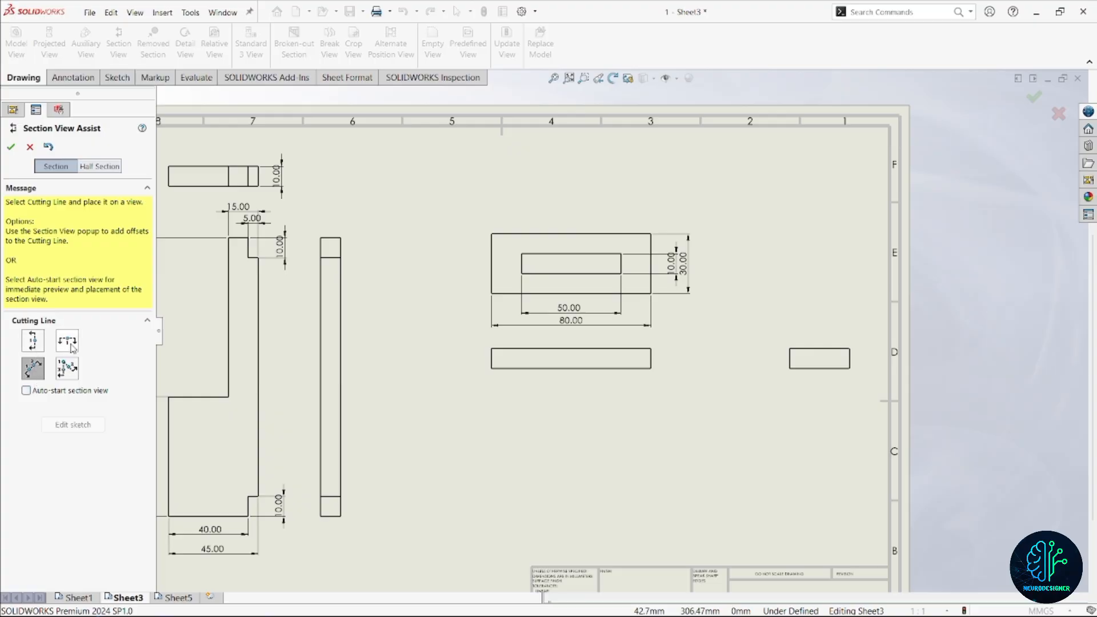
left_click(38, 376)
left_click(67, 341)
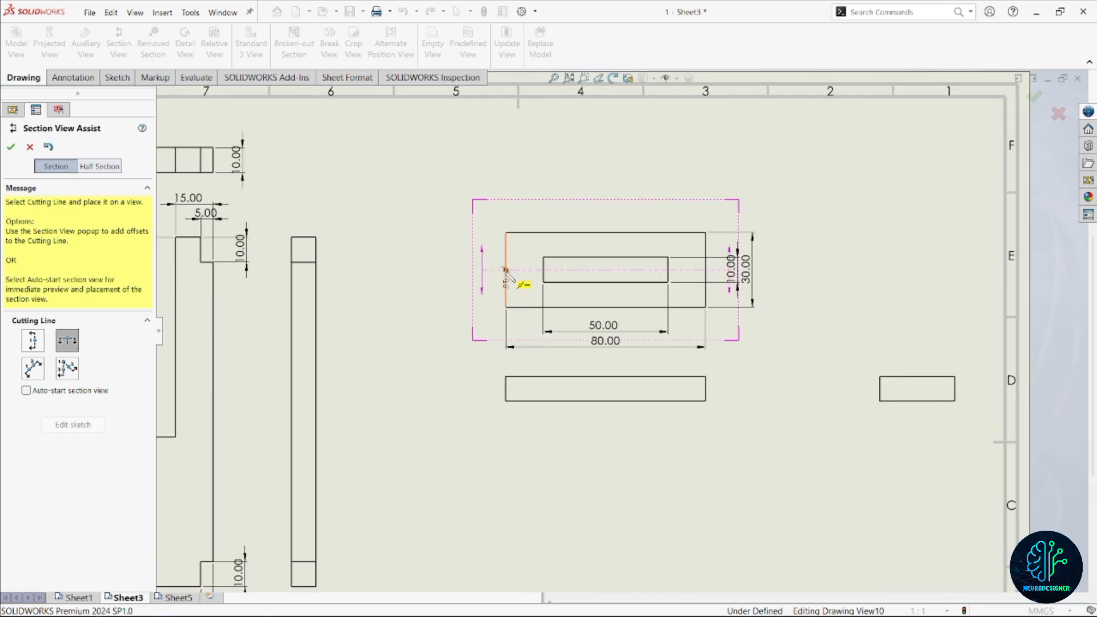
left_click(506, 269)
left_click(595, 256)
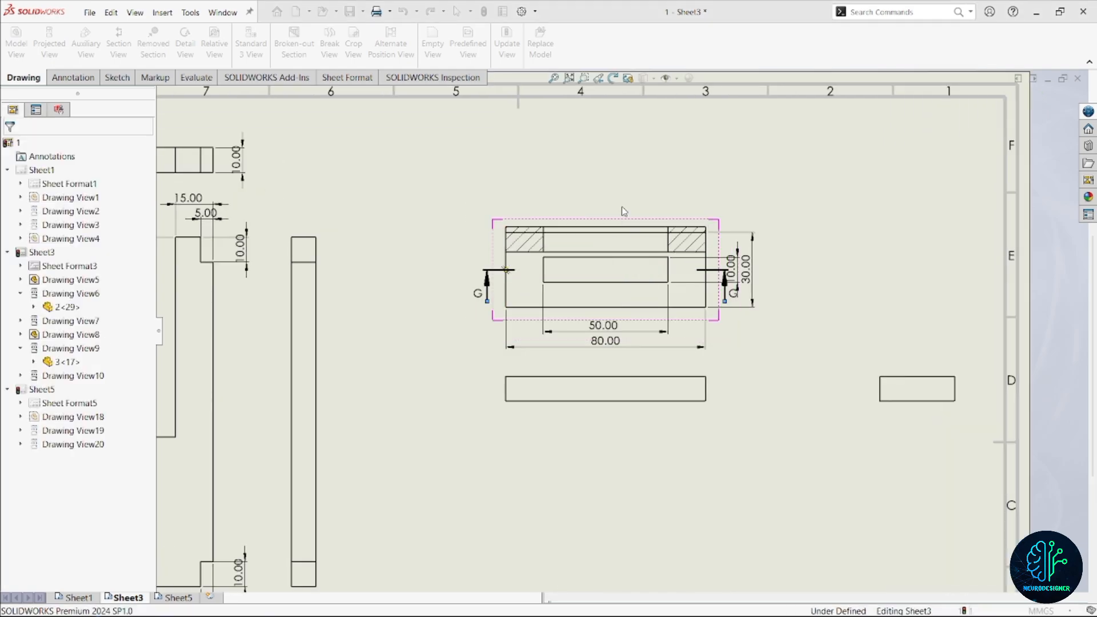
scroll(629, 166, "up", 3)
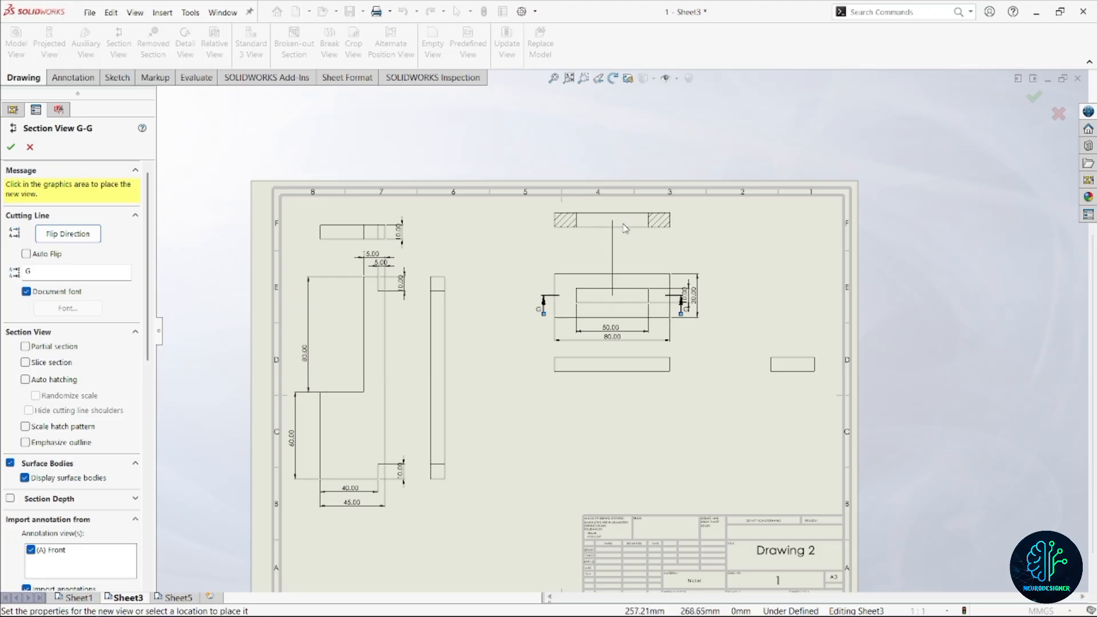
left_click(626, 248)
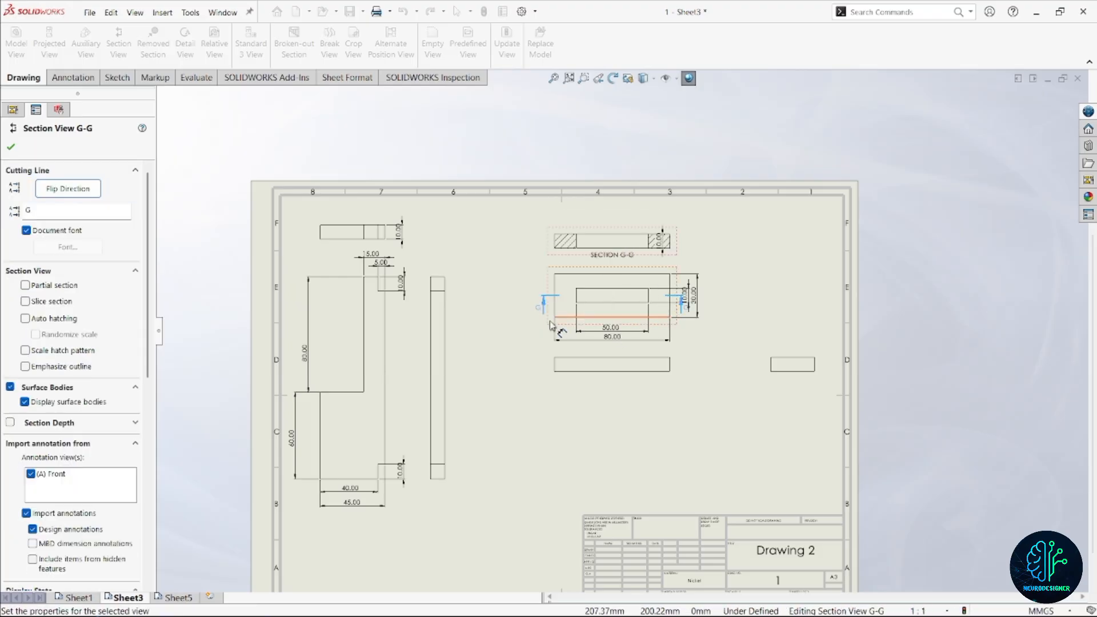
left_click_drag(660, 240, 688, 241)
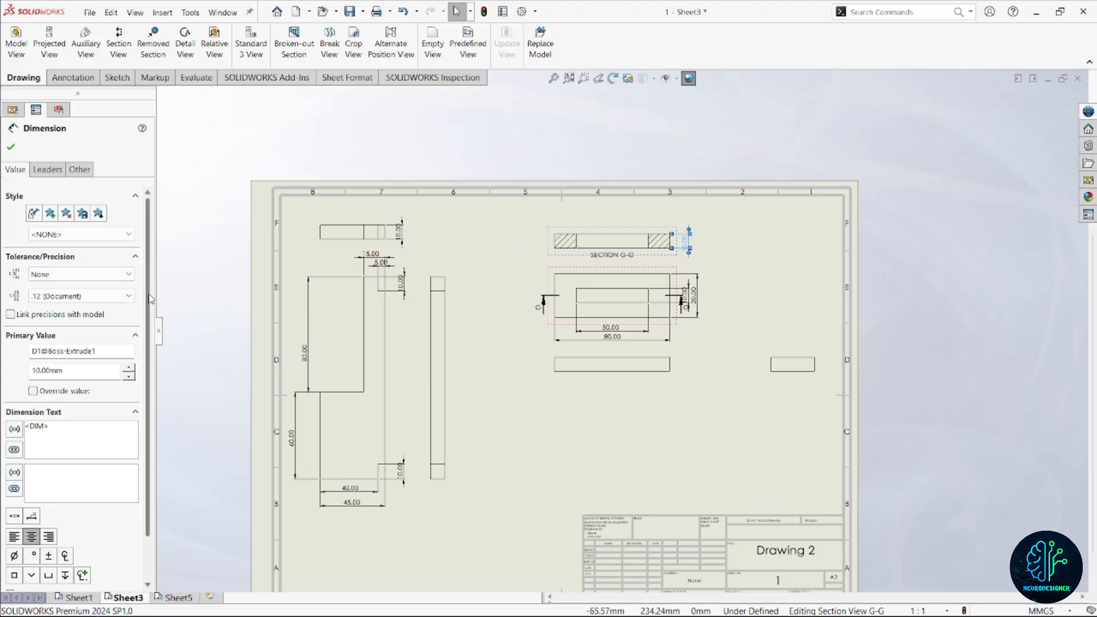
Step: Override the section's material crosshatch with hatch pattern scale 2 and angle 90 degrees
left_click(565, 241)
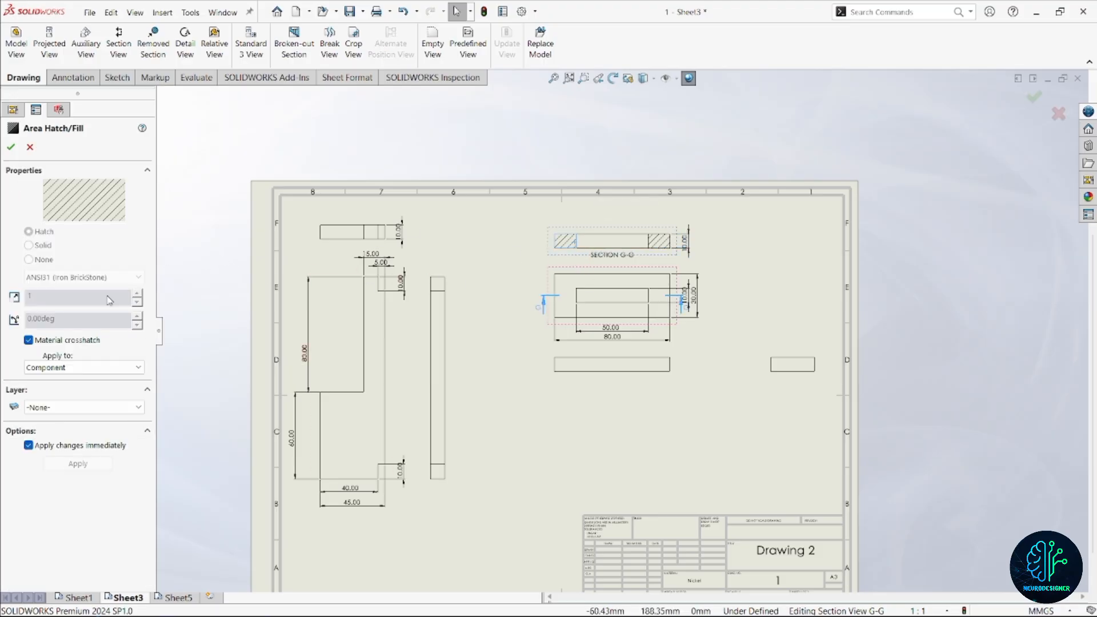
left_click(28, 341)
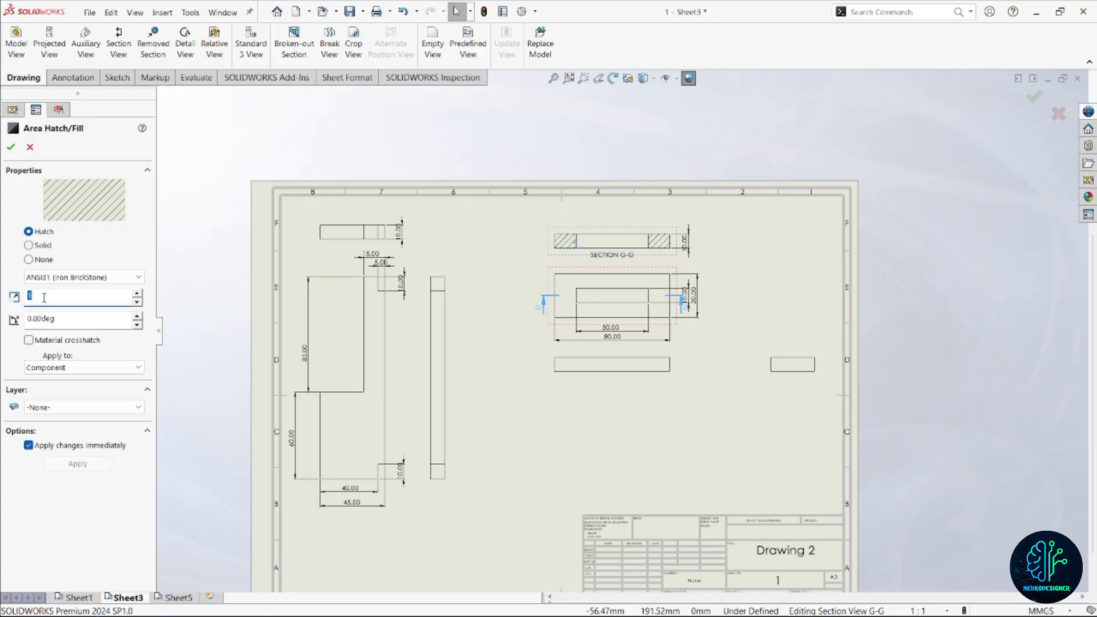
scroll(571, 226, "down", 5)
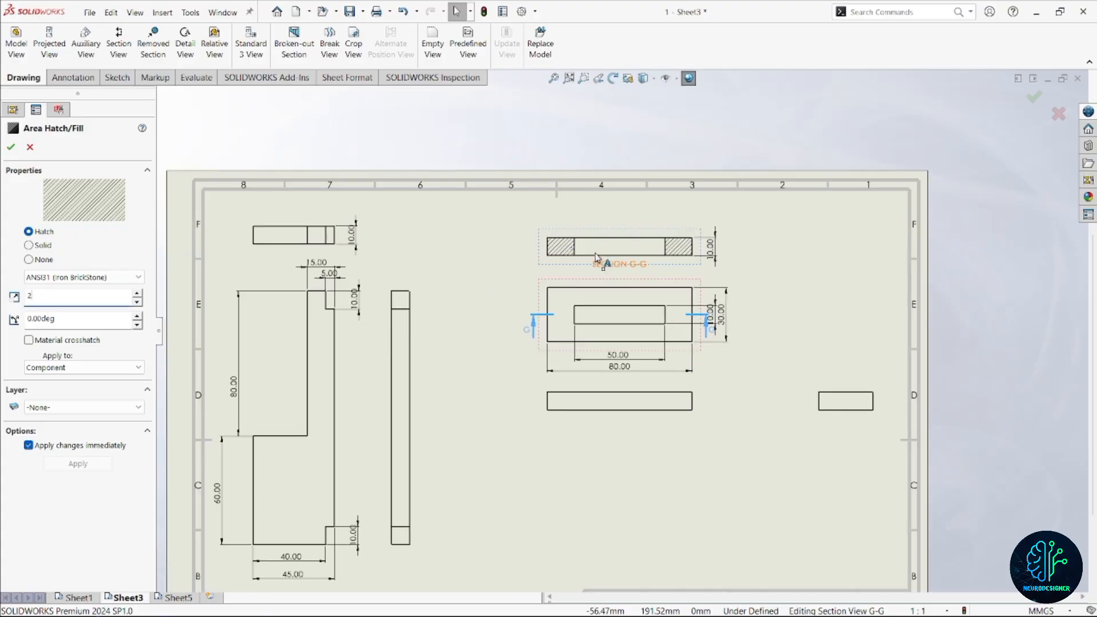
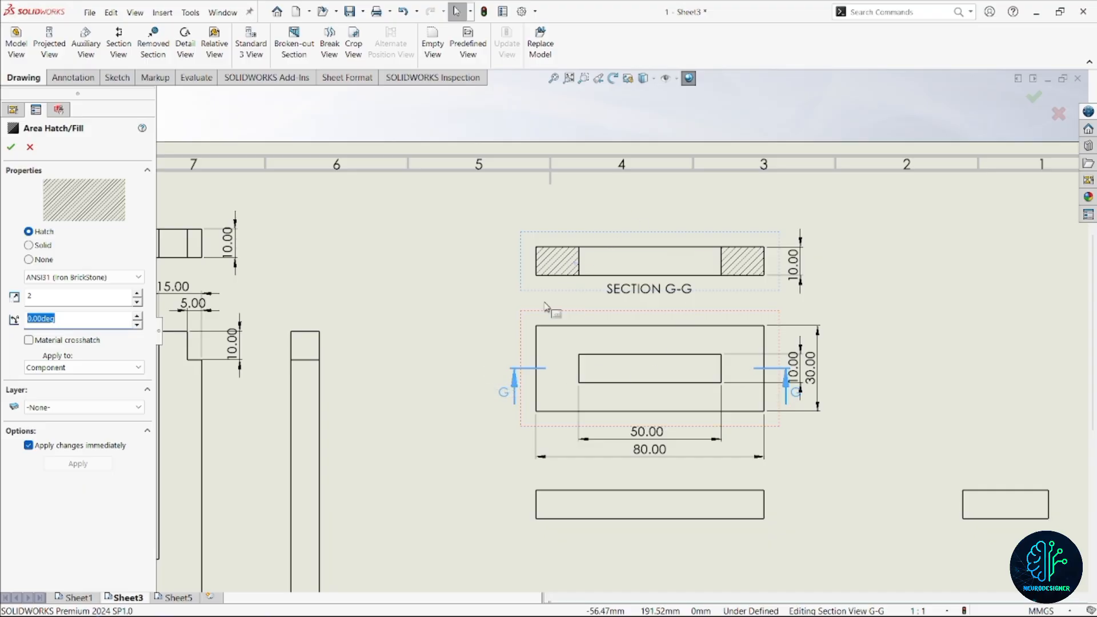
type("90")
key("Return")
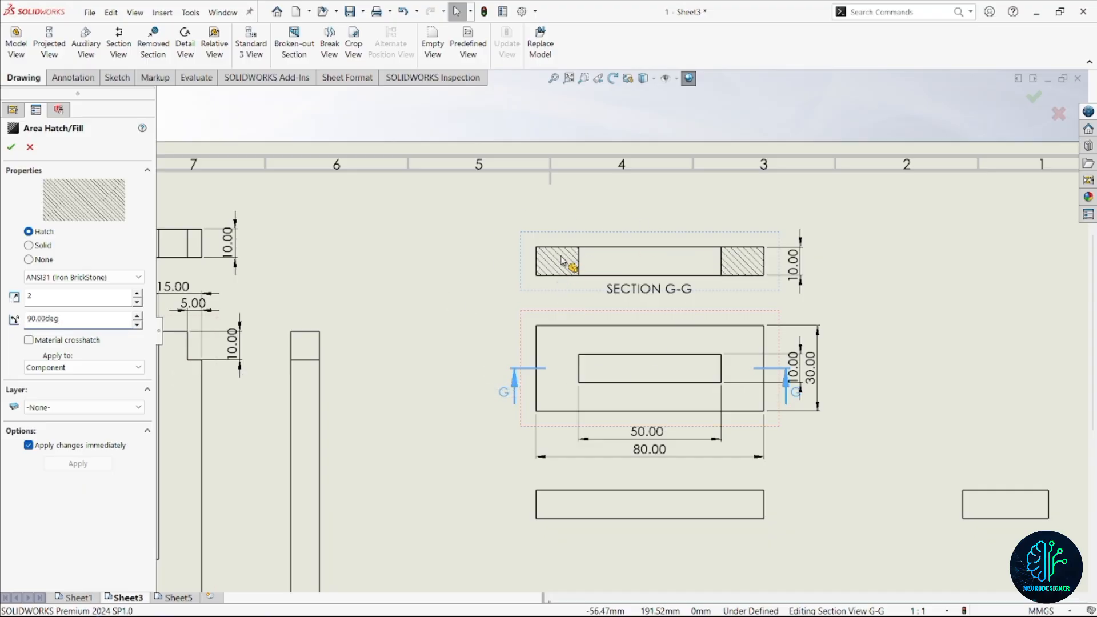
scroll(557, 403, "up", 5)
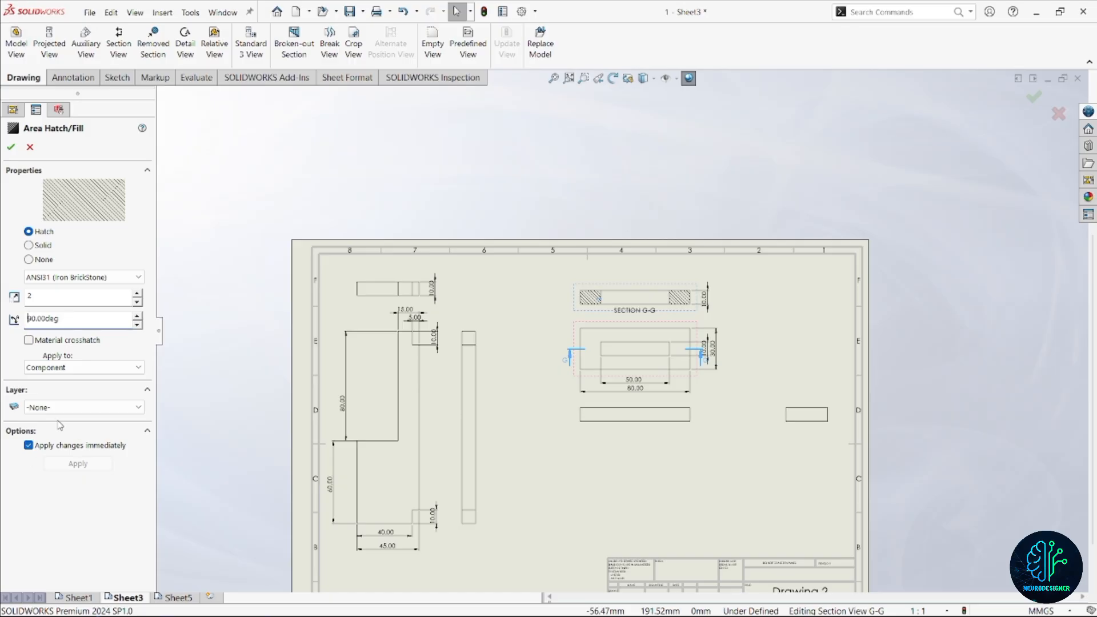
left_click(10, 146)
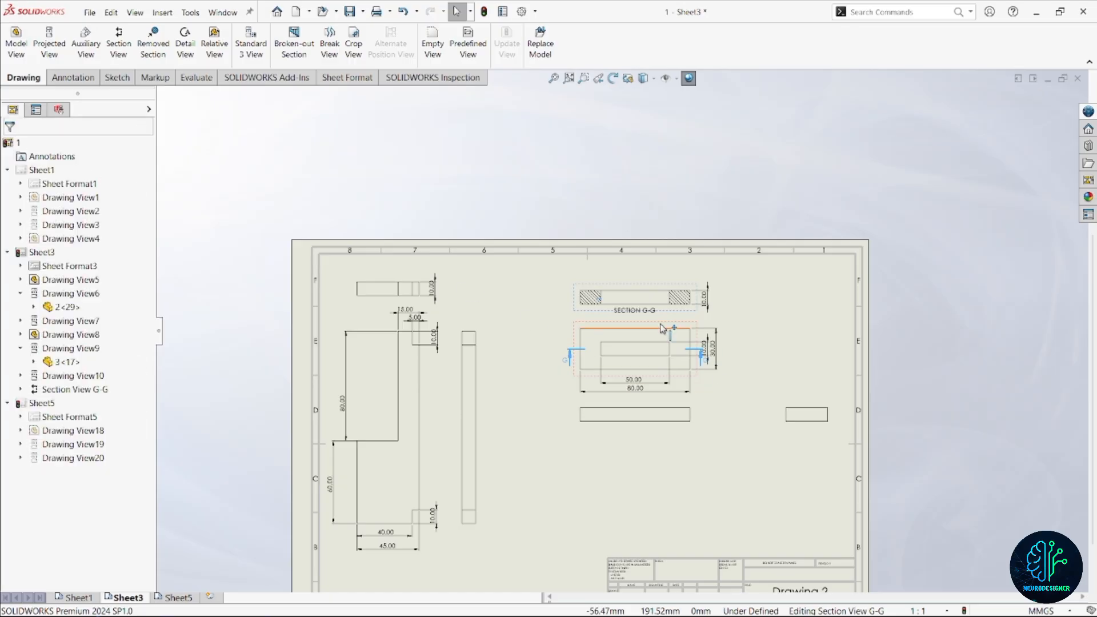
Step: Move the right-hand cutting line letter clear of the 10.00 and 30.00 dimensions and rename the section label to a
scroll(715, 343, "down", 5)
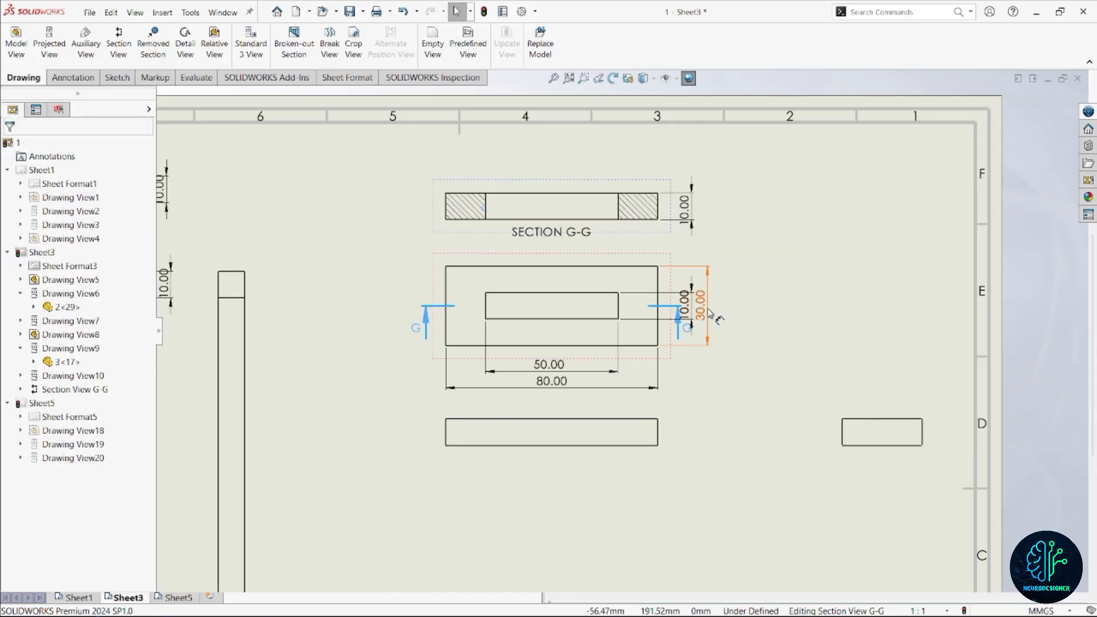
left_click_drag(687, 332, 689, 366)
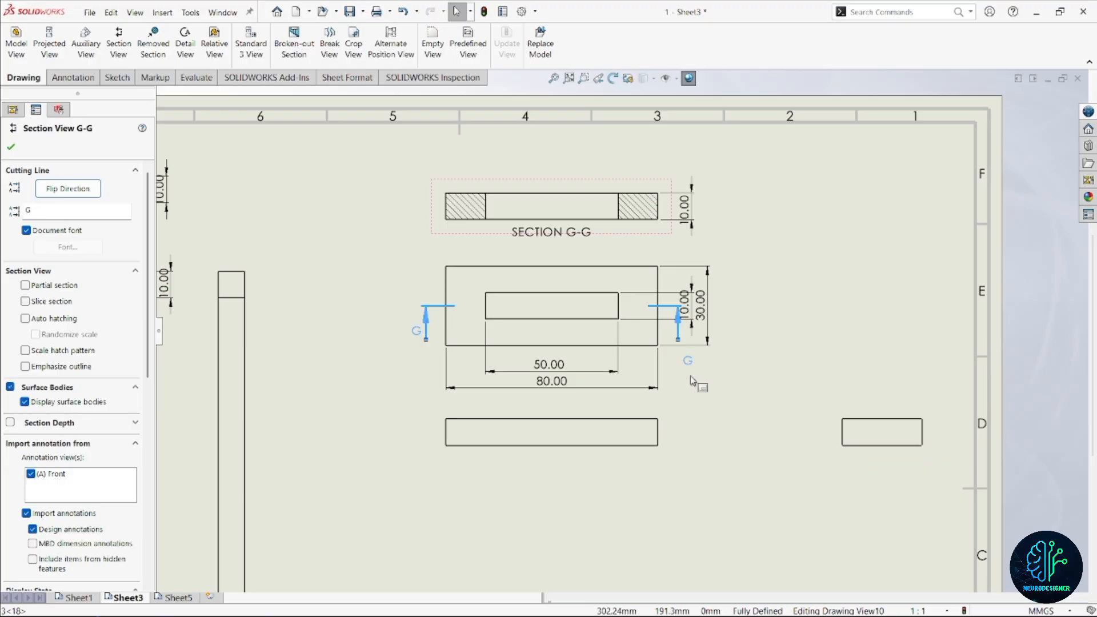
double_click(689, 360)
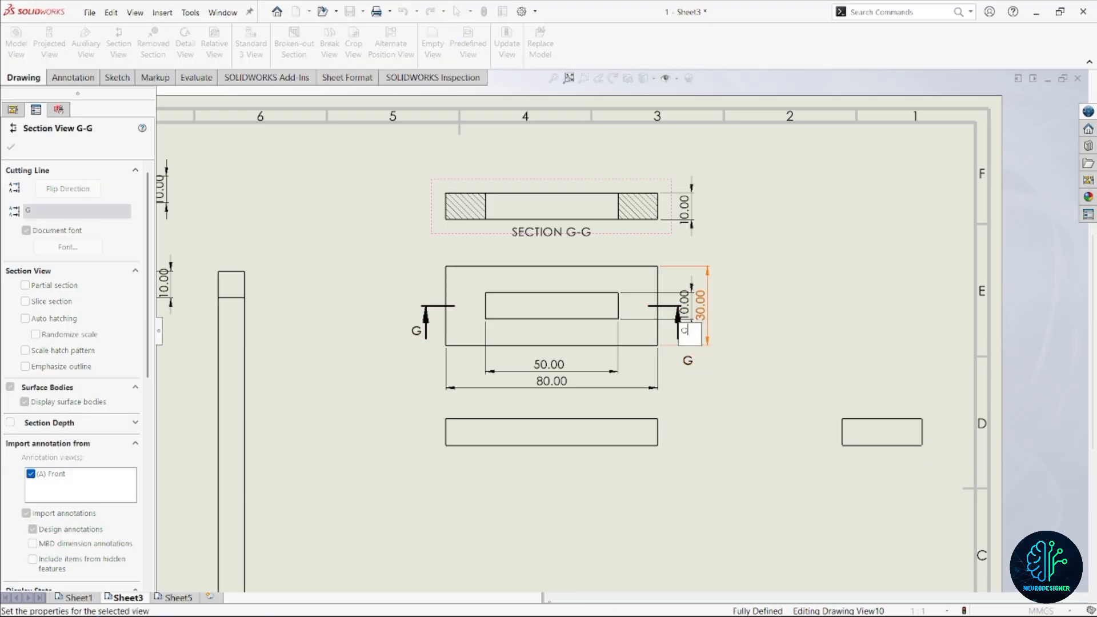
type("a")
key("Return")
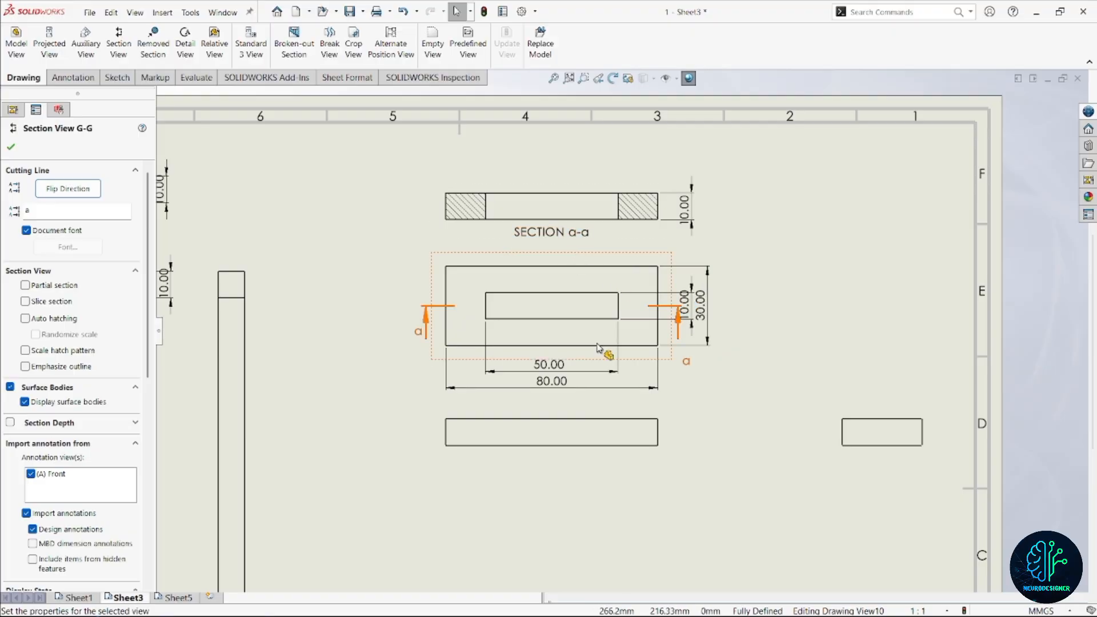
Step: On Sheet5, create an aligned section of the top view from its centre through the right side and lower lug, placed above the view
scroll(588, 446, "up", 3)
scroll(592, 285, "down", 2)
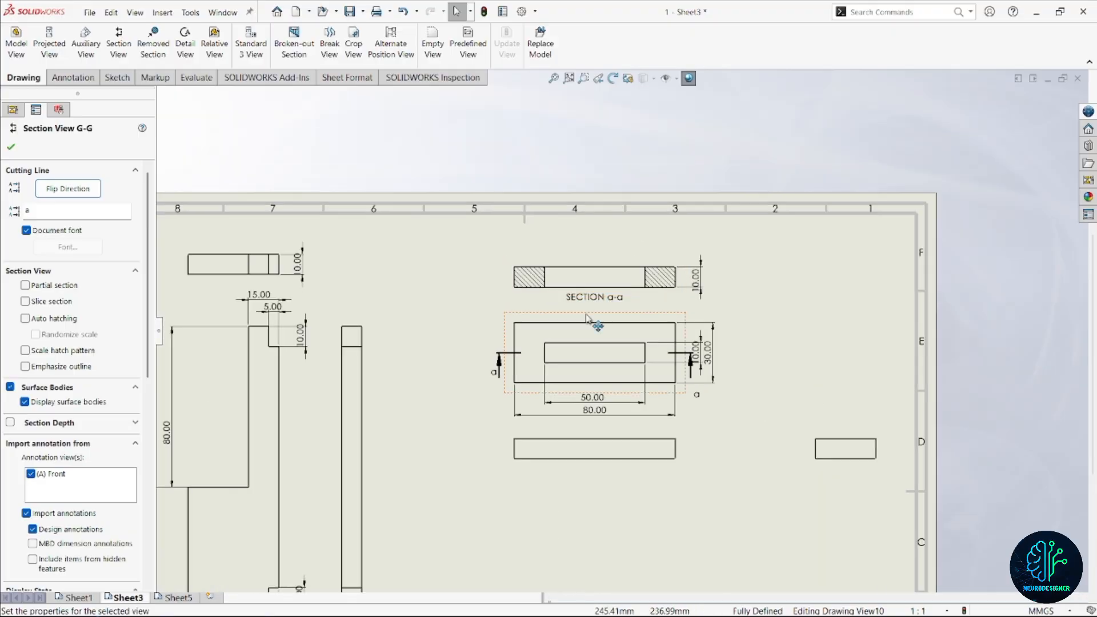
scroll(595, 332, "up", 5)
scroll(621, 461, "down", 3)
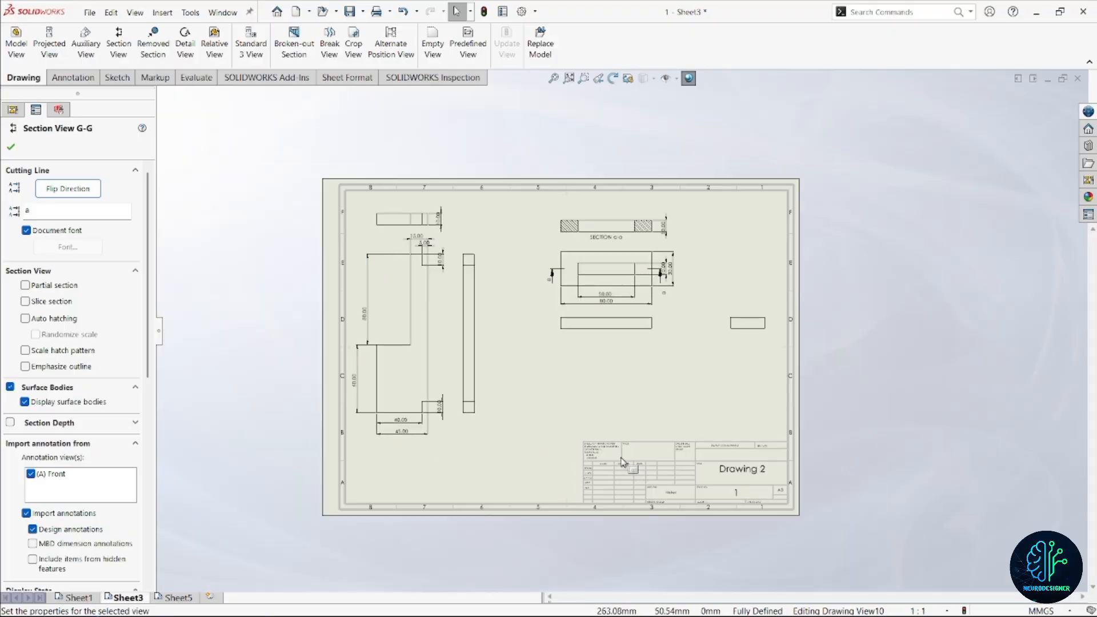
left_click(178, 597)
scroll(535, 224, "down", 2)
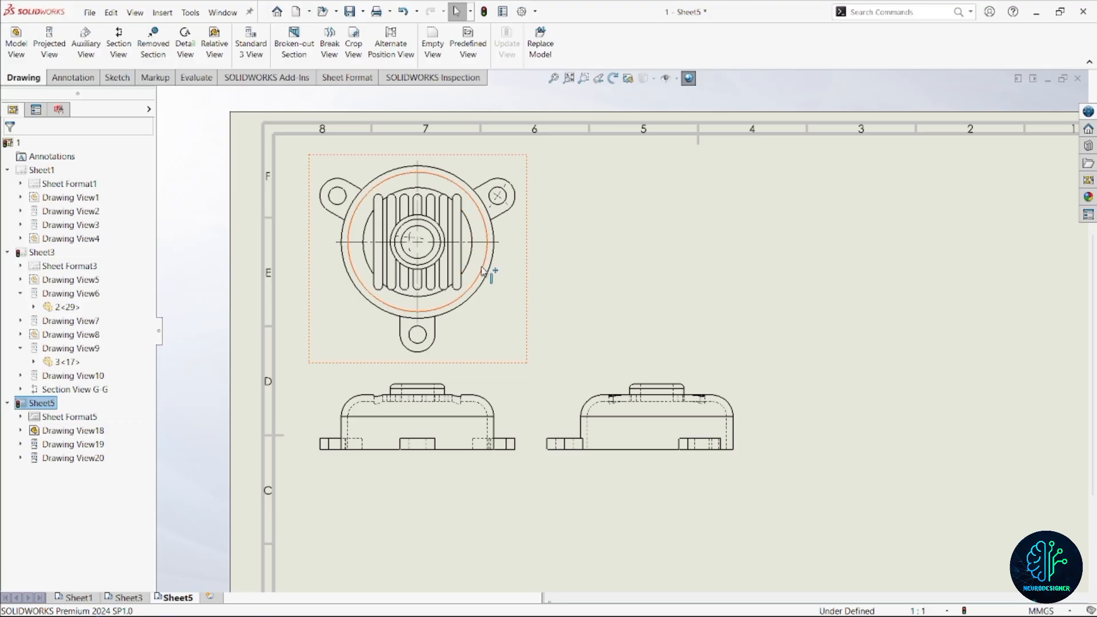
left_click(119, 44)
scroll(357, 437, "up", 1)
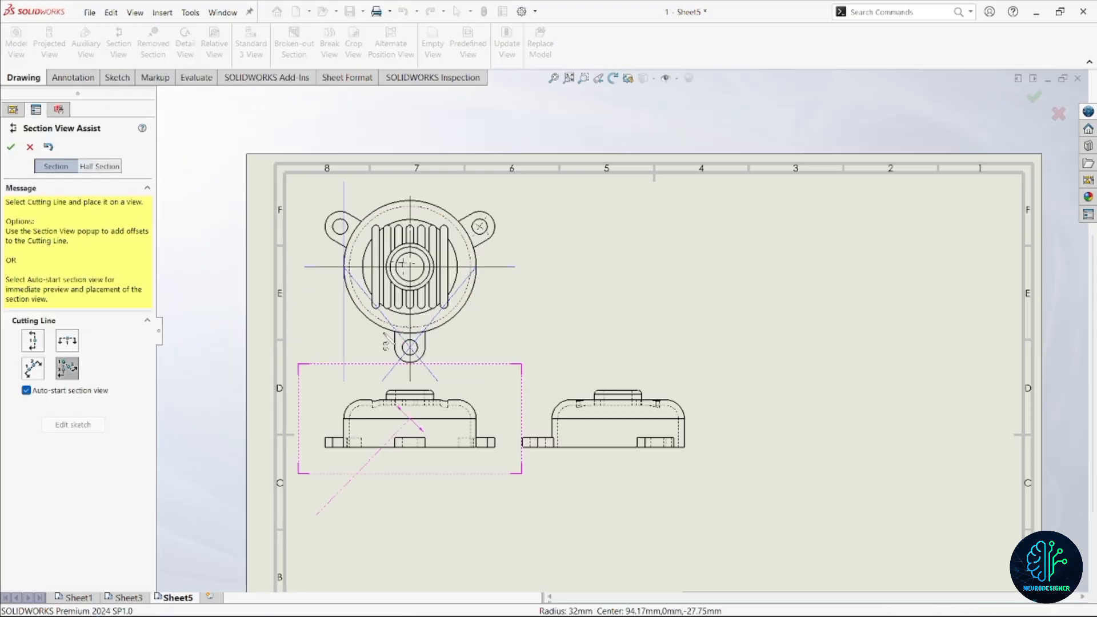
scroll(384, 243, "down", 2)
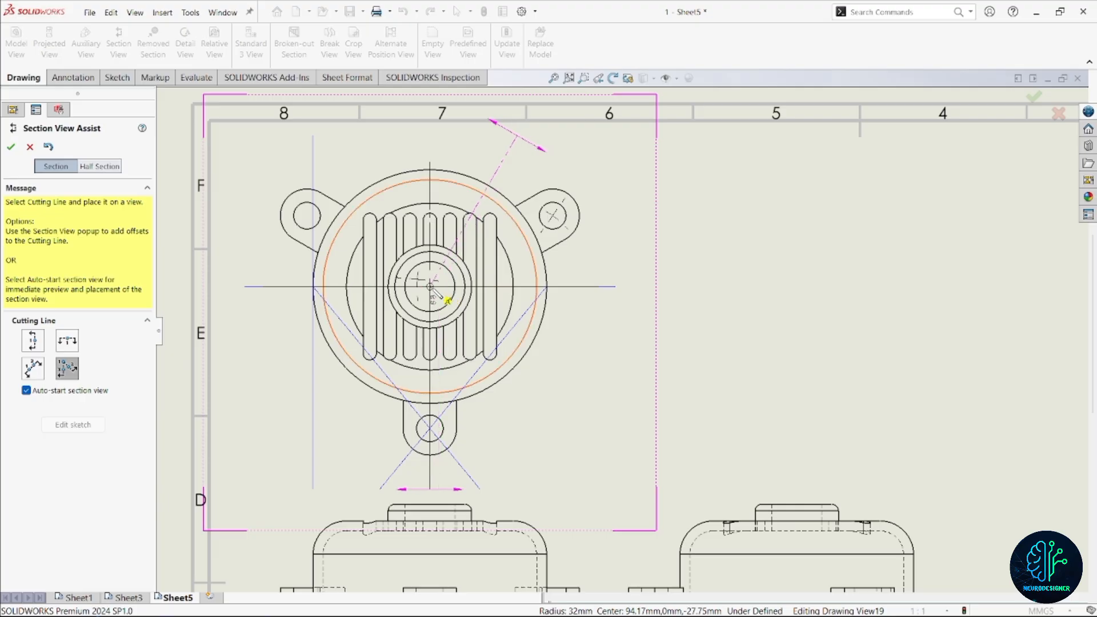
left_click(431, 287)
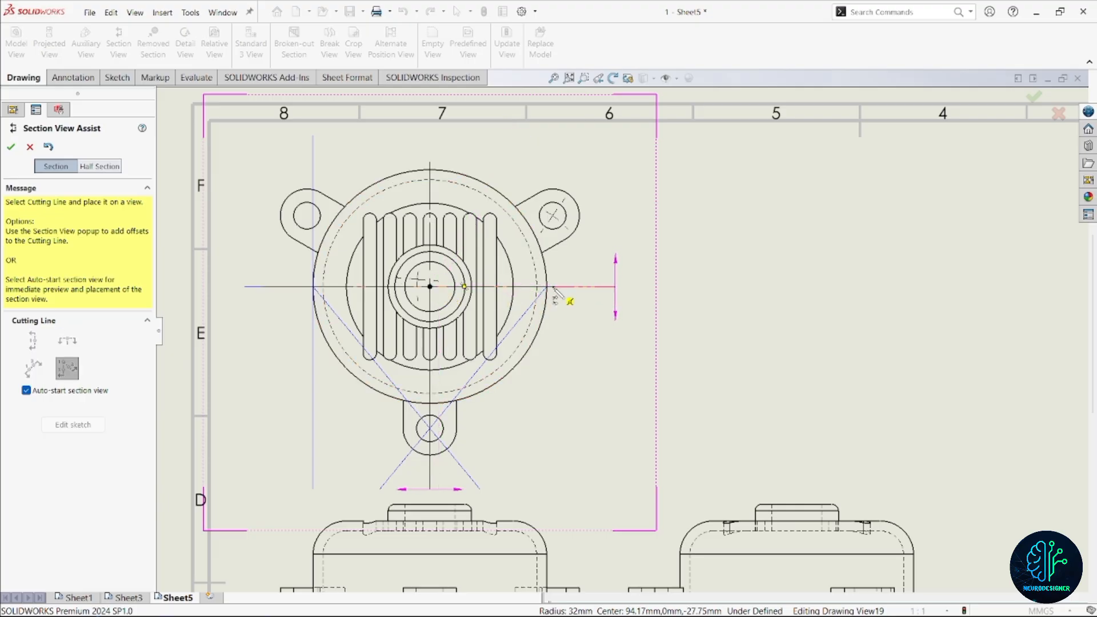
left_click(552, 287)
left_click(433, 447)
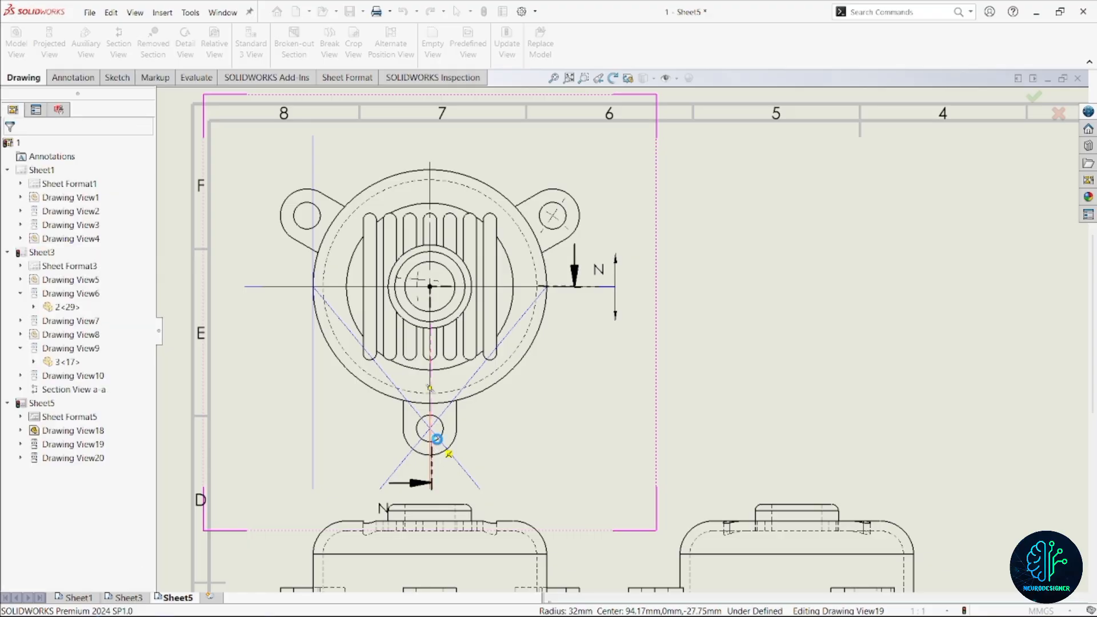
scroll(571, 421, "up", 4)
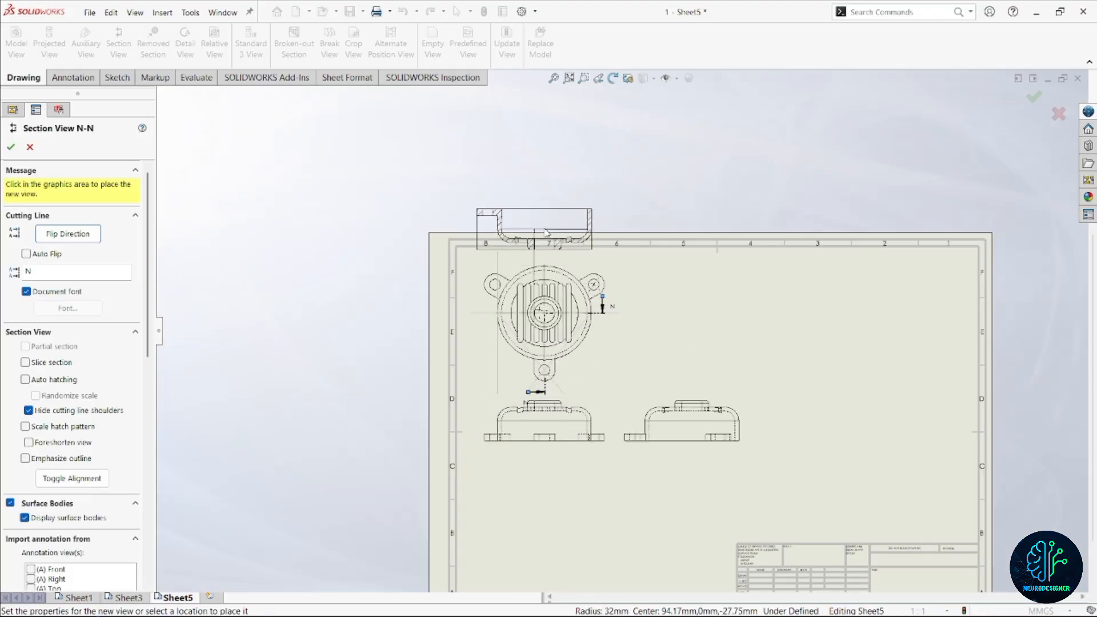
left_click(573, 252)
Step: Move the front and top views down and bring the section view down inside the sheet border above the top view
scroll(655, 321, "down", 2)
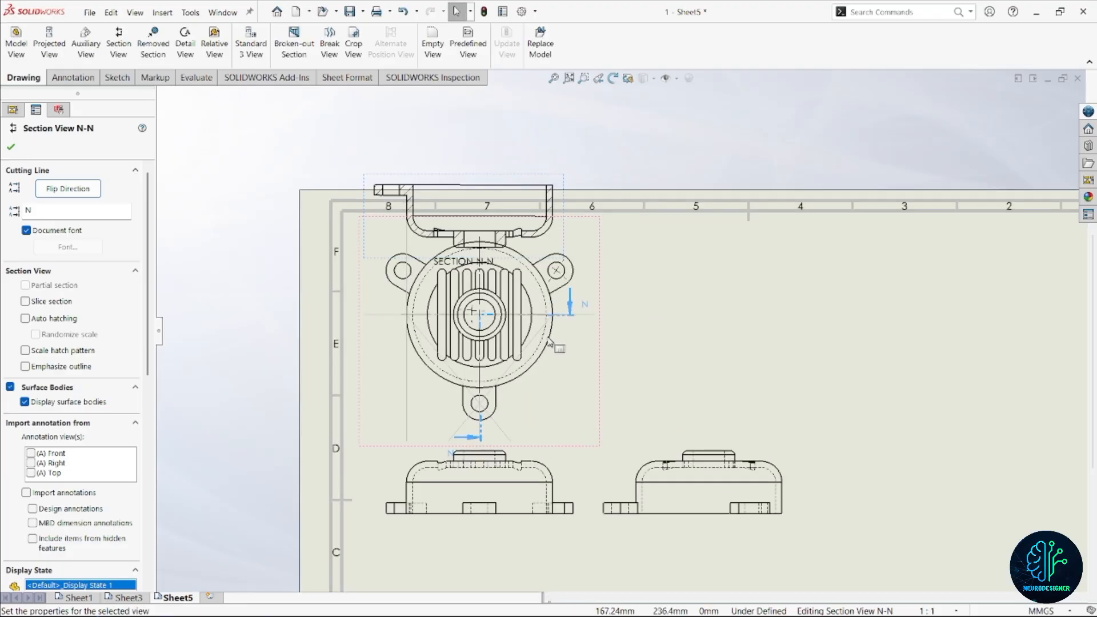
scroll(490, 432, "up", 2)
left_click_drag(558, 466, 541, 555)
left_click_drag(535, 364, 534, 419)
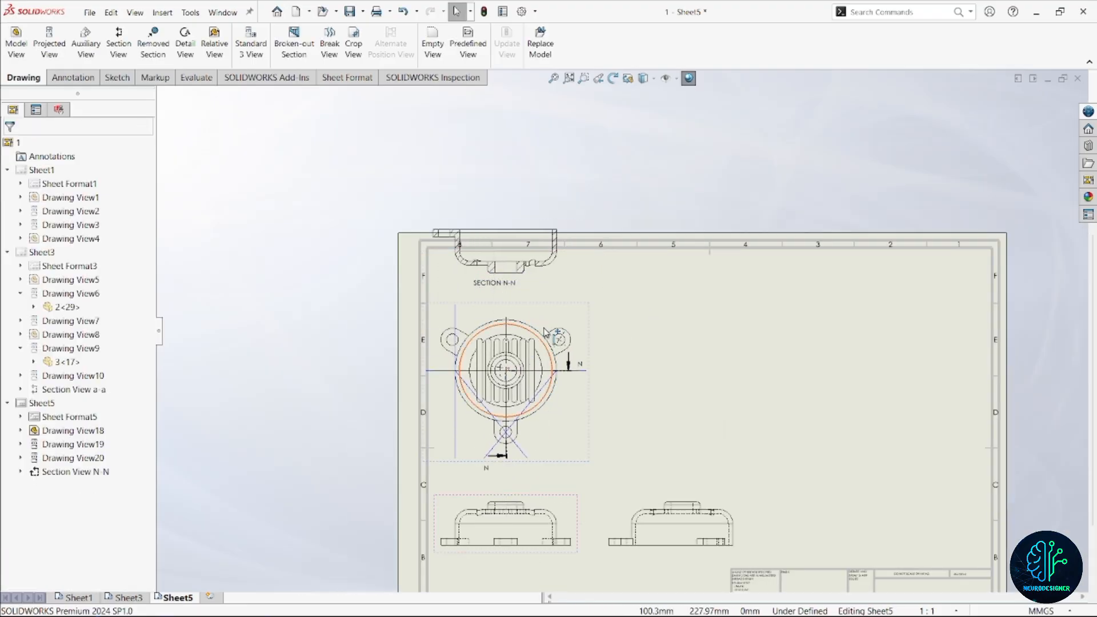
left_click(561, 283)
left_click_drag(561, 283, 563, 312)
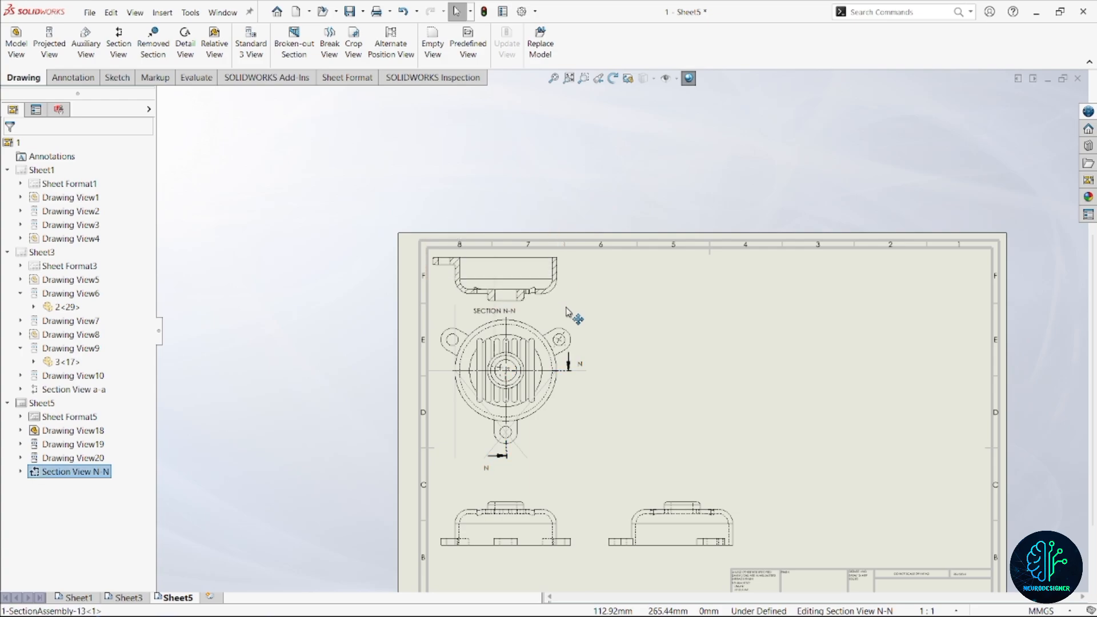
Step: Rename the aligned section view's cutting line label to d
scroll(542, 314, "up", 2)
scroll(605, 309, "down", 1)
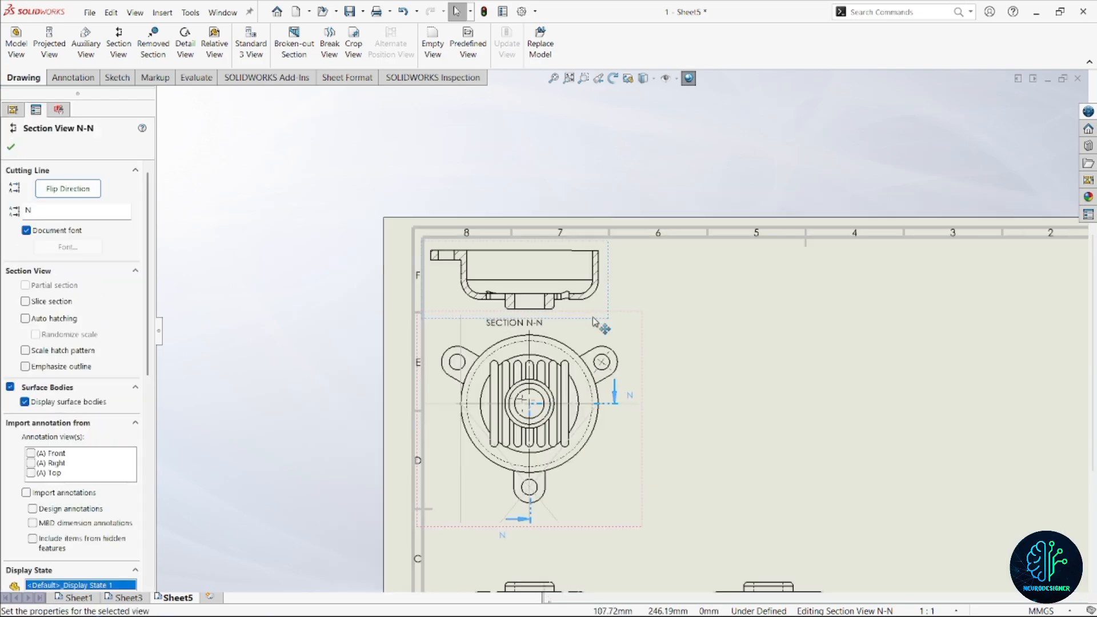
scroll(569, 313, "up", 2)
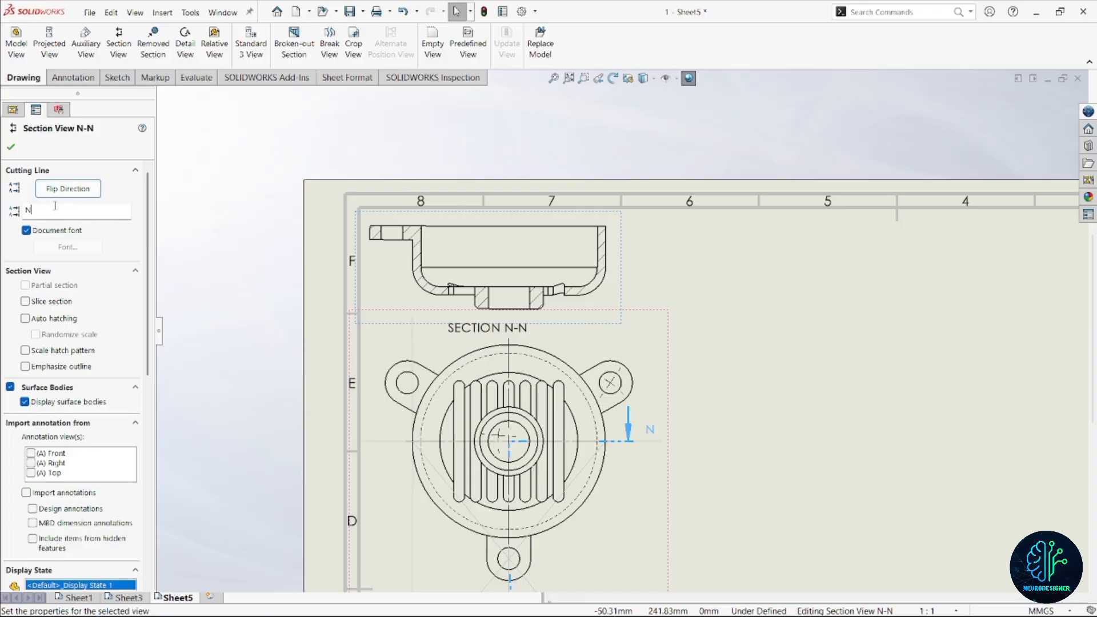
type("d")
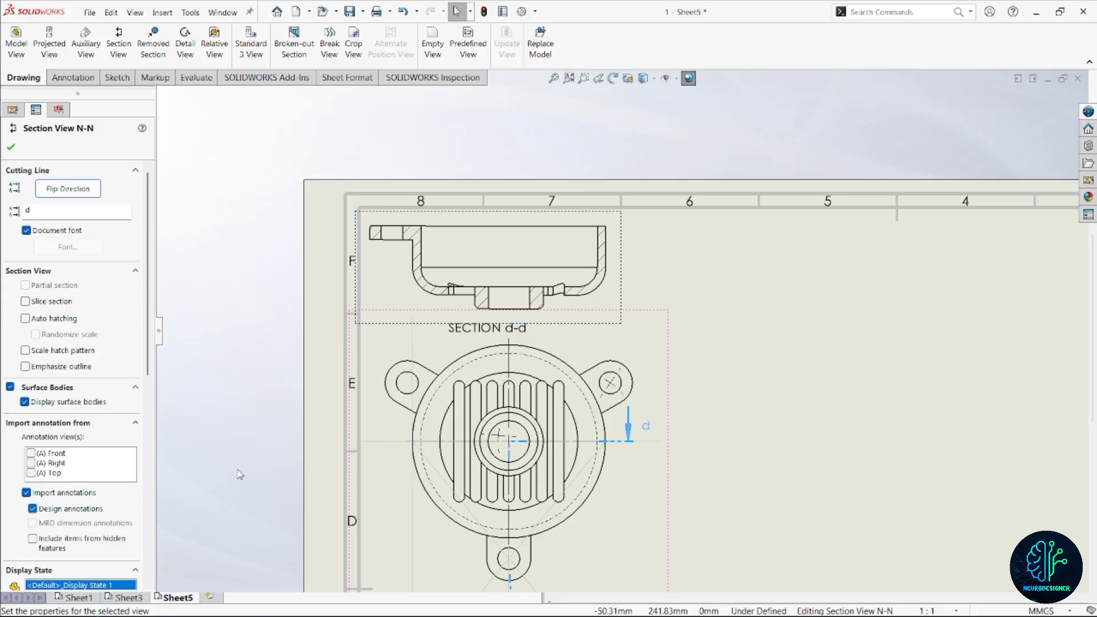
Step: Create a circular detail view of the top view's lower lug, circle radius about 15 mm, placed in the open area to the view's right
left_click(11, 148)
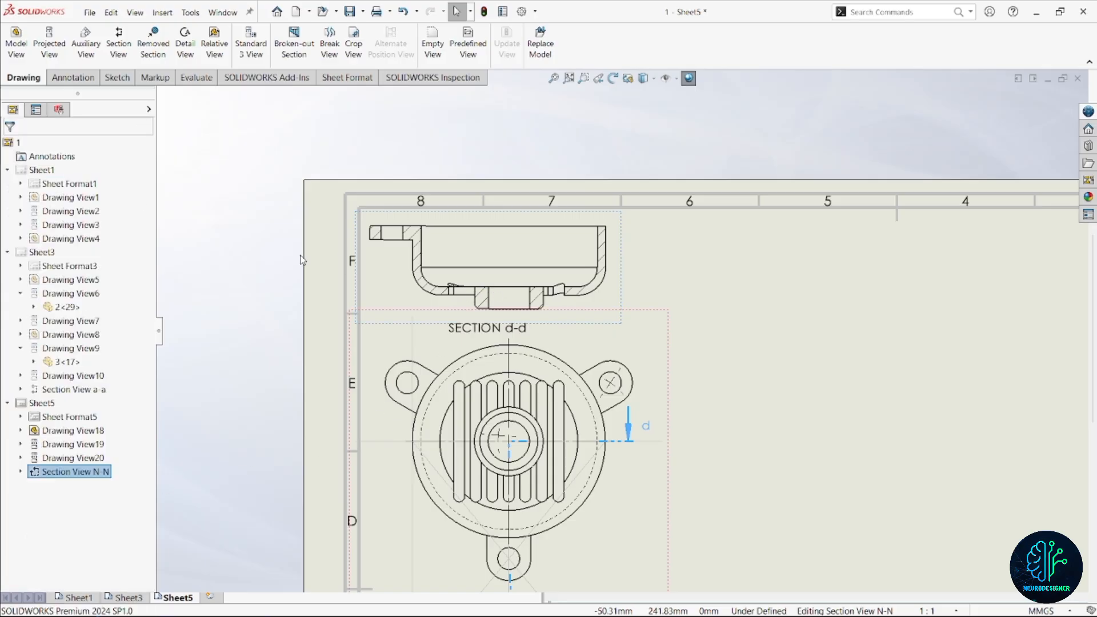
key("f")
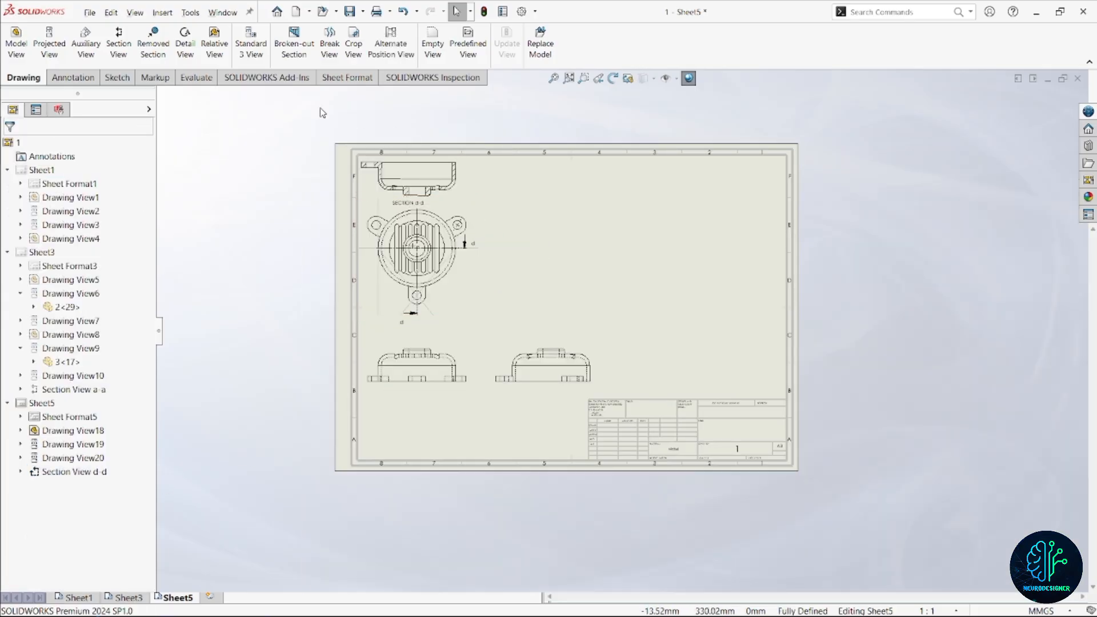
scroll(502, 207, "up", 2)
left_click(185, 43)
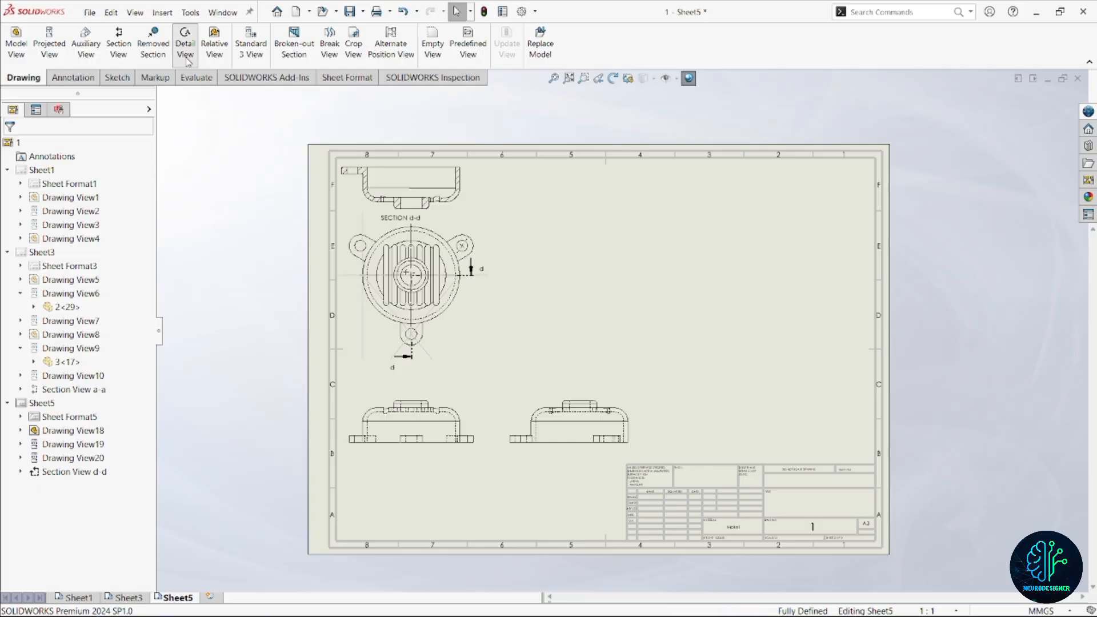
scroll(441, 368, "up", 5)
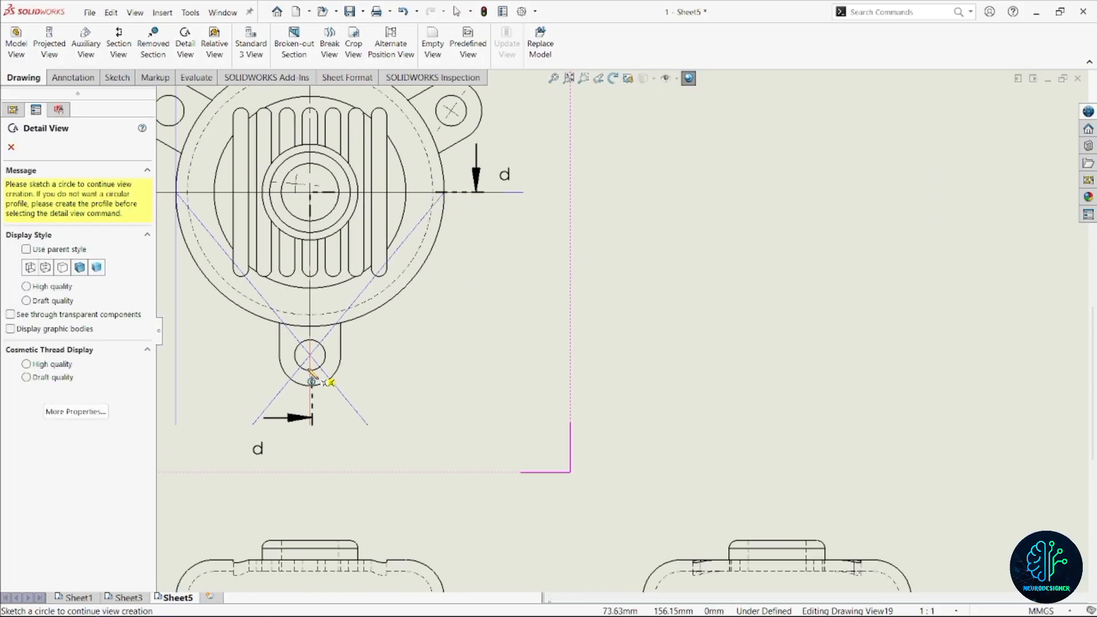
left_click(322, 366)
scroll(321, 366, "up", 2)
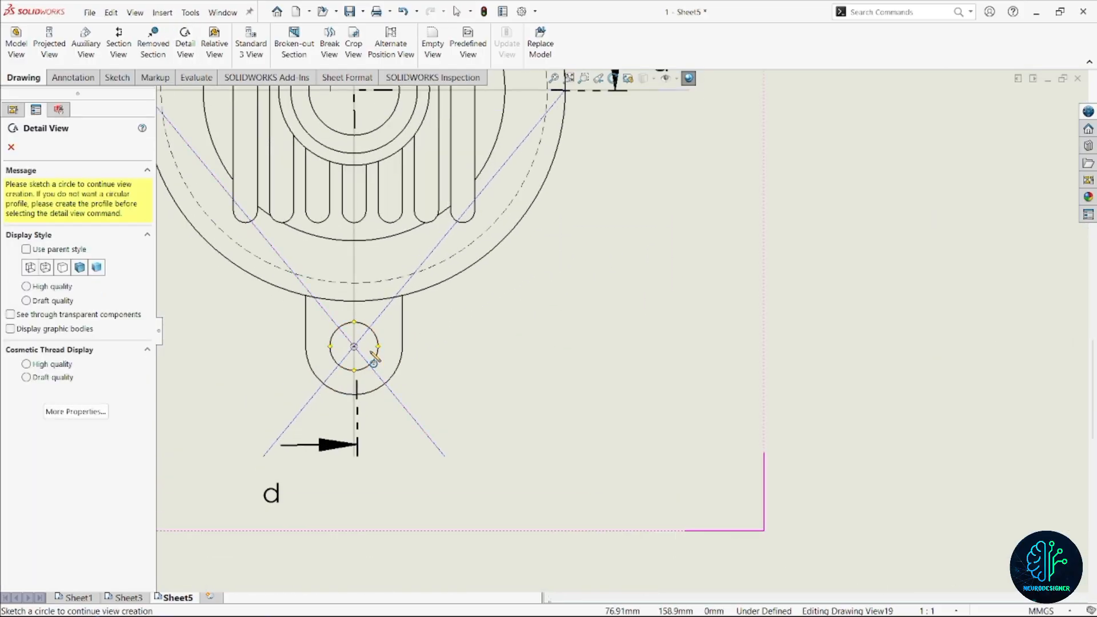
left_click(354, 346)
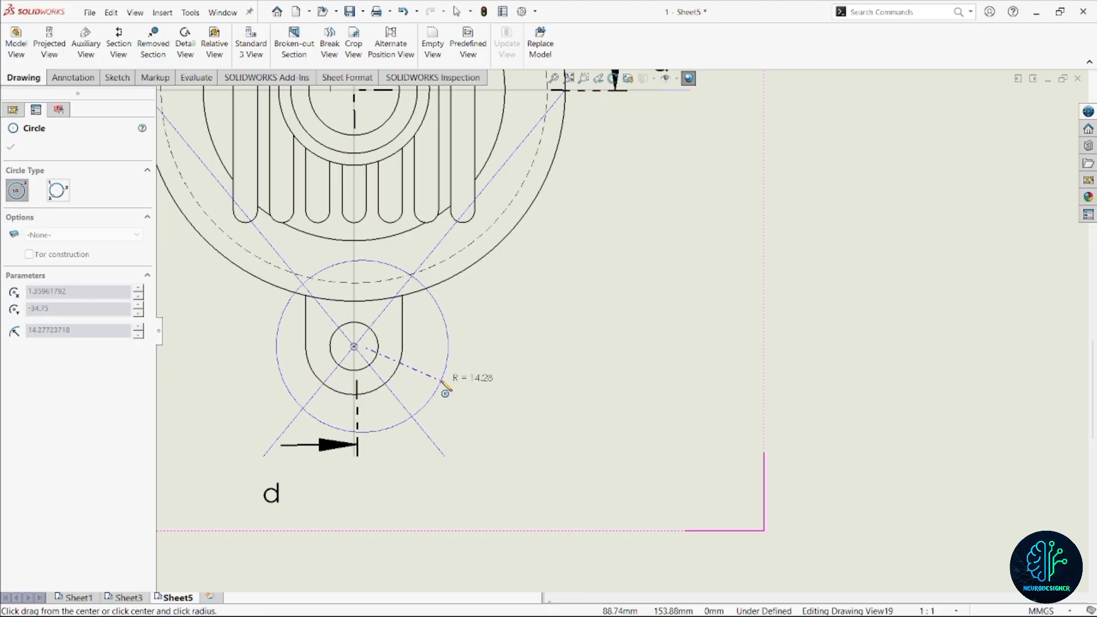
left_click(453, 339)
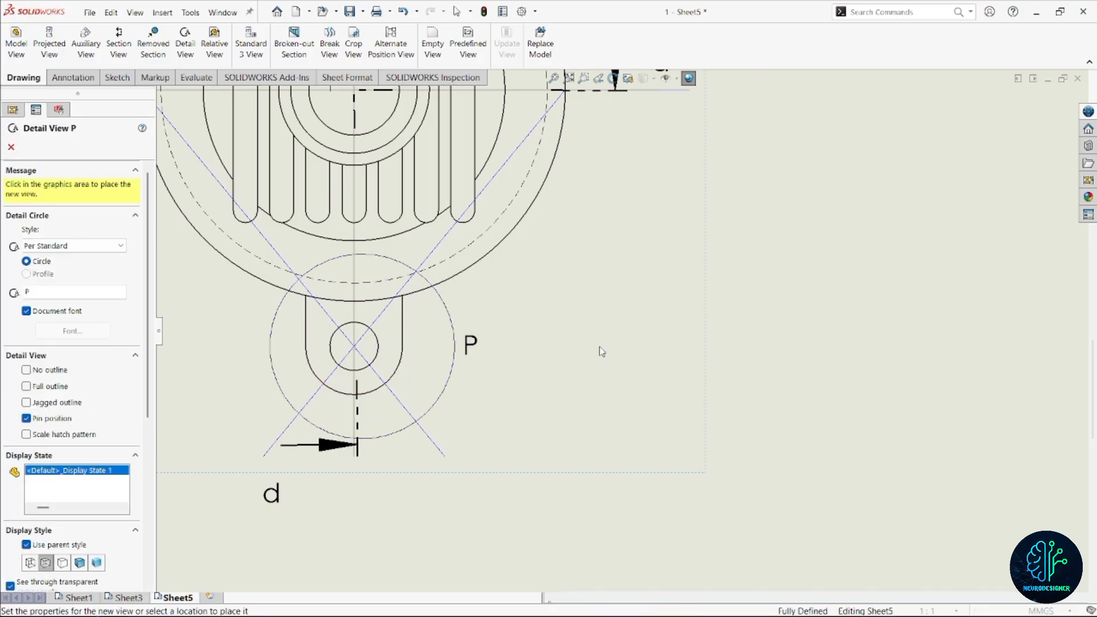
scroll(598, 350, "down", 4)
scroll(775, 294, "up", 1)
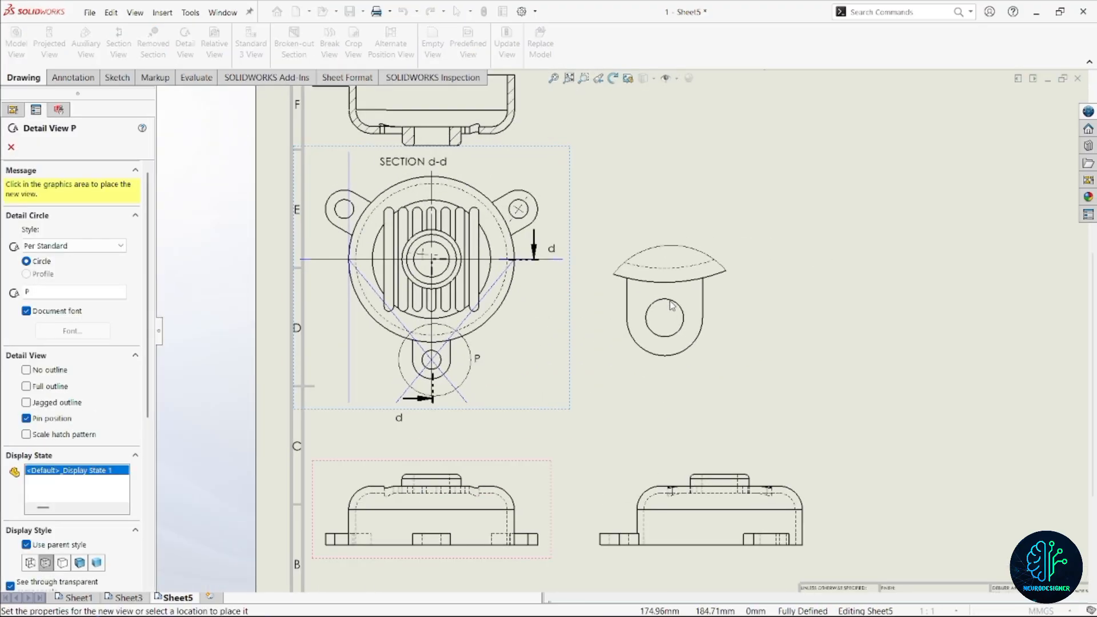
left_click(762, 307)
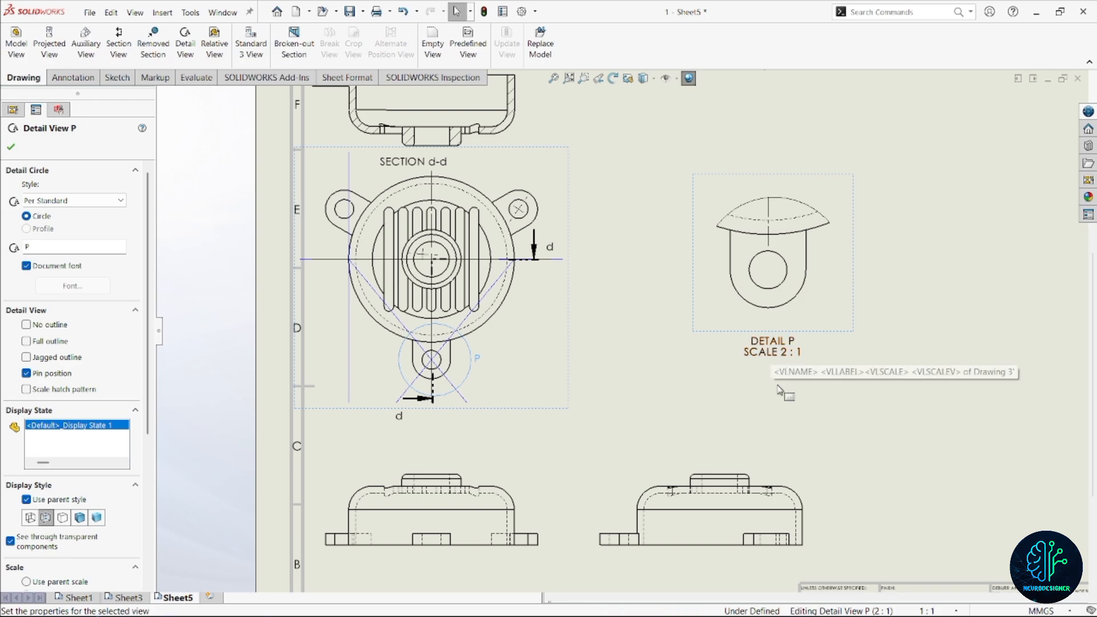
Step: Try custom scales 1:1 and 1:2 on the lower lug's detail view and set it back to 2:1
key("f")
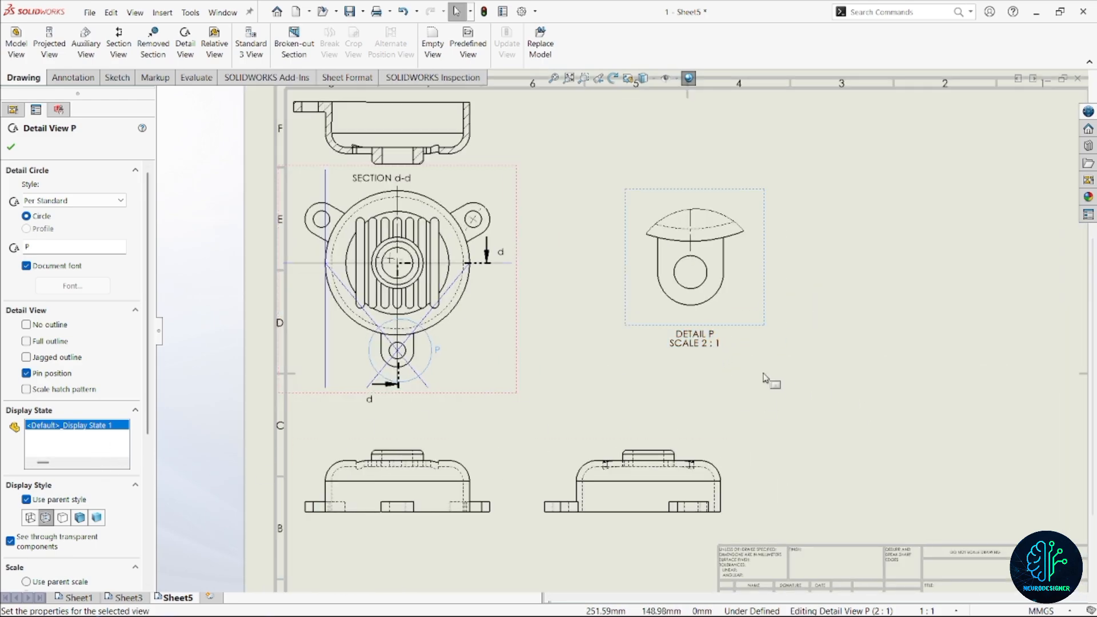
scroll(142, 375, "down", 5)
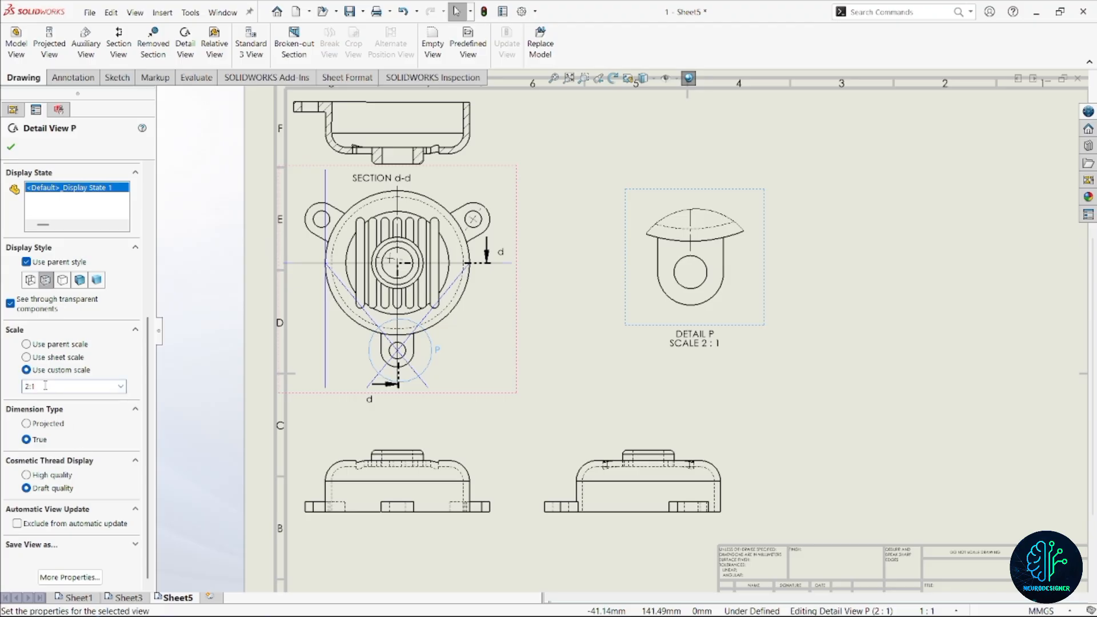
left_click(120, 386)
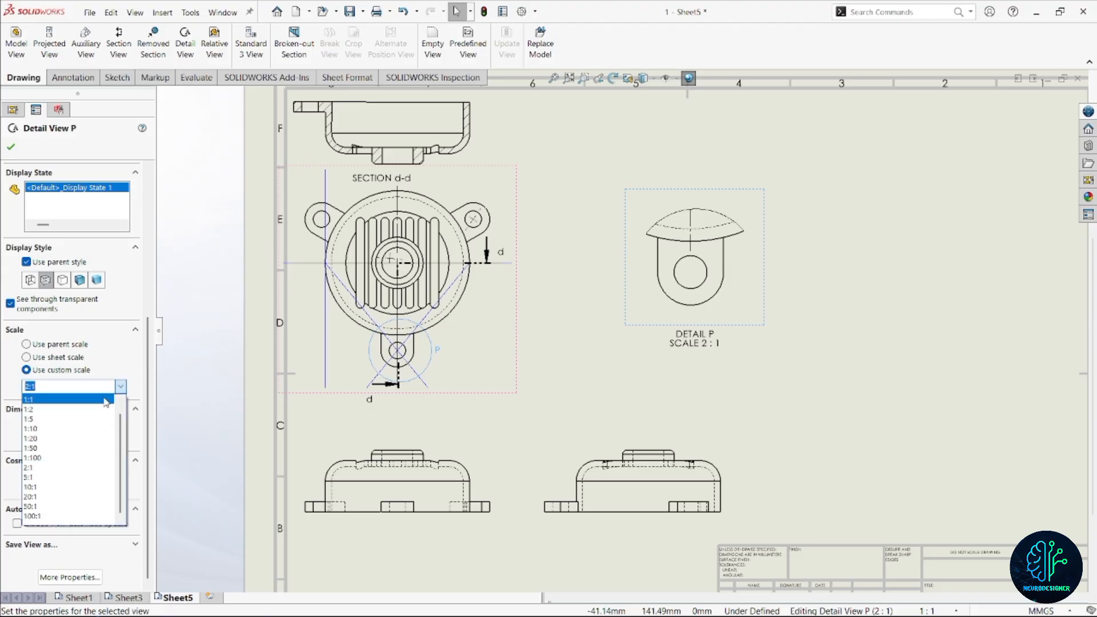
left_click(115, 402)
left_click(121, 387)
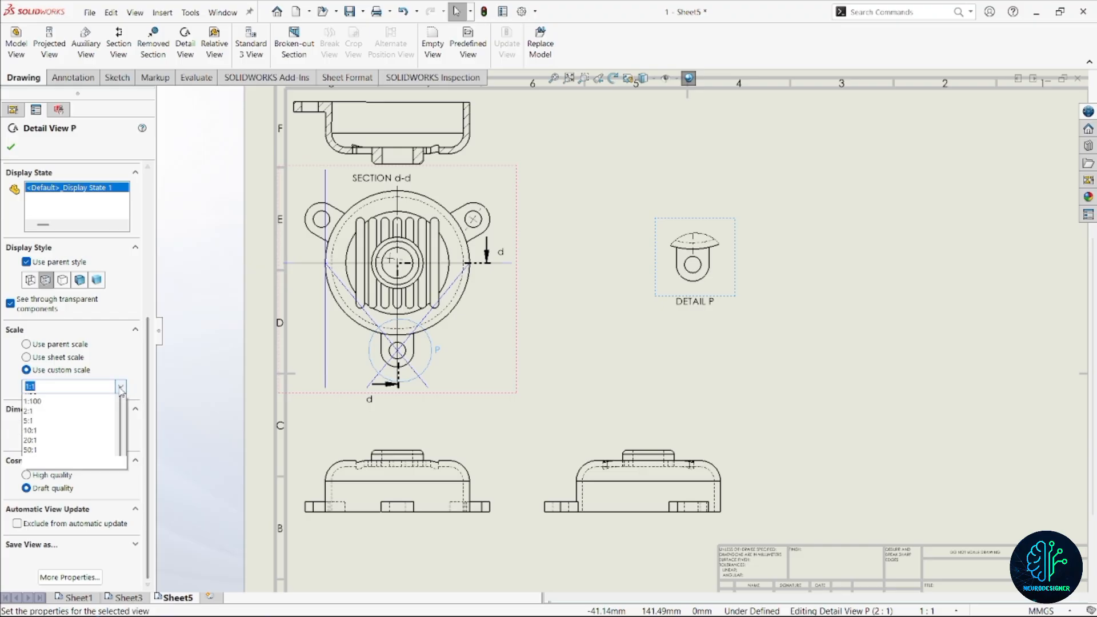
left_click(108, 409)
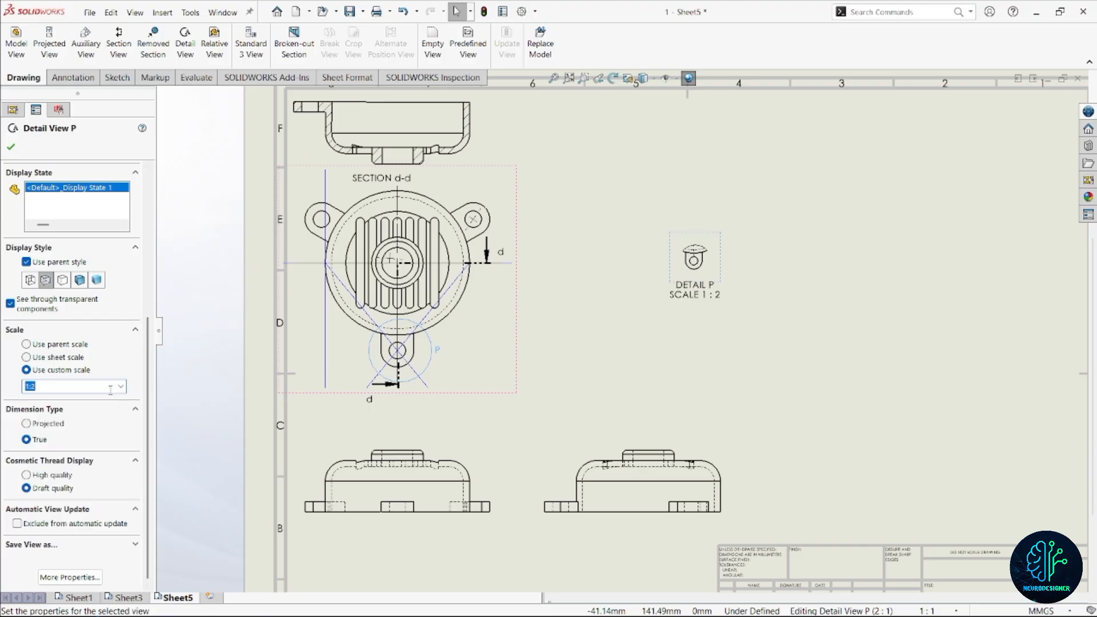
left_click(121, 386)
left_click(80, 472)
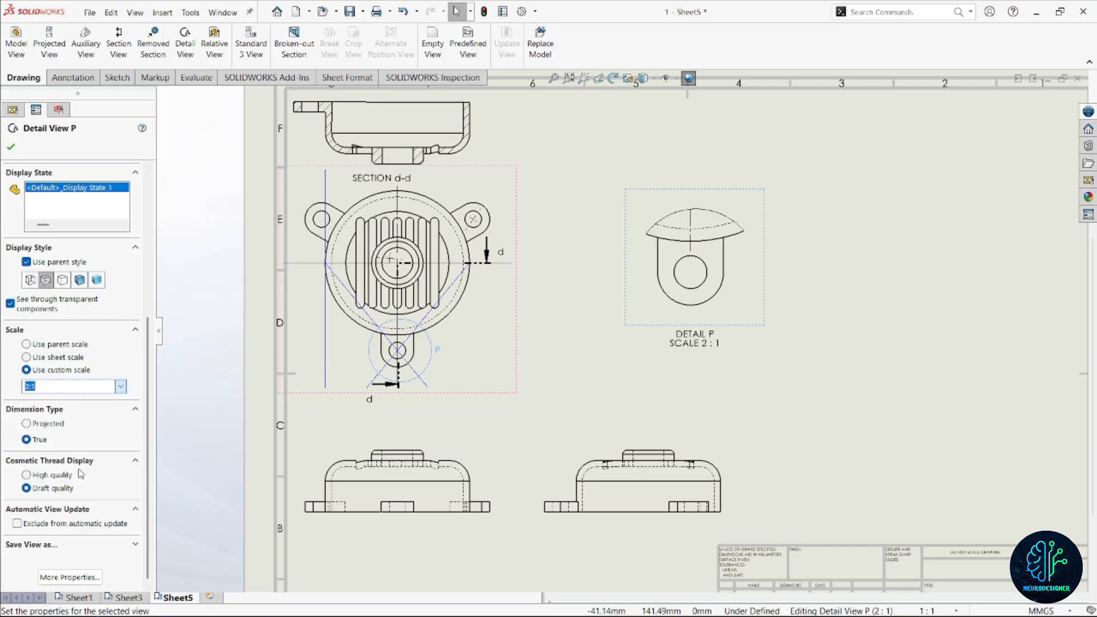
scroll(974, 327, "up", 4)
scroll(682, 317, "down", 1)
left_click(715, 345)
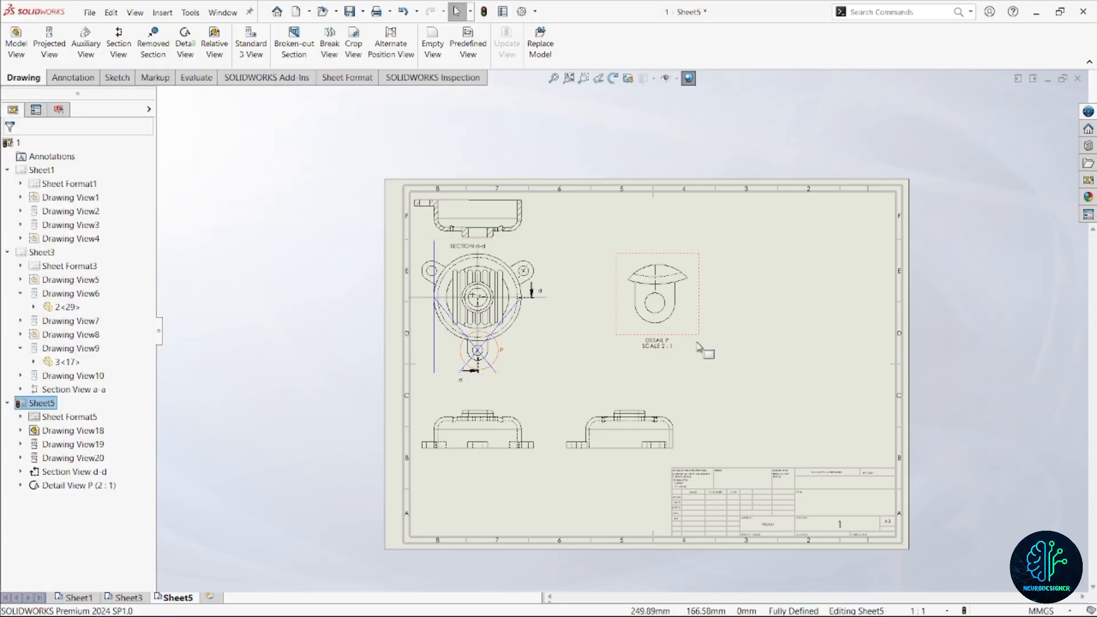
Step: Sketch a closed five-sided line profile, about 93 mm in total length, around the top view's upper-right lug
scroll(700, 349, "up", 1)
scroll(494, 343, "down", 2)
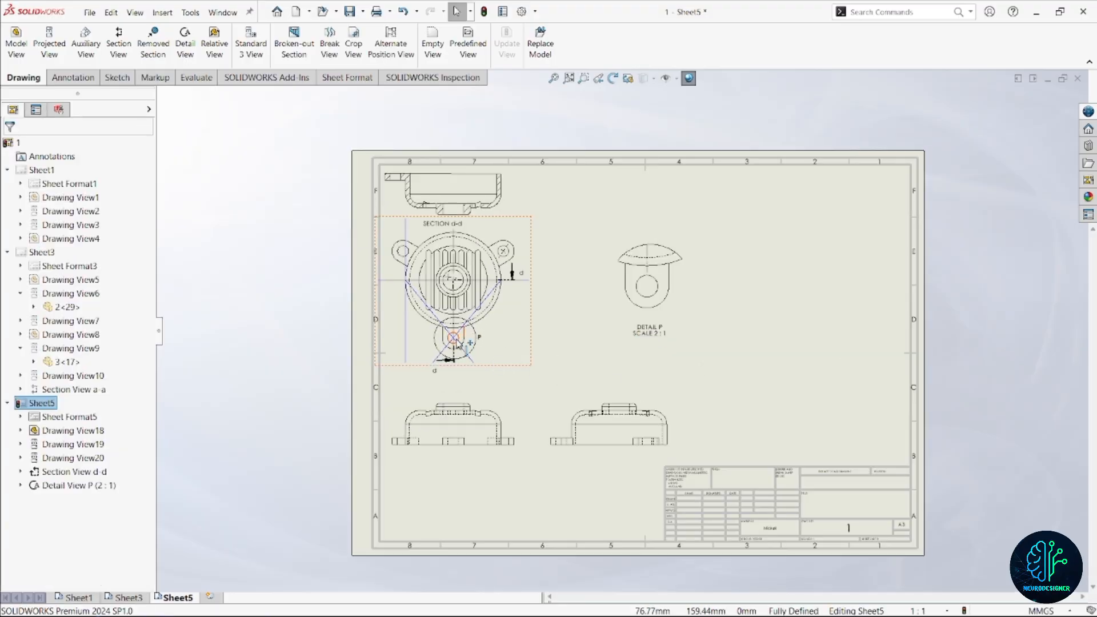
scroll(465, 348, "down", 2)
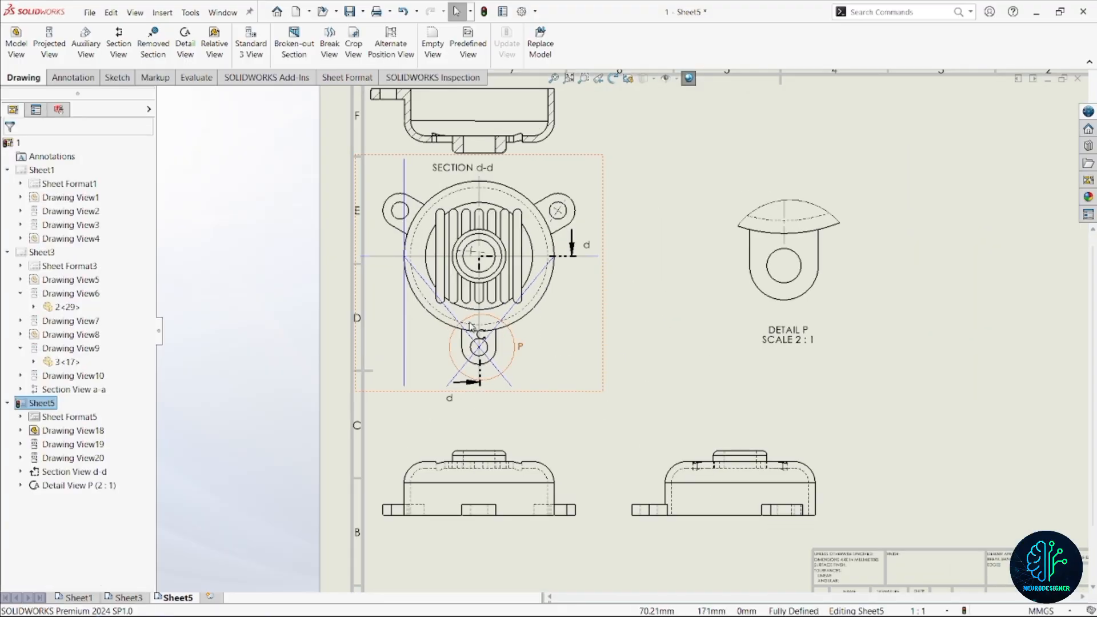
left_click(73, 77)
left_click(109, 78)
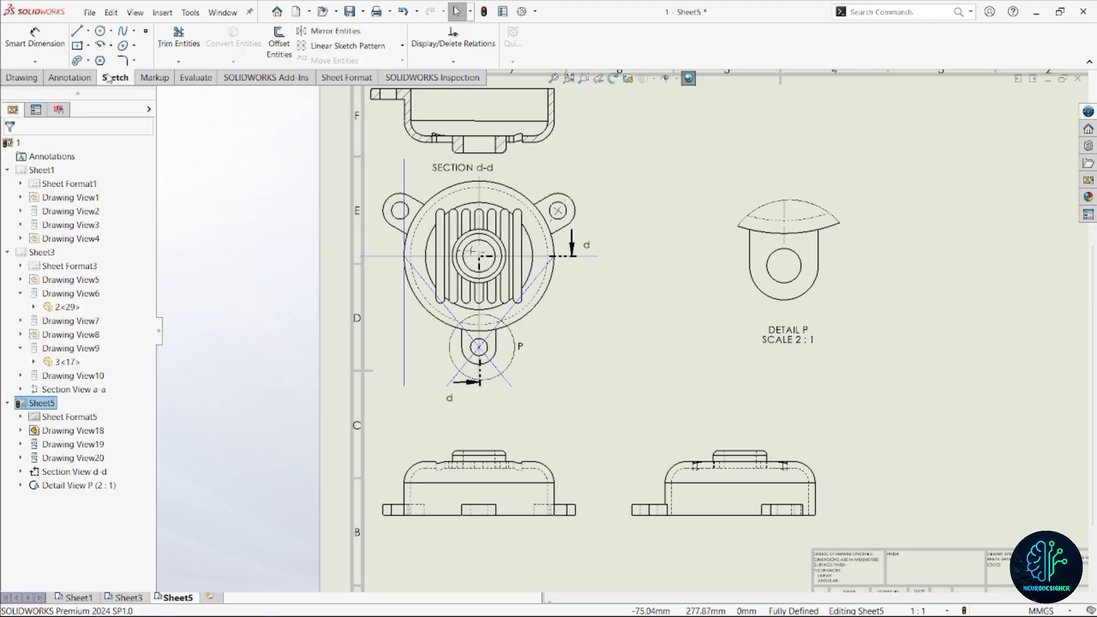
left_click(78, 31)
scroll(476, 329, "down", 1)
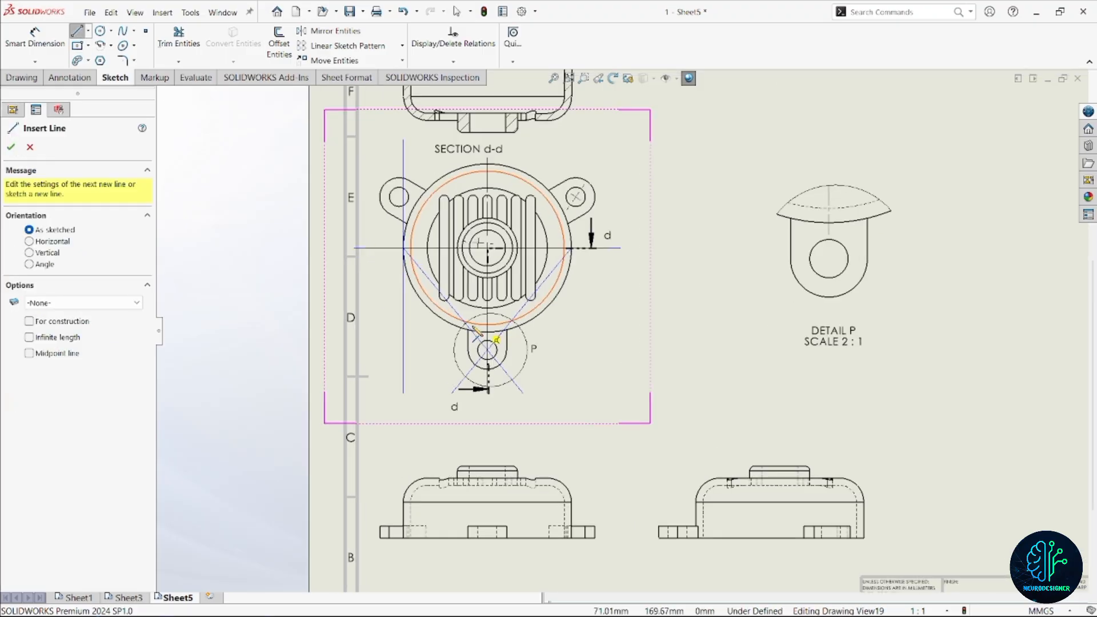
scroll(510, 379, "down", 2)
scroll(483, 328, "up", 3)
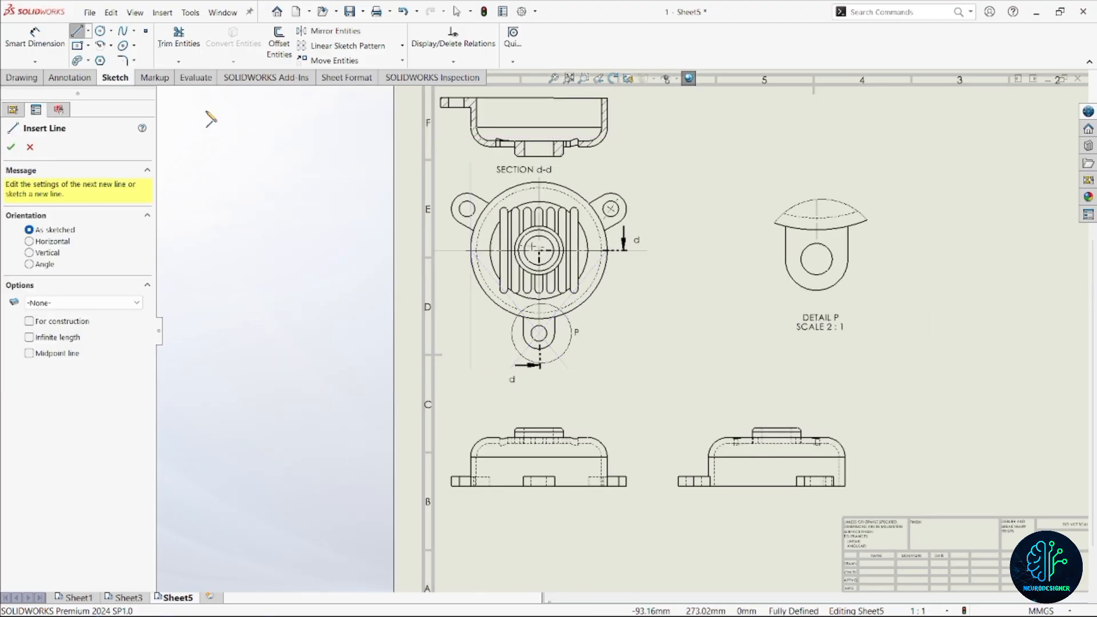
scroll(658, 200, "down", 3)
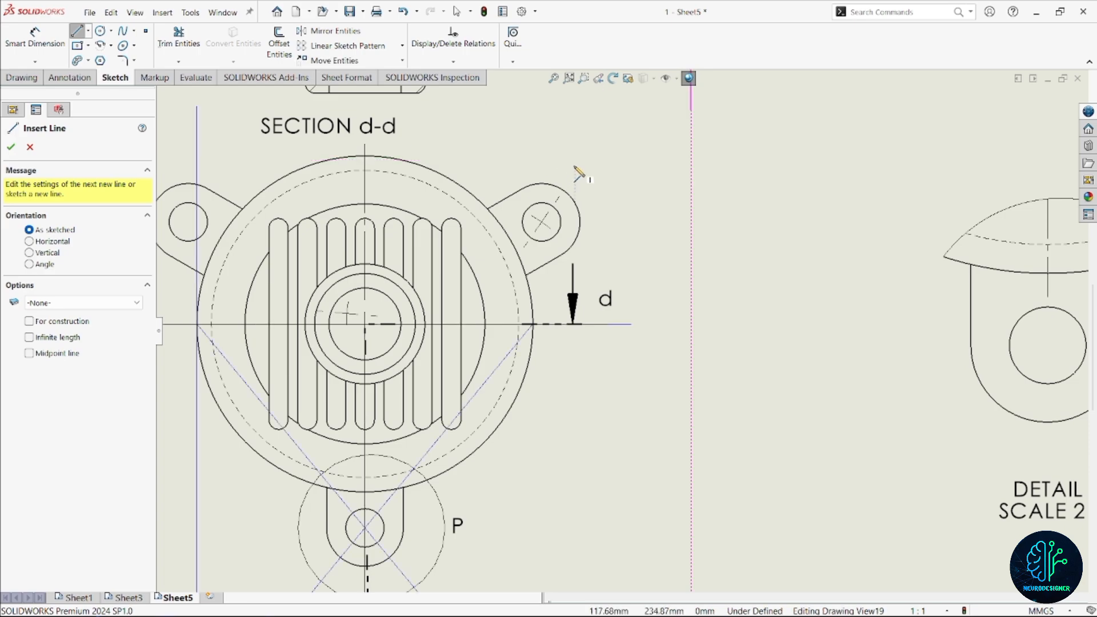
left_click(609, 162)
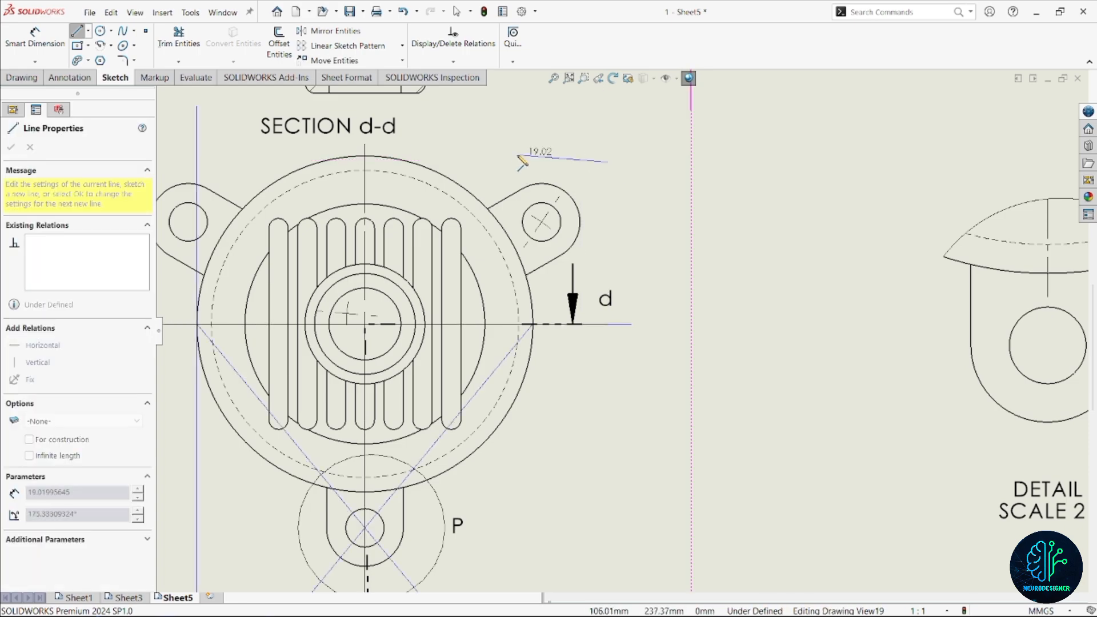
left_click(517, 155)
left_click(474, 210)
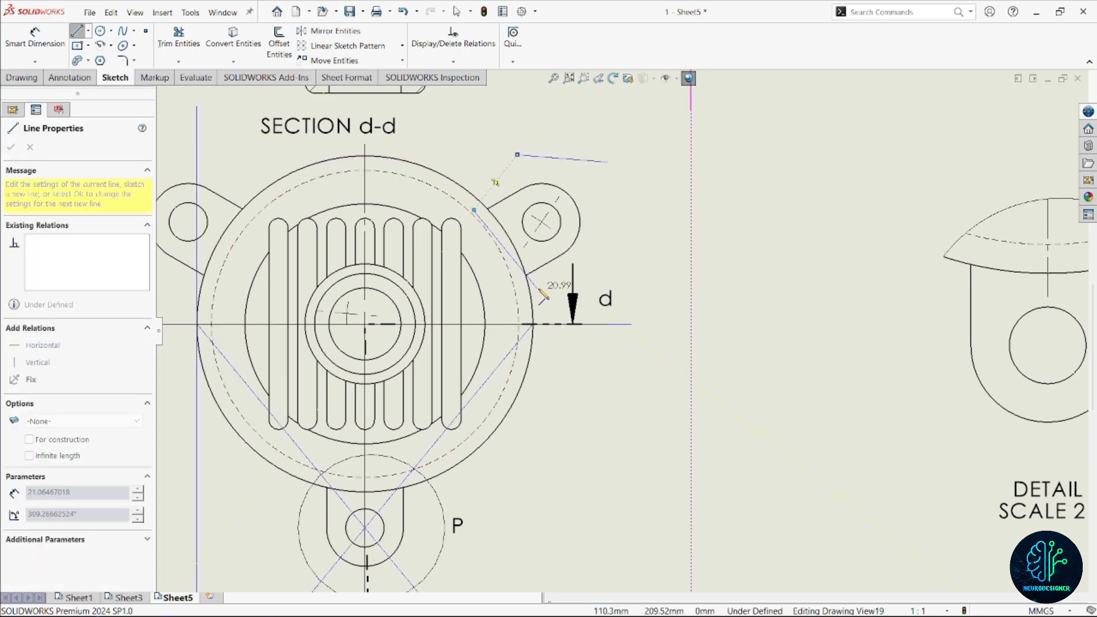
left_click(538, 304)
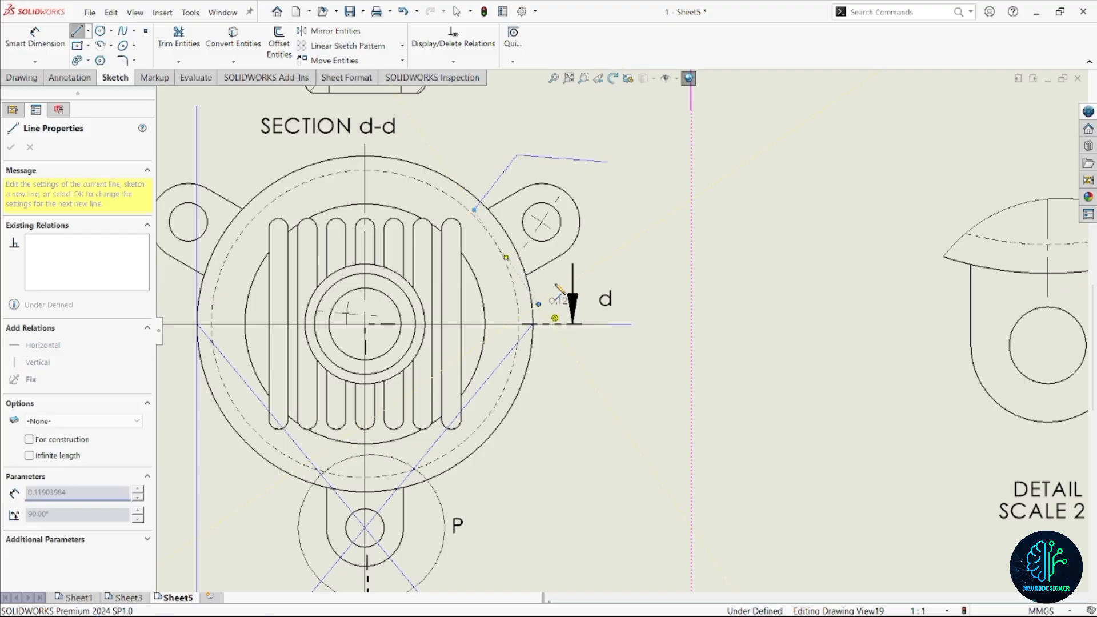
left_click(609, 235)
left_click(608, 162)
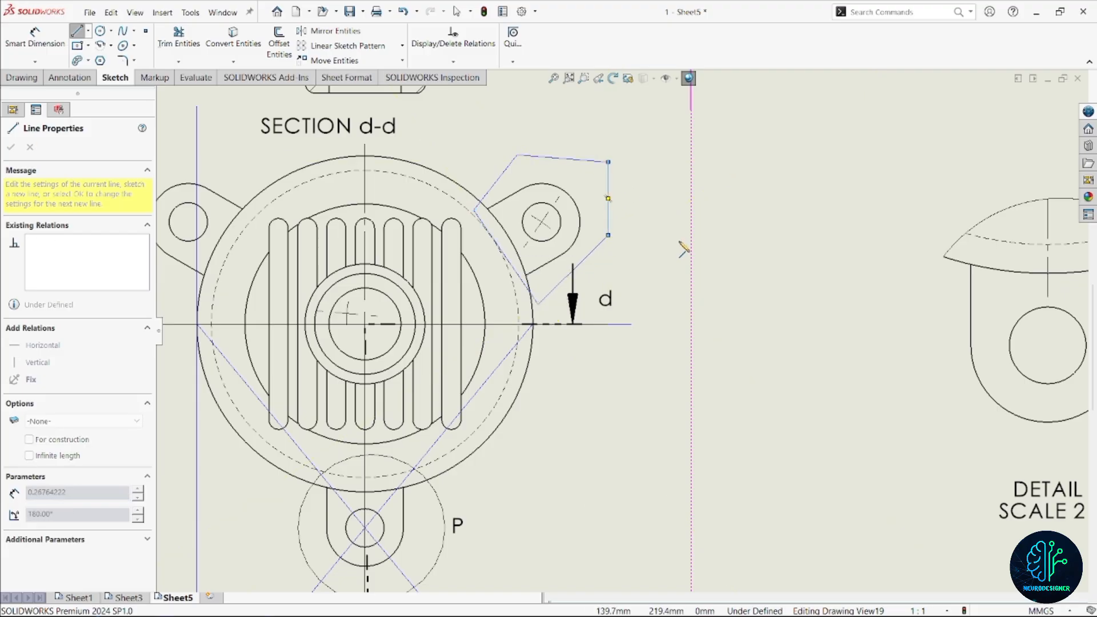
key("Escape")
Step: Create a detail view from the five profile lines around the upper-right lug, placed above and left of the lower lug's detail
left_click(608, 212)
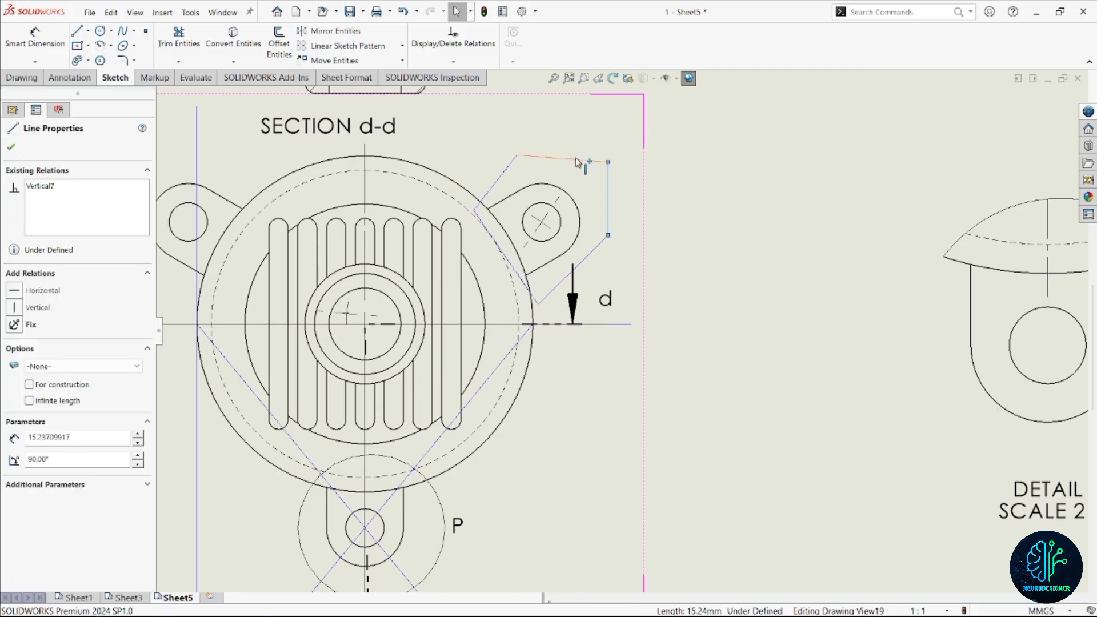
left_click(577, 161, "ctrl")
left_click(500, 177, "ctrl")
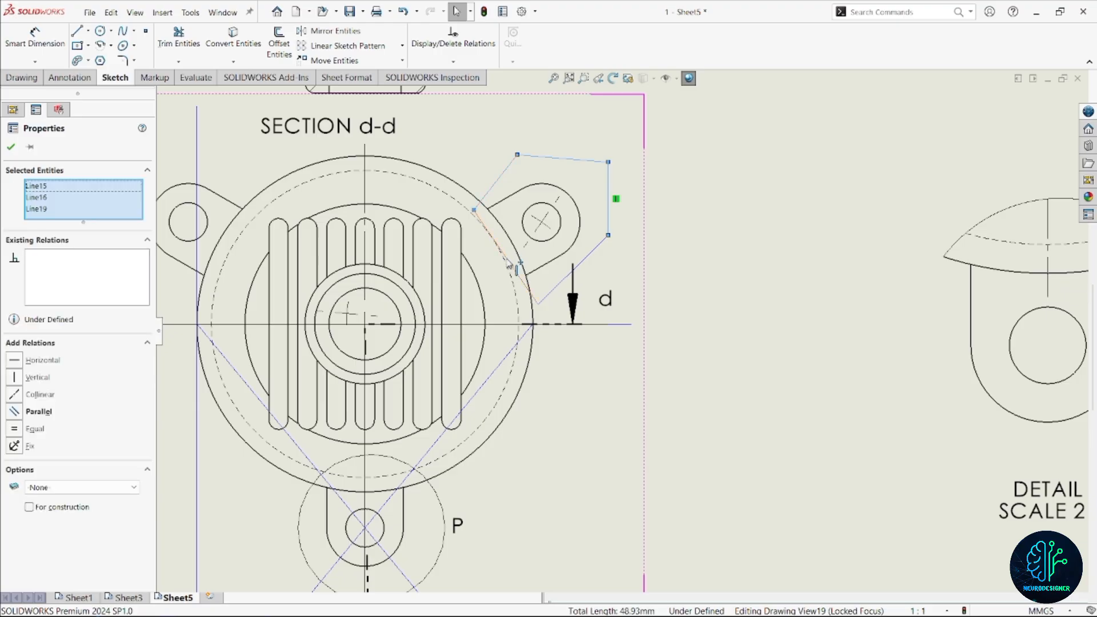
left_click(510, 264, "ctrl")
left_click(559, 285, "ctrl")
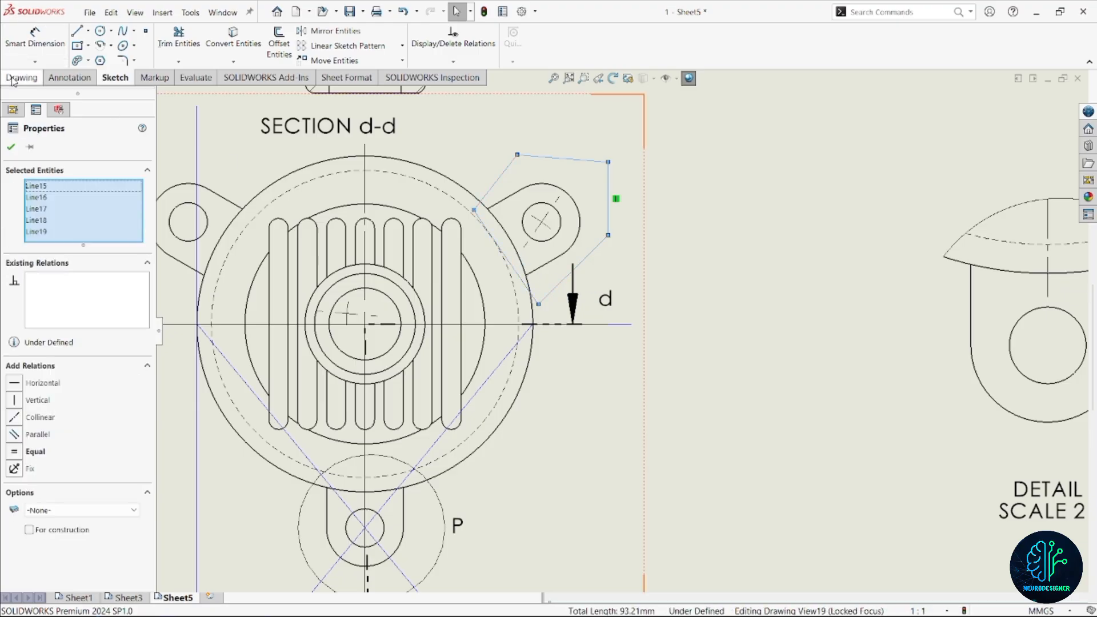
left_click(12, 80)
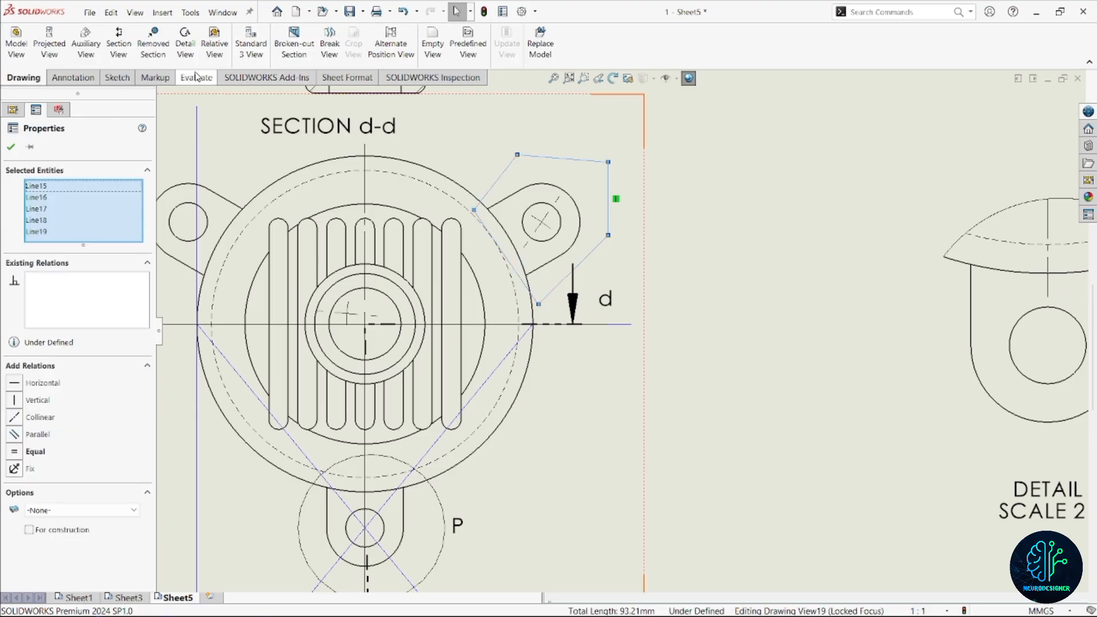
left_click(185, 45)
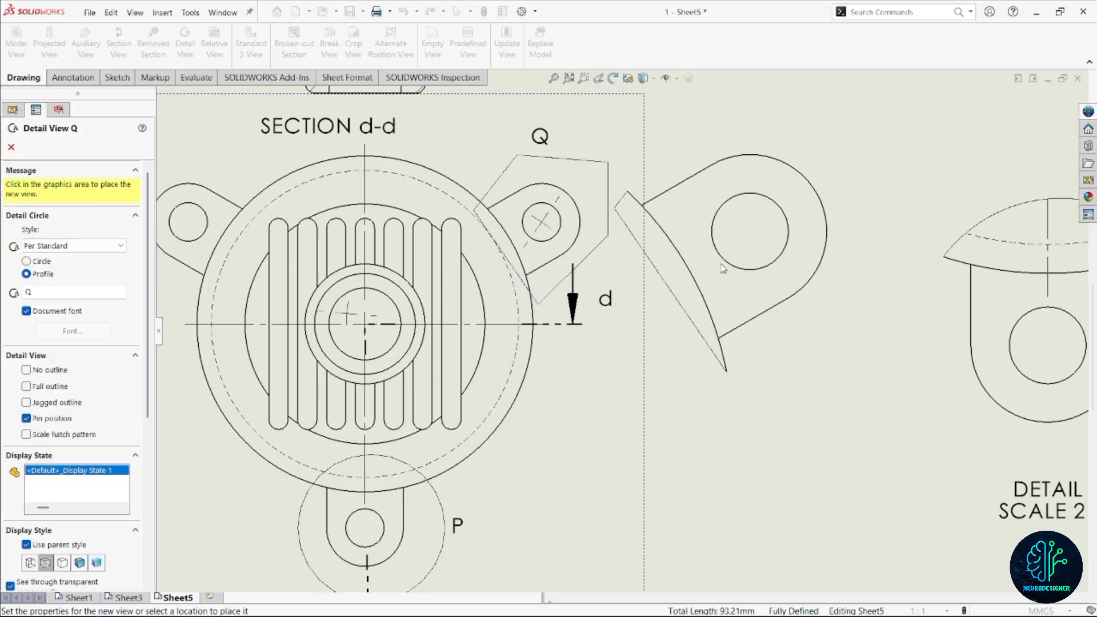
scroll(721, 266, "up", 4)
scroll(705, 254, "down", 2)
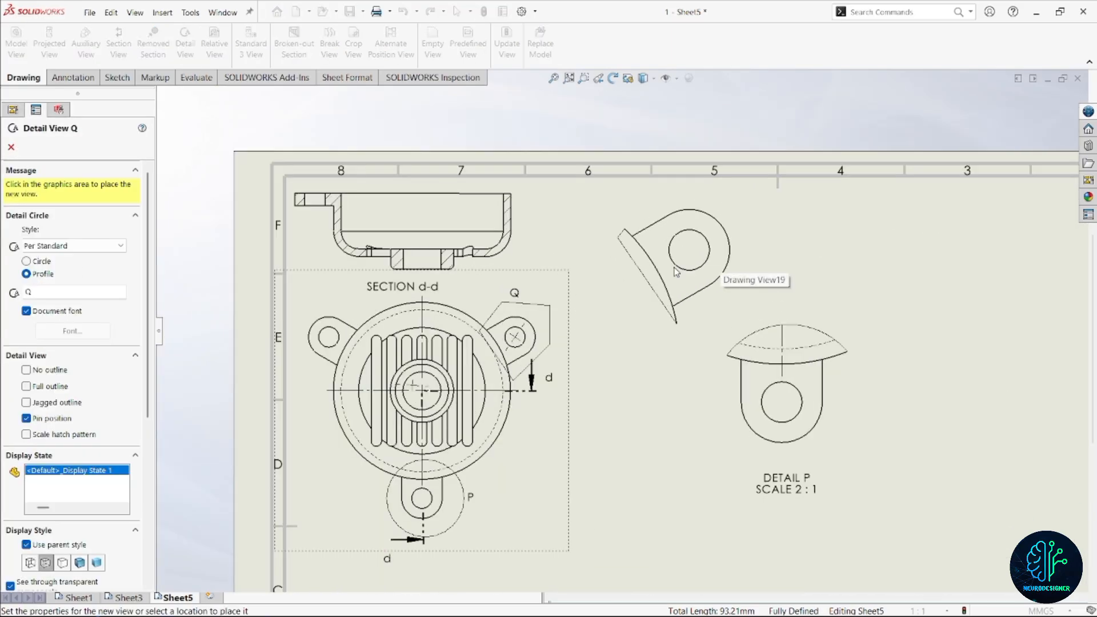
left_click(676, 272)
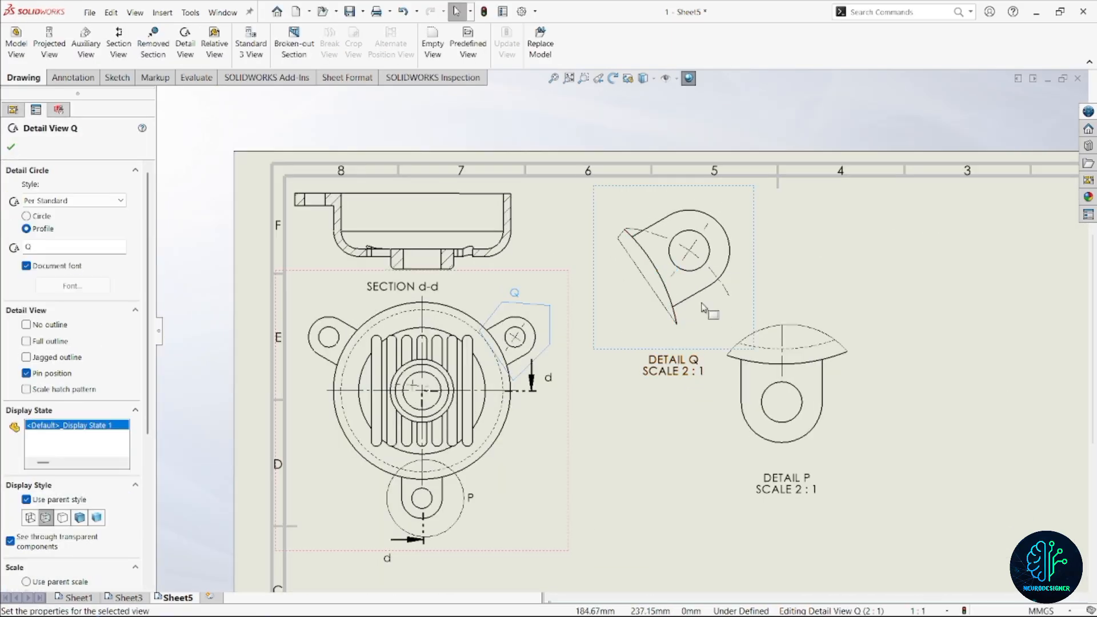
Step: Return to Sheet1 and review the whole sheet
scroll(691, 339, "down", 5)
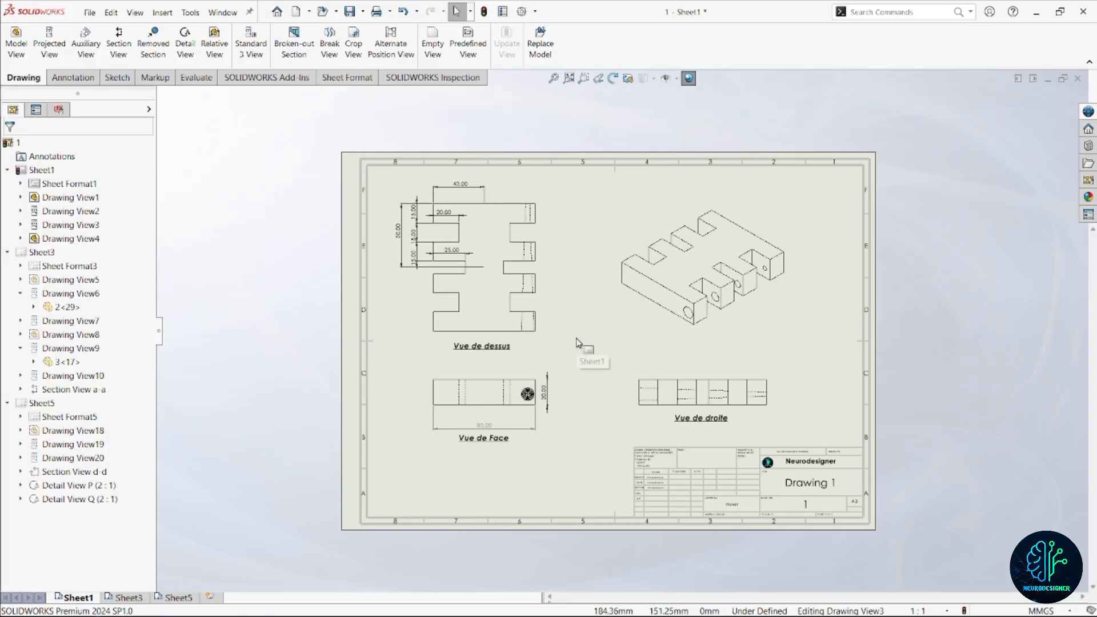
scroll(592, 318, "down", 1)
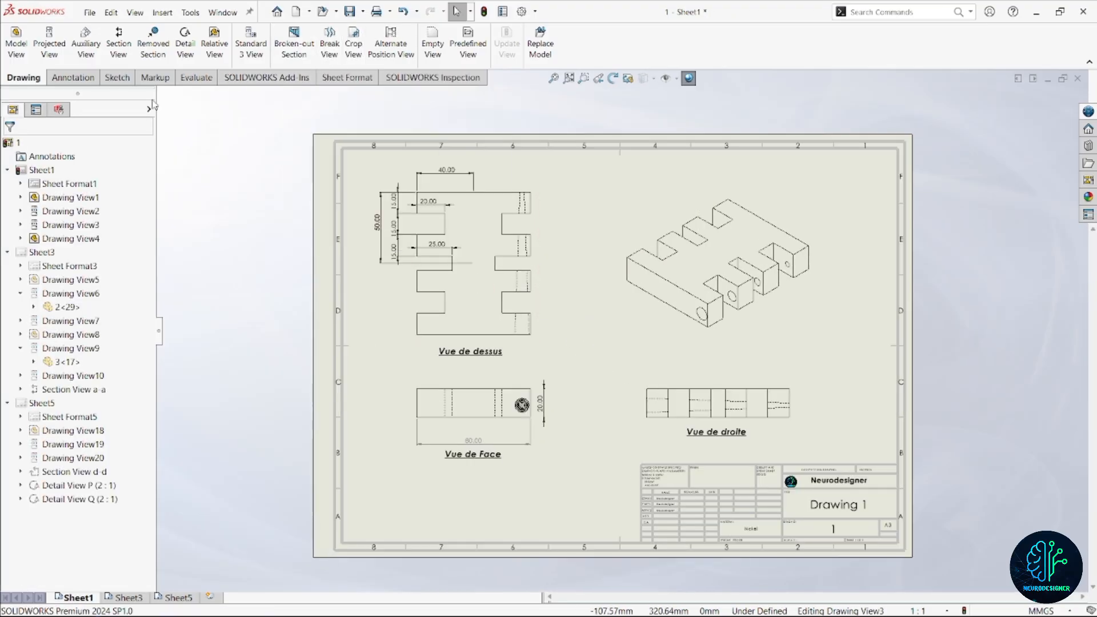
Step: Sketch a circle of about 10.5 mm radius centred on the lower-left lug of the top view (Vue de dessus)
left_click(117, 77)
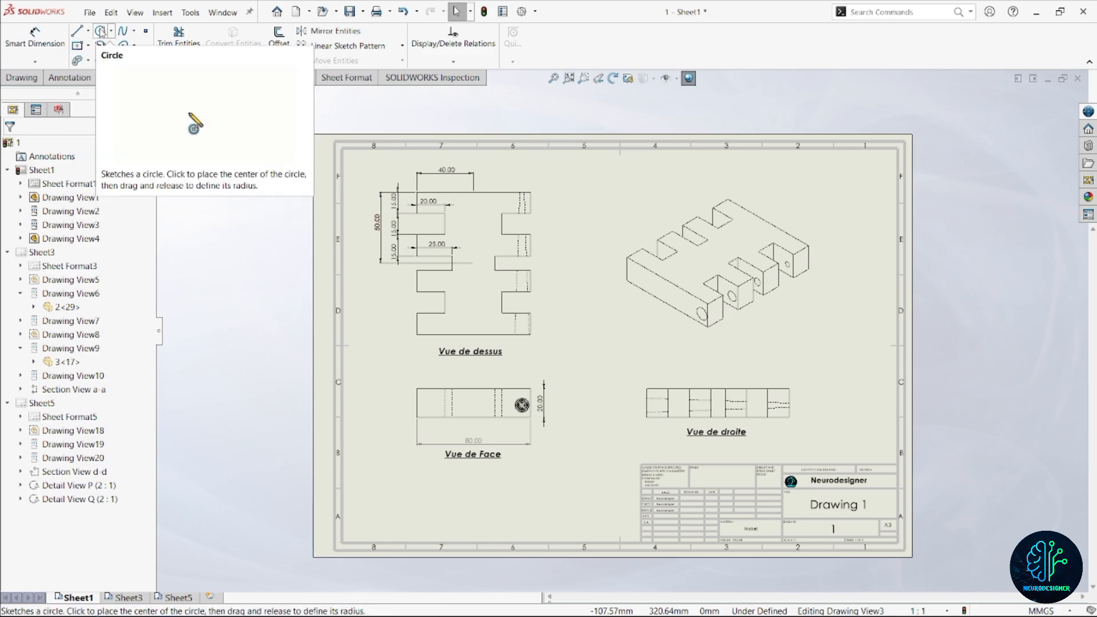
left_click(100, 30)
scroll(449, 330, "down", 3)
left_click(474, 325)
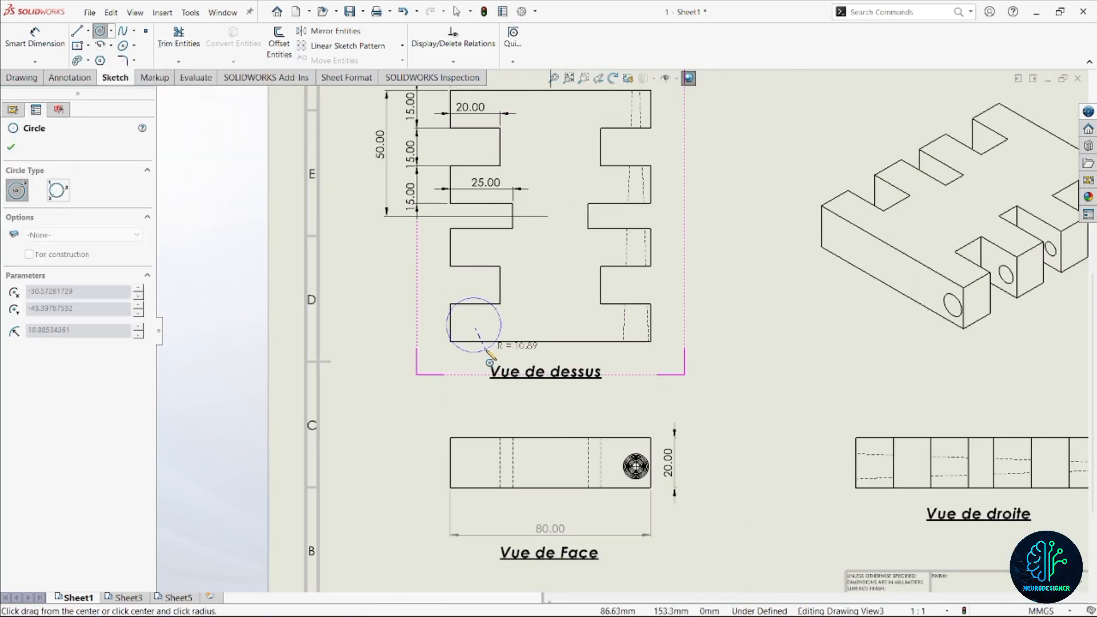
left_click(490, 355)
Step: Create a broken-out section from the circle on the top view's lower-left lug with a depth of 10 mm
left_click(43, 78)
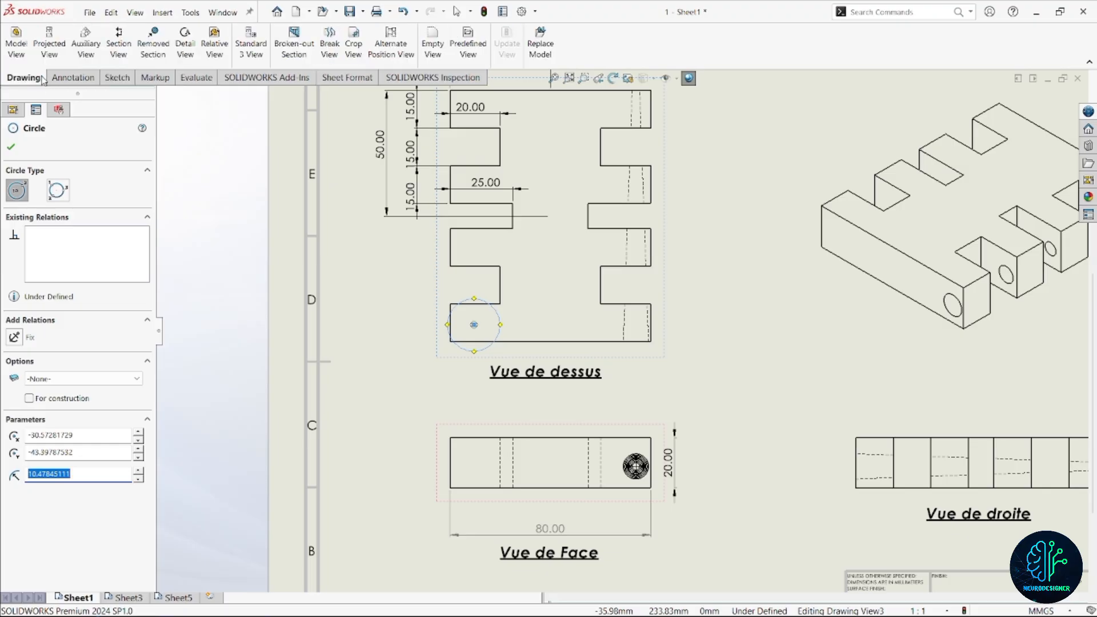
left_click(297, 51)
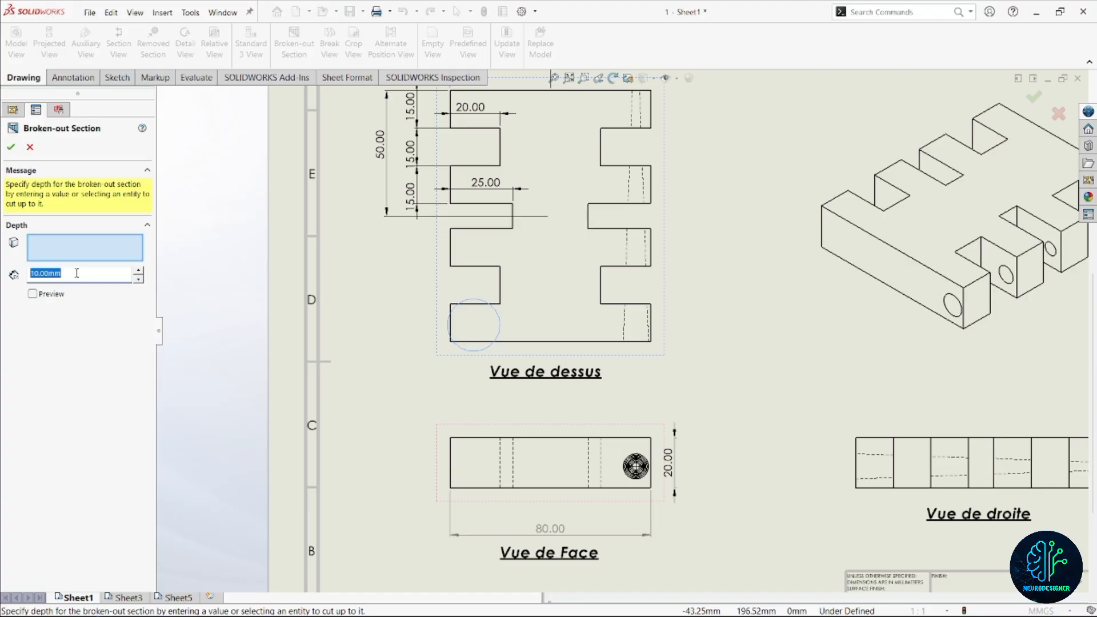
key("Return")
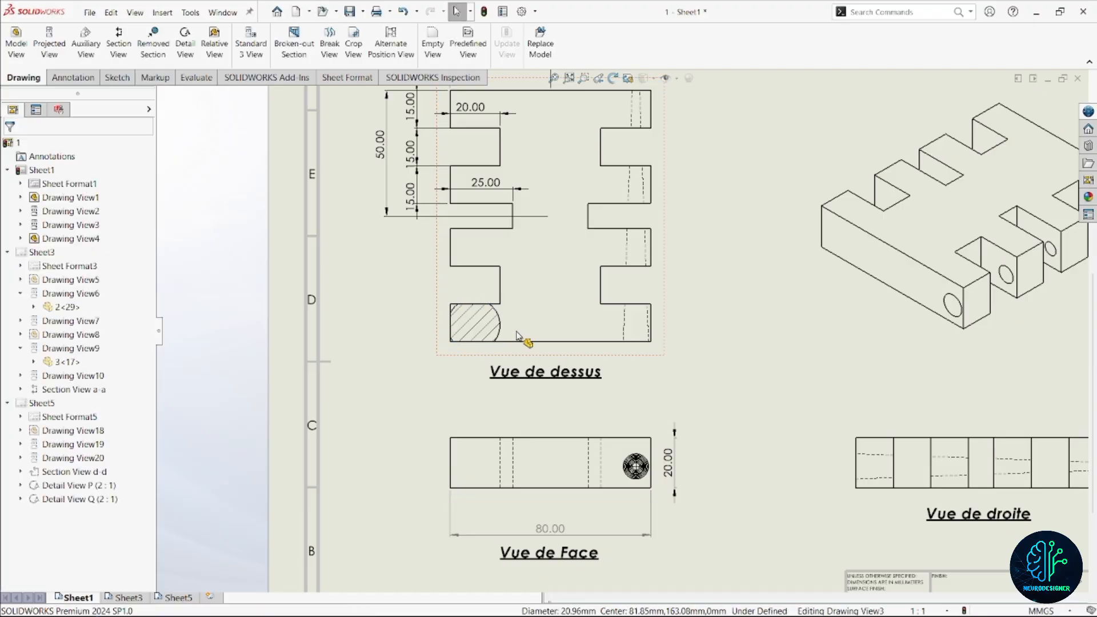
Step: Examine the broken-out section on the top view's lower-left lug, up close and within the whole sheet
scroll(577, 350, "down", 5)
scroll(576, 347, "up", 3)
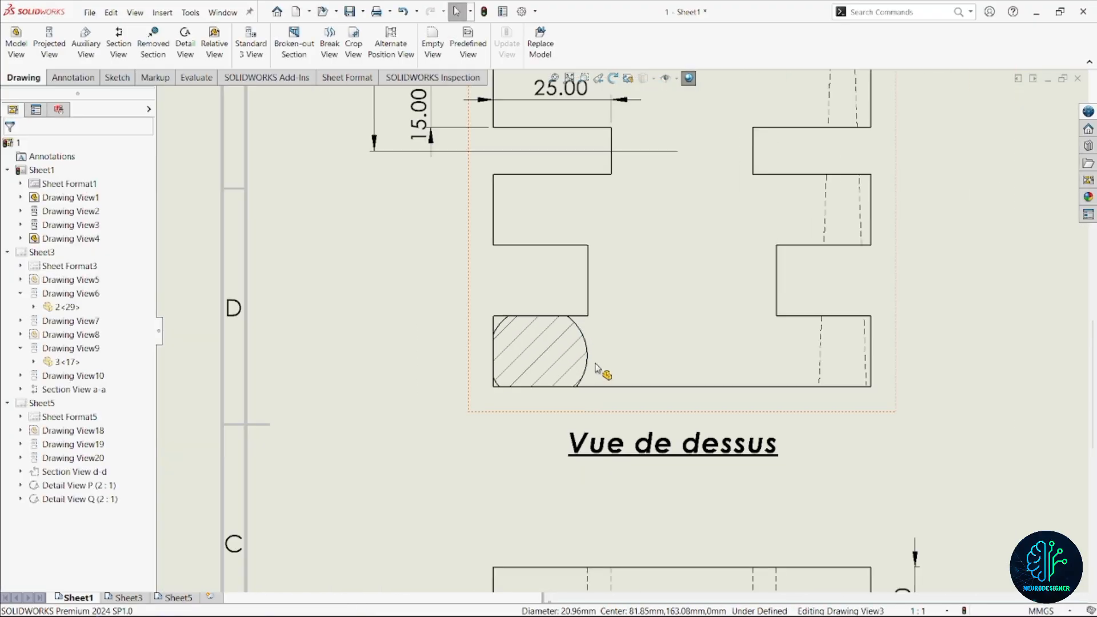
scroll(596, 340, "up", 3)
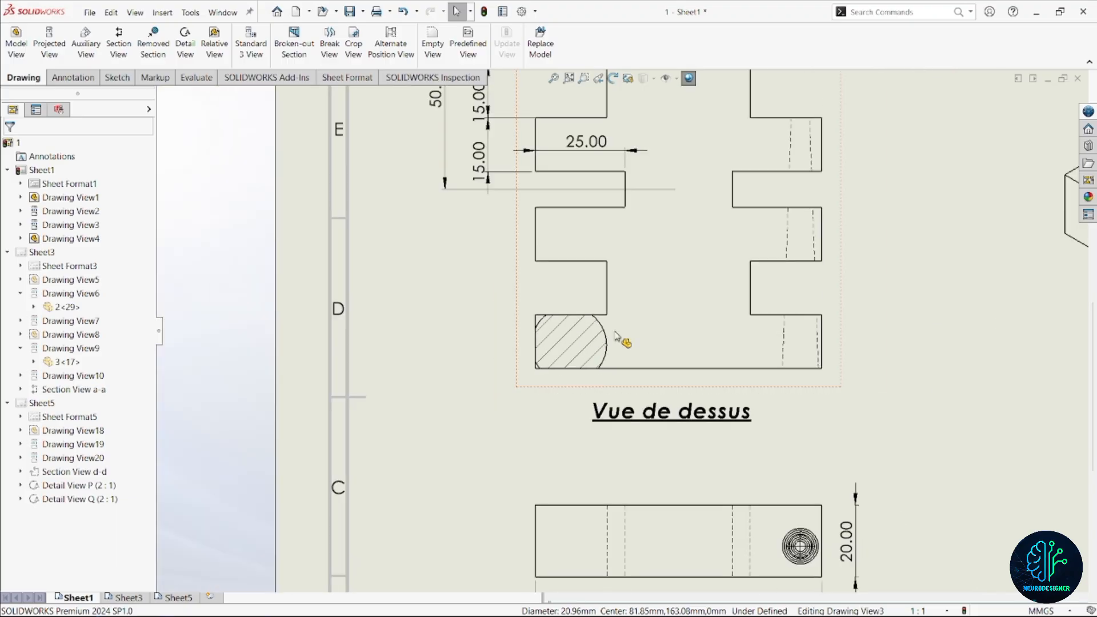
scroll(600, 336, "down", 4)
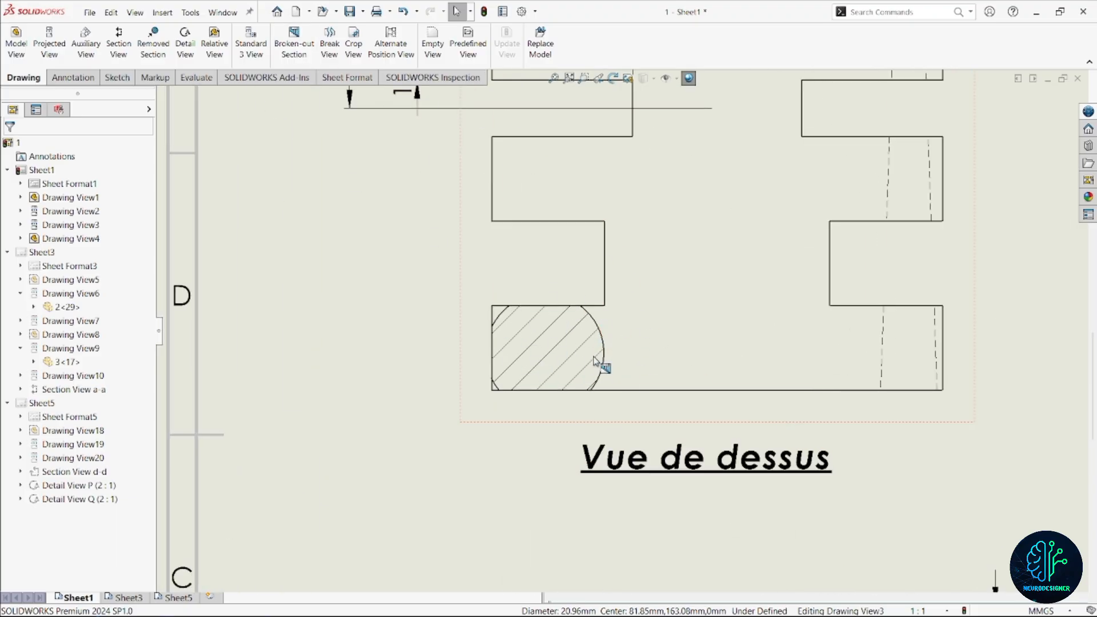
scroll(636, 349, "up", 1)
scroll(655, 350, "up", 3)
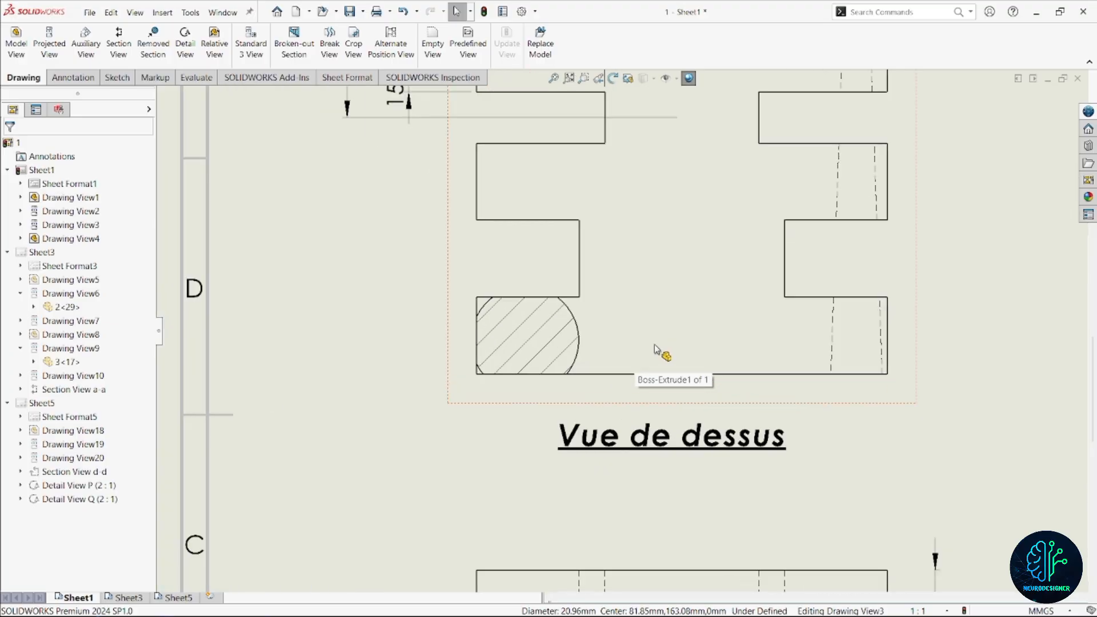
scroll(616, 327, "up", 4)
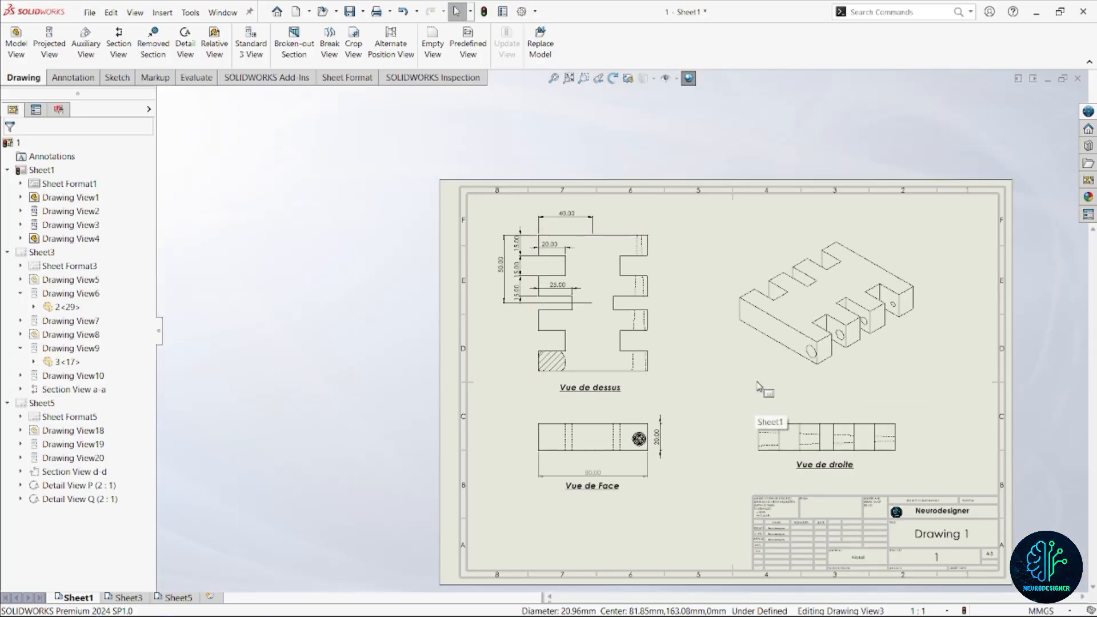
scroll(771, 403, "down", 3)
scroll(591, 331, "down", 2)
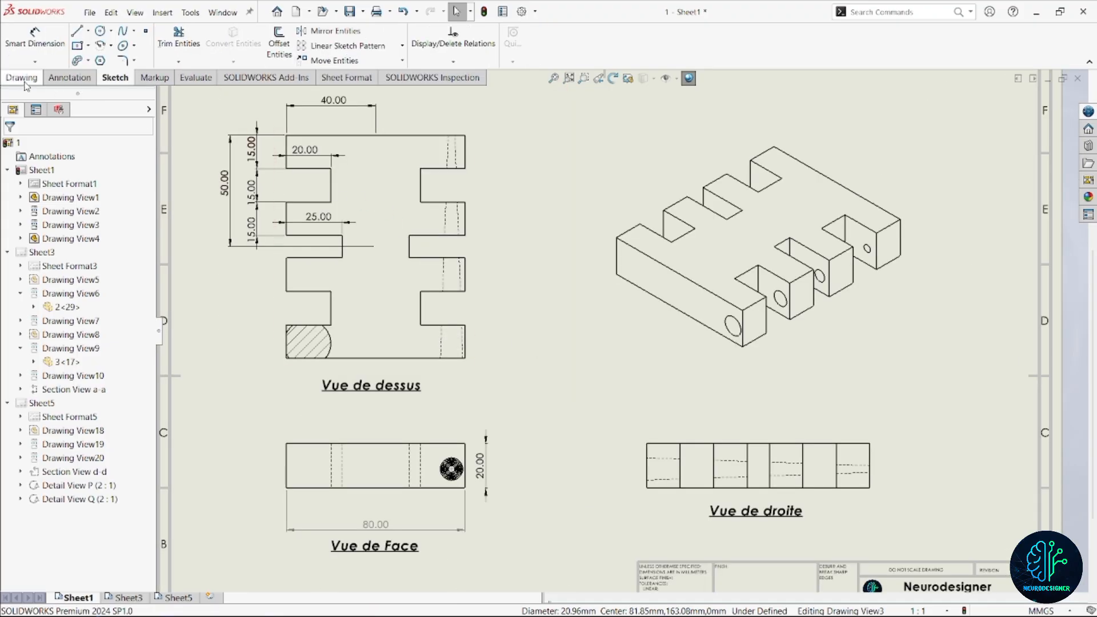
Step: Break the top view with two vertical zig-zag break lines through its left lugs, about 10 mm apart
left_click(23, 77)
left_click(329, 43)
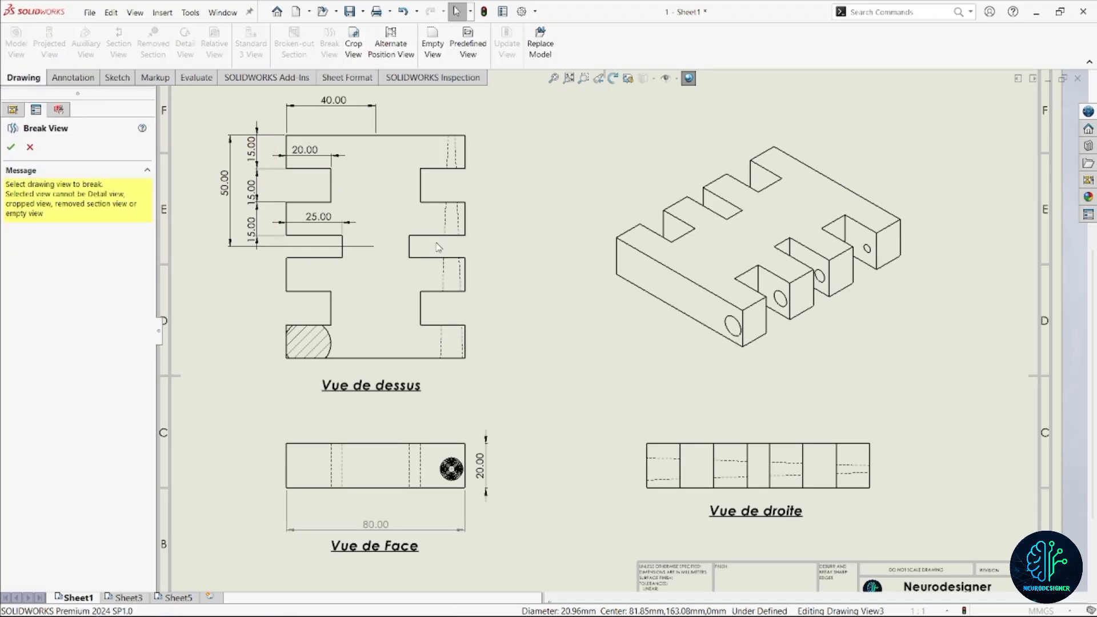
scroll(465, 358, "down", 1)
scroll(466, 358, "down", 1)
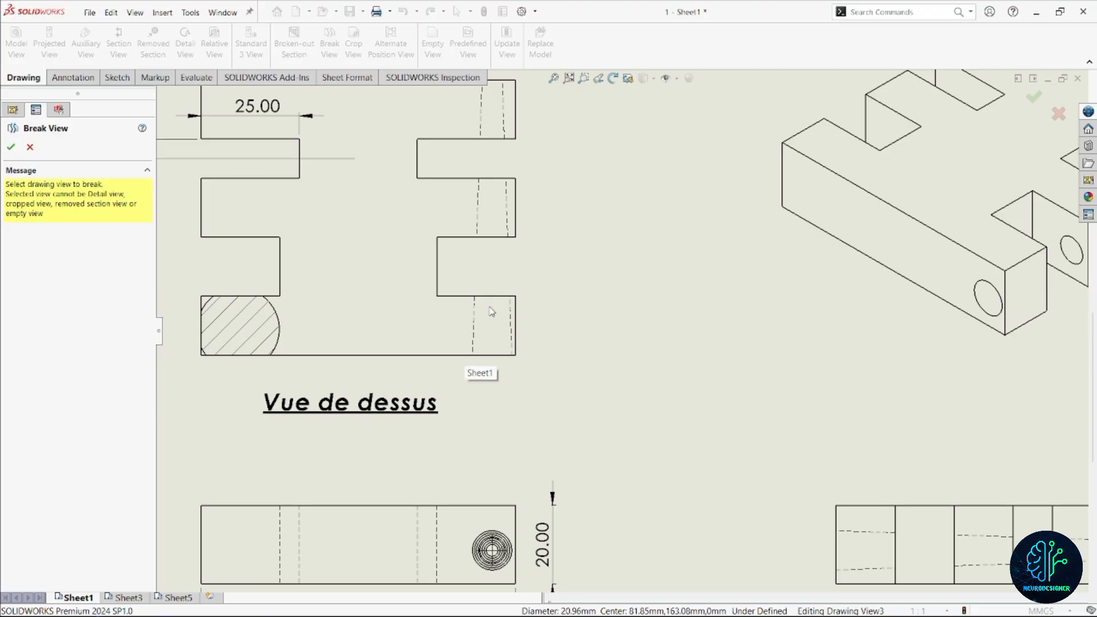
scroll(491, 311, "up", 1)
scroll(399, 270, "down", 2)
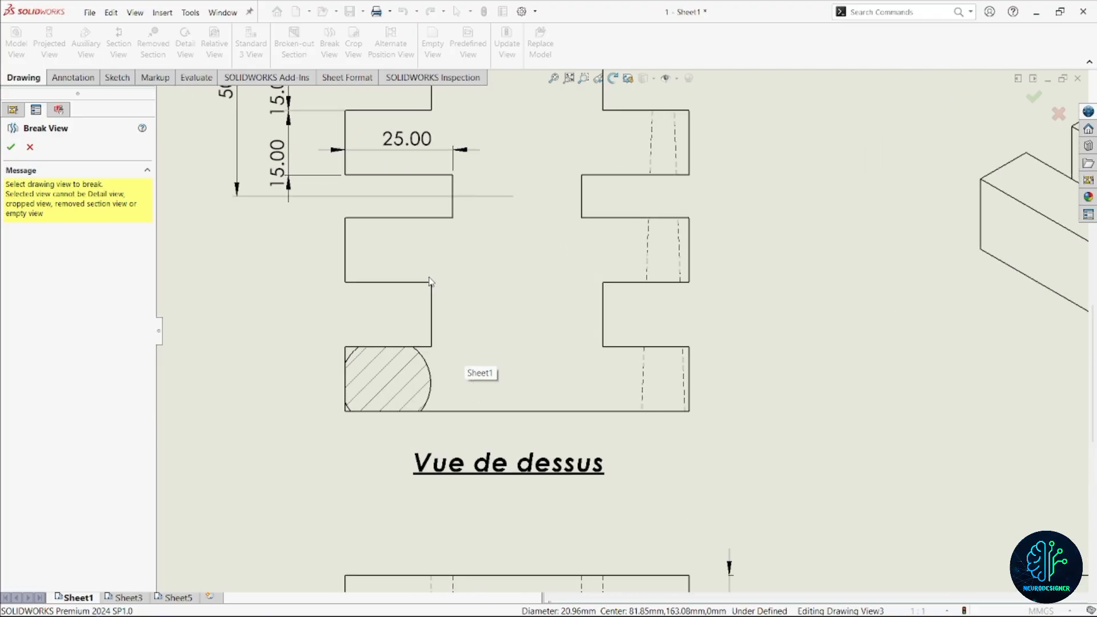
left_click(350, 240)
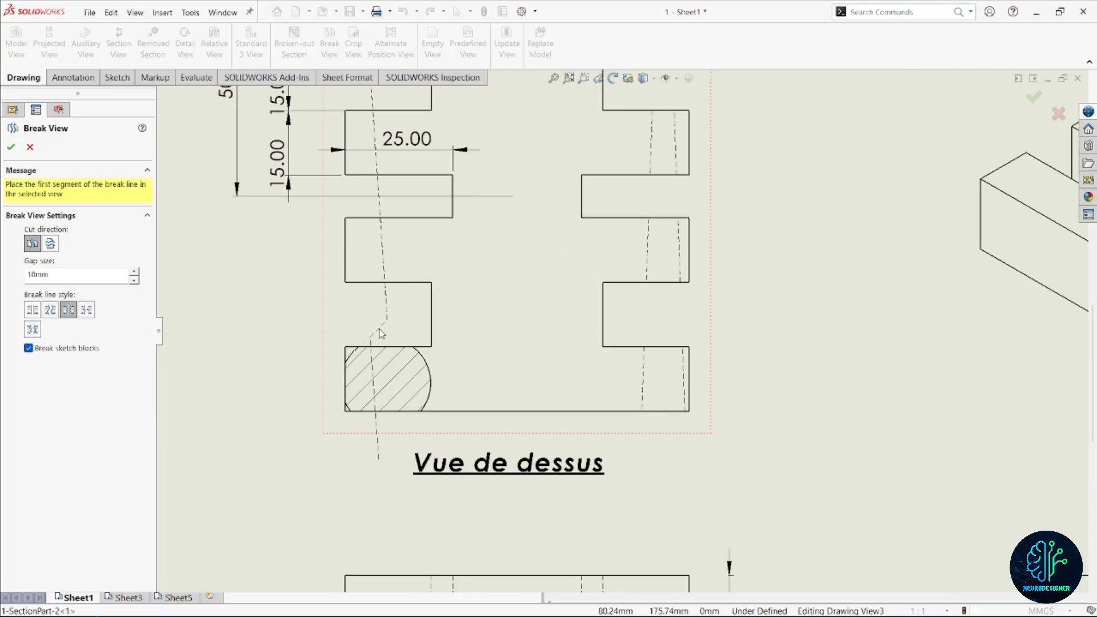
scroll(548, 343, "up", 2)
scroll(520, 304, "down", 2)
scroll(520, 305, "down", 1)
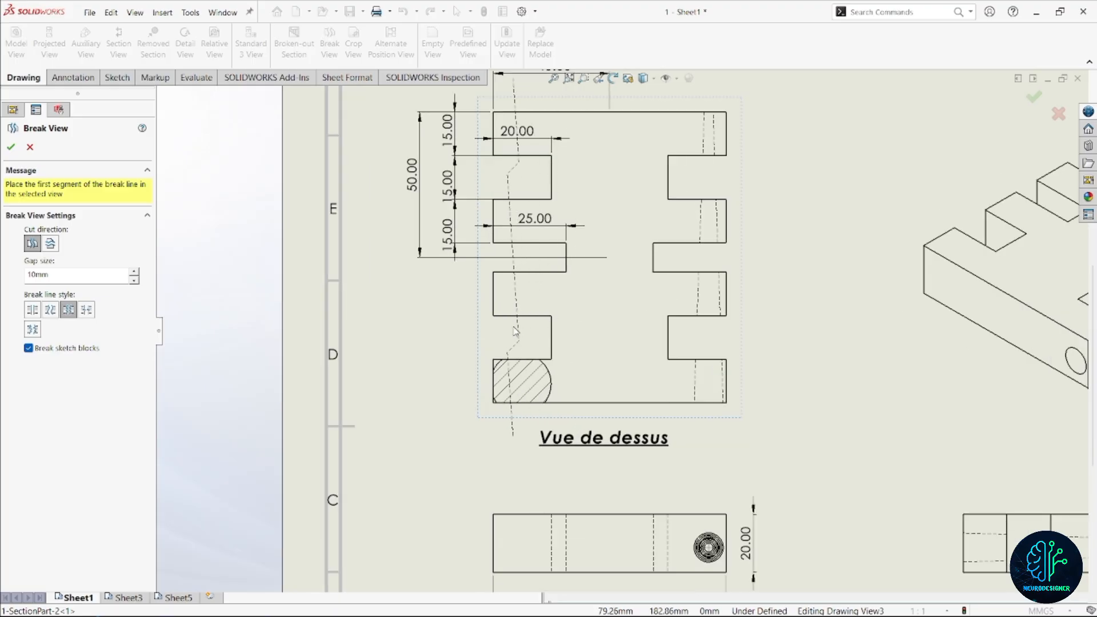
left_click(517, 331)
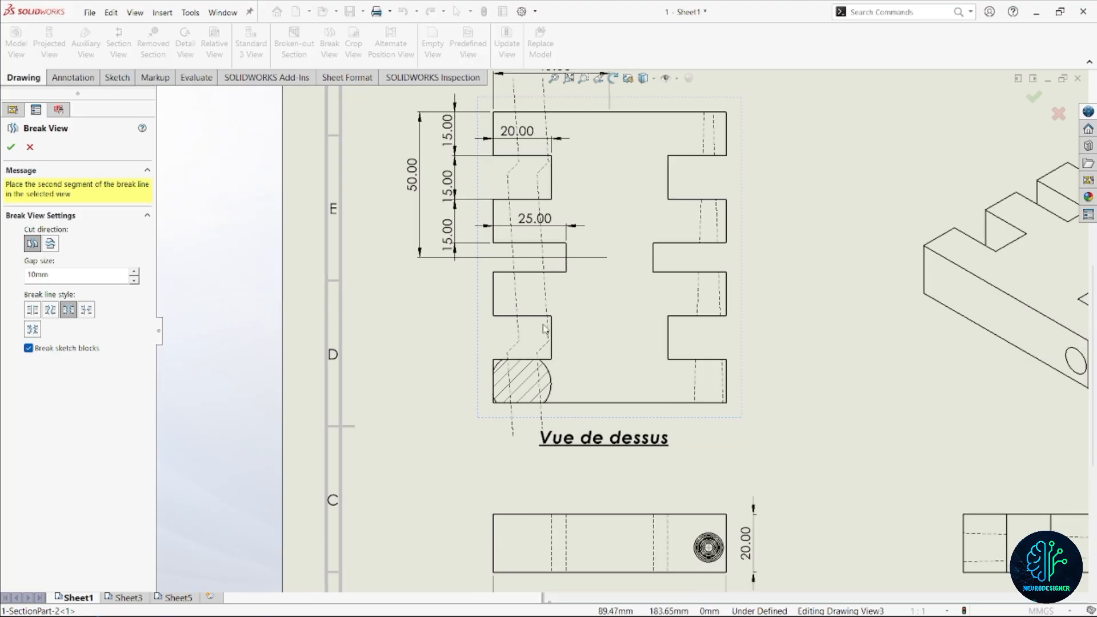
left_click(543, 326)
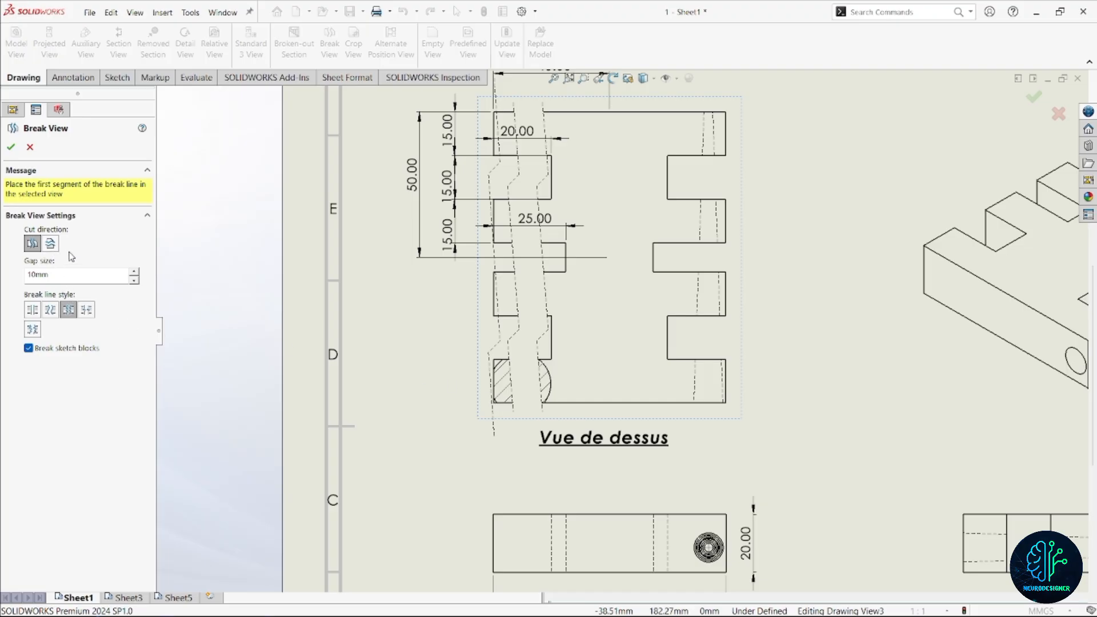
Step: Try the horizontal cut direction and gap sizes of 5 mm and 30 mm, restoring the vertical direction and a 10 mm gap
left_click(50, 243)
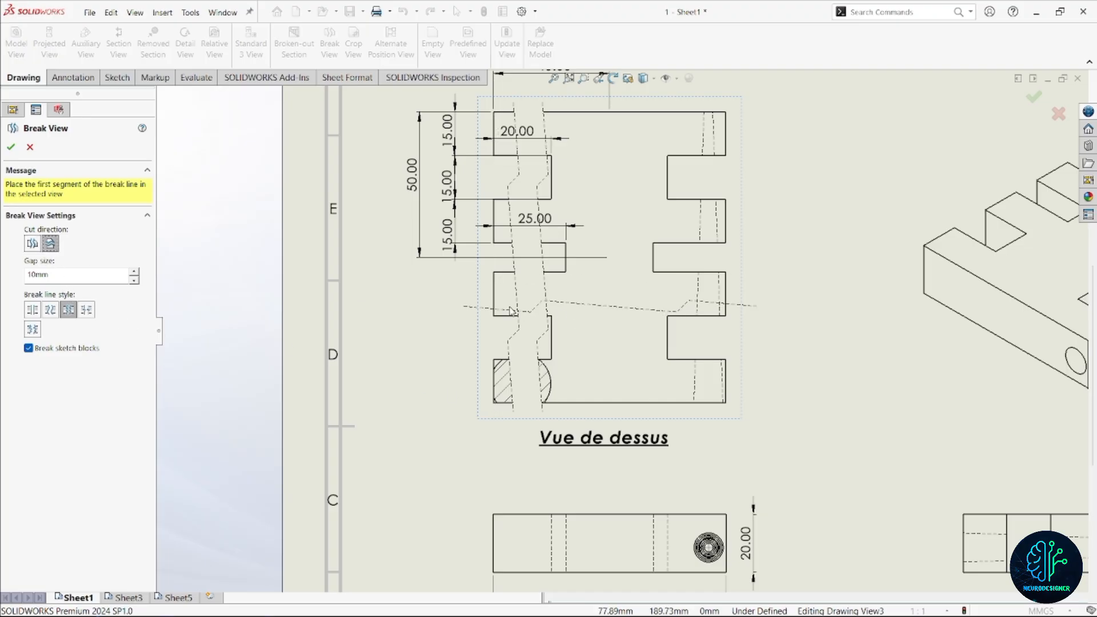
left_click(32, 243)
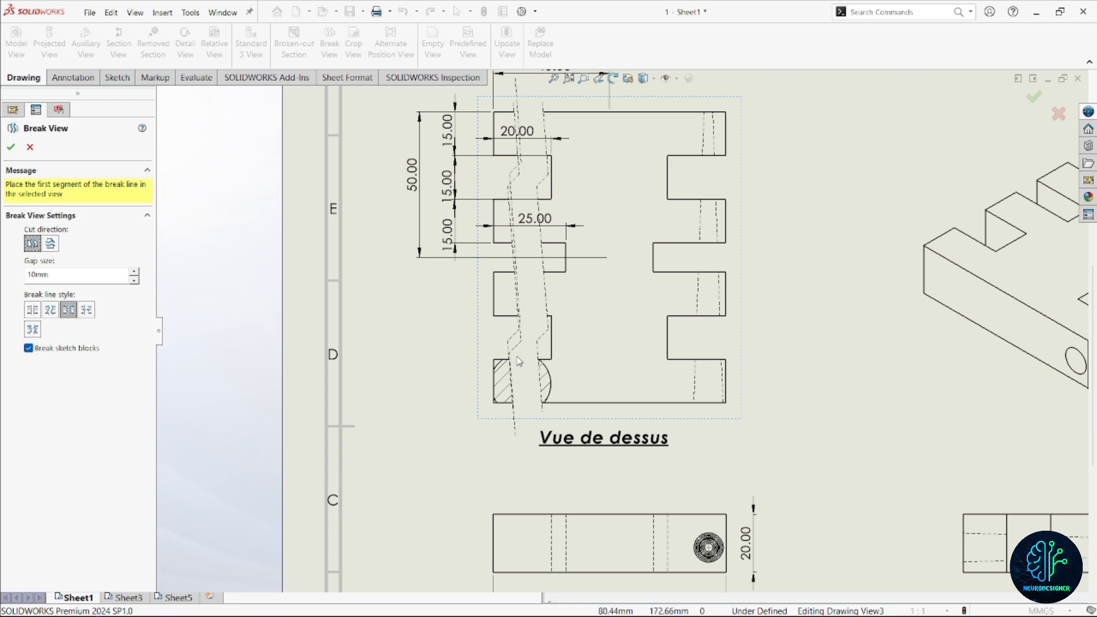
double_click(65, 274)
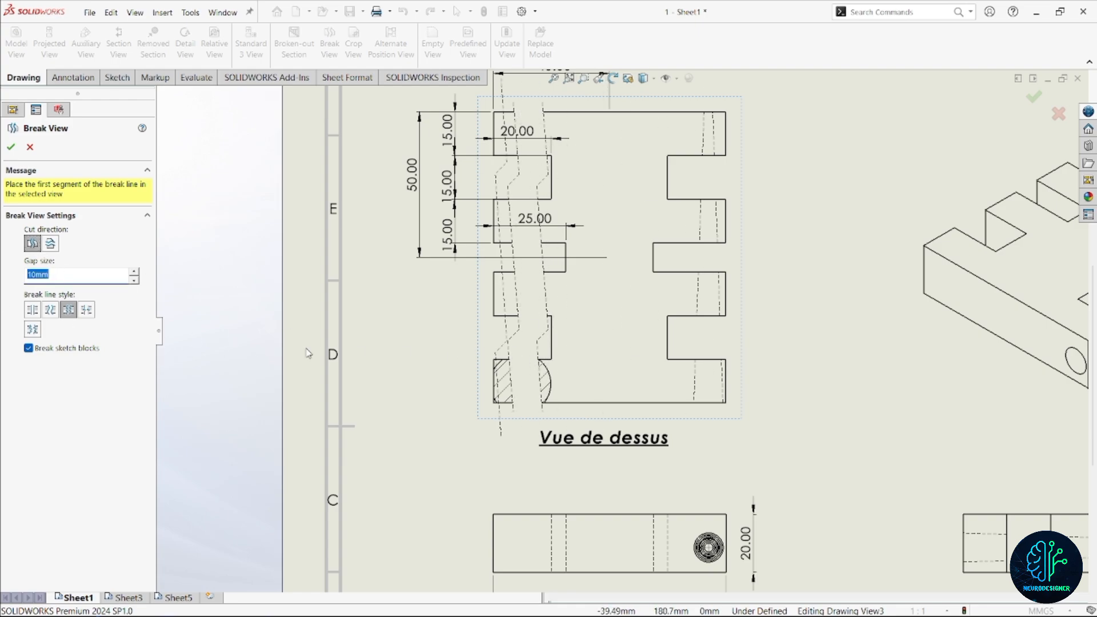
type("5")
key("Return")
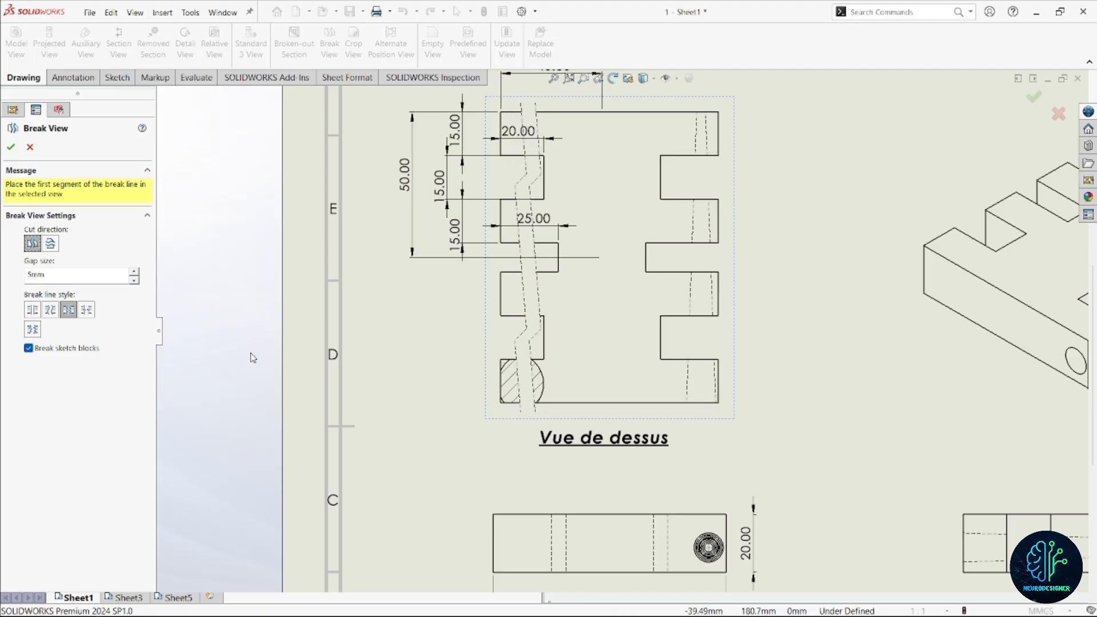
double_click(59, 274)
type("30")
key("Return")
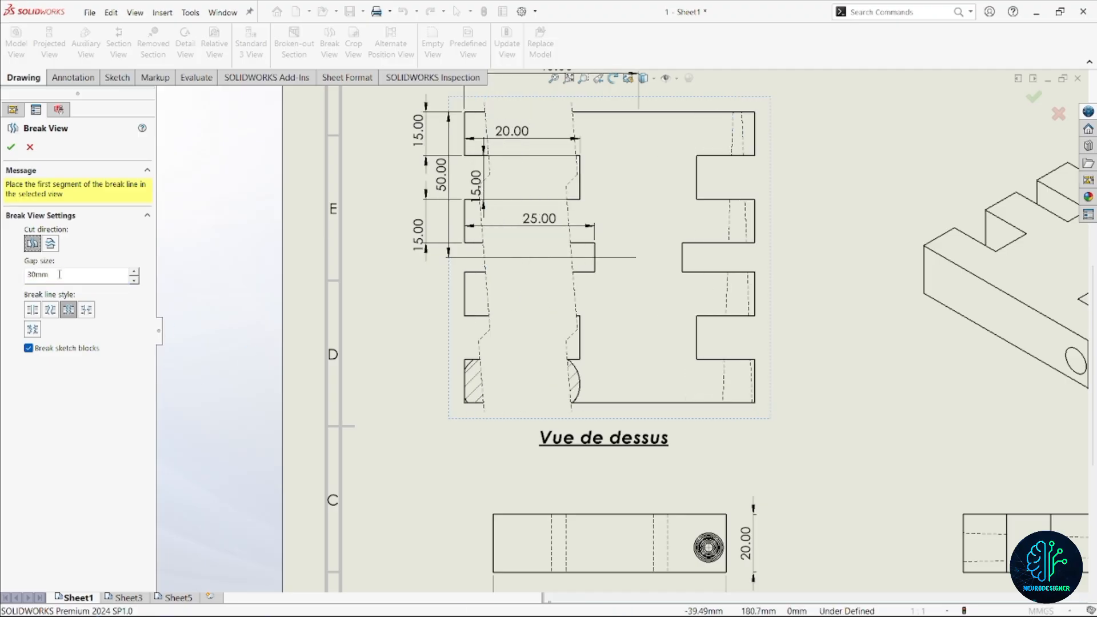
double_click(48, 275)
key("Return")
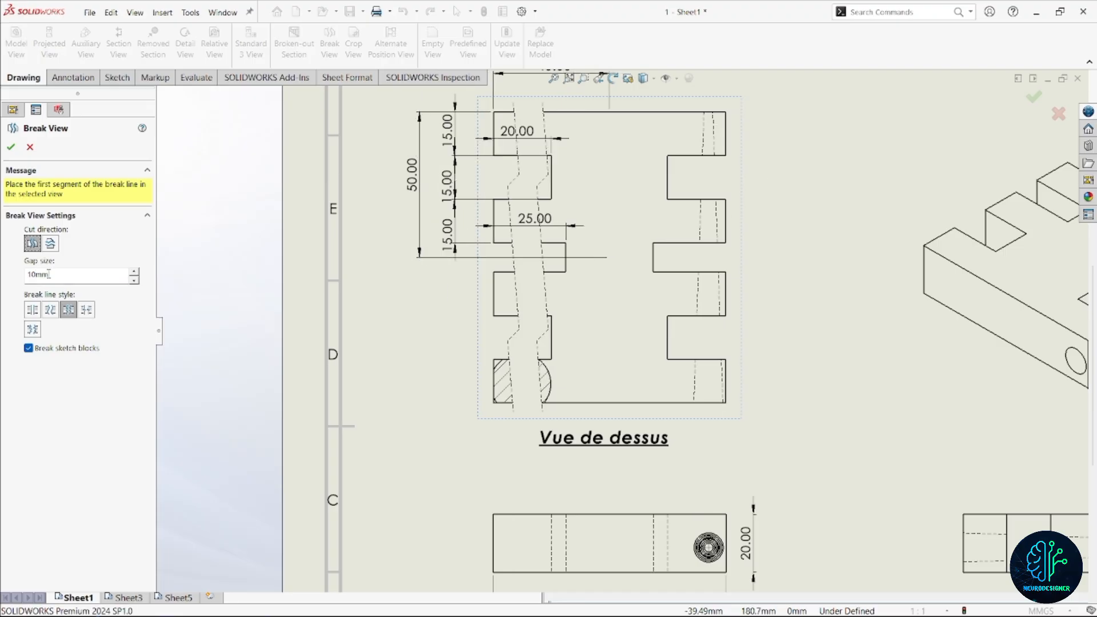
Step: Try the straight, curve, small zig-zag and jagged break line styles, and finish the break with the zig-zag cut style
left_click(32, 310)
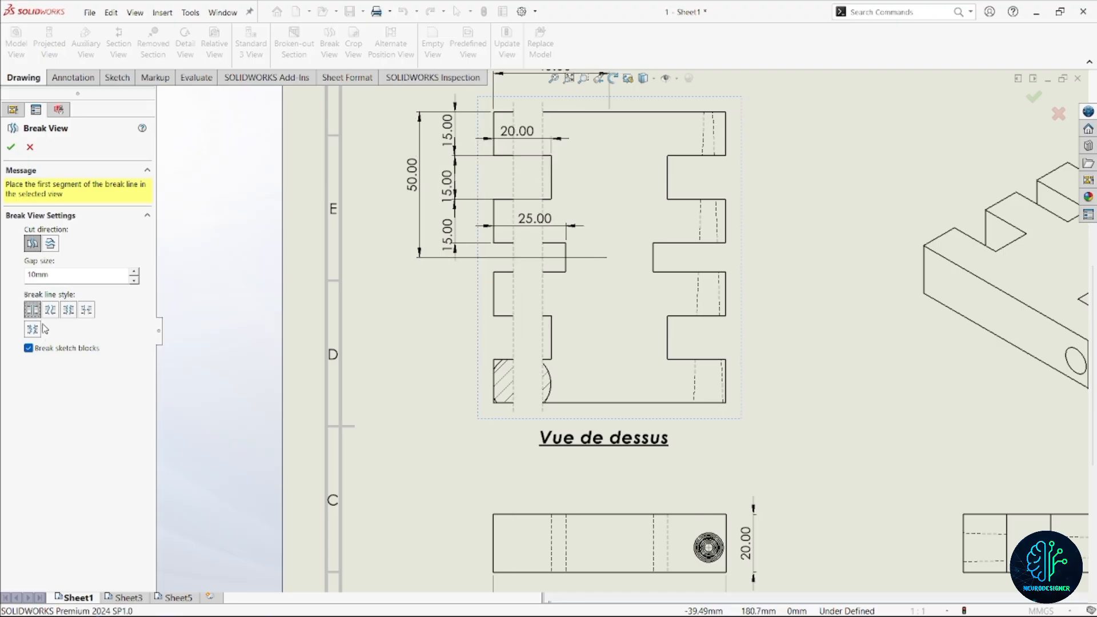
left_click(50, 311)
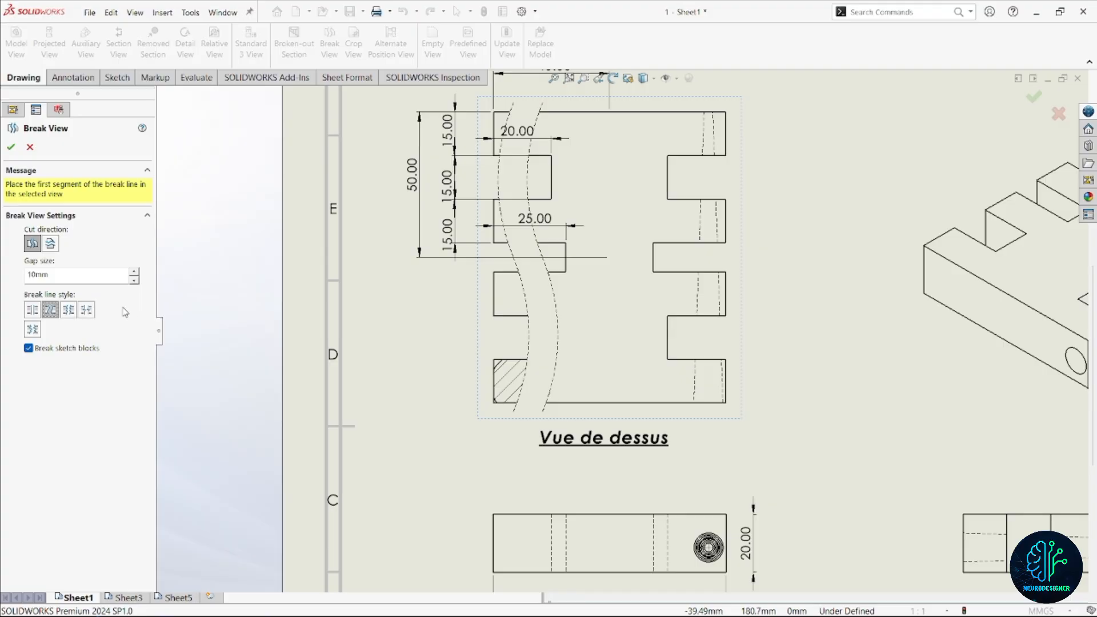
left_click(69, 312)
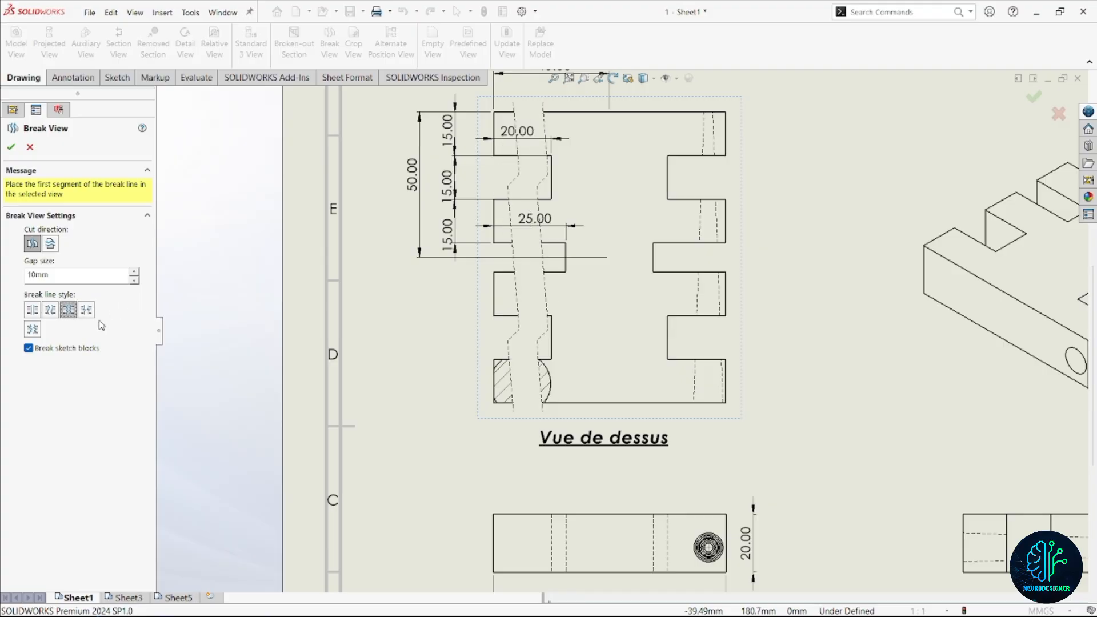
left_click(87, 310)
left_click(32, 329)
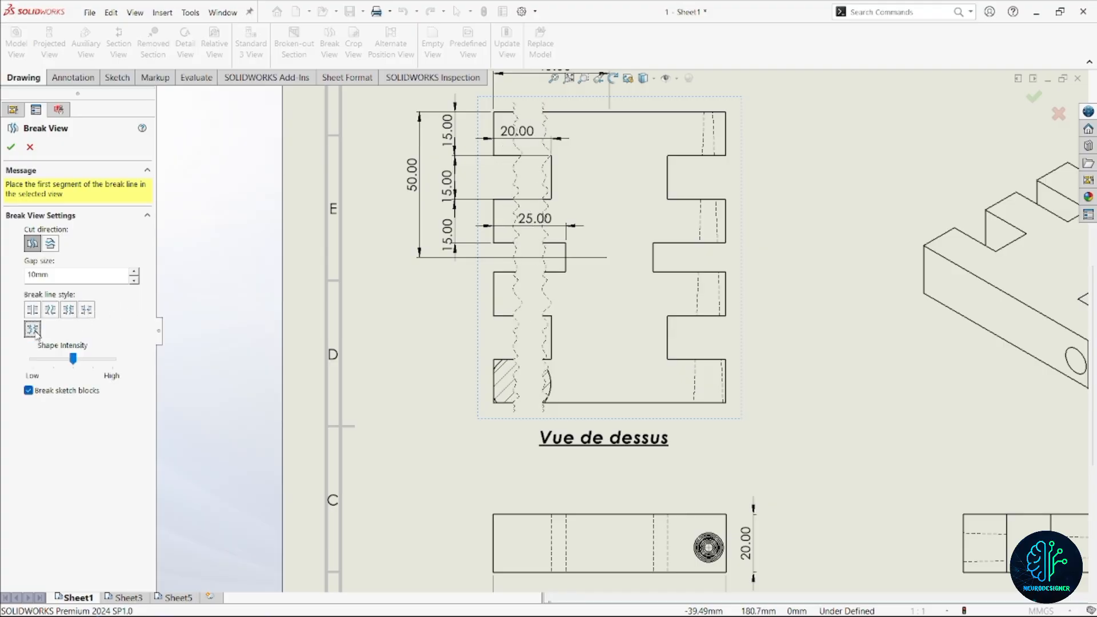
left_click(50, 310)
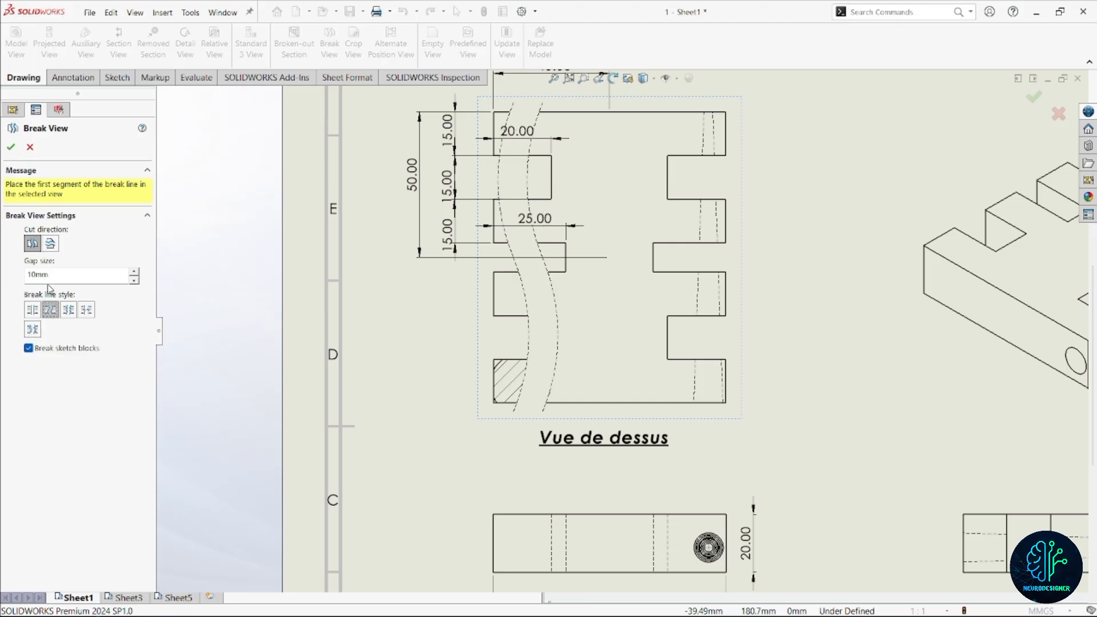
left_click(68, 312)
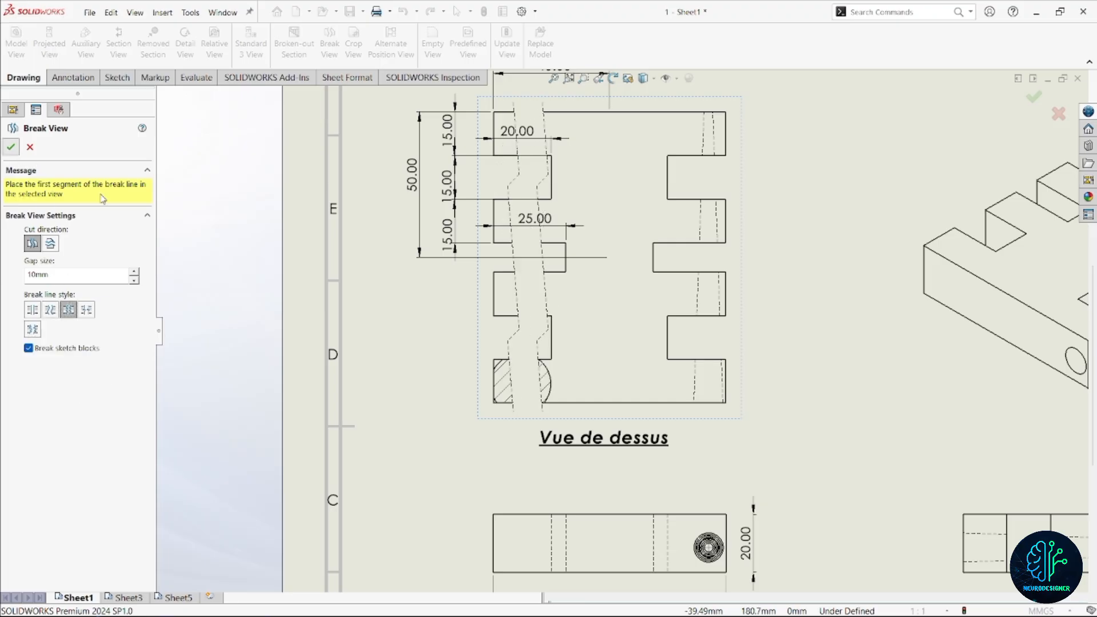
left_click(11, 147)
Step: Un-break the top view while keeping its zig-zag break lines
right_click(543, 344)
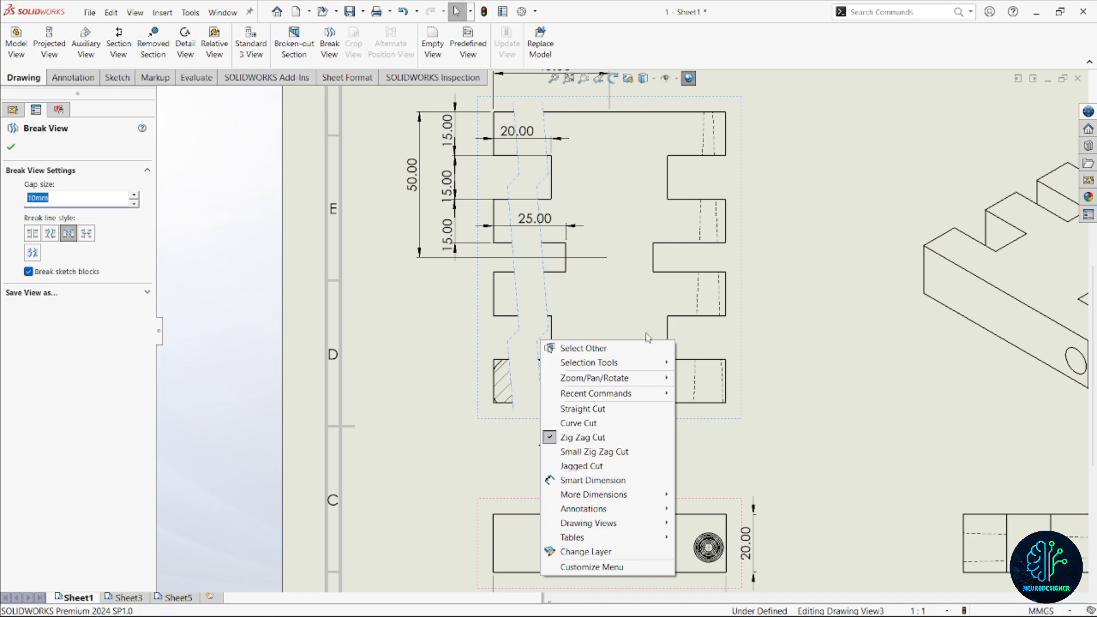
left_click(746, 360)
scroll(797, 351, "up", 3)
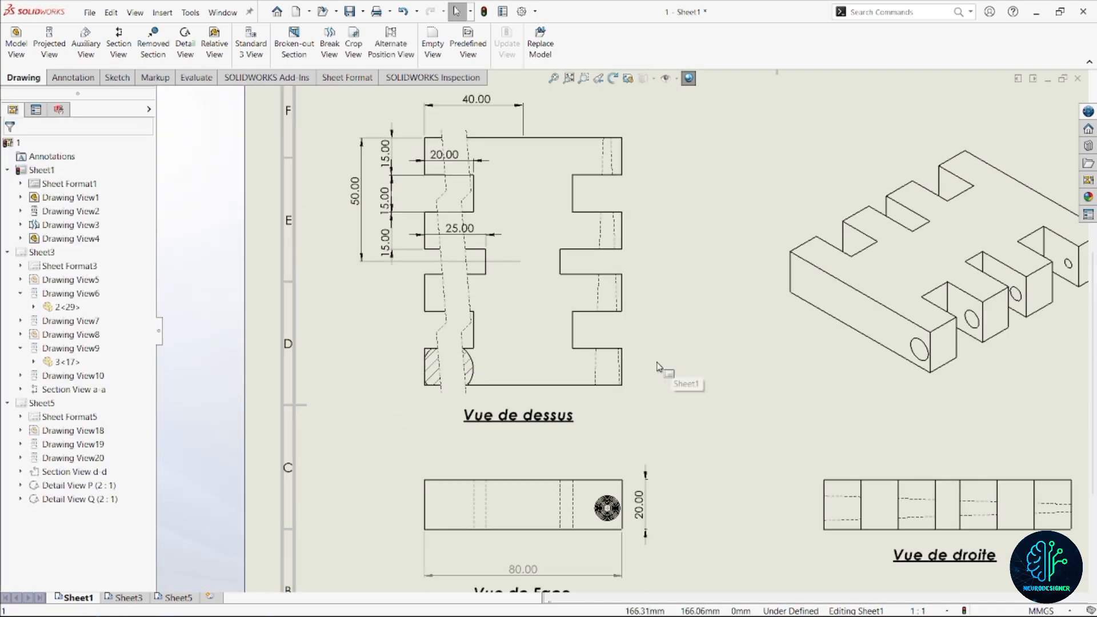
left_click(523, 328)
right_click(522, 329)
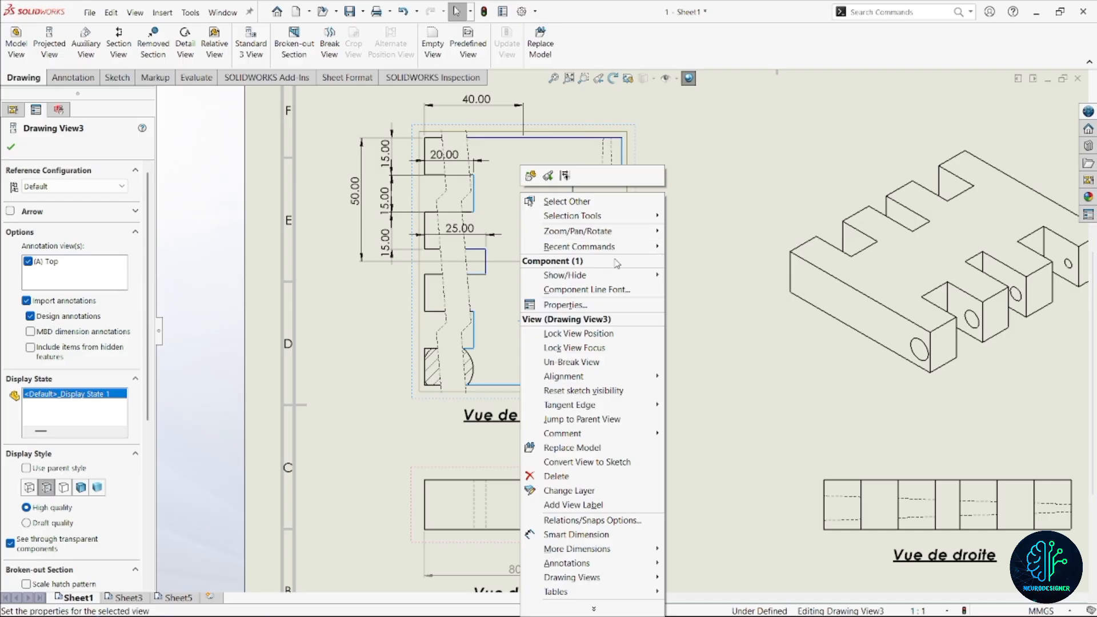
left_click(610, 367)
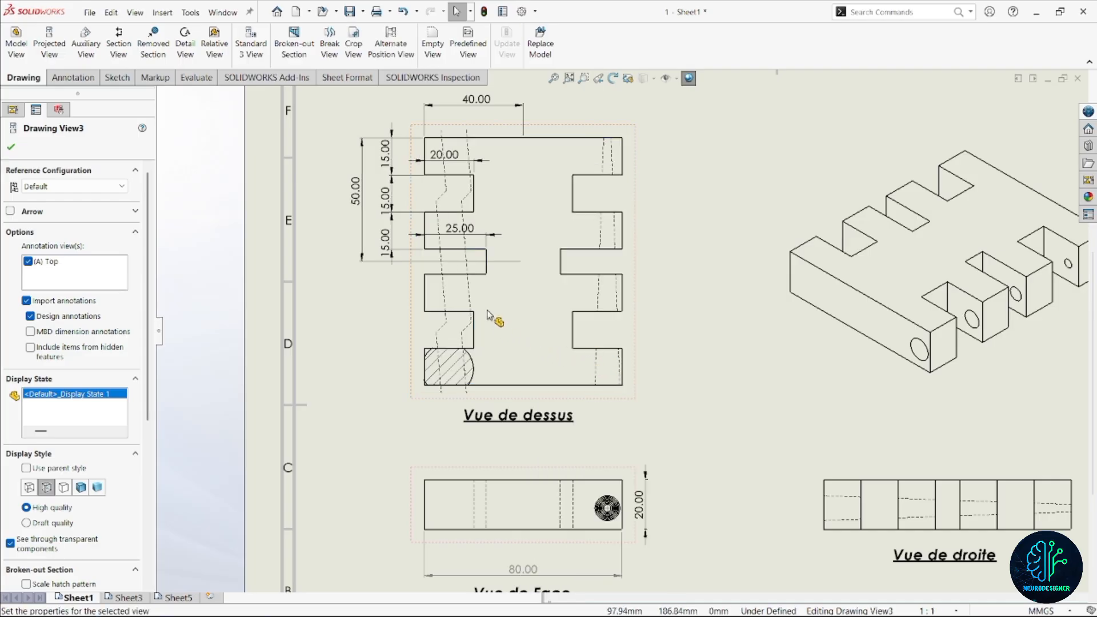
Step: Delete the zig-zag break lines from the top view on Sheet1, and switch to Sheet5
left_click(471, 298)
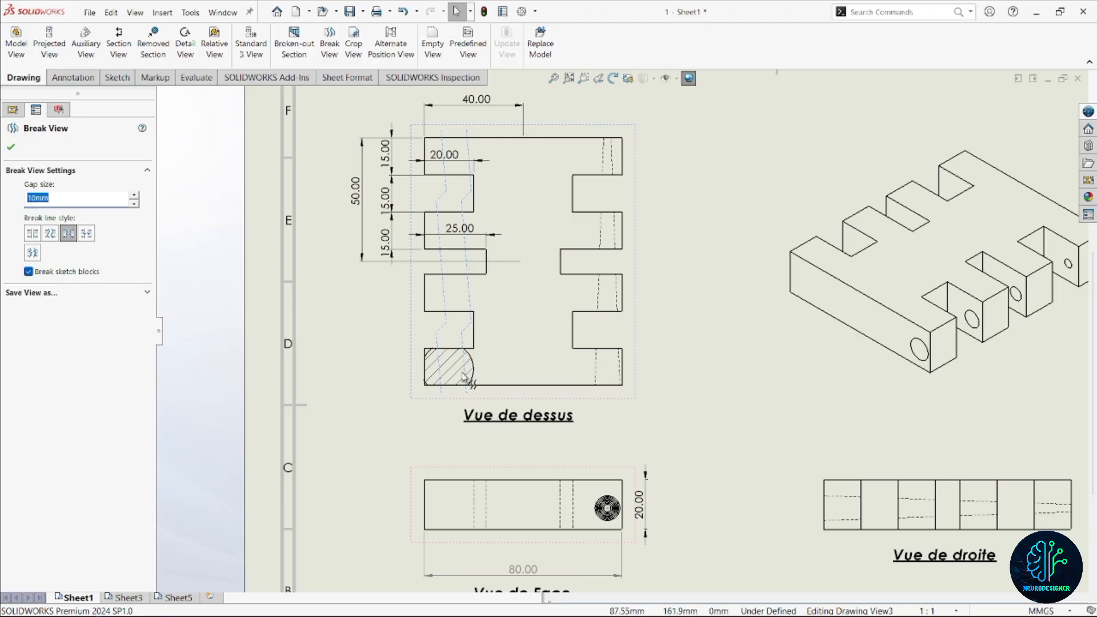
key("Delete")
left_click(637, 261)
scroll(522, 350, "up", 5)
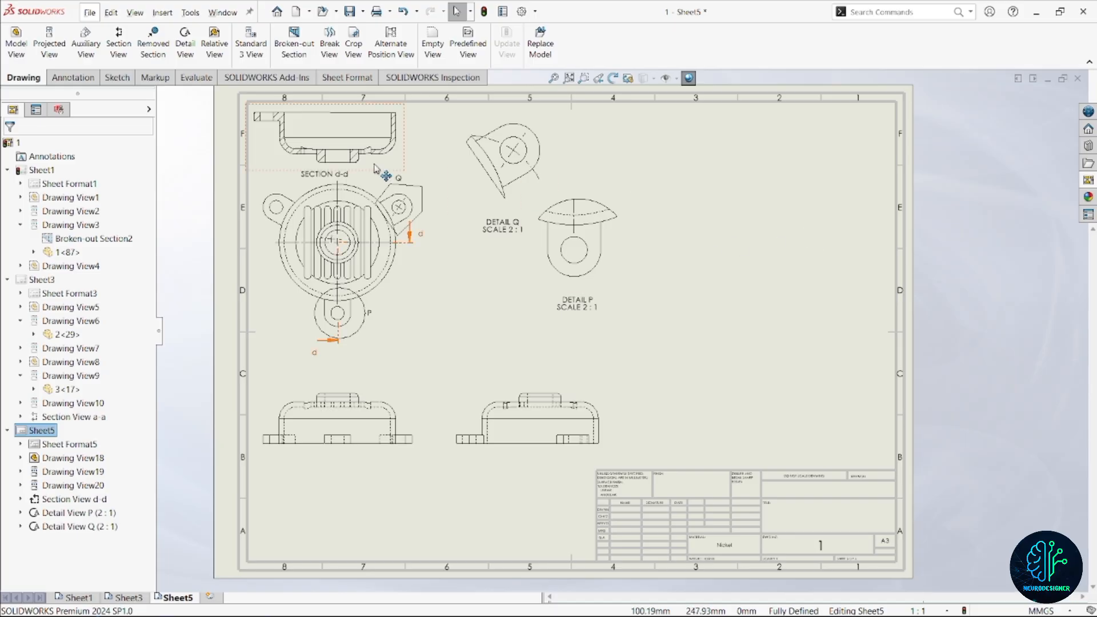
Step: Load the standard views of the Drawing 3' part into the View Palette
left_click(1089, 182)
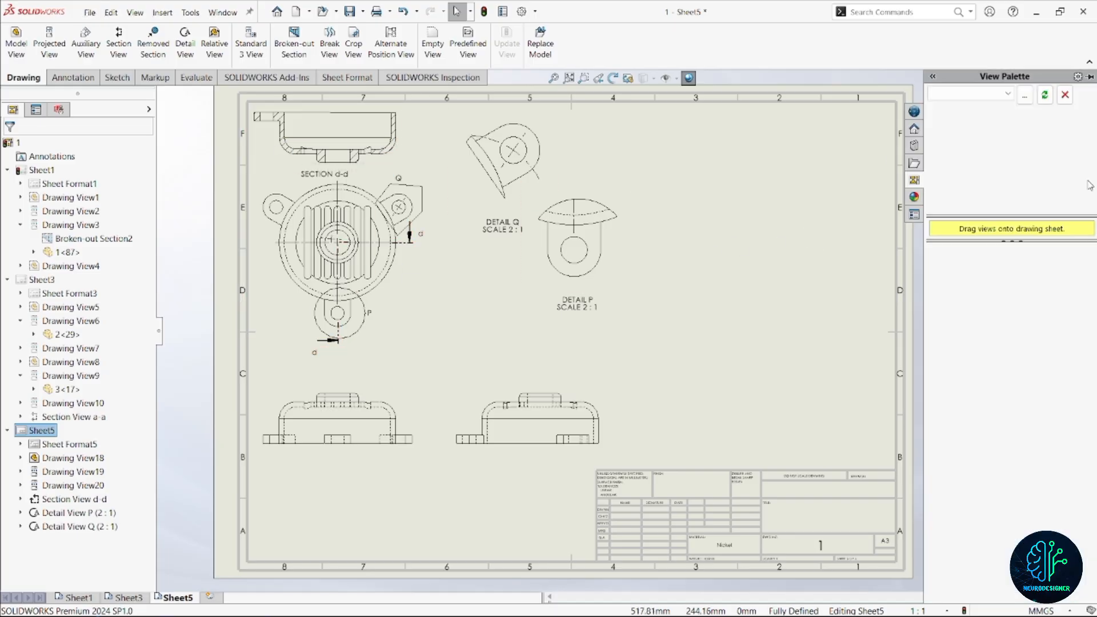
left_click(1008, 98)
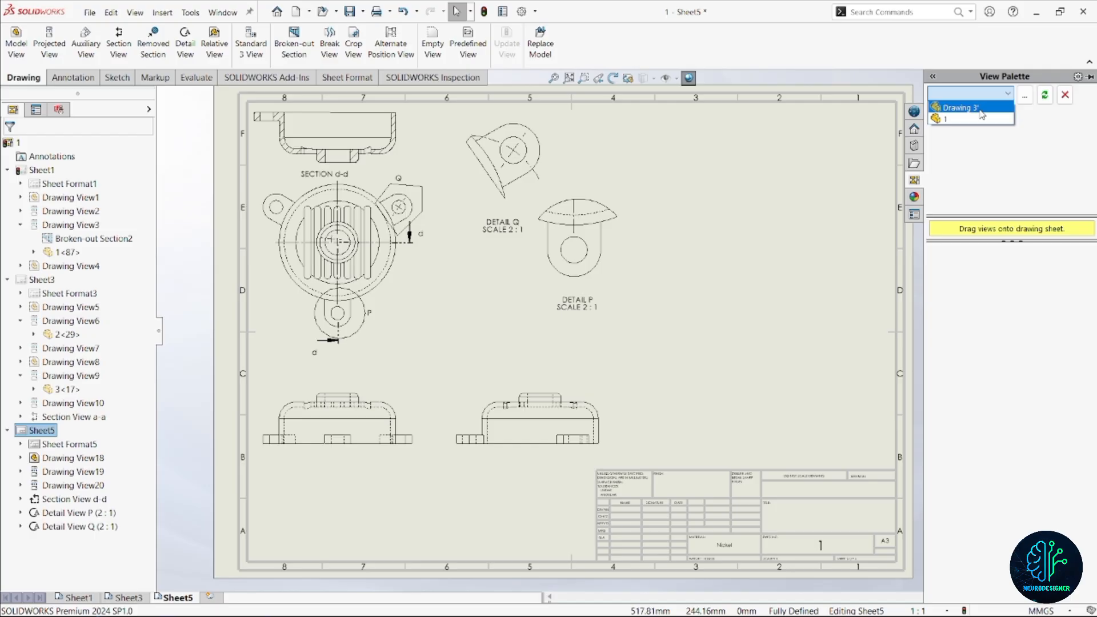
left_click(978, 119)
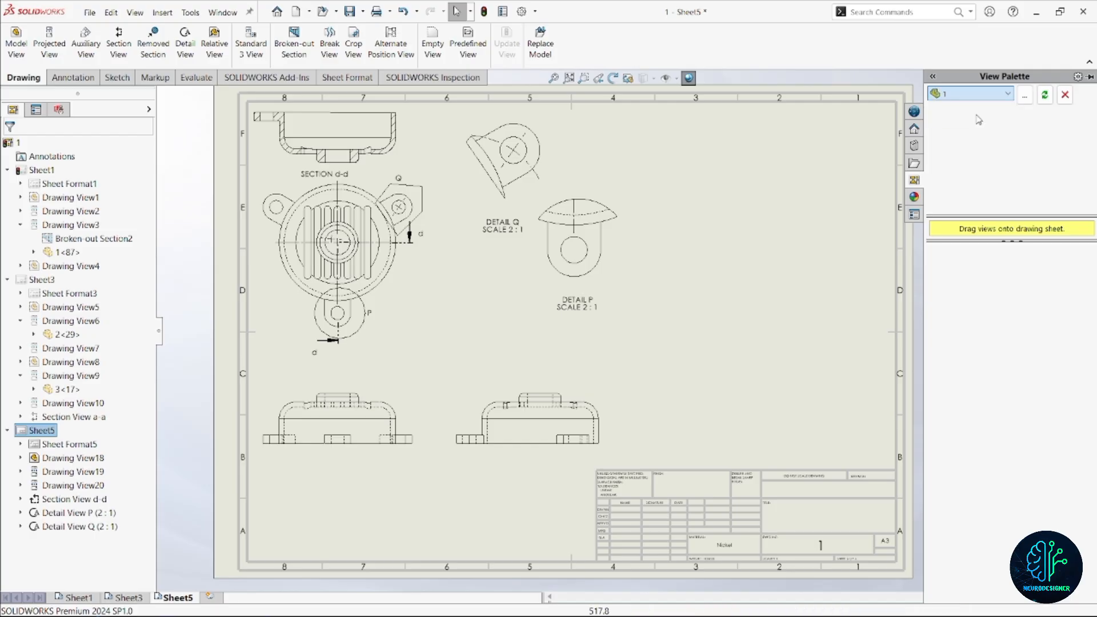
left_click(1006, 97)
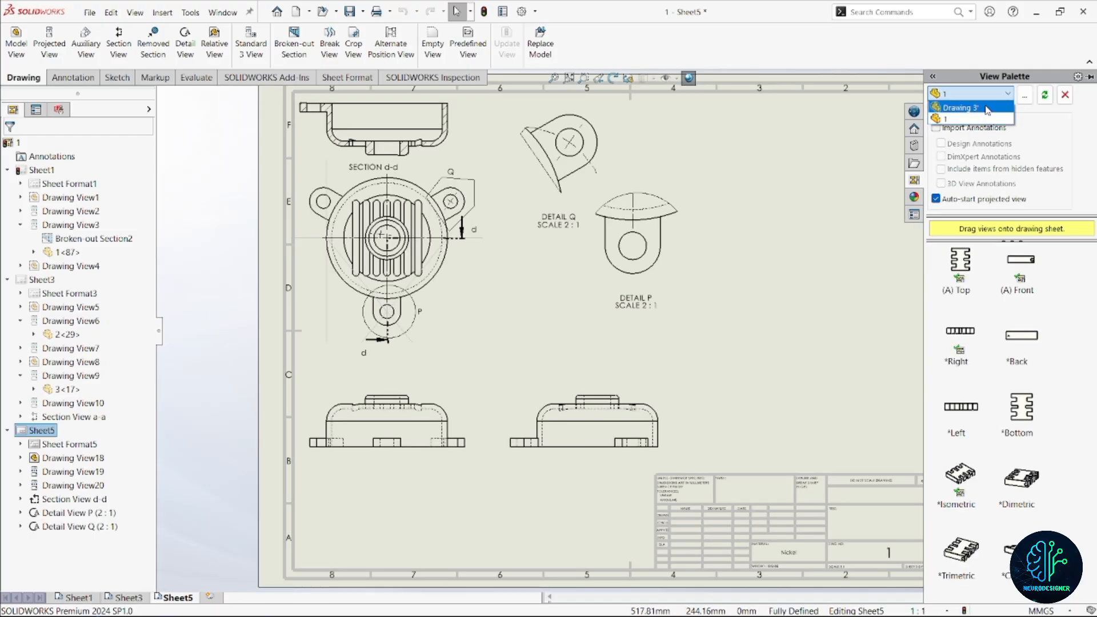
left_click(988, 108)
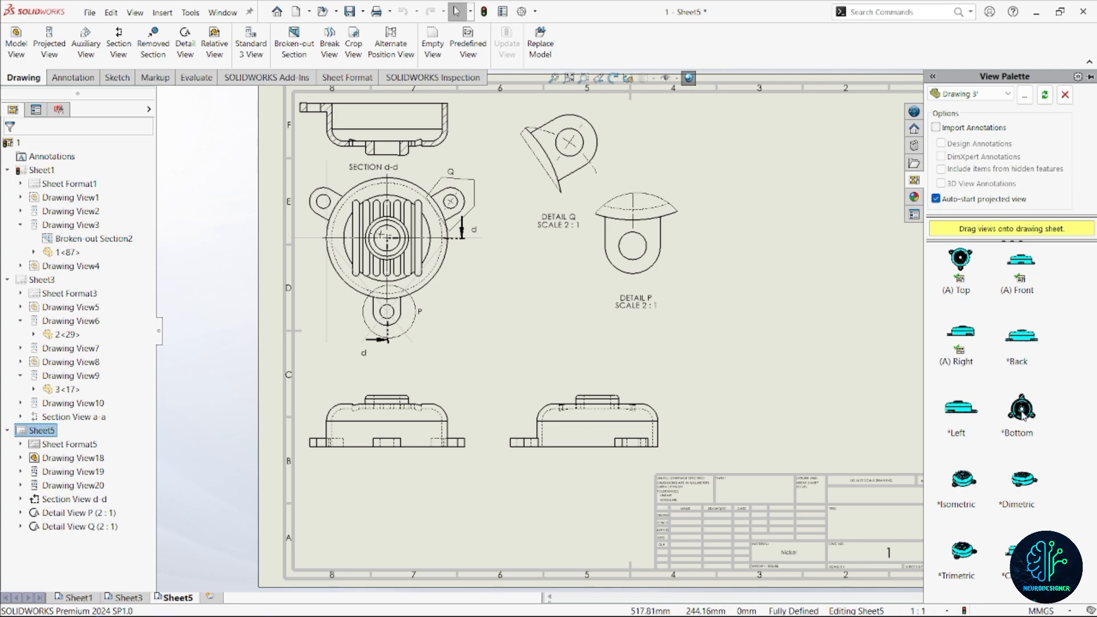
Step: Place the part's (A) Top view in the empty area above Sheet5's title block, without adding projected views
mouse_move(968, 269)
left_mouse_down()
mouse_move(385, 272)
mouse_move(754, 270)
mouse_move(828, 382)
mouse_move(800, 380)
left_mouse_up()
scroll(848, 352, "down", 5)
scroll(846, 359, "up", 6)
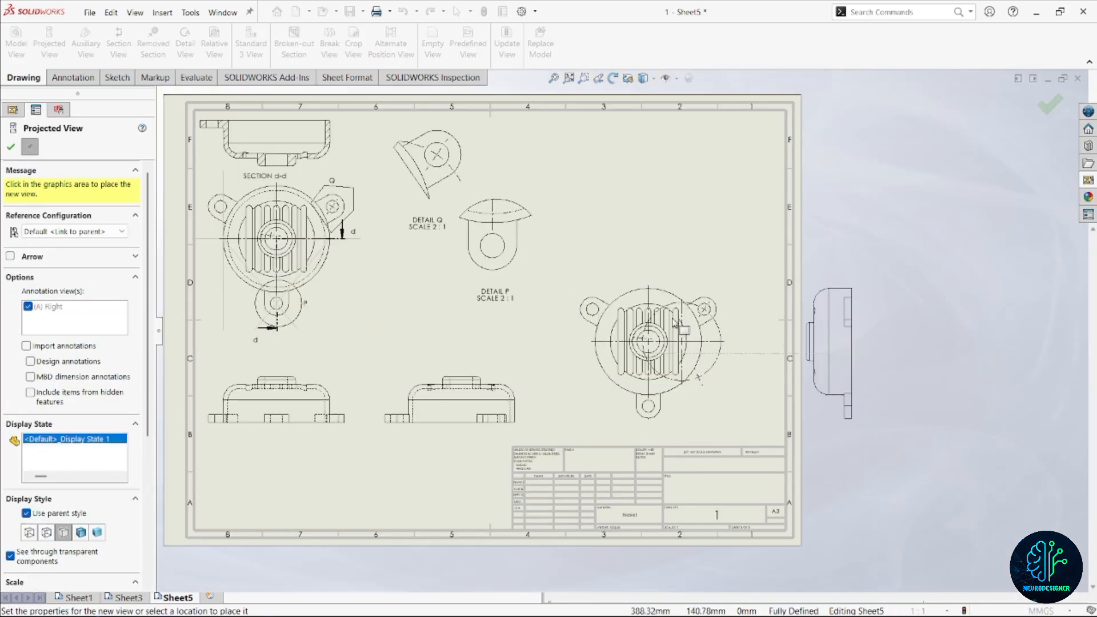
left_click(10, 147)
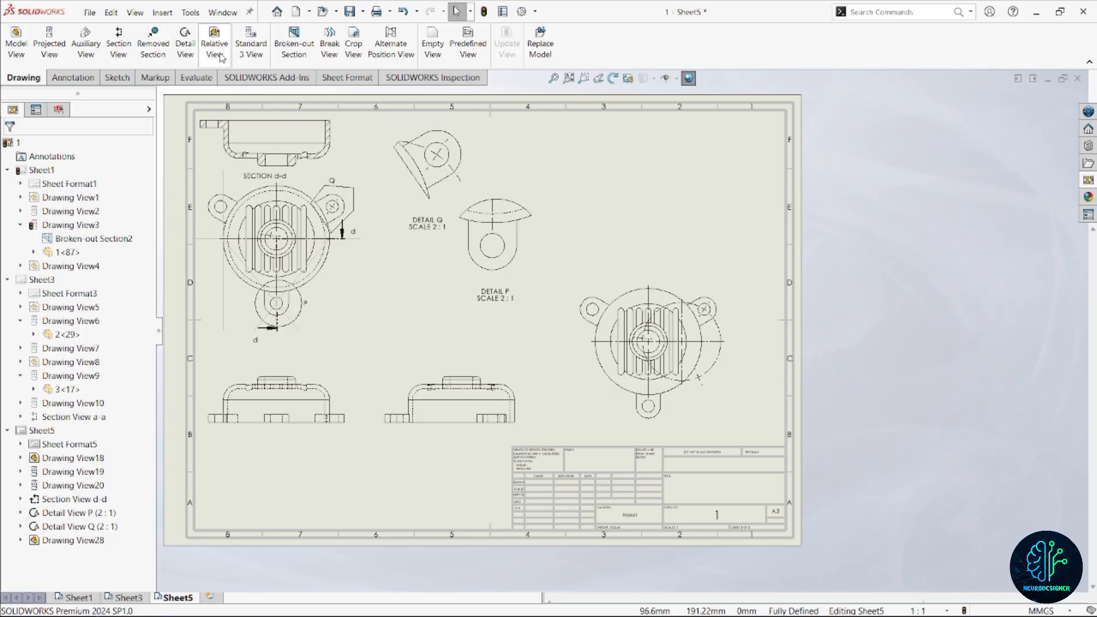
key("f")
Step: Sketch a closed four-point spline about 312 mm long around the lower portion of the newly placed top view
left_click(116, 79)
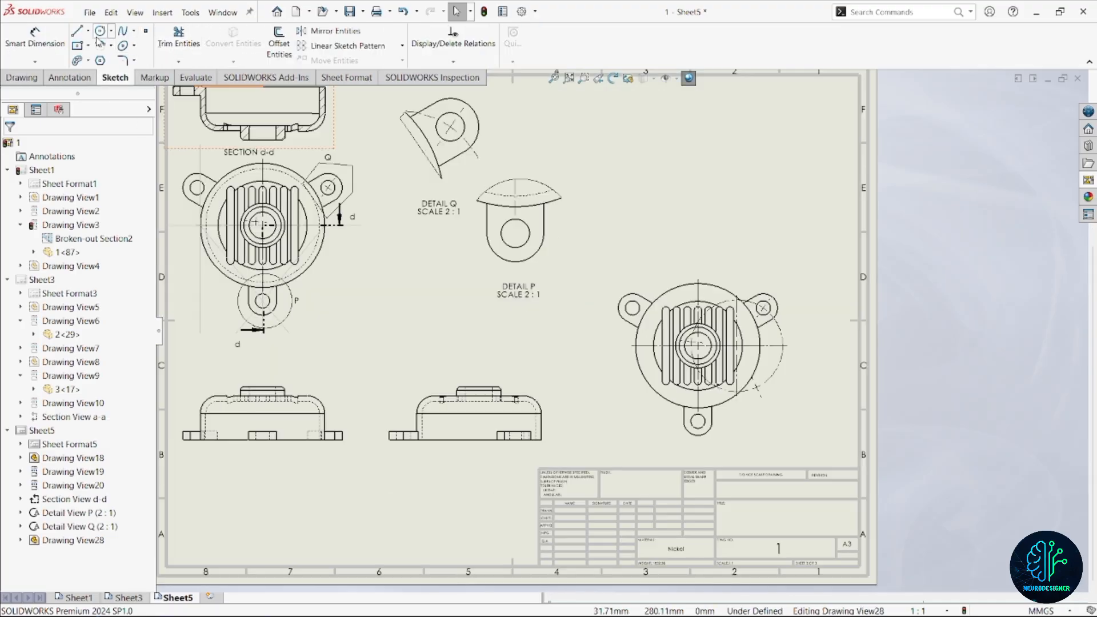
left_click(122, 31)
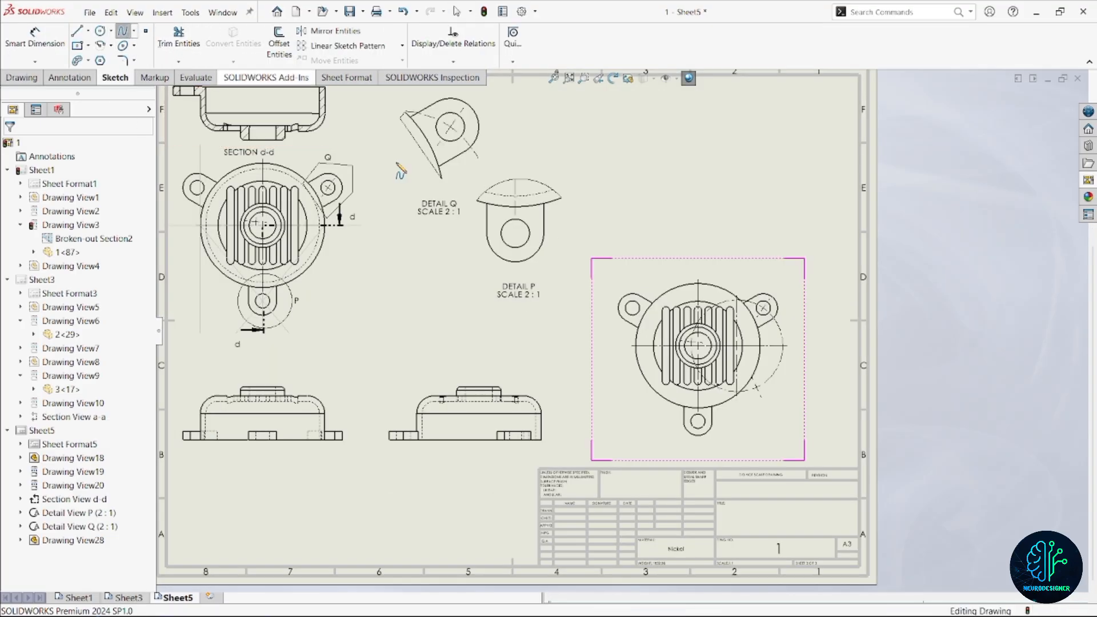
left_click(611, 354)
left_click(792, 325)
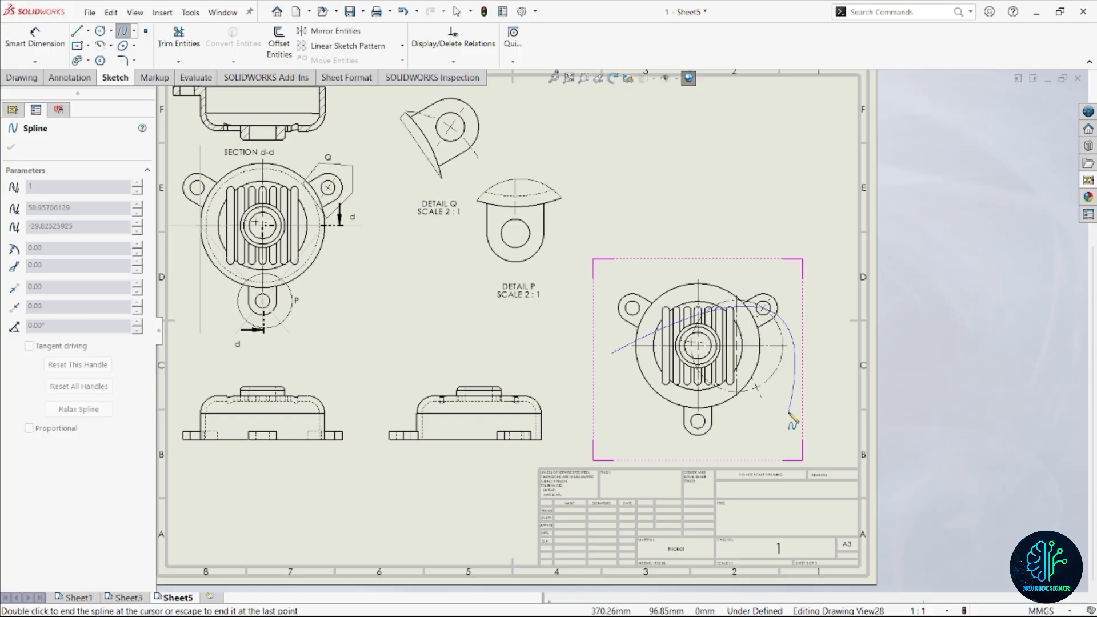
left_click(612, 414)
left_click(611, 353)
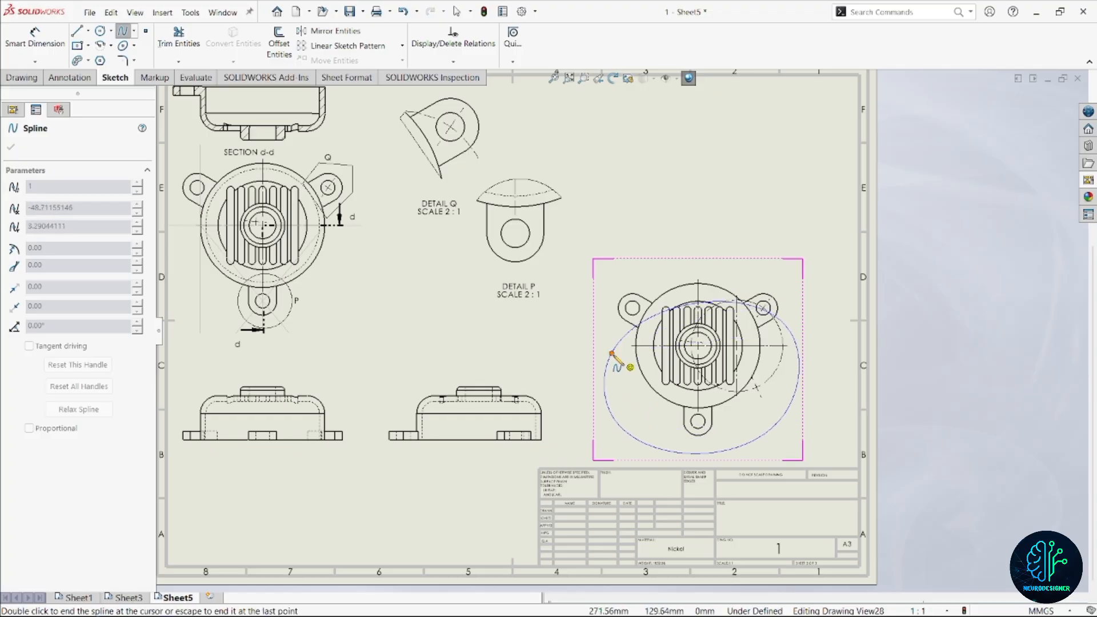
Step: Crop the new top view to the closed spline
left_click(21, 77)
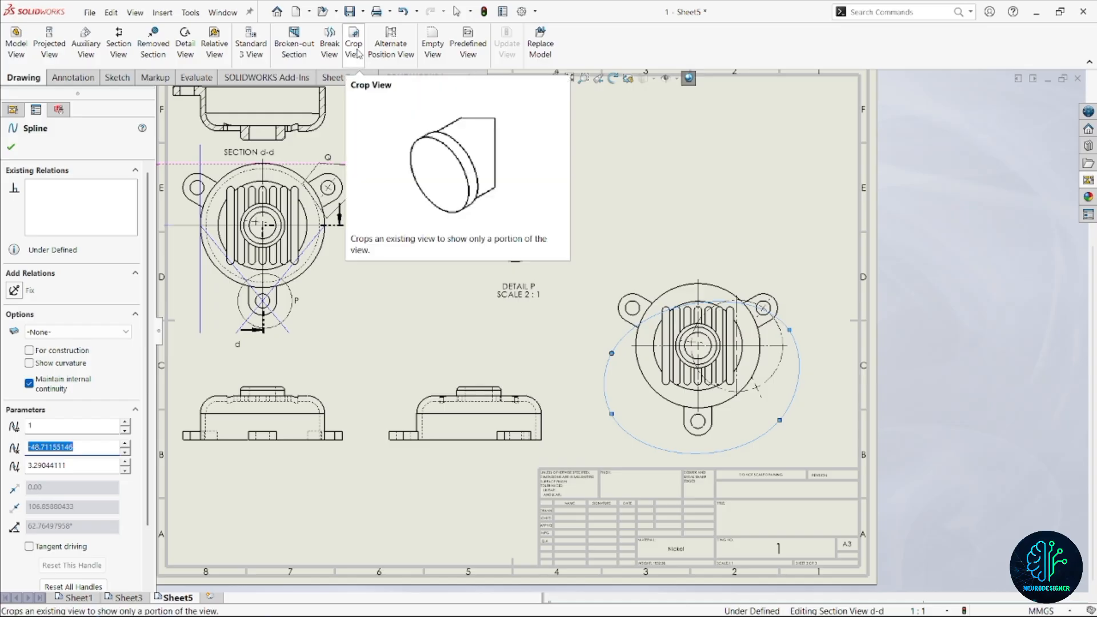
left_click(358, 54)
scroll(666, 320, "up", 1)
scroll(648, 304, "down", 3)
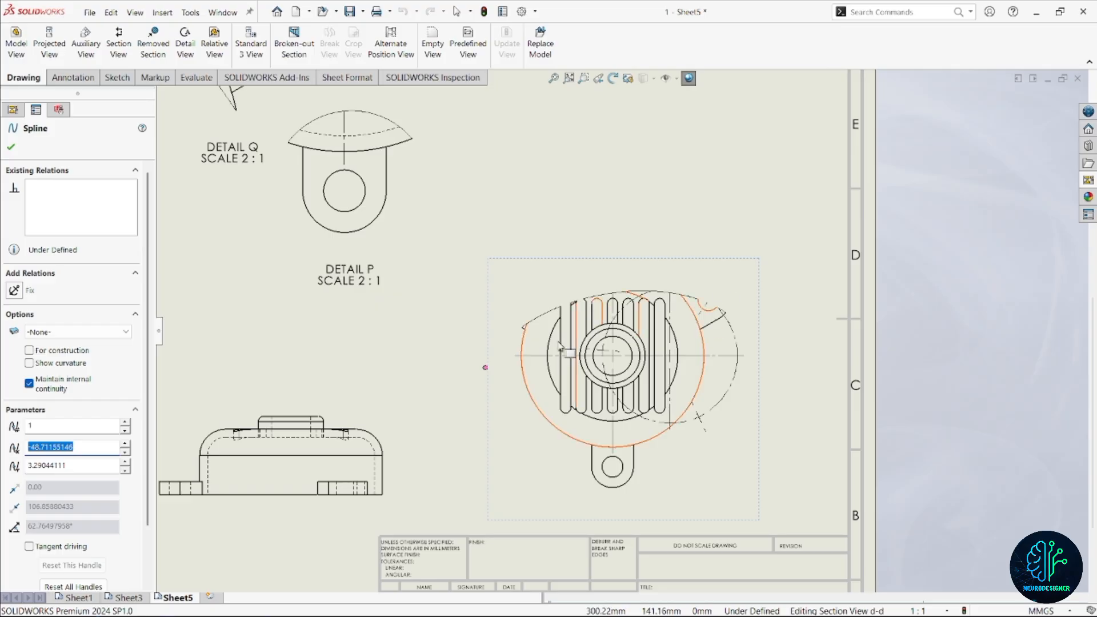
left_click(9, 144)
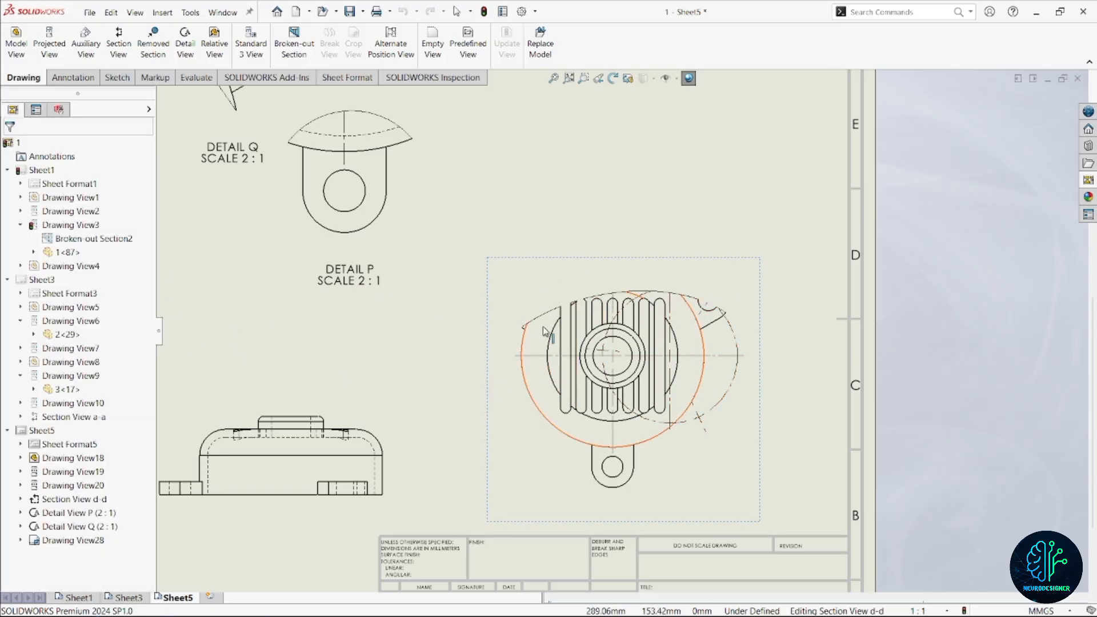
Step: Edit the crop by moving the spline's start point inward to about X -26.7, Y -9.4, and apply the reshaped boundary
right_click(629, 297)
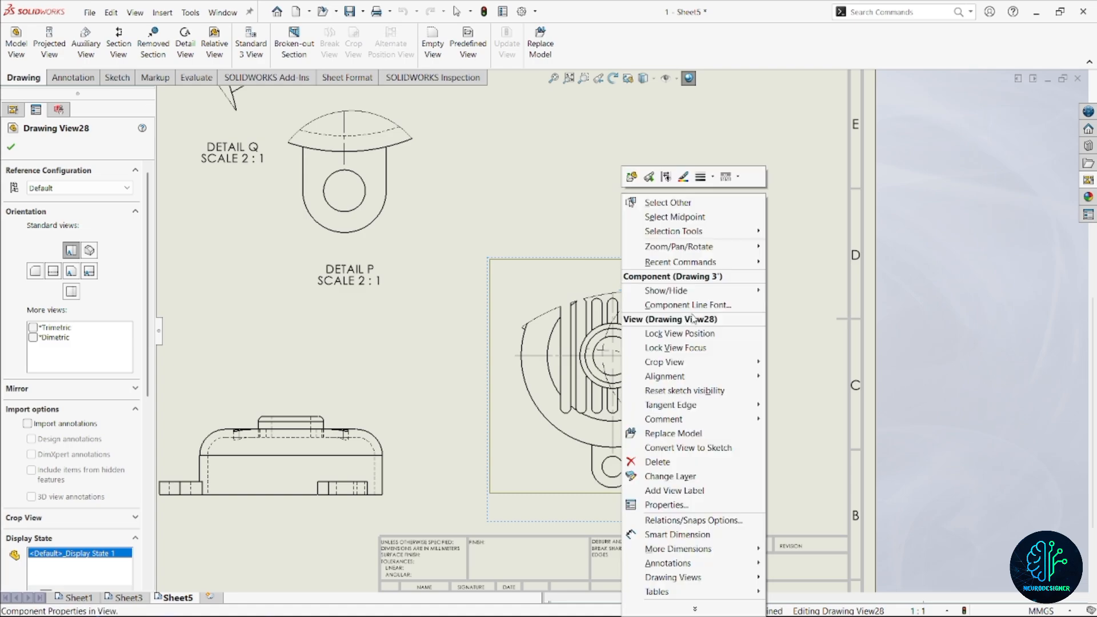
mouse_move(718, 368)
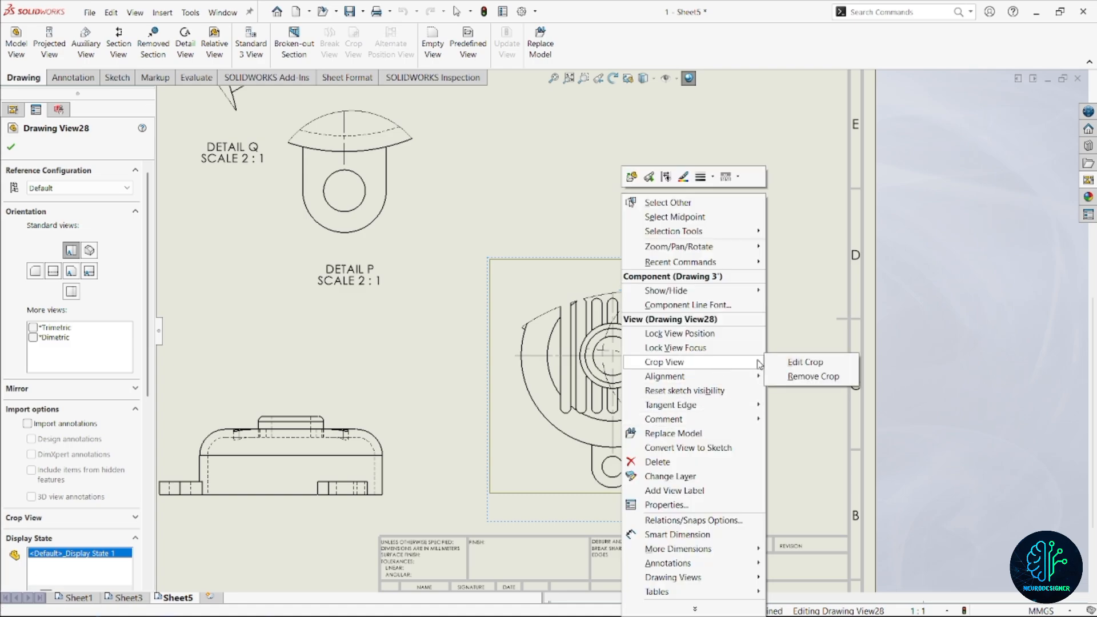
left_click(817, 364)
left_click(628, 297)
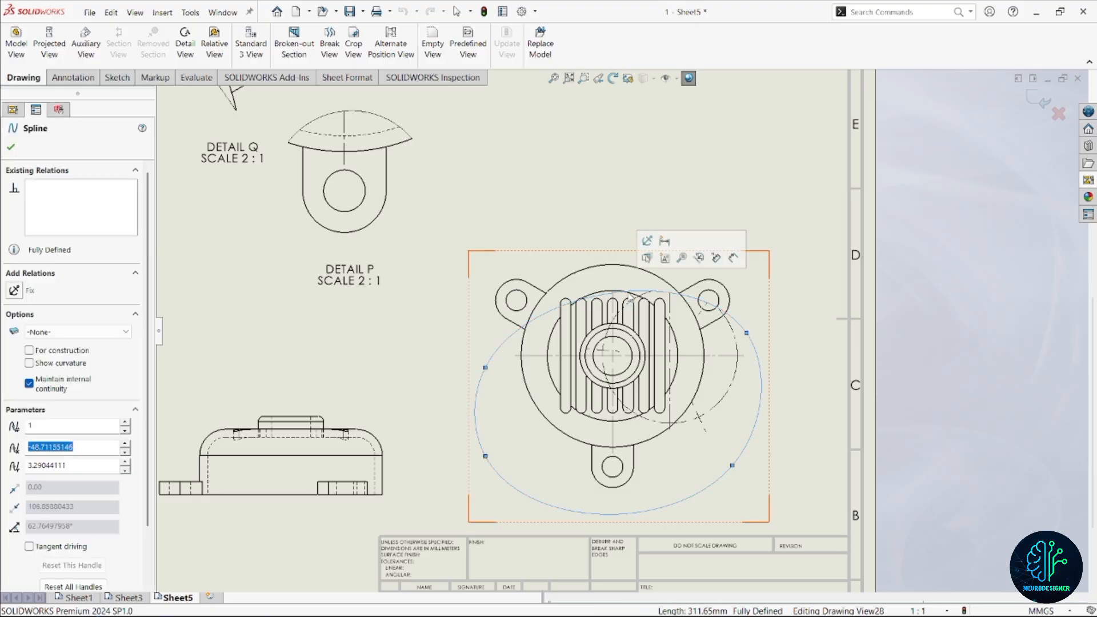
mouse_move(561, 321)
left_mouse_down()
mouse_move(559, 292)
mouse_move(557, 307)
left_mouse_up()
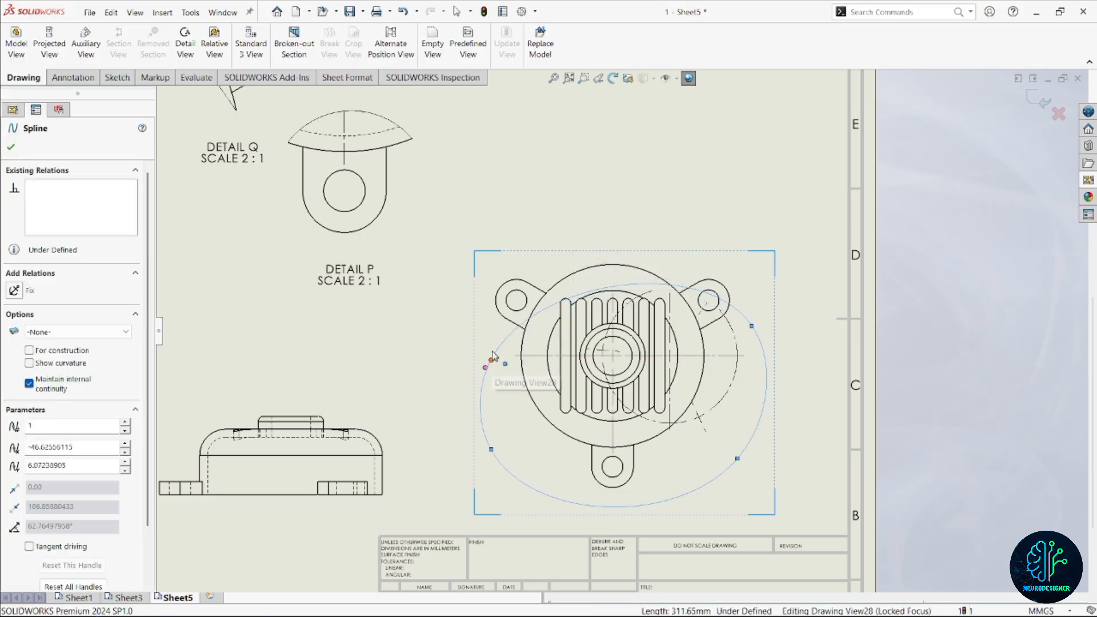
left_click_drag(491, 359, 590, 339)
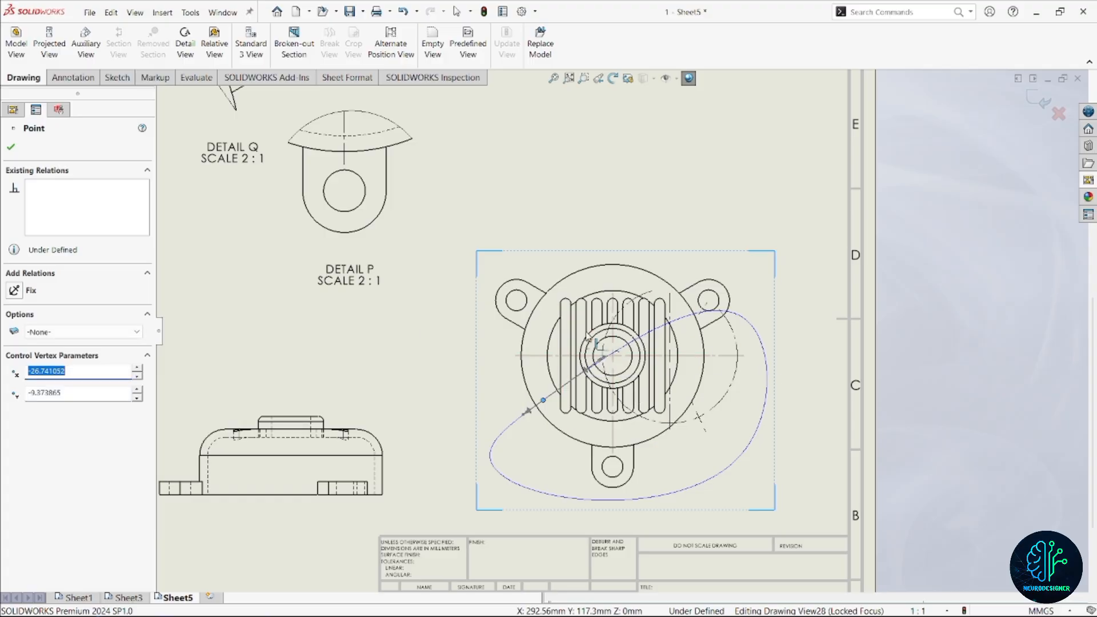
left_click(10, 147)
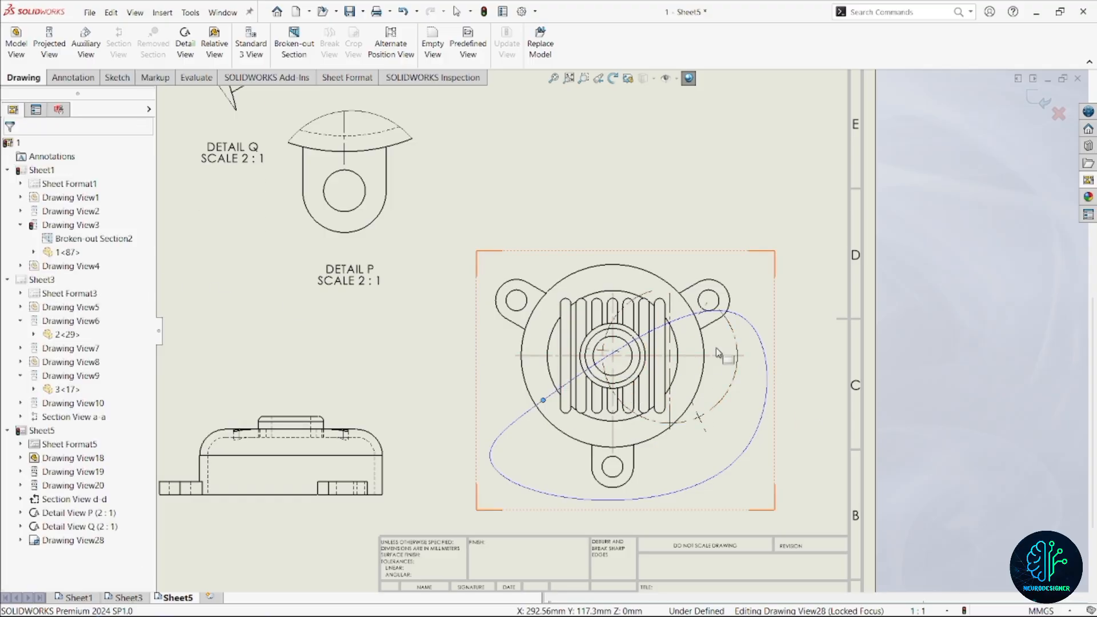
left_click(1043, 102)
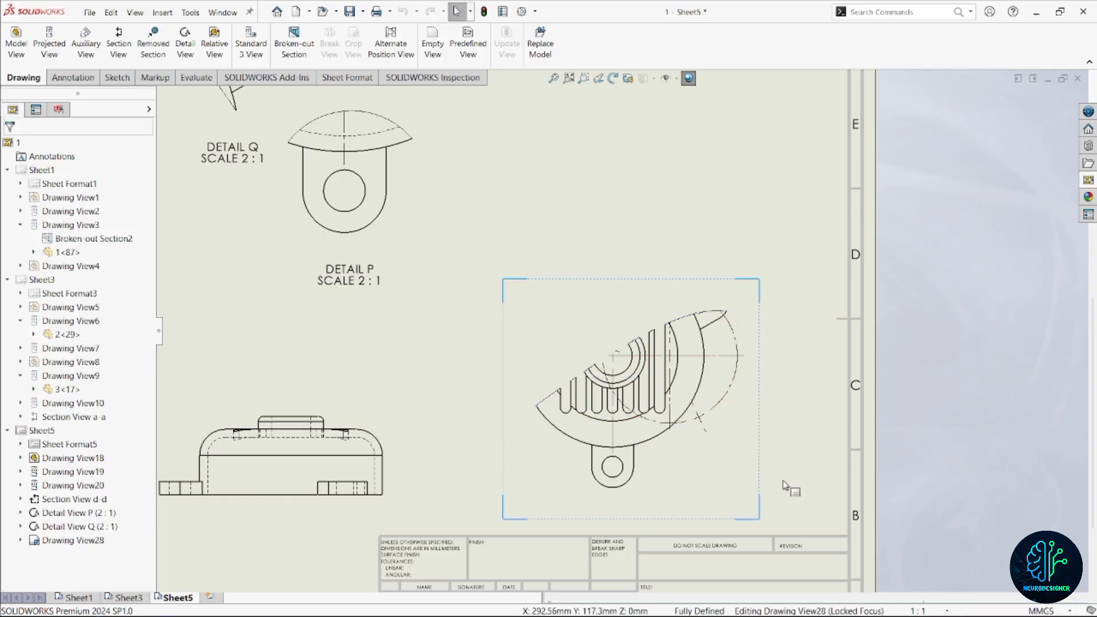
Step: Remove the crop from the new top view and delete its spline boundary
right_click(690, 298)
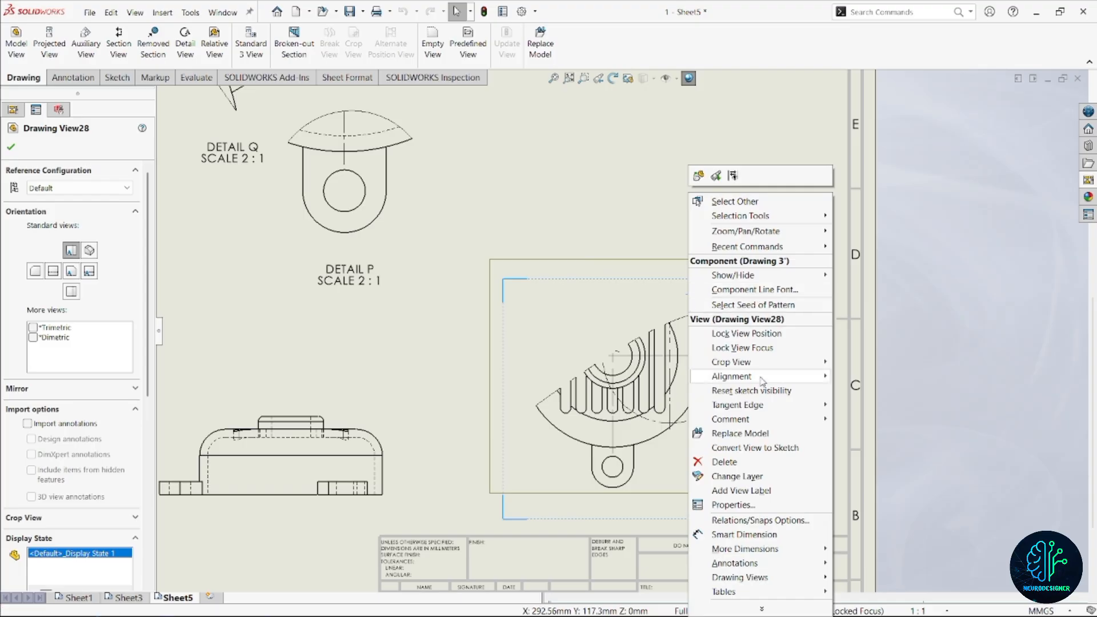
mouse_move(791, 364)
left_click(876, 376)
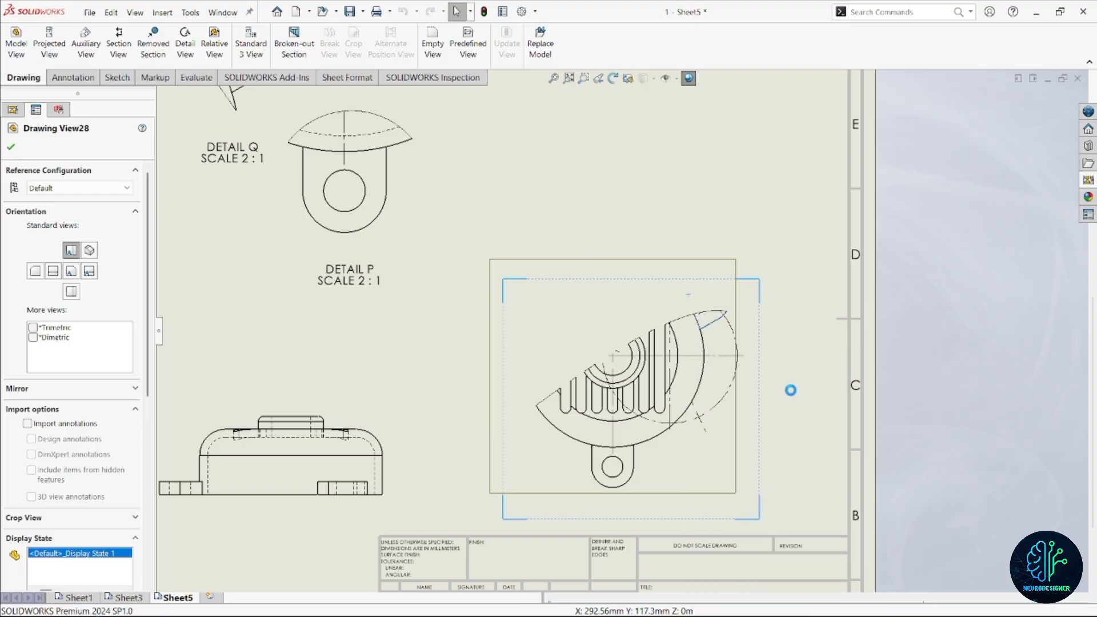
left_click(763, 366)
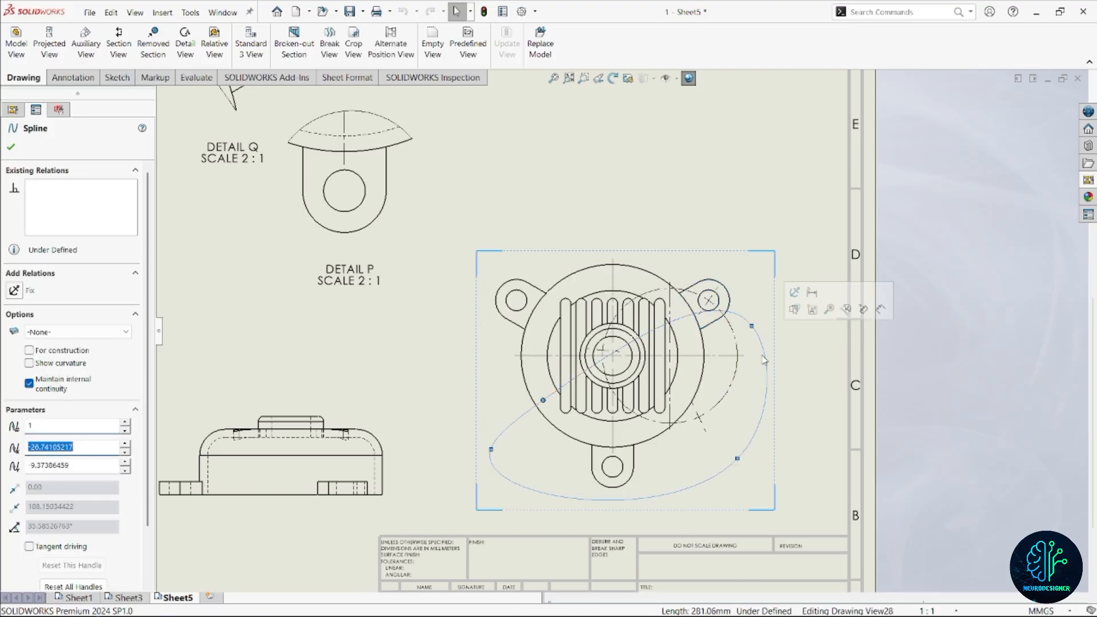
key("Delete")
scroll(723, 358, "up", 6)
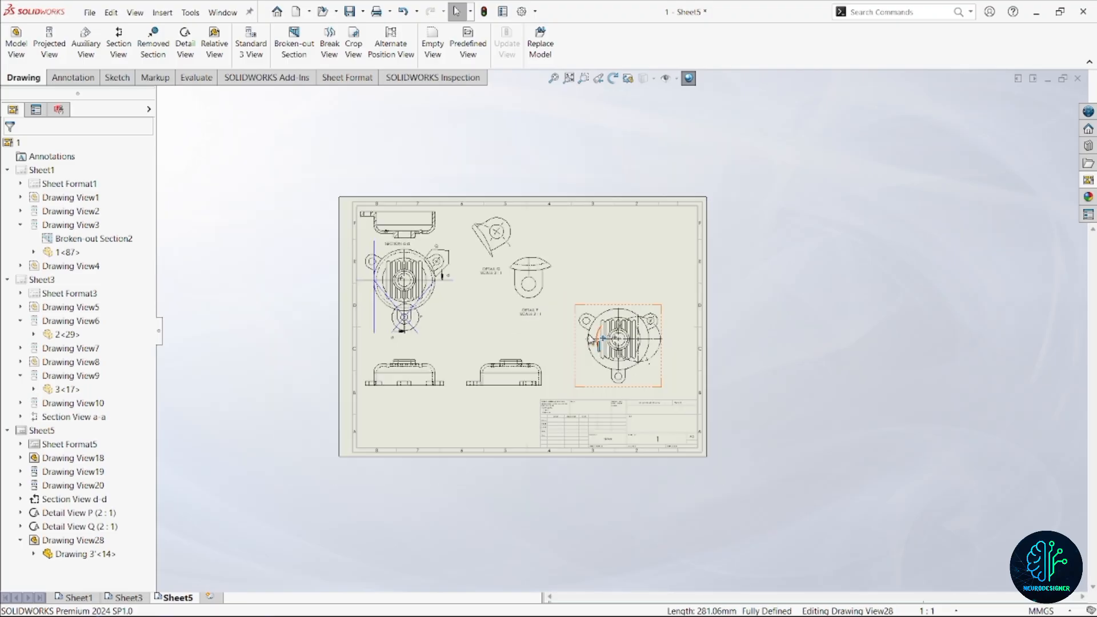
scroll(439, 257, "down", 2)
scroll(522, 362, "down", 2)
scroll(547, 372, "up", 3)
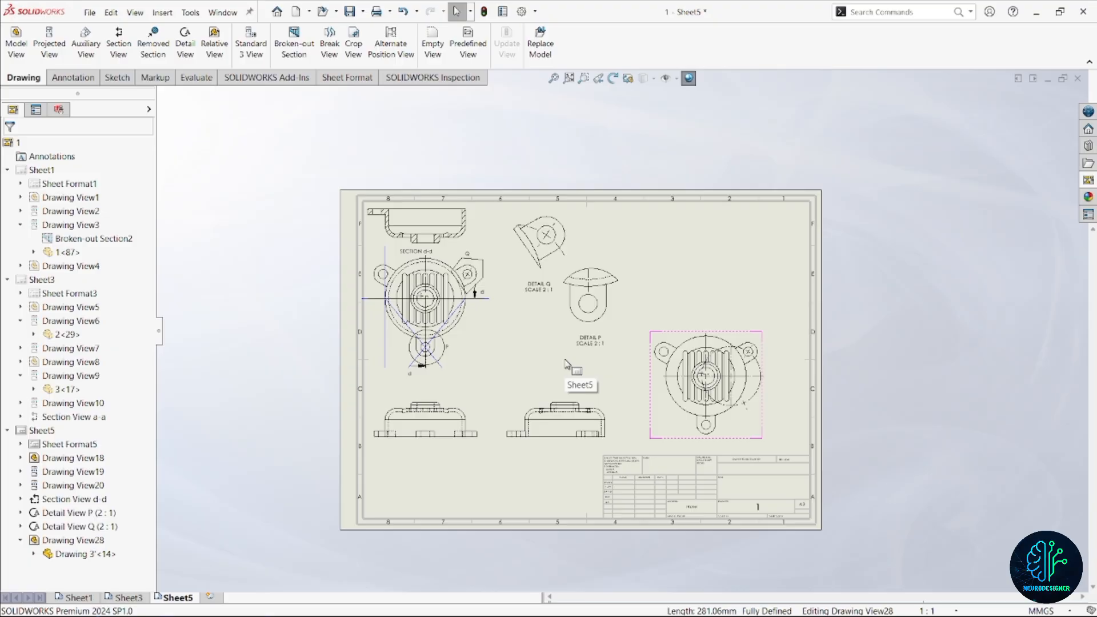
scroll(566, 364, "down", 2)
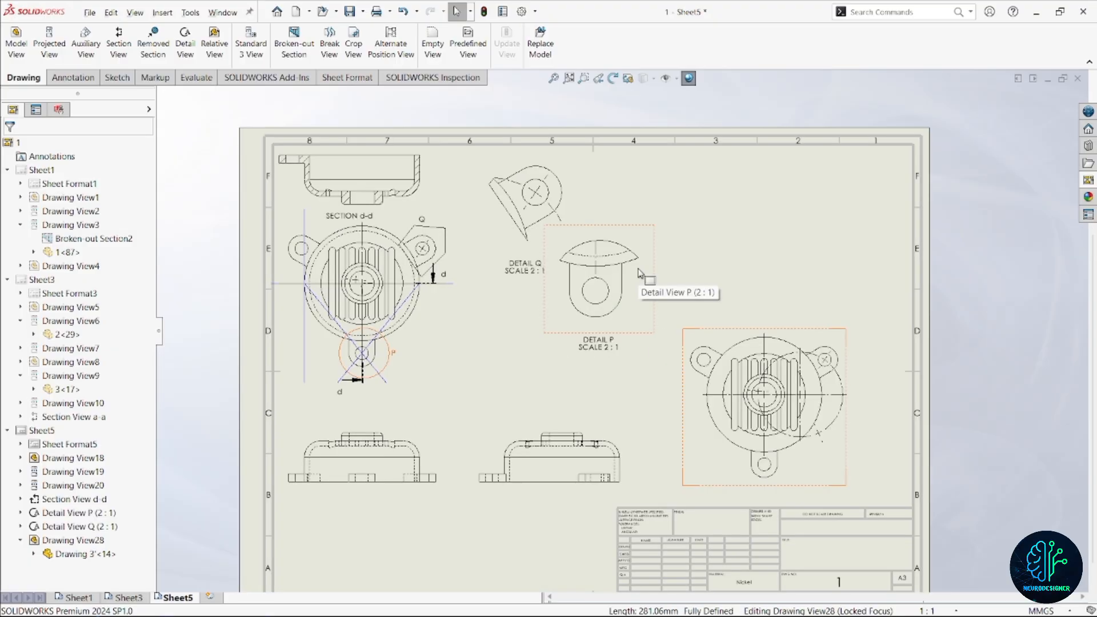